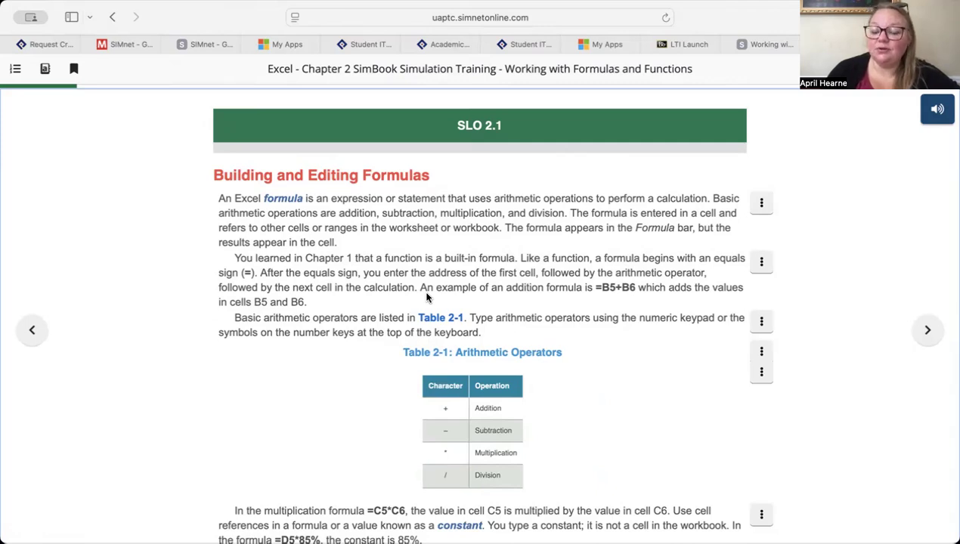
# - Open the Let Me Try exercise for the Type a Formula topic in the SimBook chapter
pyautogui.scroll(-10, 426, 297)
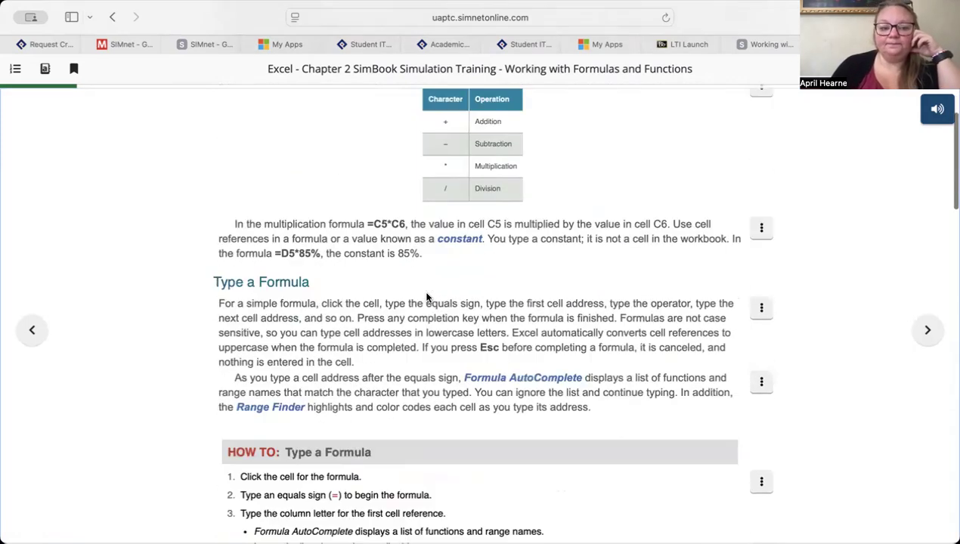
pyautogui.scroll(-10, 427, 297)
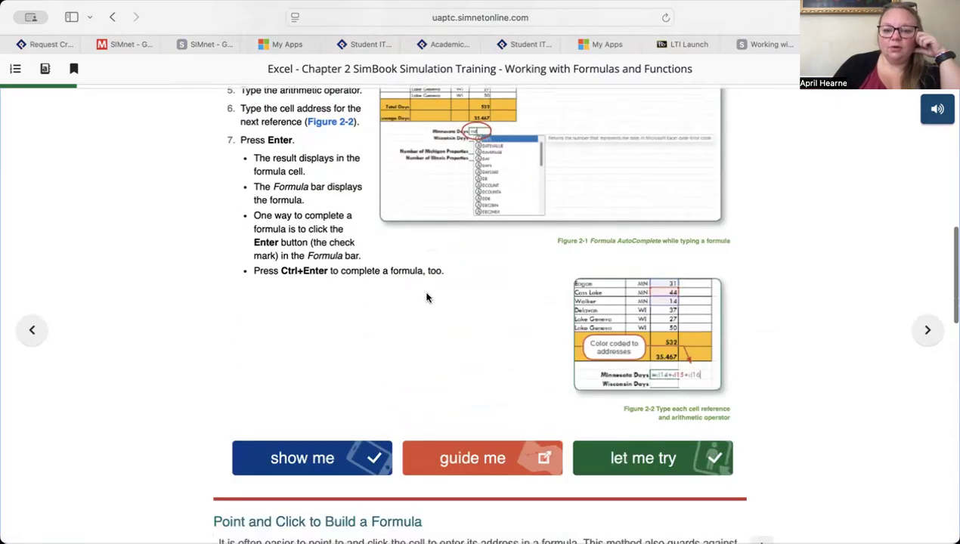
pyautogui.click(640, 424)
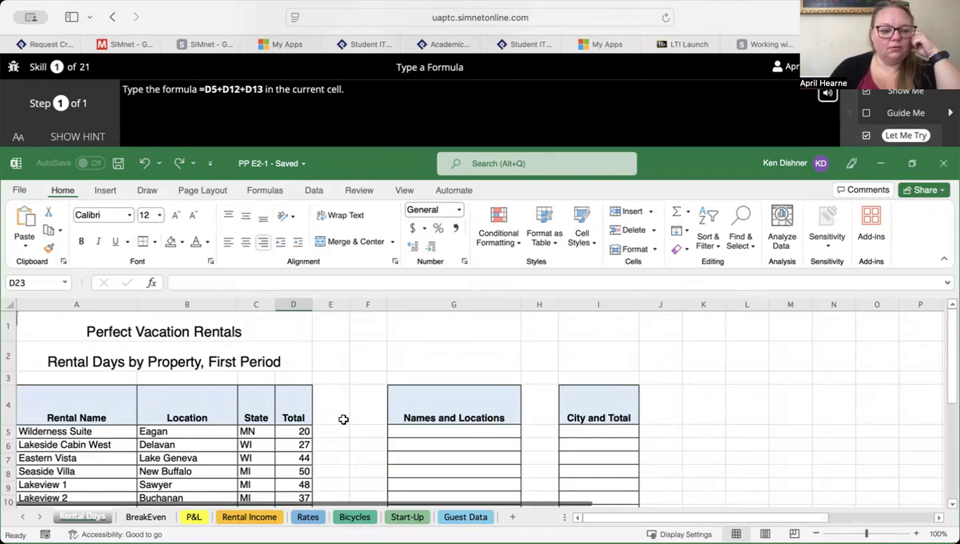
# - Look over the Rental Days worksheet and show the hint for the Type a Formula exercise
pyautogui.scroll(-3, 343, 419)
pyautogui.scroll(-3, 343, 420)
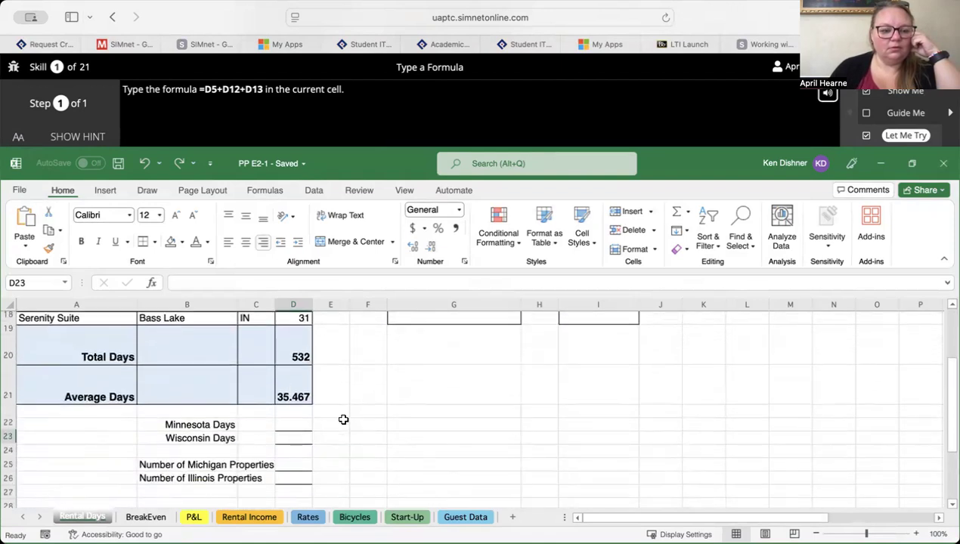
pyautogui.scroll(5, 316, 377)
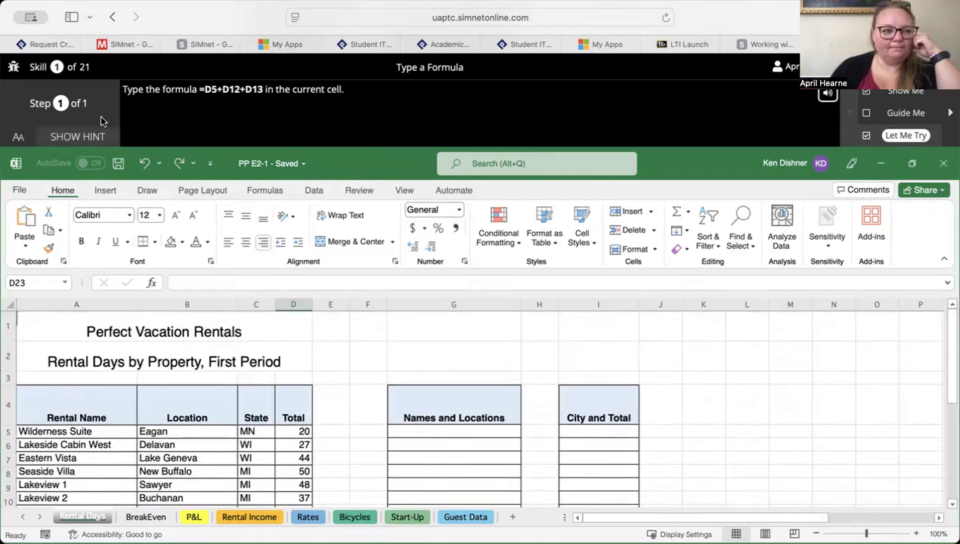
pyautogui.click(86, 139)
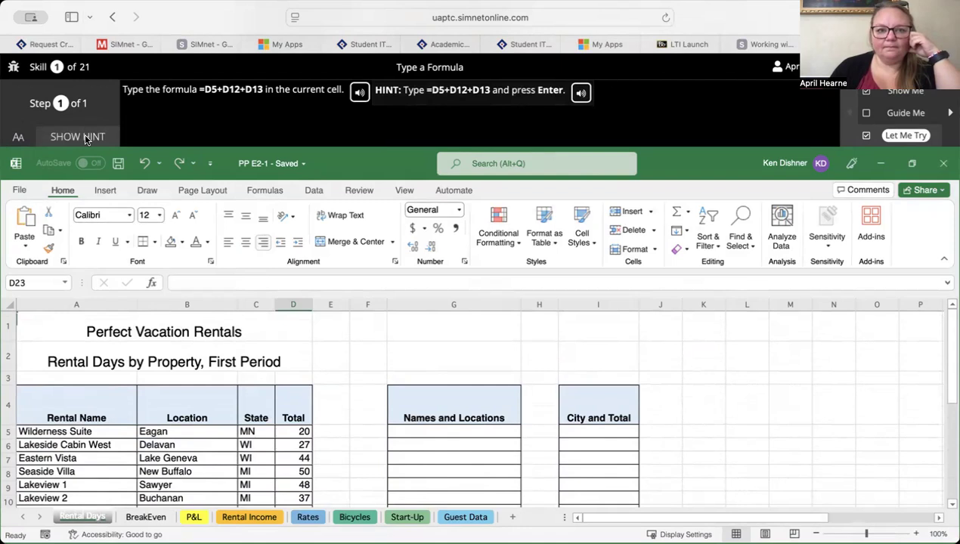
# - Examine the rental property rows and the summary rows below them to locate cells D5, D12, D13 and the formula cell
pyautogui.scroll(-1, 162, 329)
pyautogui.scroll(2, 161, 329)
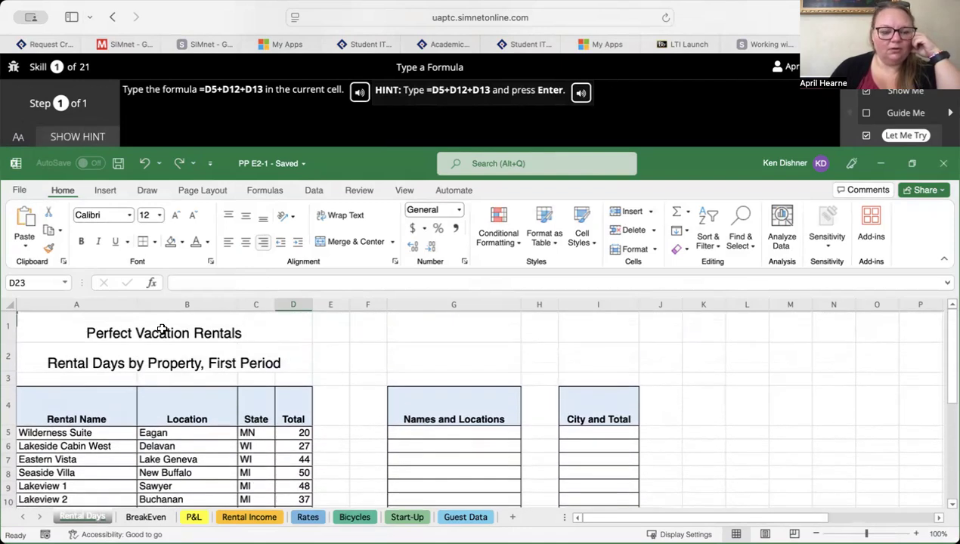
pyautogui.scroll(-2, 162, 328)
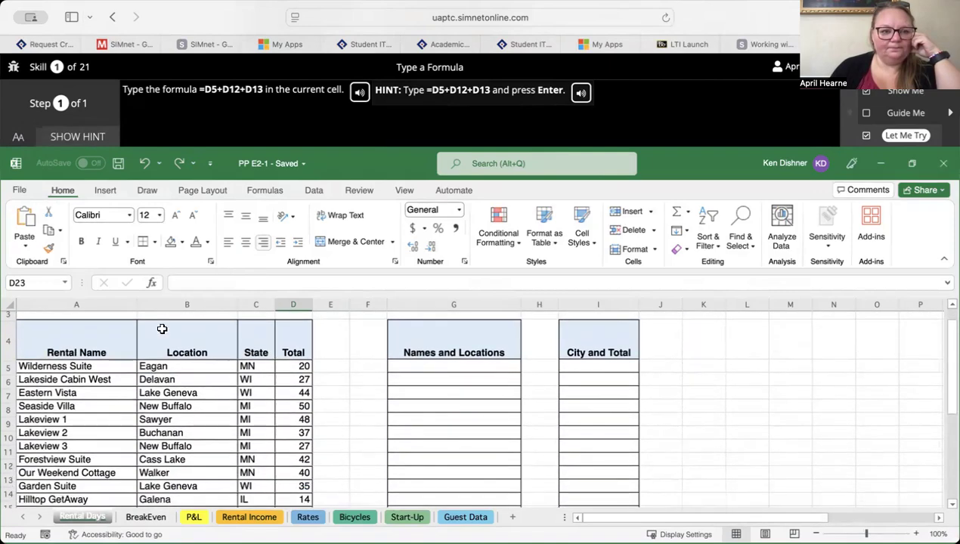
pyautogui.scroll(-1, 161, 329)
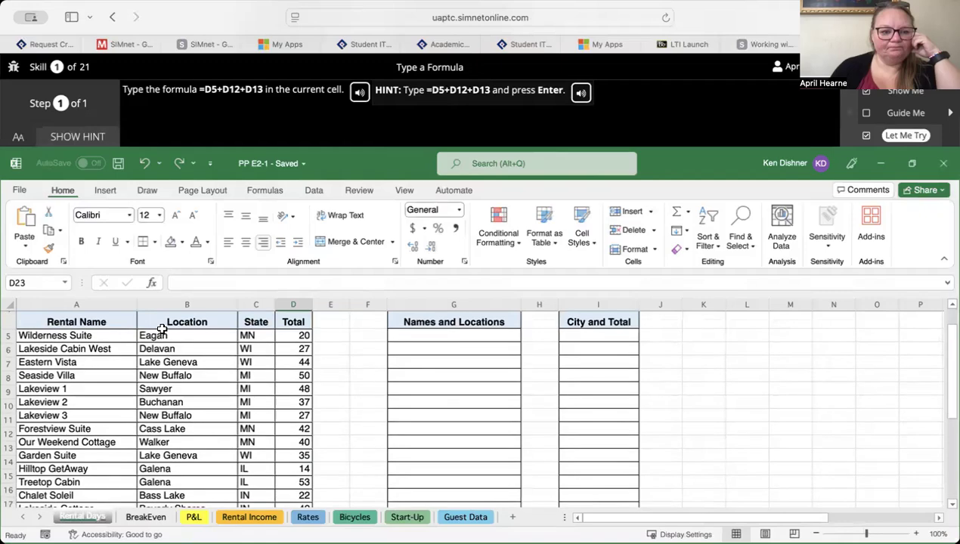
pyautogui.scroll(-4, 162, 328)
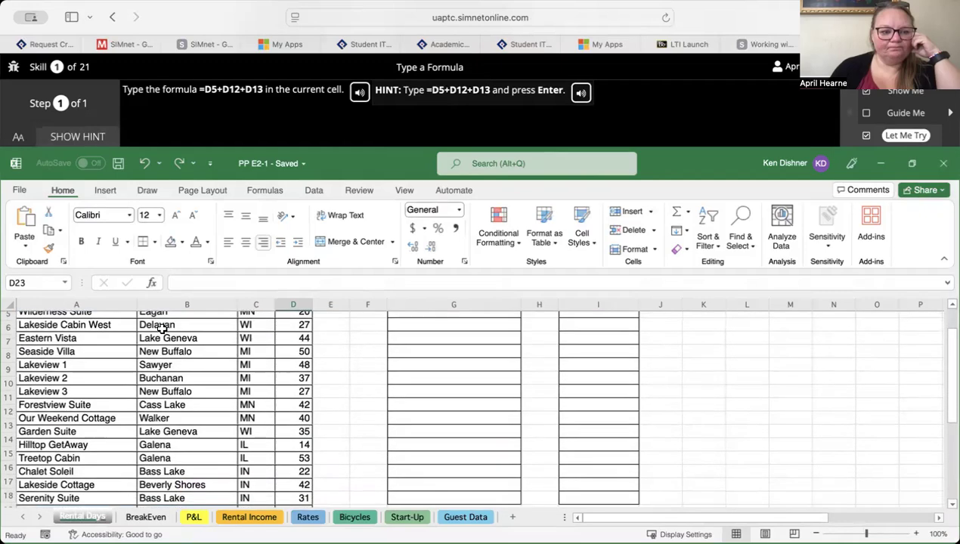
pyautogui.scroll(-1, 162, 329)
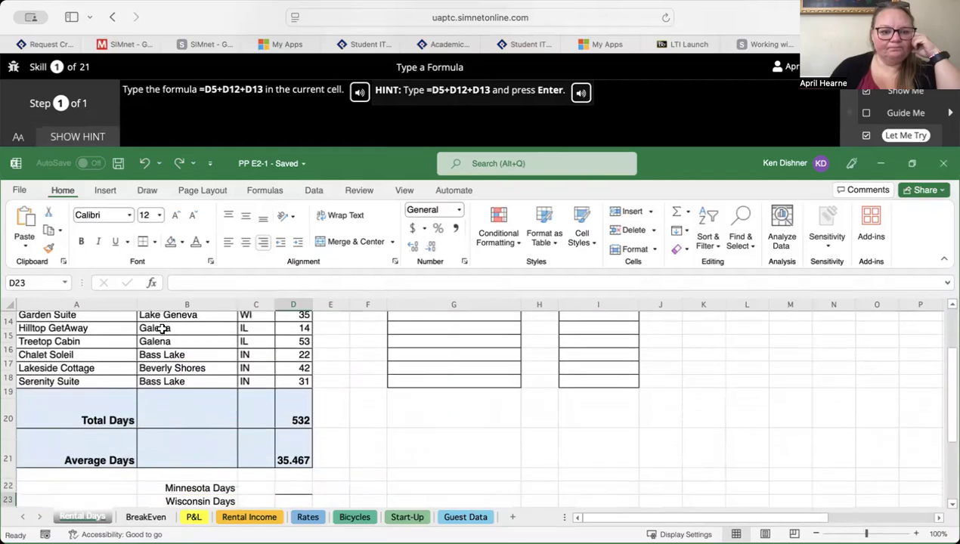
pyautogui.scroll(6, 161, 329)
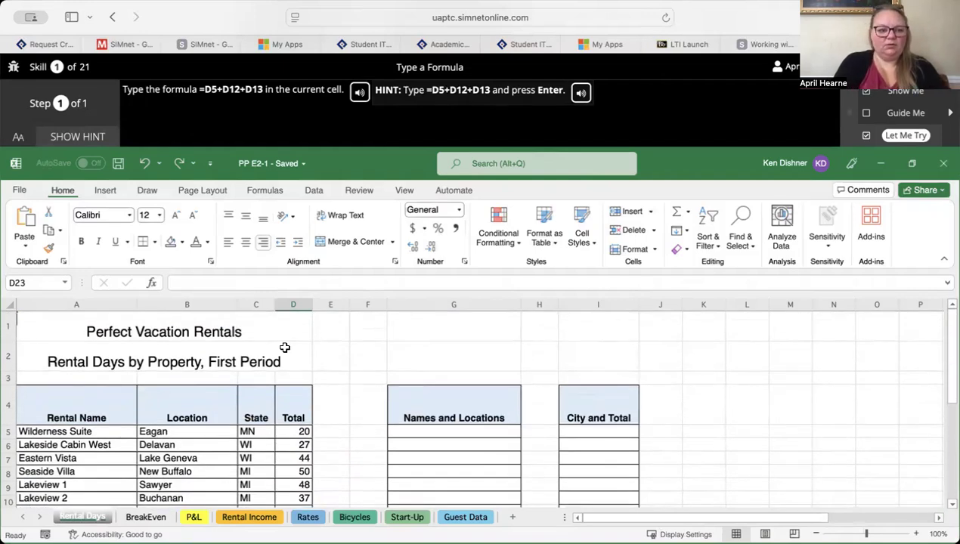
pyautogui.scroll(-5, 284, 347)
pyautogui.scroll(-4, 285, 373)
pyautogui.scroll(-3, 285, 373)
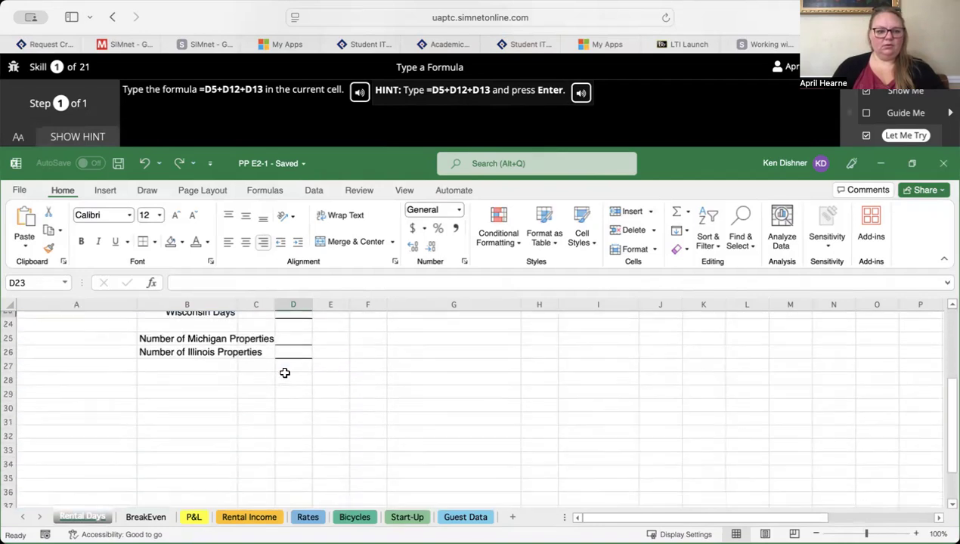
pyautogui.scroll(10, 284, 372)
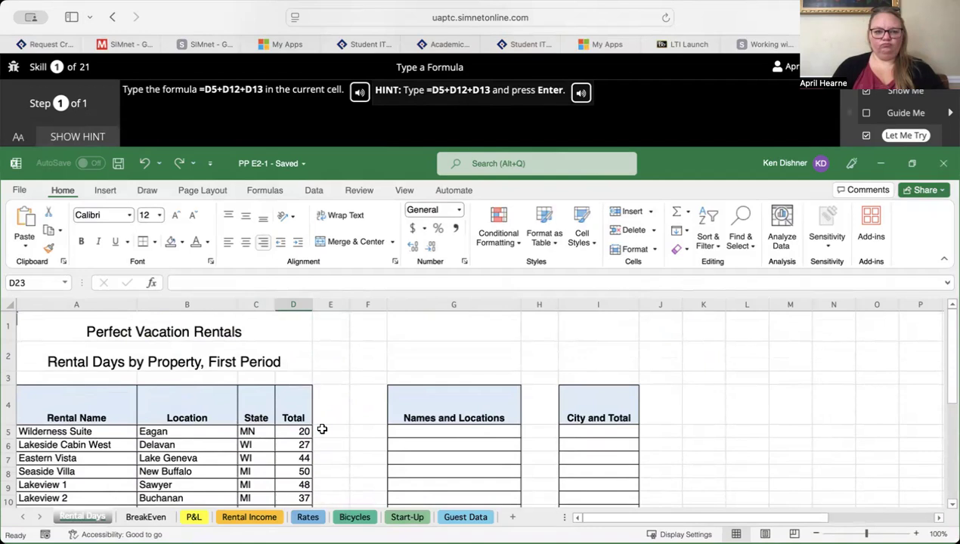
pyautogui.scroll(-1, 323, 439)
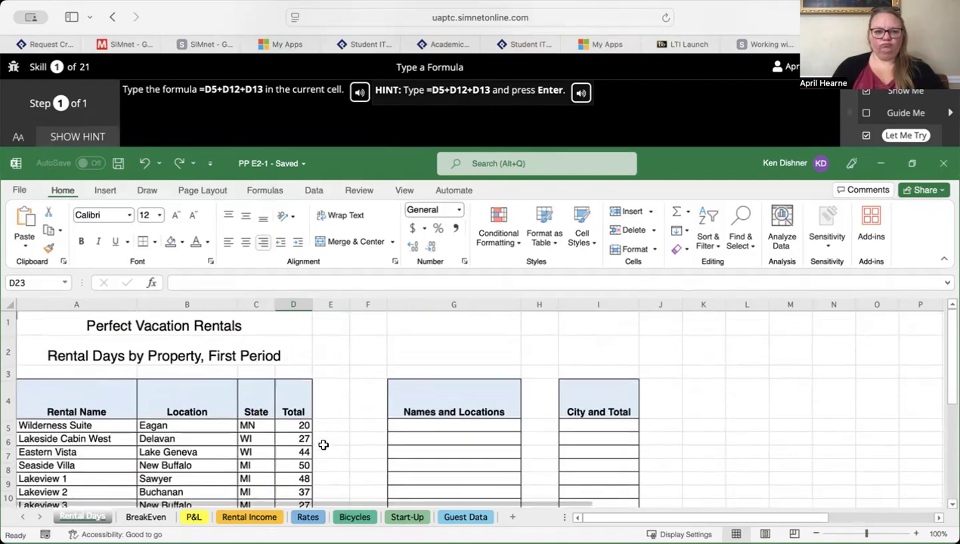
pyautogui.scroll(-5, 323, 445)
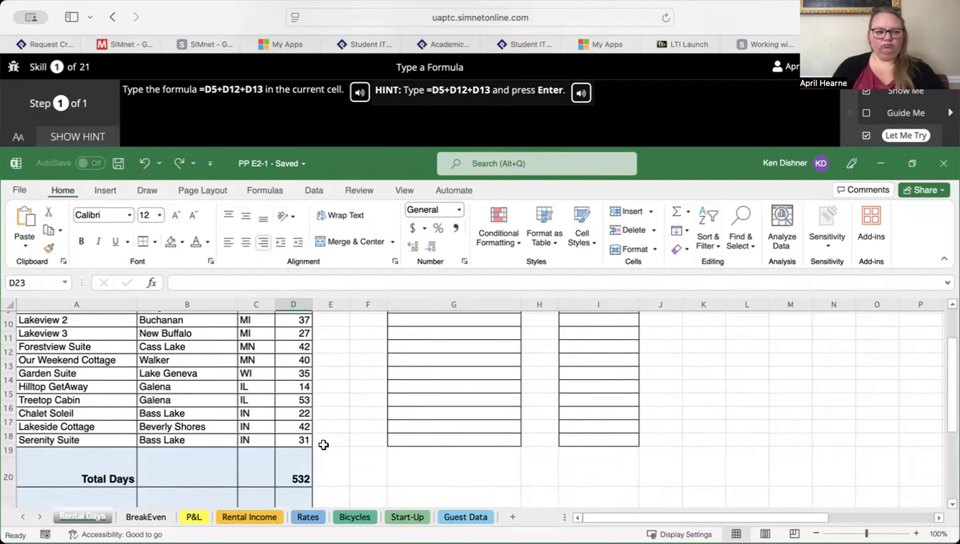
pyautogui.scroll(-5, 322, 446)
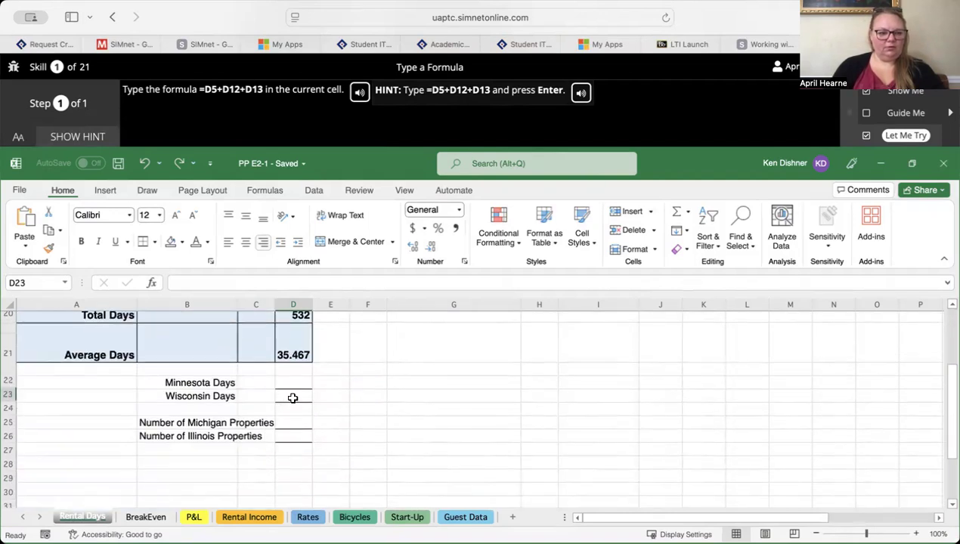
# - Enter the formula =D5+D12+D13 in the Minnesota Days cell D23
pyautogui.press('Return')
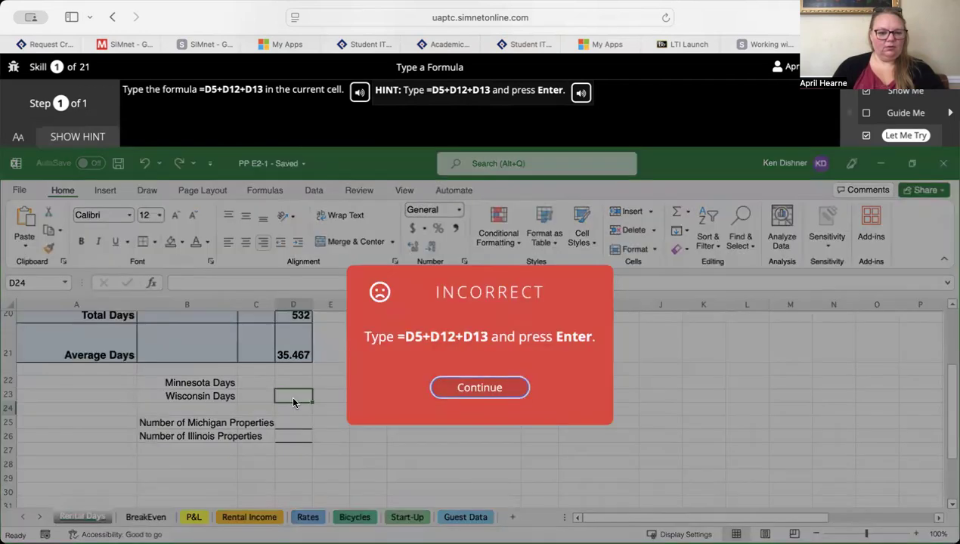
pyautogui.click(487, 389)
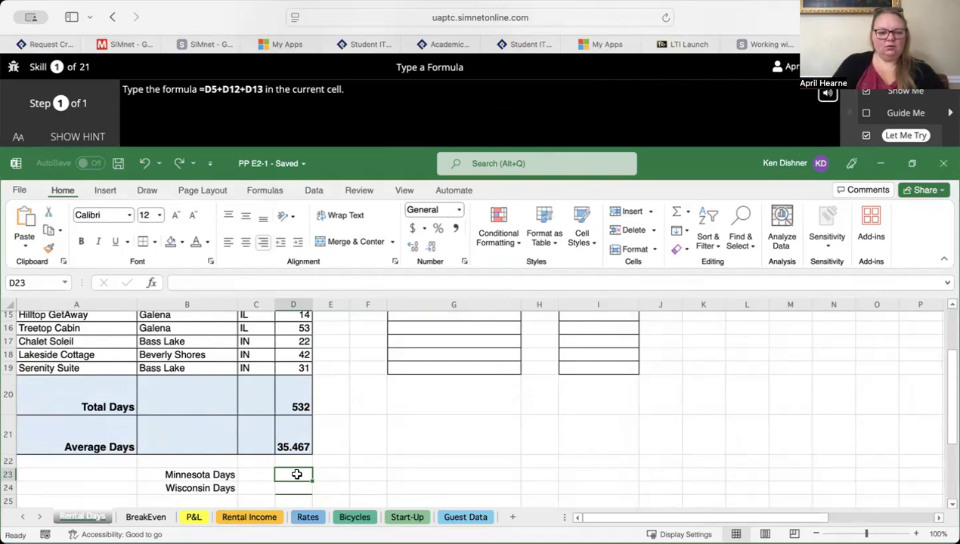
pyautogui.write('=')
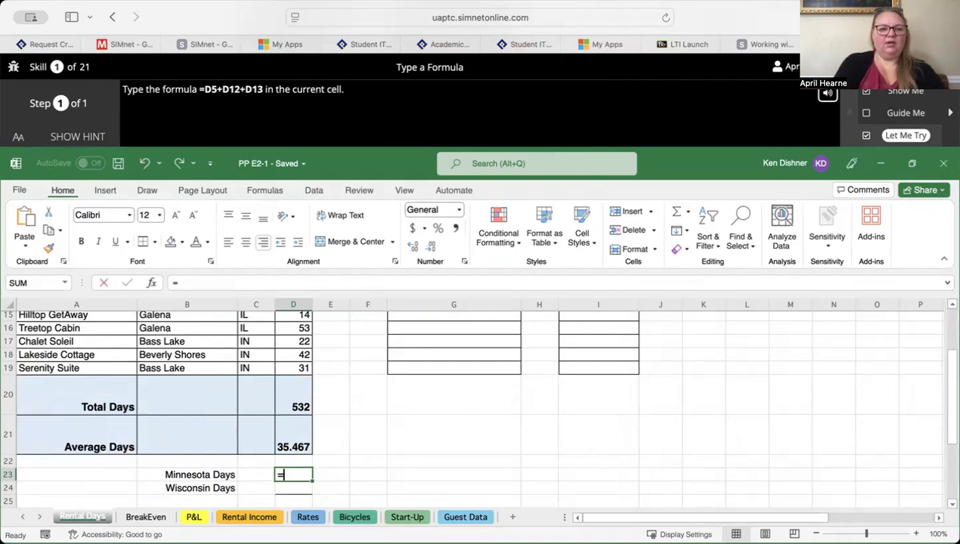
pyautogui.write('D')
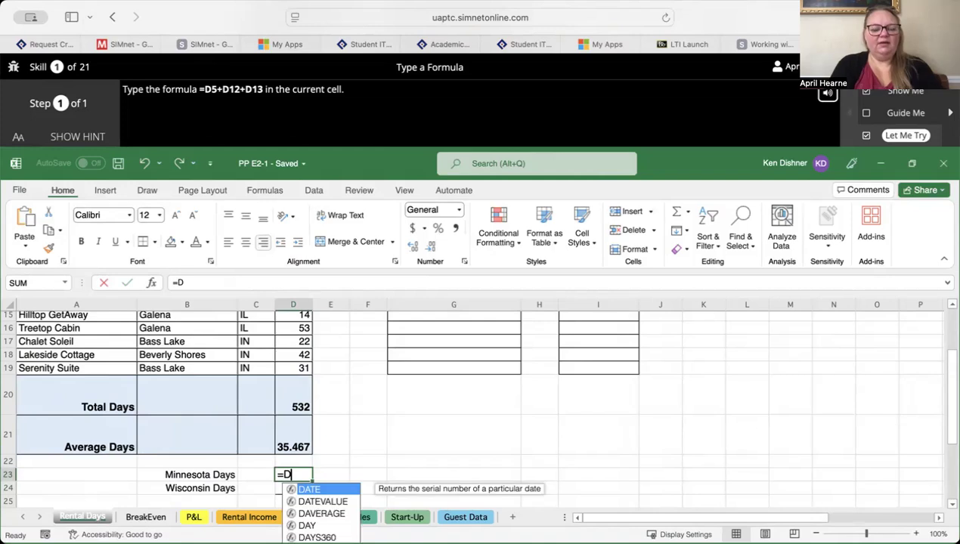
pyautogui.write('5+D1')
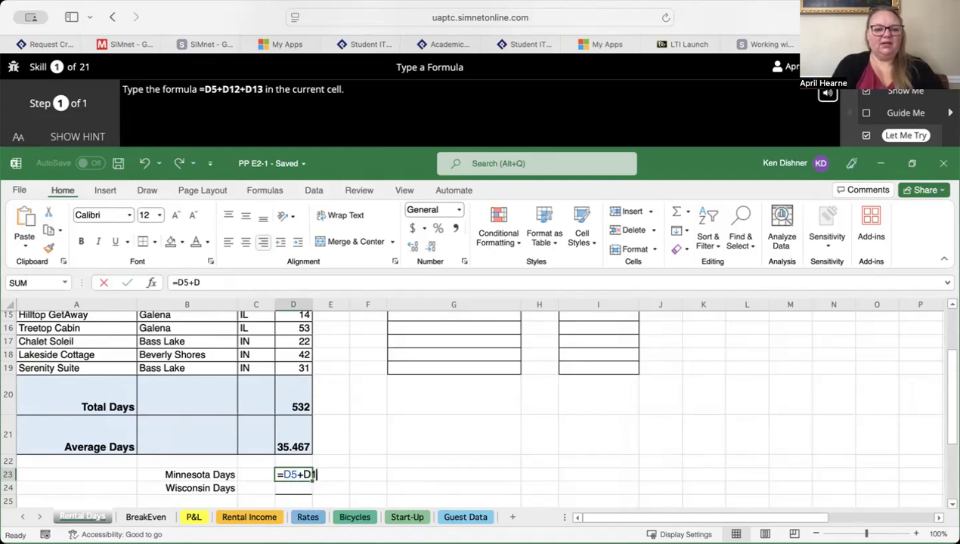
pyautogui.write('2+D13')
pyautogui.press('Return')
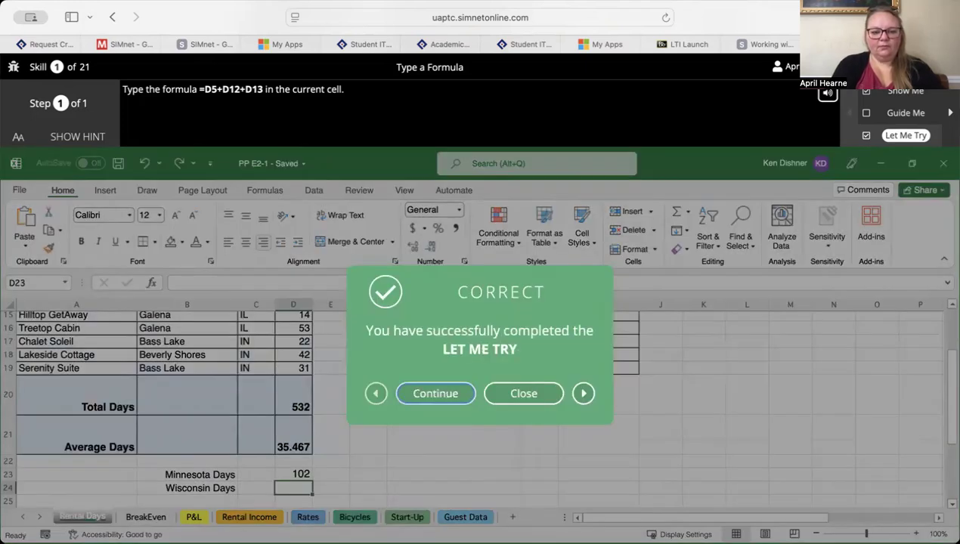
# - Continue to the Point and Click to Build a Formula skill and open its Let Me Try exercise
pyautogui.press('Return')
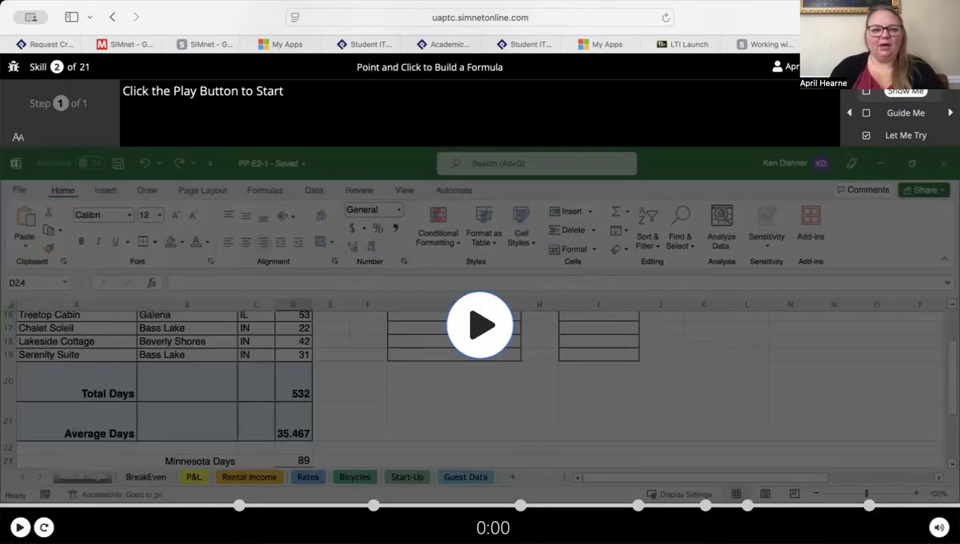
pyautogui.click(913, 136)
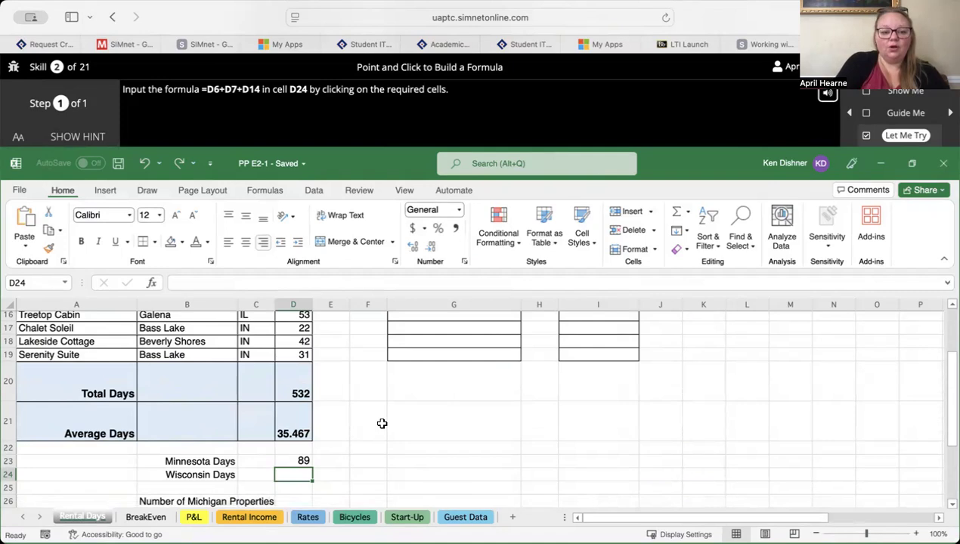
# - Build the formula =D6+D7+D14 in the Wisconsin Days cell D24 by picking the referenced cells in the sheet
pyautogui.write('=')
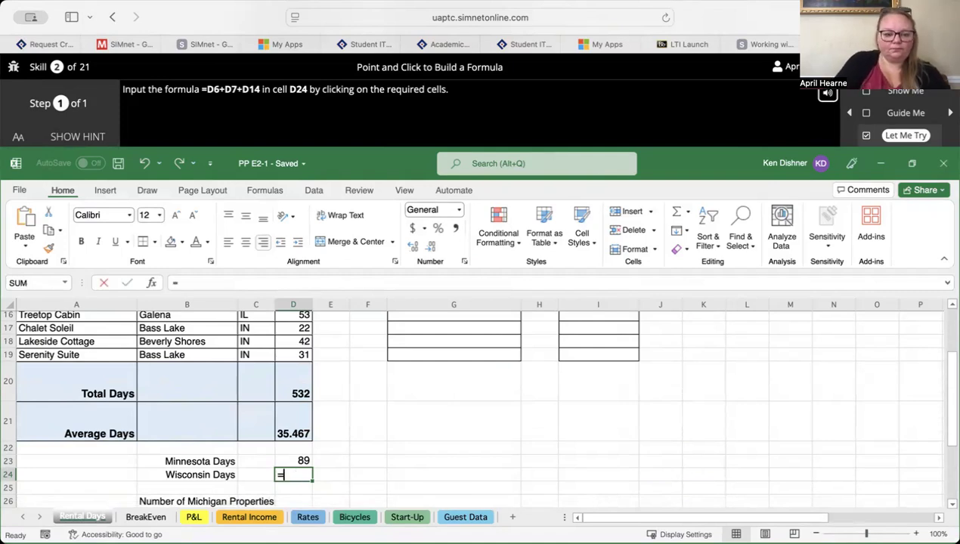
pyautogui.scroll(5, 308, 428)
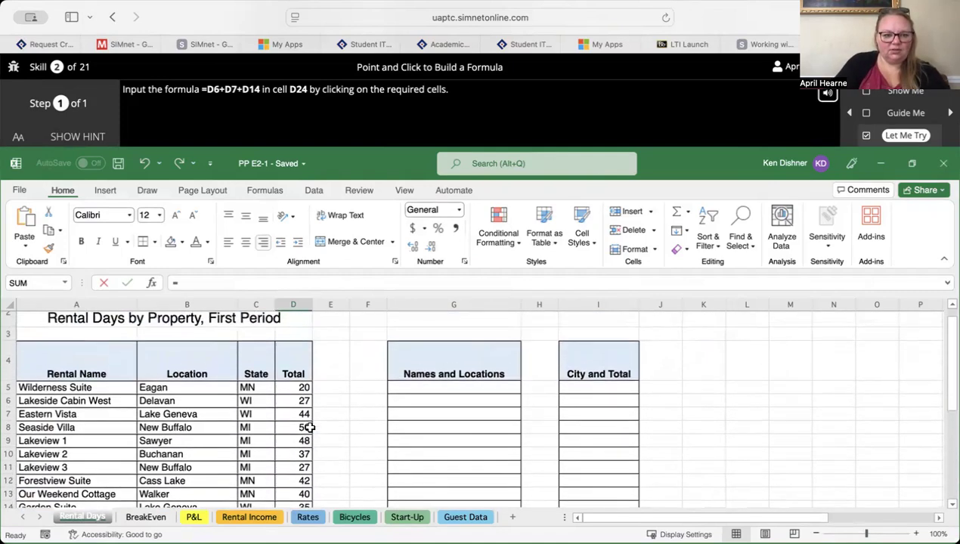
pyautogui.click(297, 403)
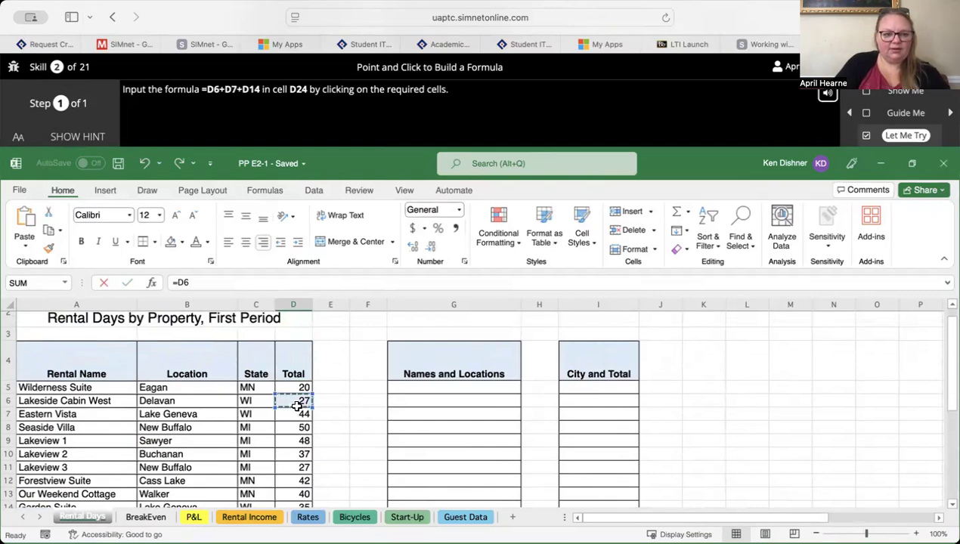
pyautogui.write('+')
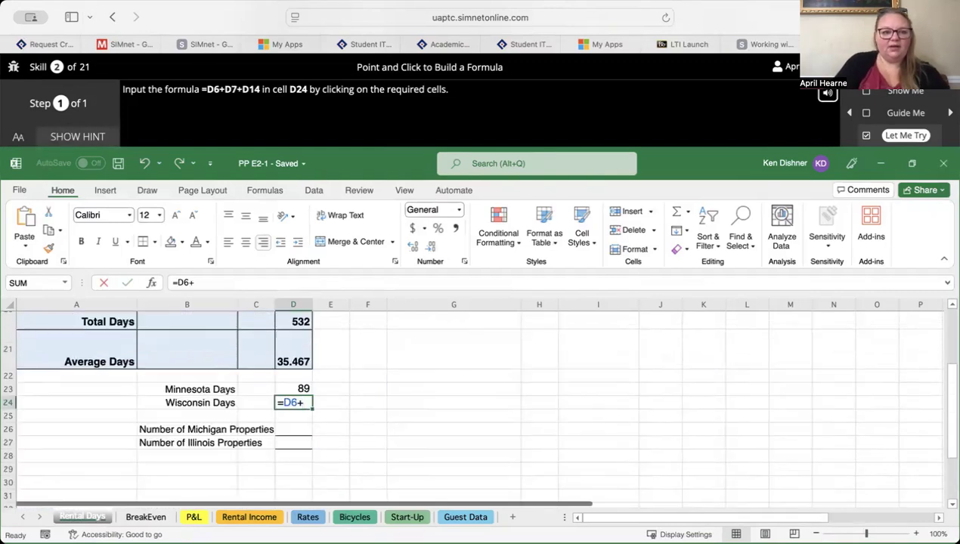
pyautogui.scroll(5, 295, 390)
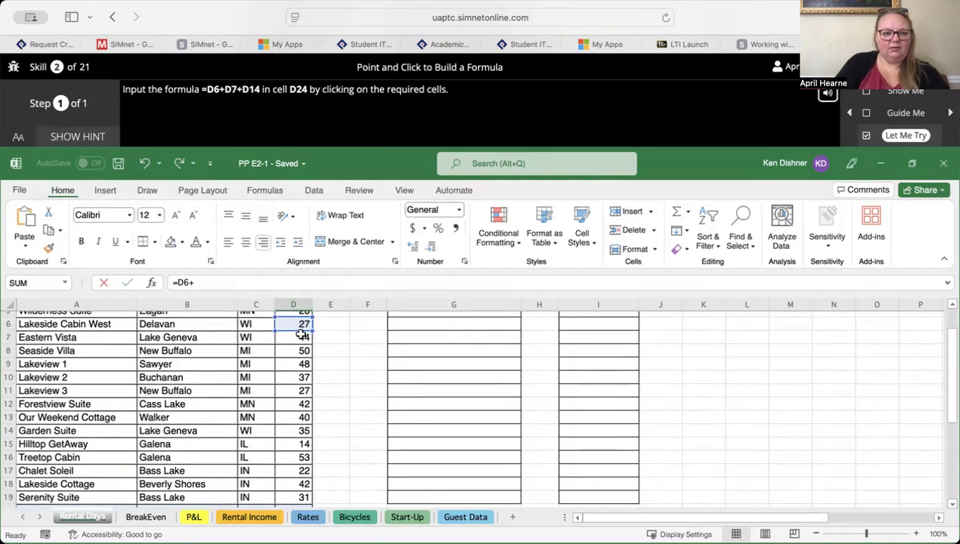
pyautogui.click(301, 335)
pyautogui.write('+')
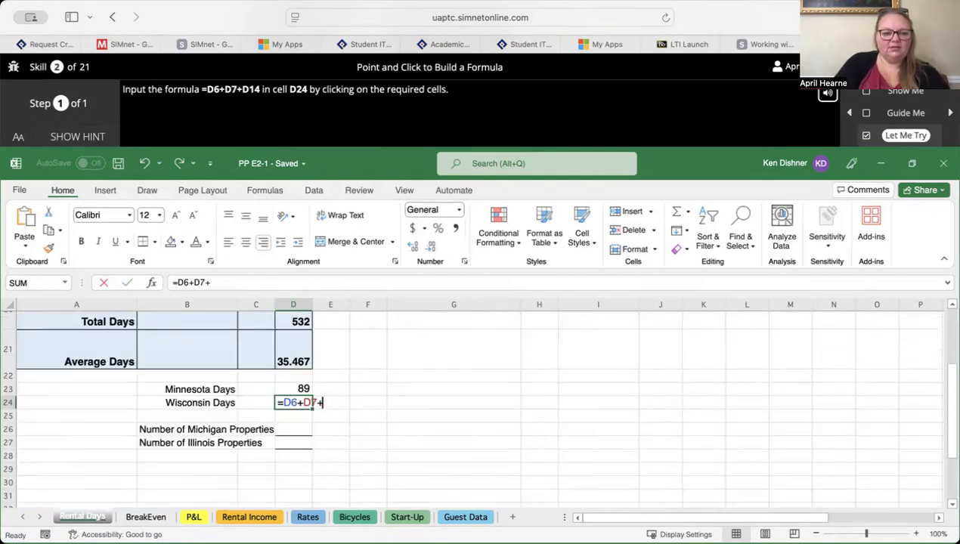
pyautogui.scroll(3, 306, 352)
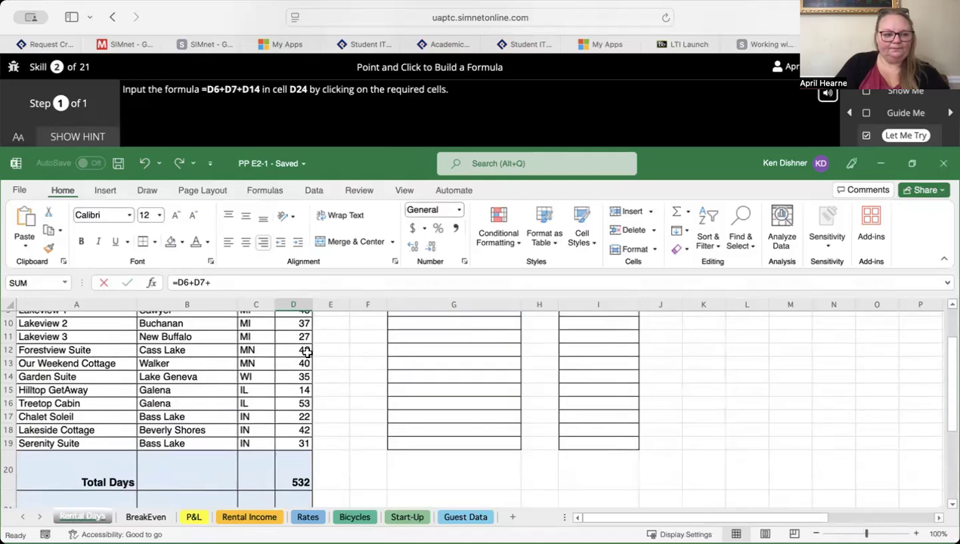
pyautogui.click(302, 375)
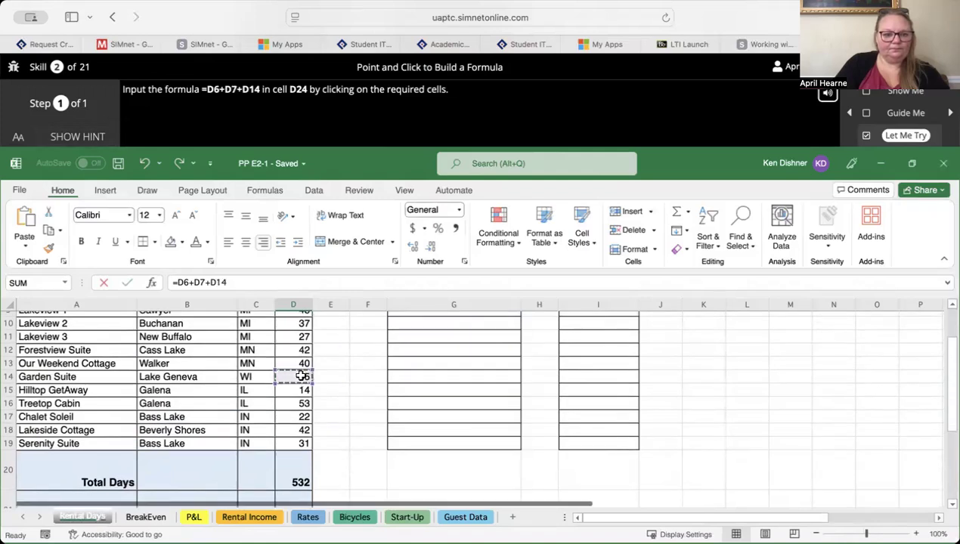
pyautogui.scroll(-3, 301, 375)
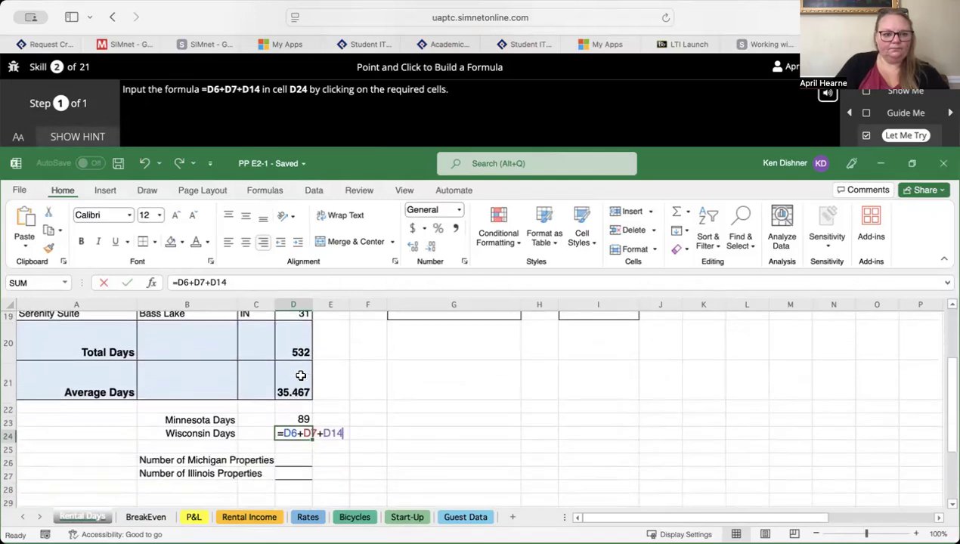
pyautogui.press('Return')
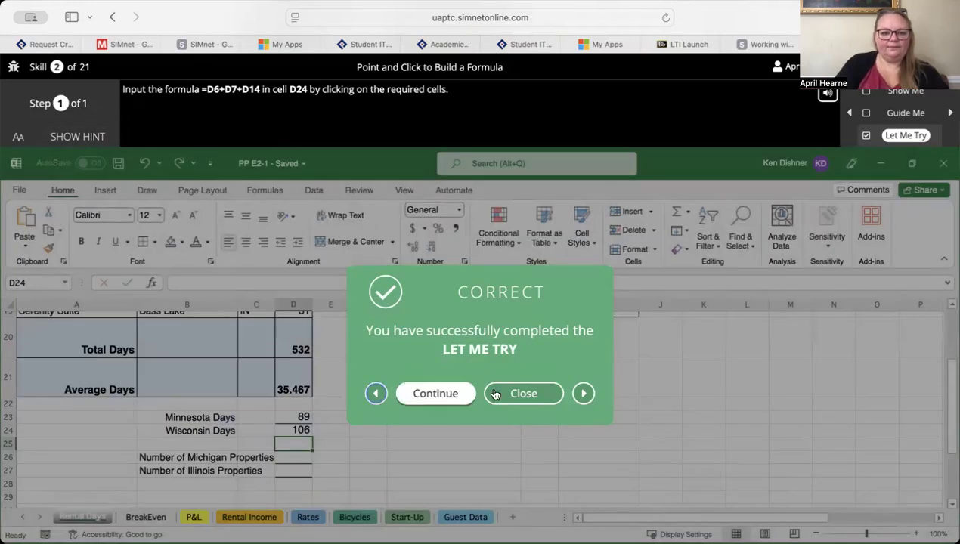
# - Open the Edit a Formula skill's Let Me Try exercise and change the Total Days formula in D20 to sum D5:D19
pyautogui.click(435, 393)
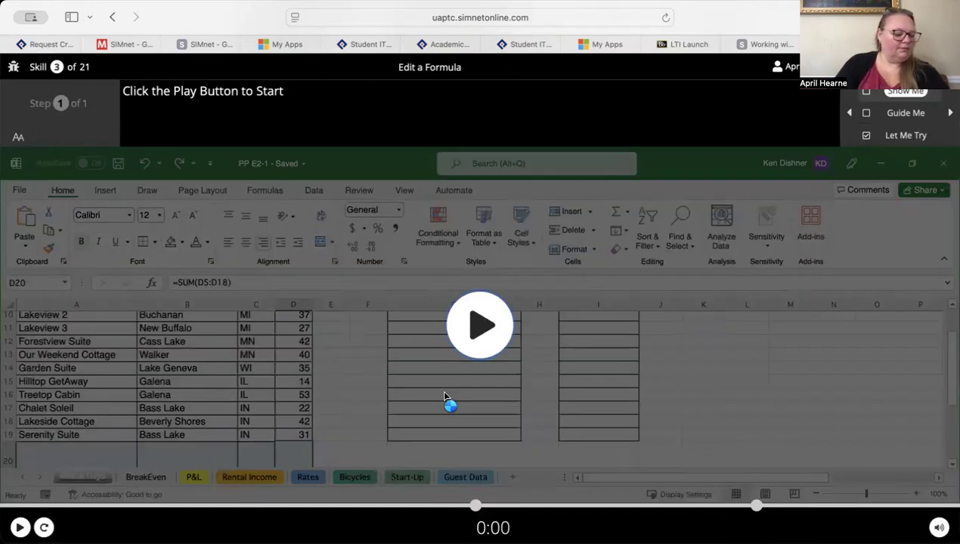
pyautogui.click(912, 139)
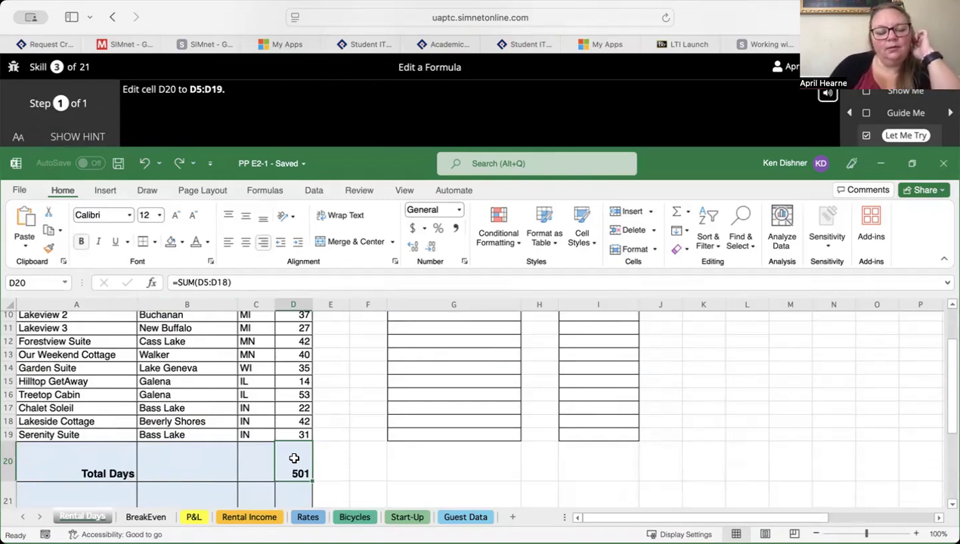
pyautogui.click(227, 282)
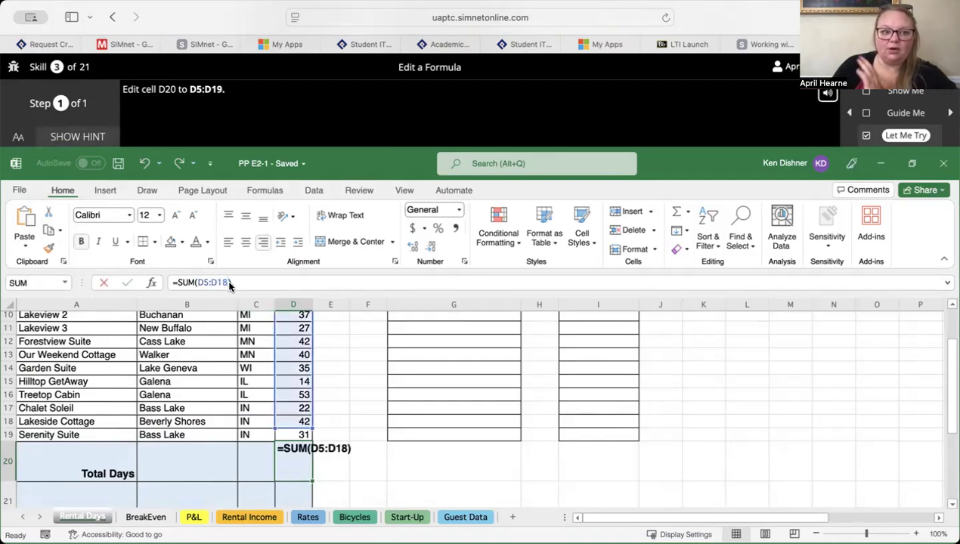
pyautogui.press('BackSpace')
pyautogui.write('9')
pyautogui.press('Return')
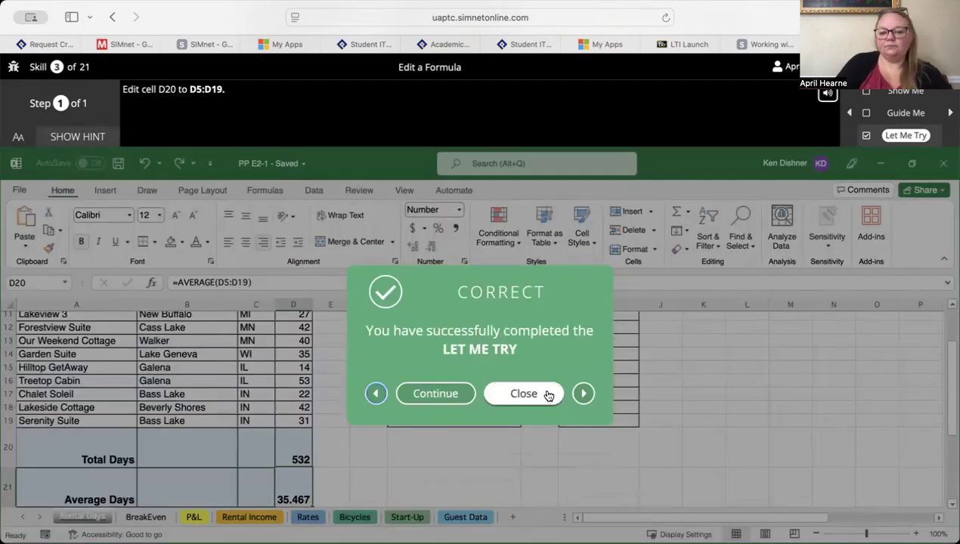
# - Continue to the Use Multiple Operators in a Formula skill and open its Let Me Try exercise
pyautogui.click(441, 398)
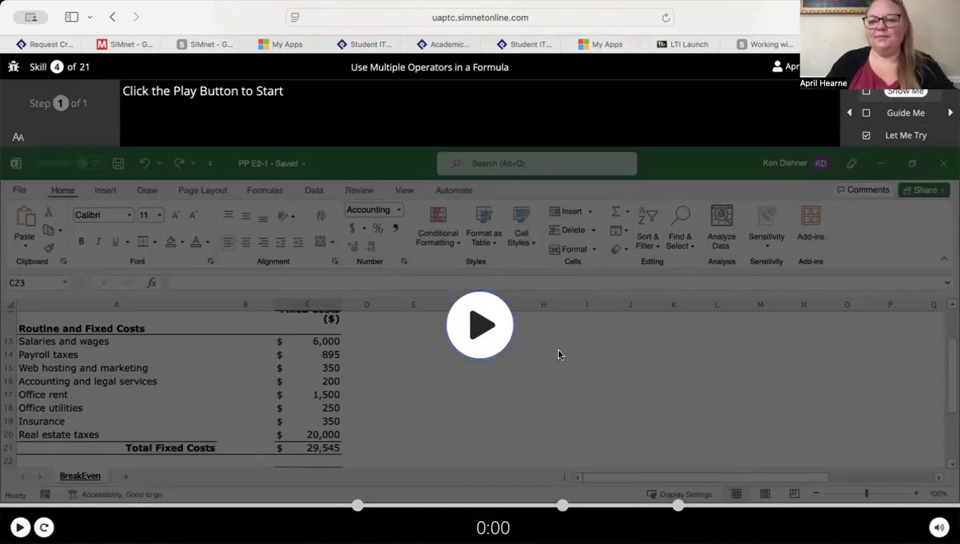
pyautogui.click(904, 138)
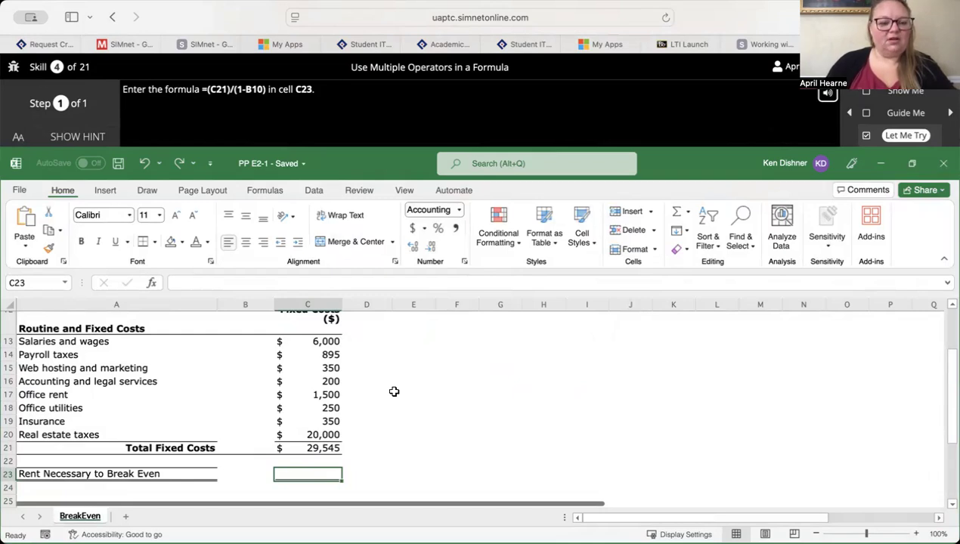
# - Examine the variable and fixed cost sections of the BreakEven sheet to locate cells B10, C21 and C23
pyautogui.scroll(5, 393, 392)
pyautogui.scroll(3, 394, 391)
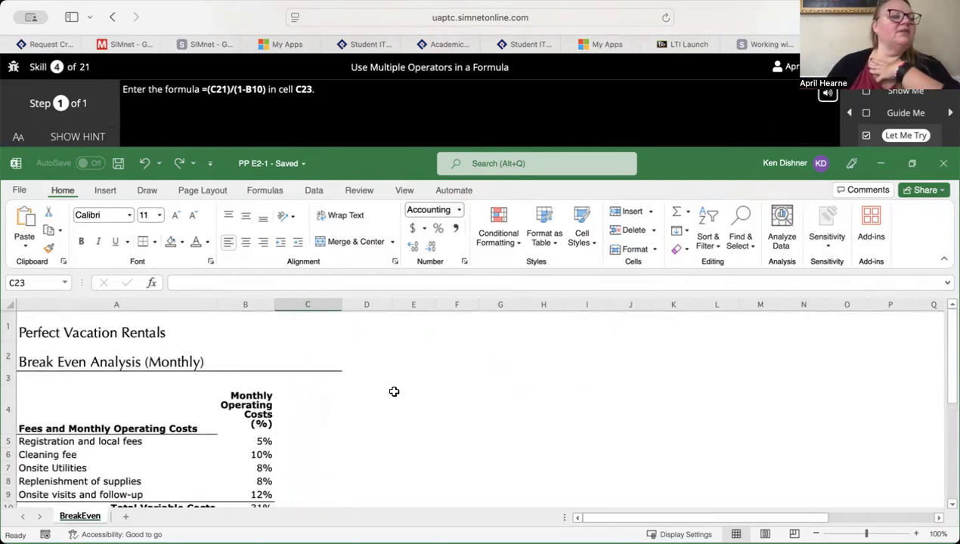
pyautogui.scroll(-2, 394, 392)
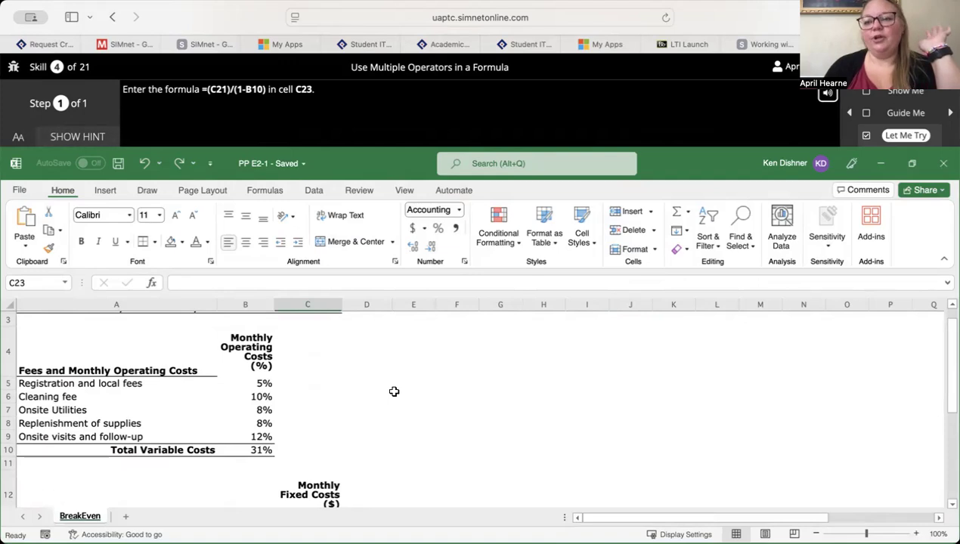
pyautogui.scroll(-1, 394, 392)
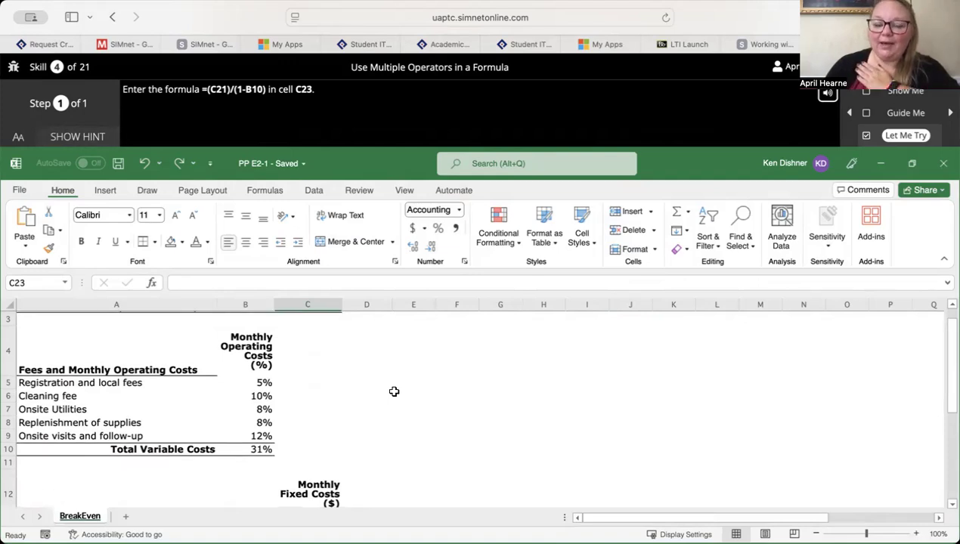
pyautogui.scroll(-2, 393, 391)
pyautogui.scroll(3, 394, 392)
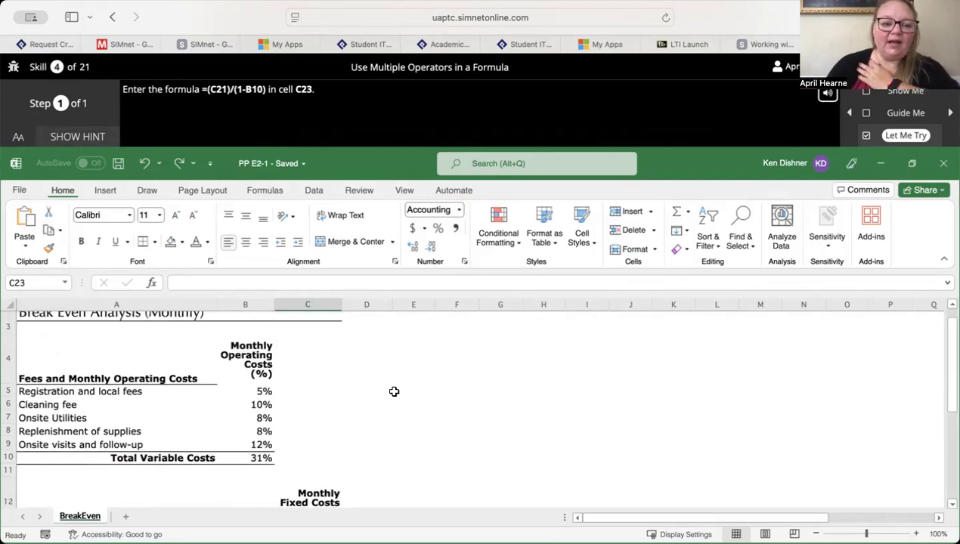
pyautogui.scroll(2, 394, 392)
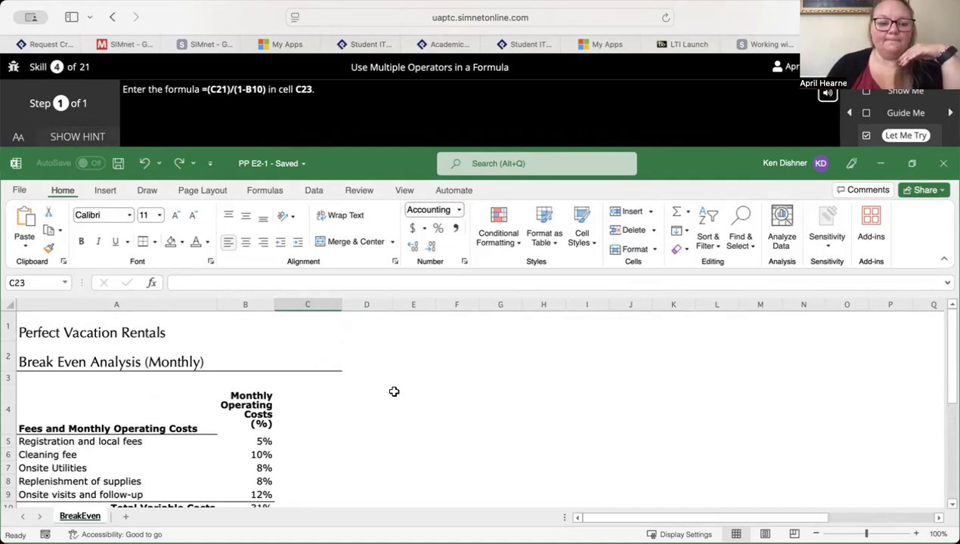
pyautogui.scroll(-2, 393, 391)
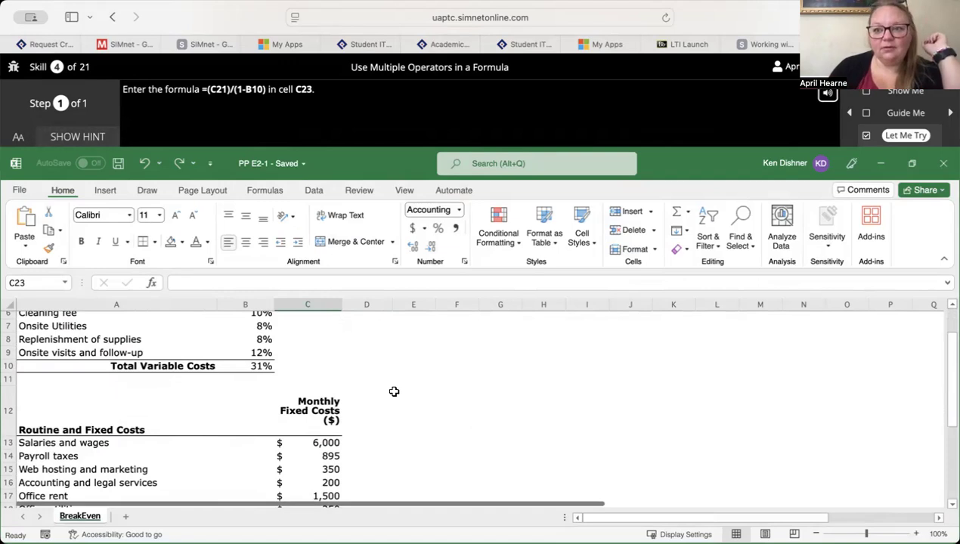
pyautogui.scroll(-2, 394, 392)
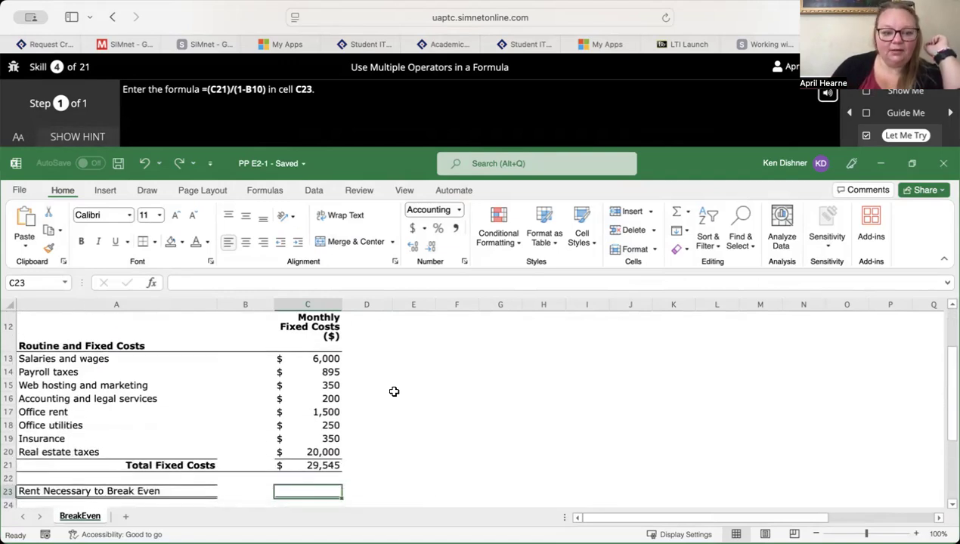
pyautogui.scroll(3, 394, 391)
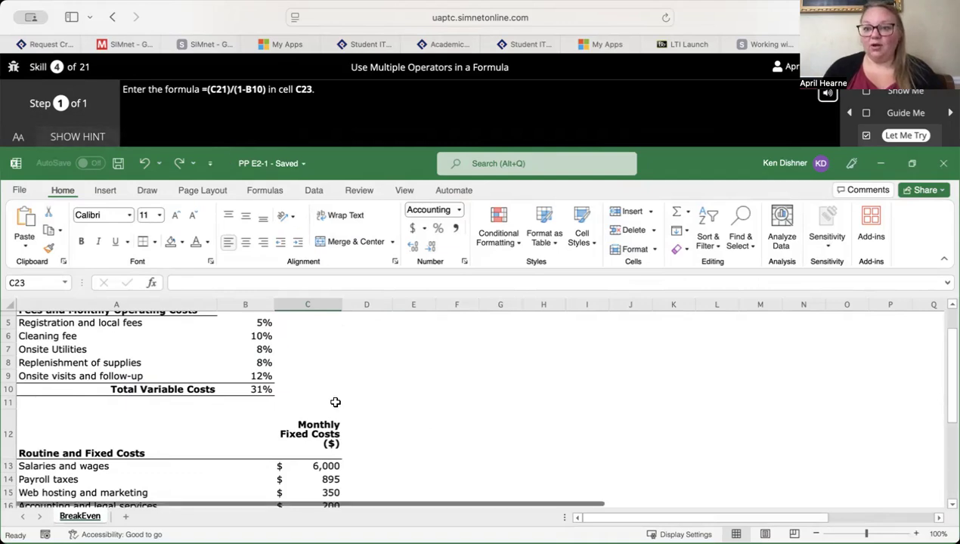
pyautogui.scroll(-3, 336, 402)
pyautogui.scroll(2, 336, 403)
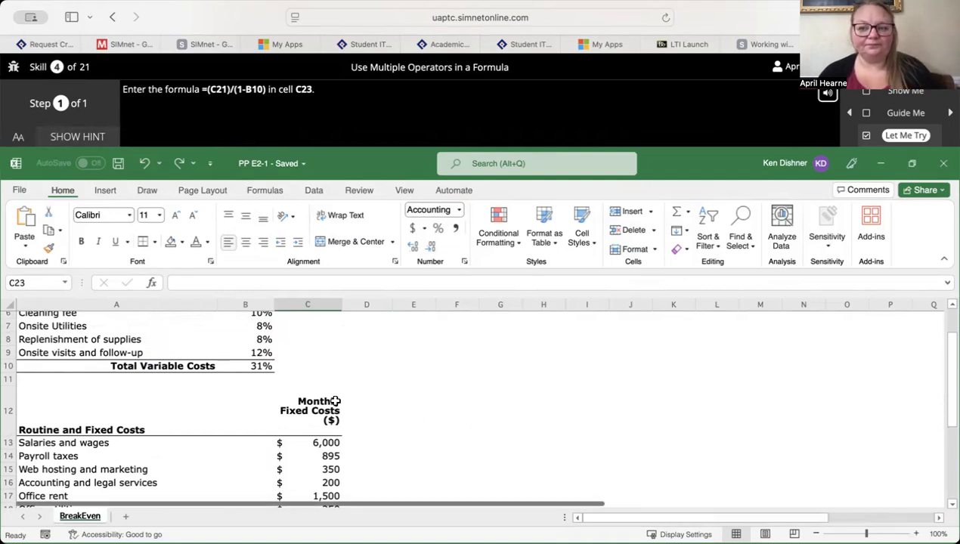
pyautogui.scroll(-3, 336, 402)
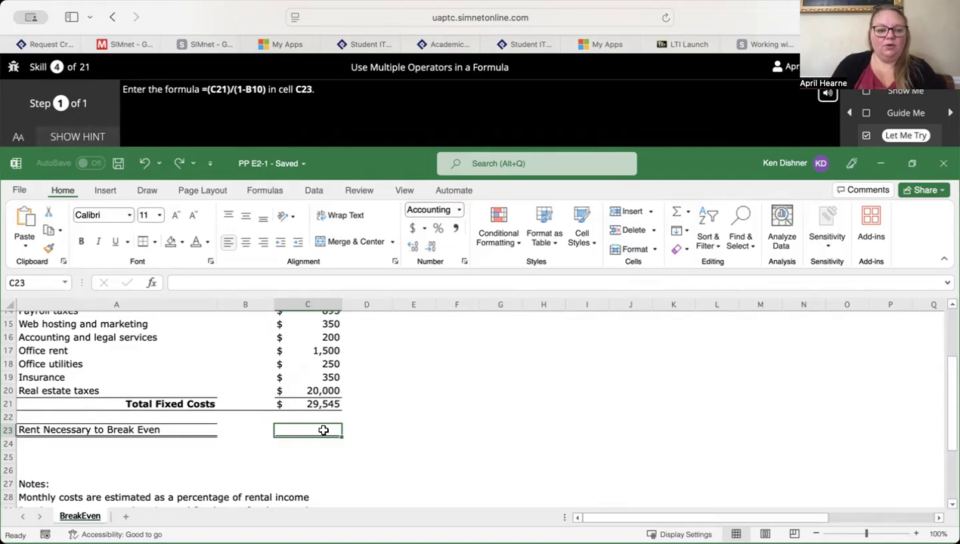
# - Enter the formula =(C21)/(1-B10) in the Rent Necessary to Break Even cell C23
pyautogui.write('=')
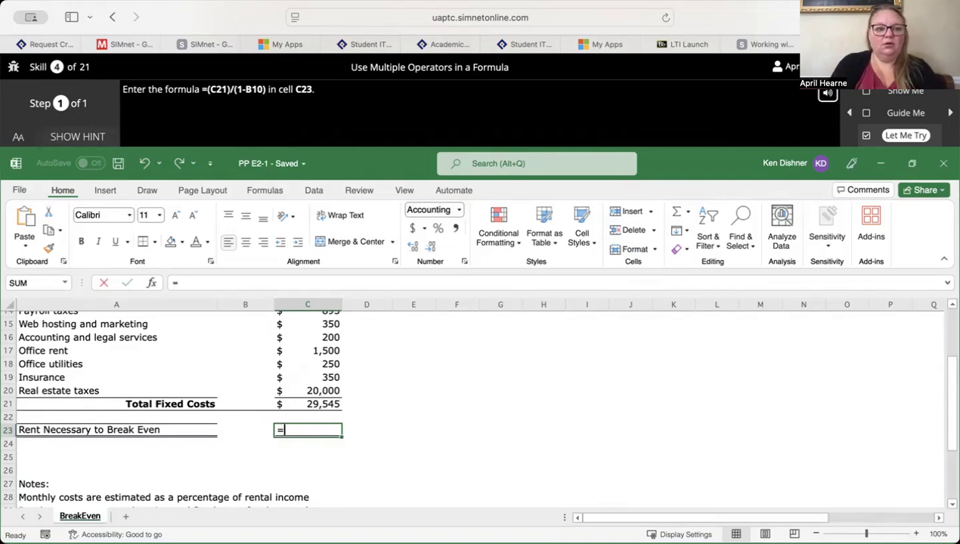
pyautogui.write('(C')
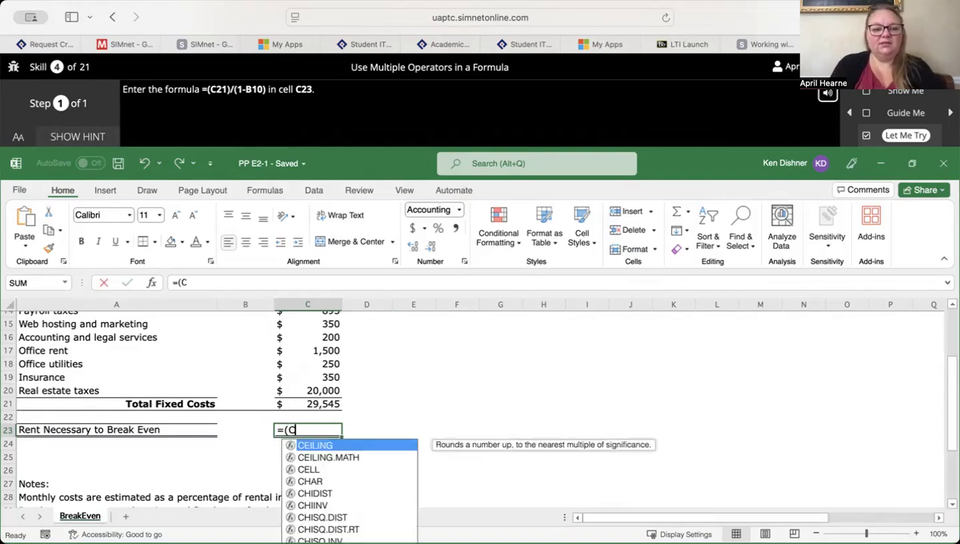
pyautogui.write('21)/(')
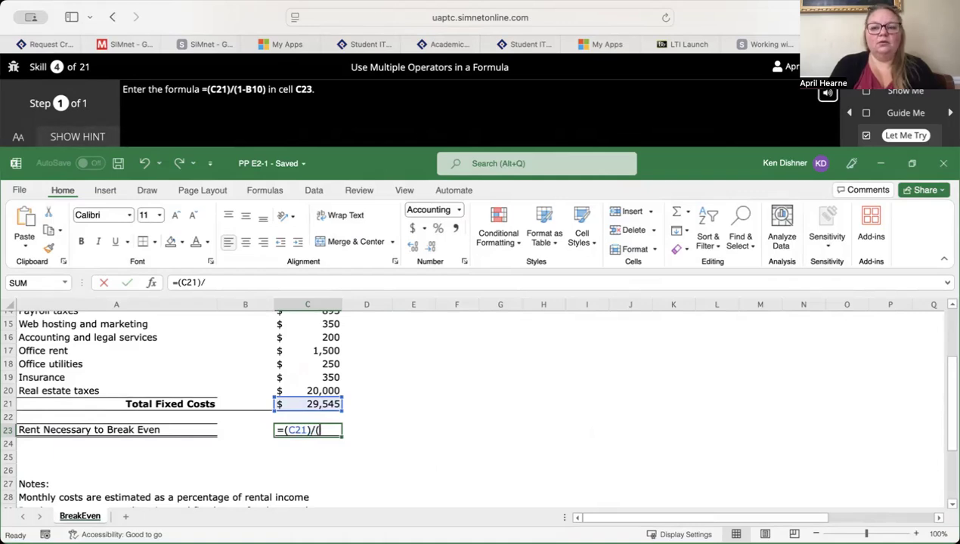
pyautogui.write('1-')
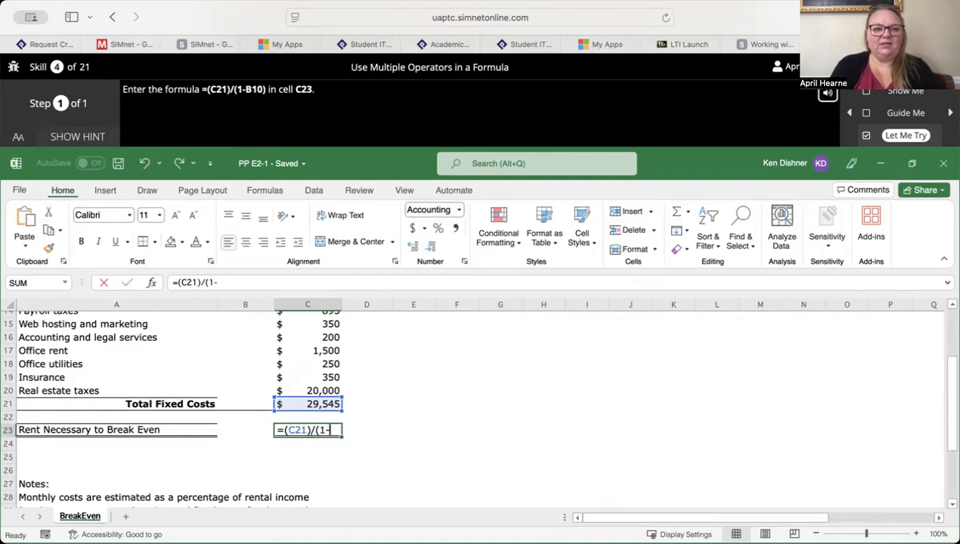
pyautogui.write('B10')
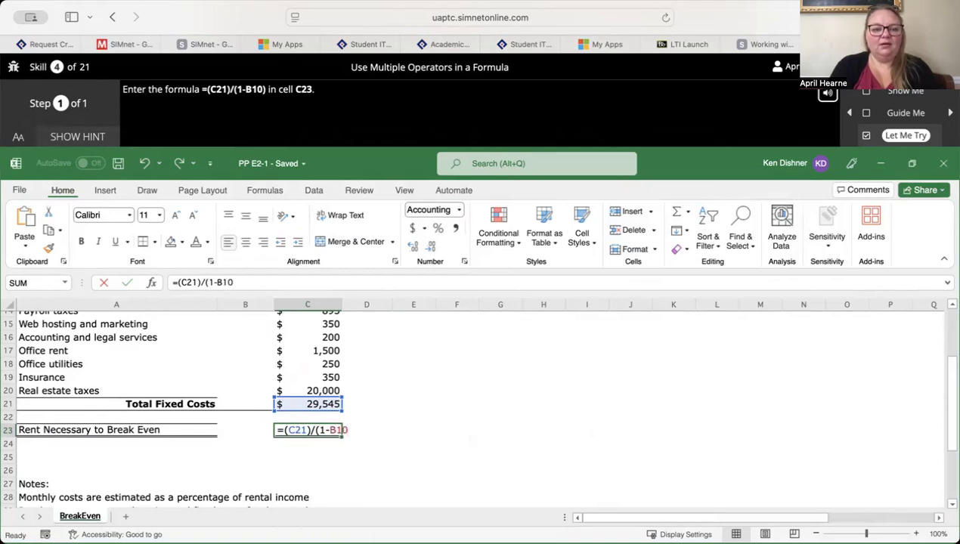
pyautogui.write(')')
pyautogui.press('Return')
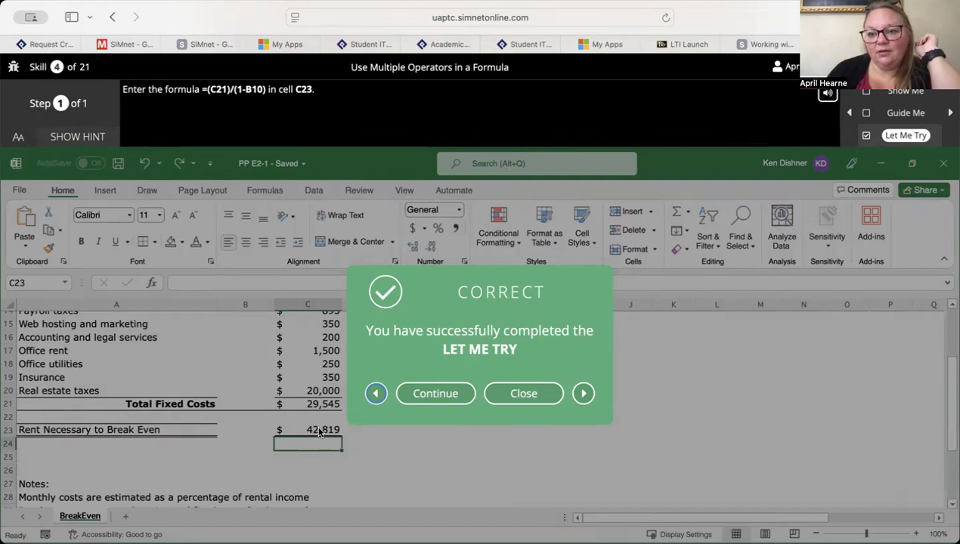
# - Close the completed exercise and reopen the Let Me Try for Use Multiple Operators in a Formula from the SimBook page
pyautogui.click(531, 398)
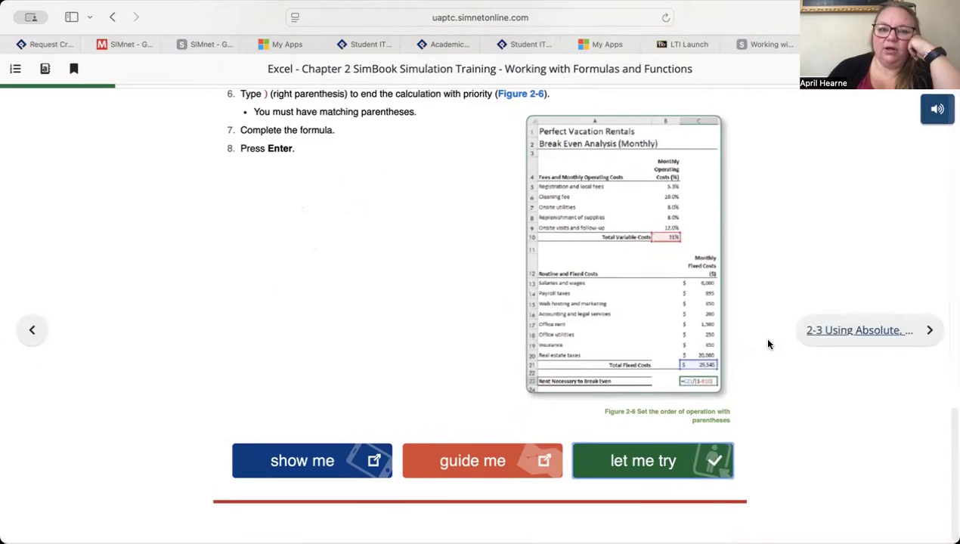
pyautogui.scroll(3, 673, 353)
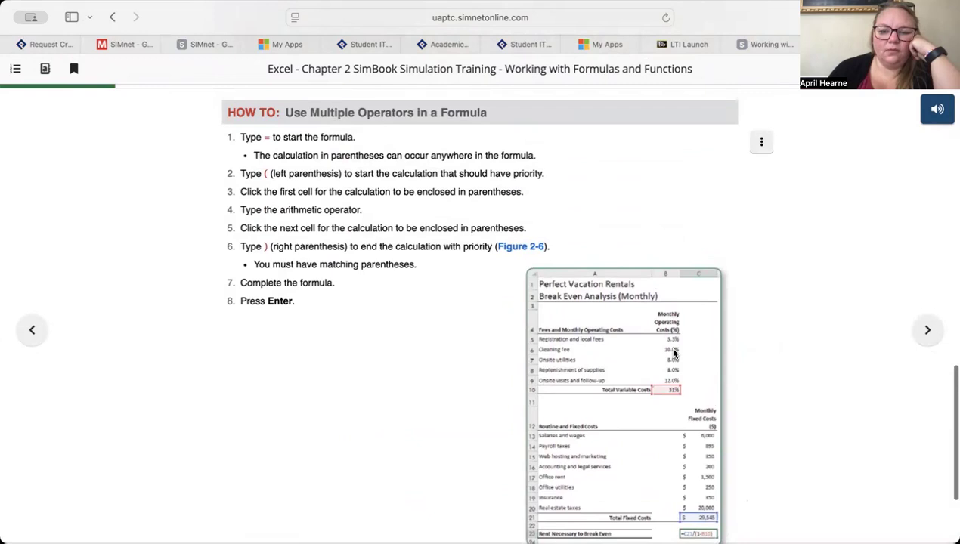
pyautogui.scroll(-3, 673, 353)
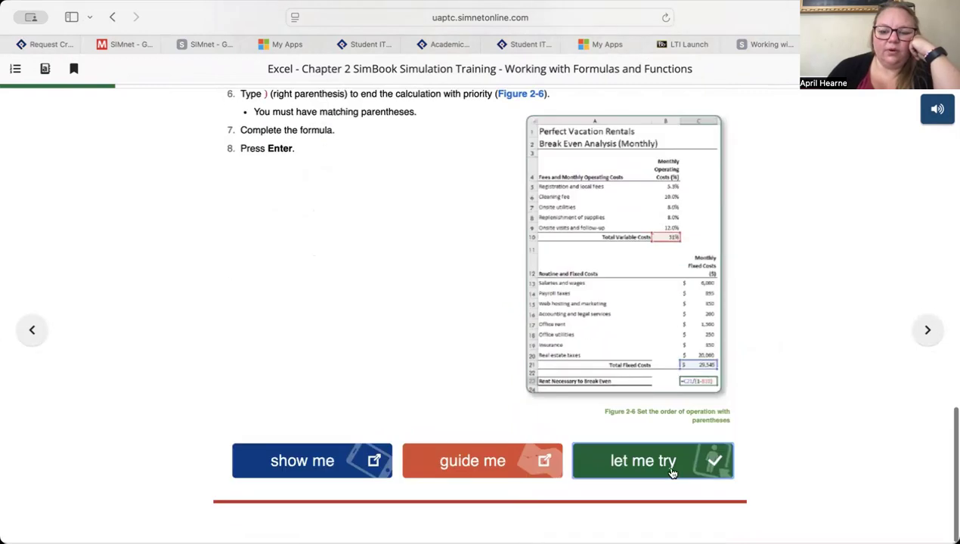
pyautogui.click(666, 458)
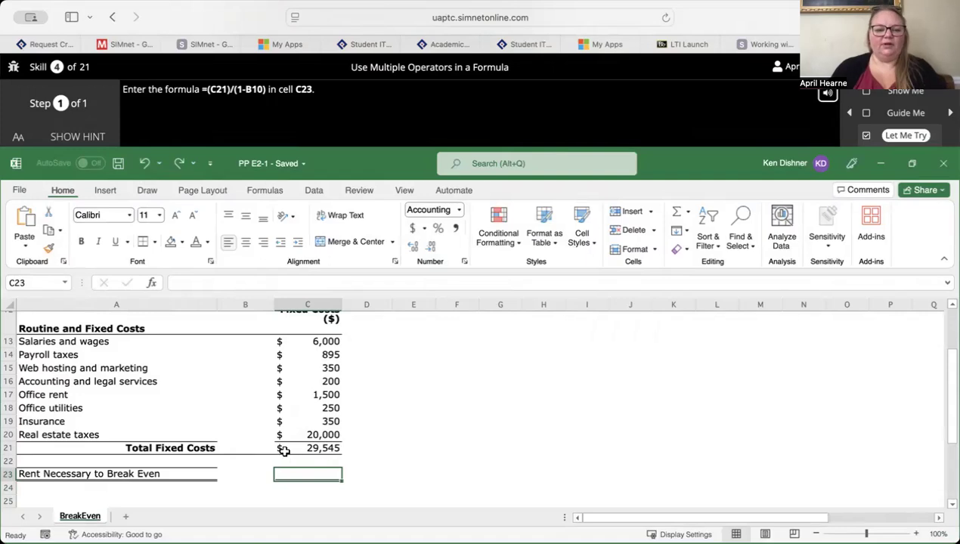
# - Complete the reopened exercise by entering =(C21)/(1-B10) in cell C23 again
pyautogui.write('=')
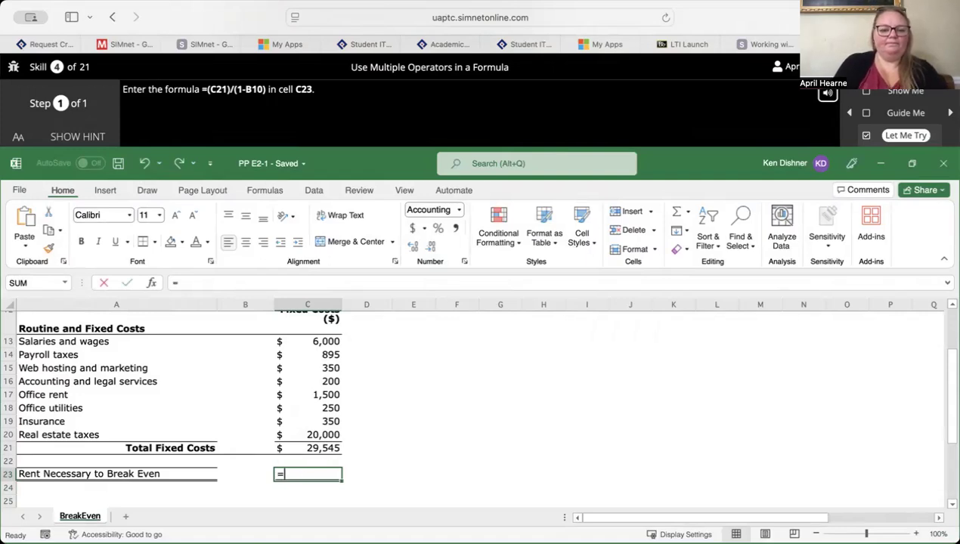
pyautogui.write('(C21')
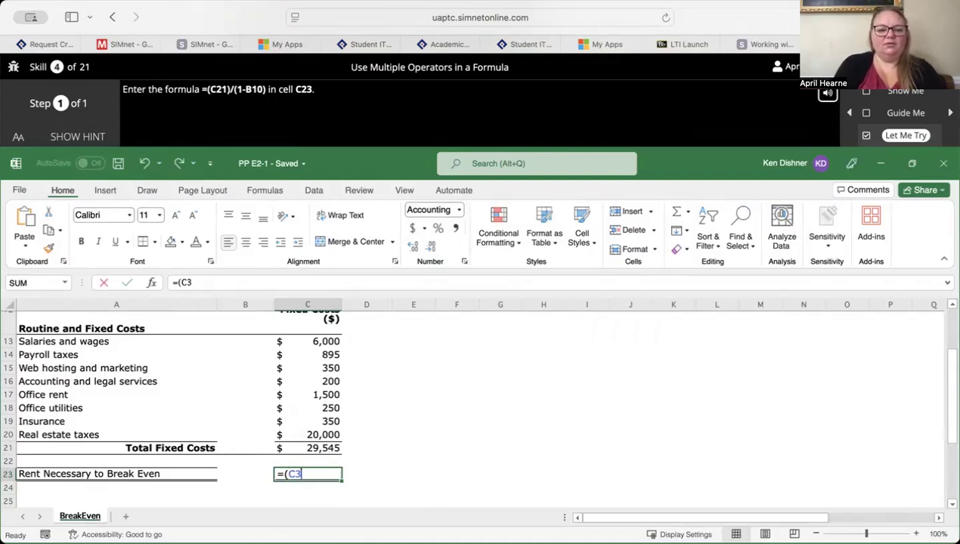
pyautogui.write(')/(')
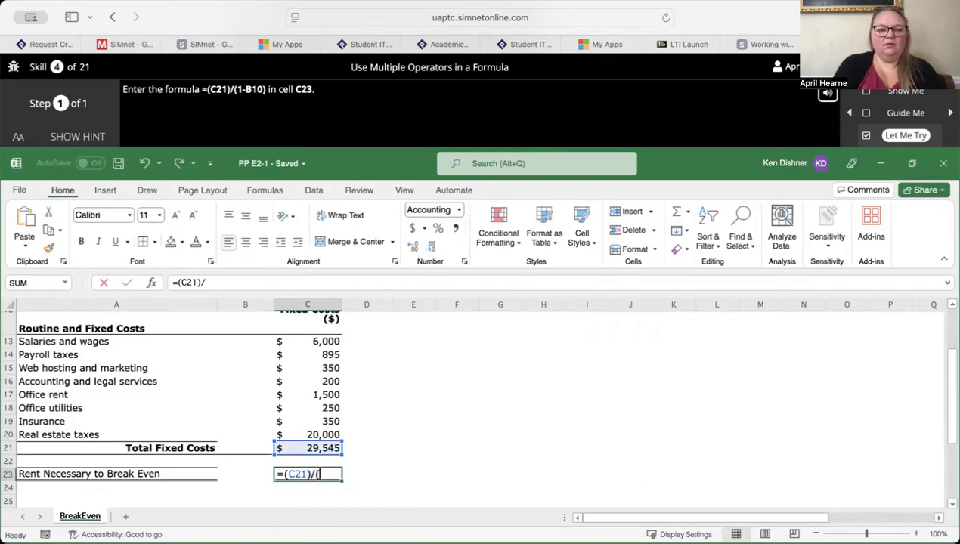
pyautogui.write('1-B10)')
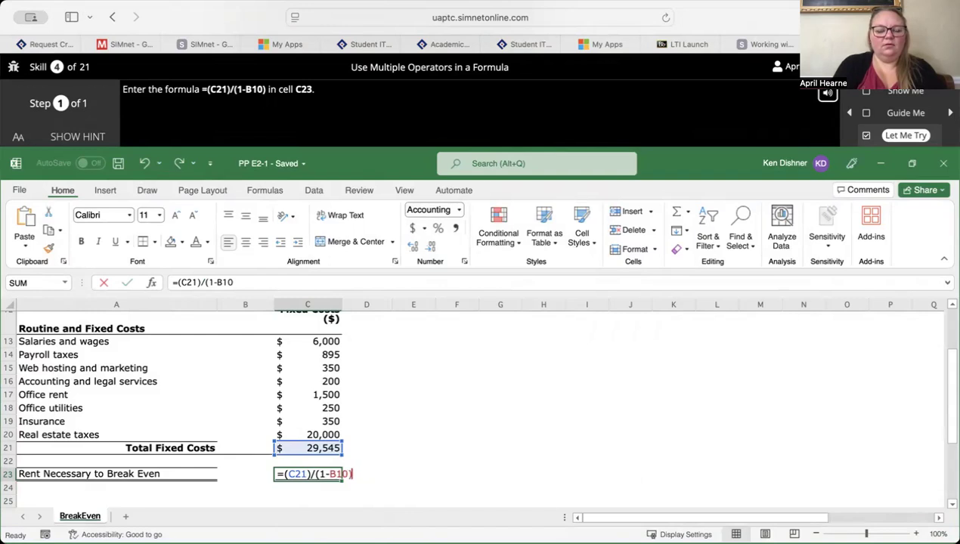
pyautogui.press('Return')
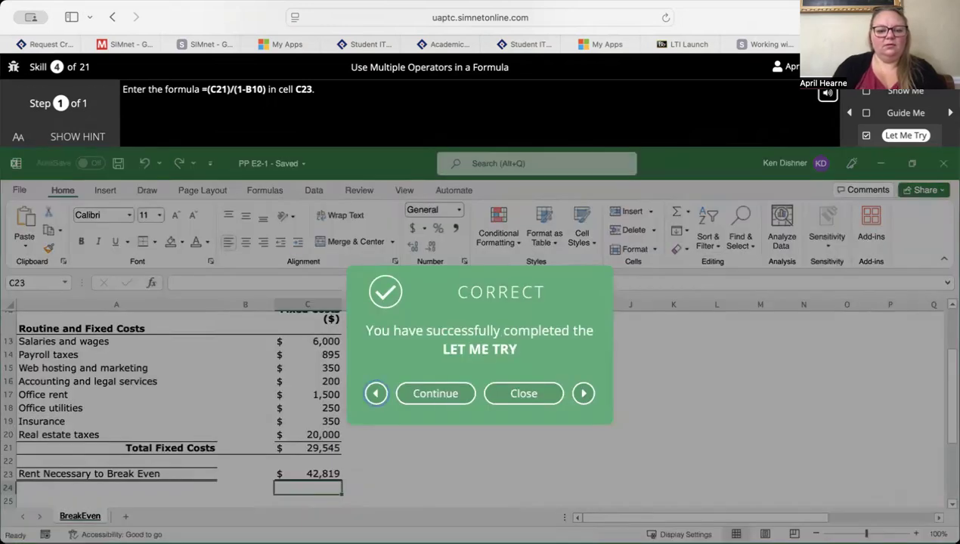
# - Continue to the Let Me Try exercise for Copy a Formula with a Relative Reference
pyautogui.click(446, 394)
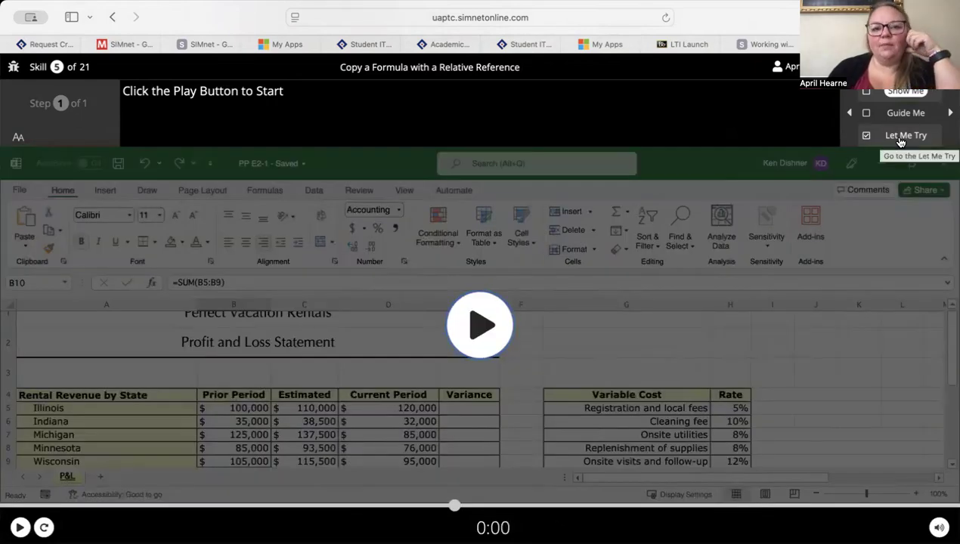
pyautogui.click(899, 139)
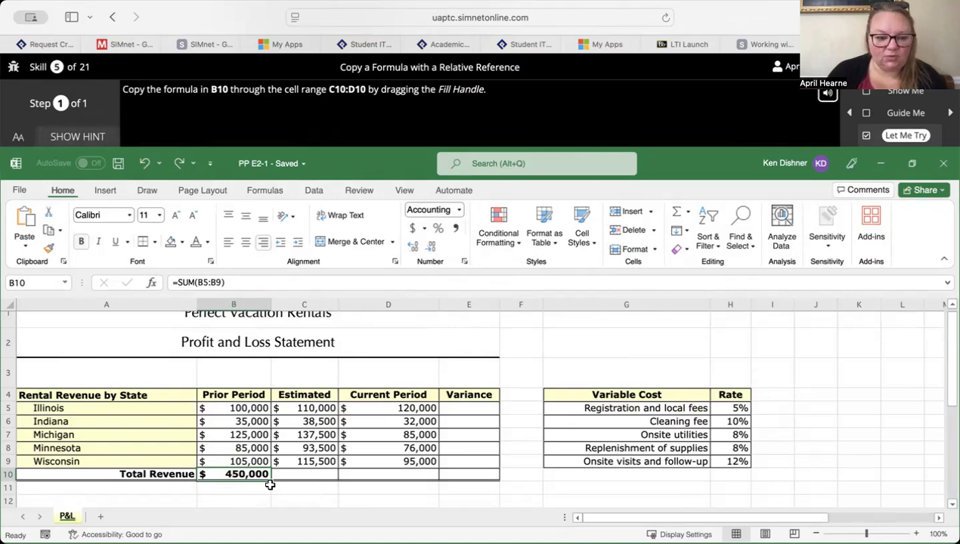
pyautogui.moveTo(270, 481); pyautogui.dragTo(342, 480)
pyautogui.click(461, 406)
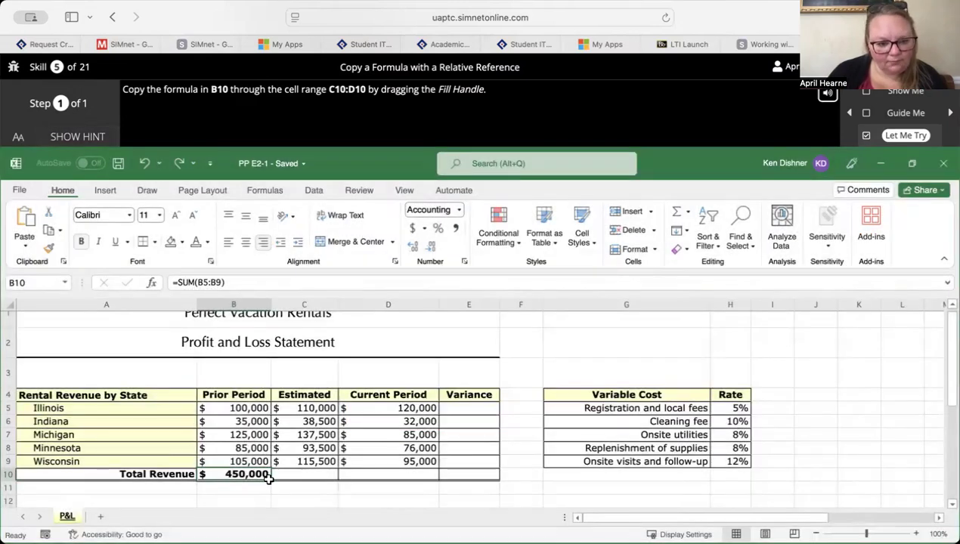
pyautogui.moveTo(274, 474); pyautogui.dragTo(386, 471)
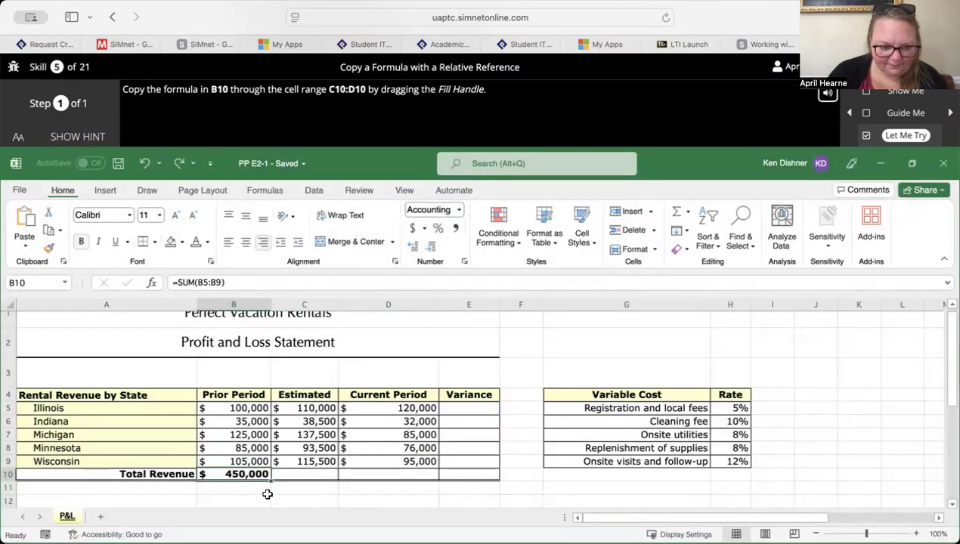
pyautogui.moveTo(269, 484); pyautogui.dragTo(288, 483)
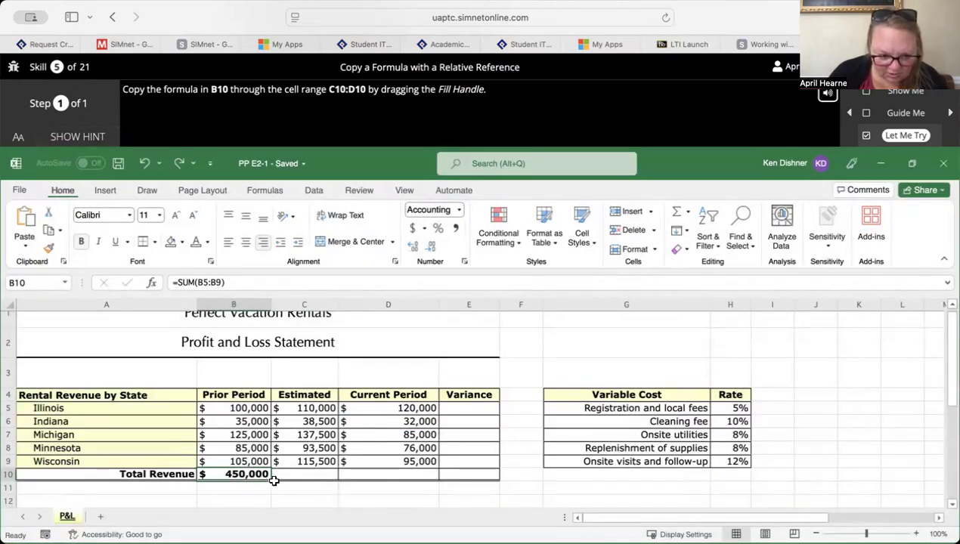
pyautogui.click(276, 285)
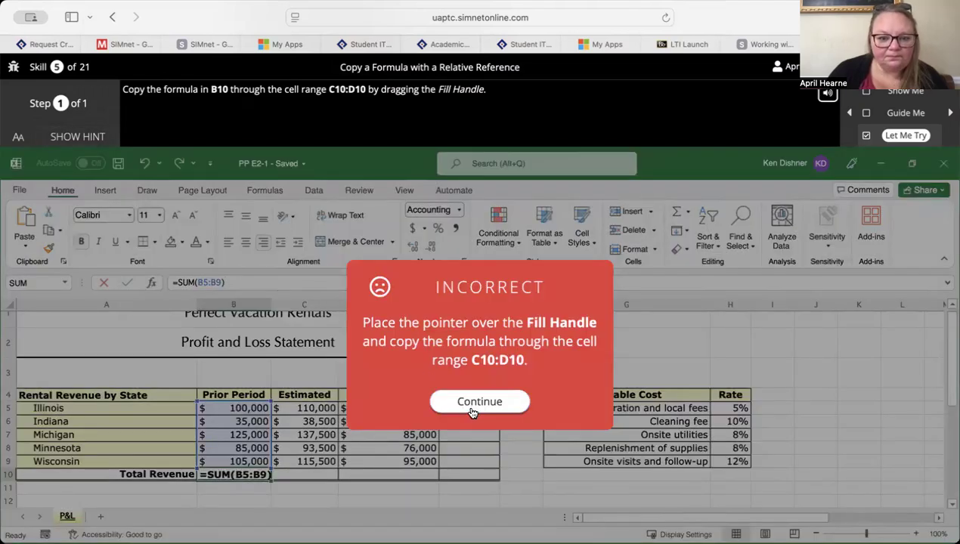
pyautogui.click(473, 402)
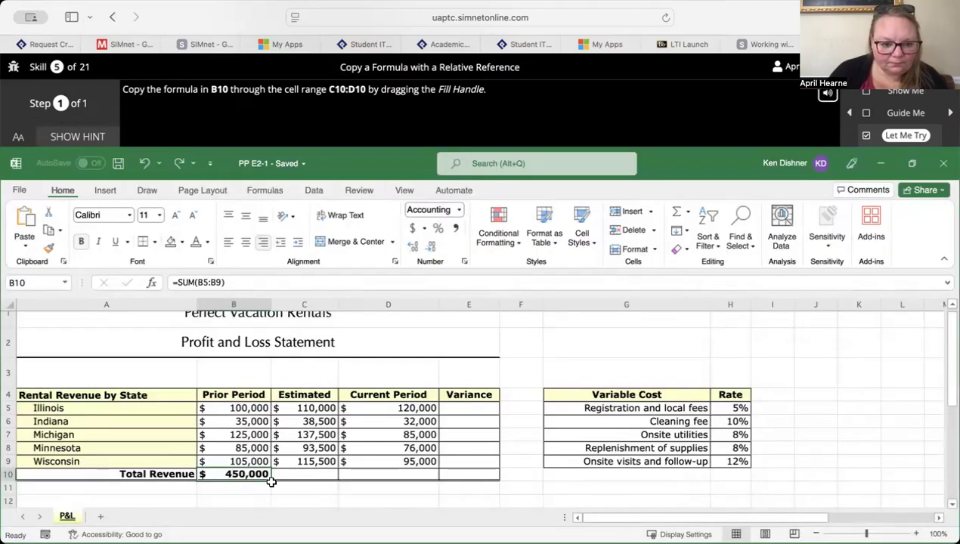
# - Fill the Total Revenue formula from cell B10 through C10:D10 and close the completed exercise
pyautogui.moveTo(270, 480); pyautogui.dragTo(369, 477)
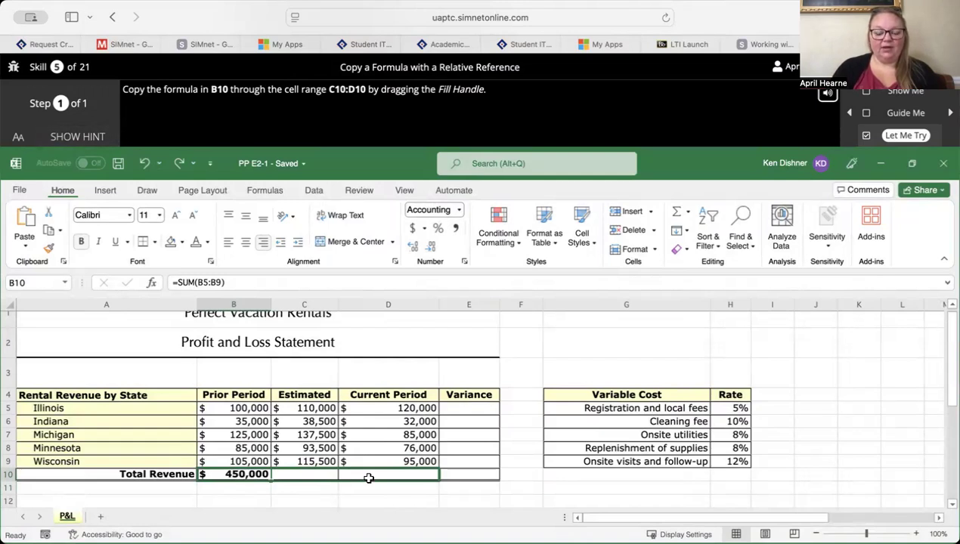
pyautogui.moveTo(368, 478); pyautogui.dragTo(368, 477)
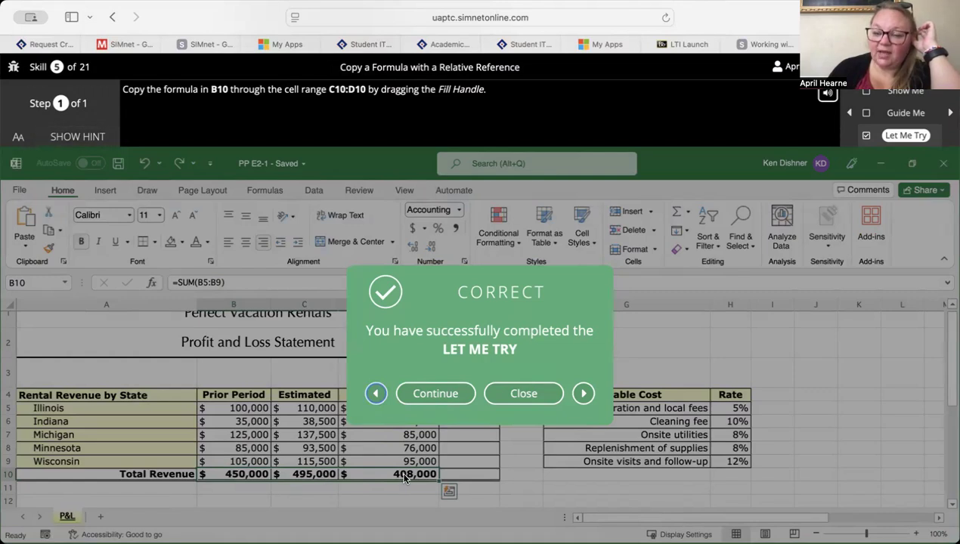
pyautogui.click(511, 397)
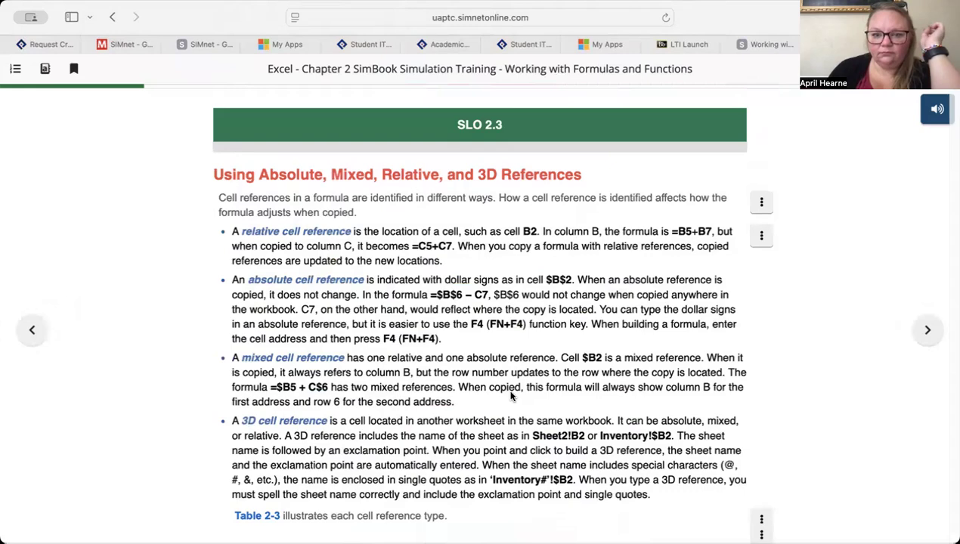
# - Reopen the Copy a Formula with a Relative Reference exercise from the SimBook page and copy B10 through C10:D10 again
pyautogui.scroll(-5, 511, 394)
pyautogui.scroll(-15, 511, 394)
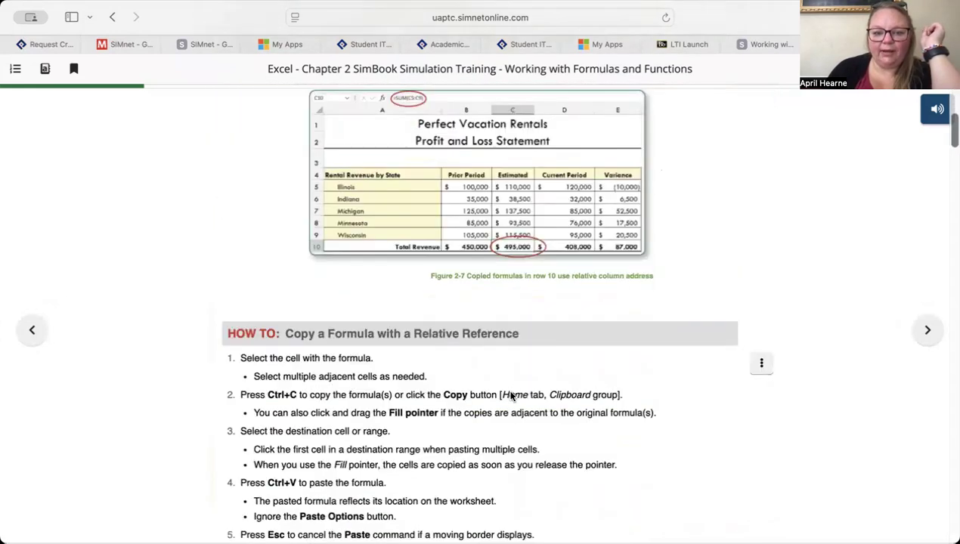
pyautogui.click(667, 201)
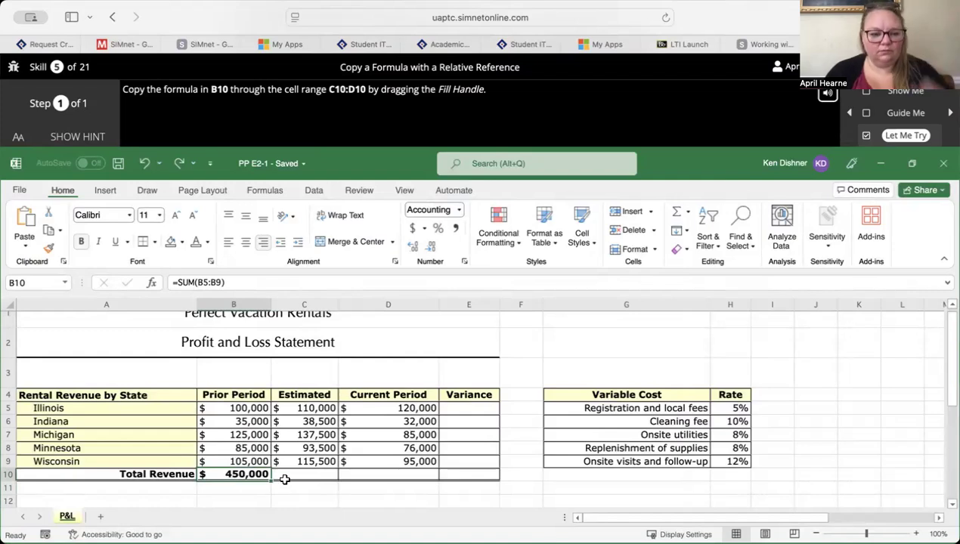
pyautogui.moveTo(270, 481); pyautogui.dragTo(407, 478)
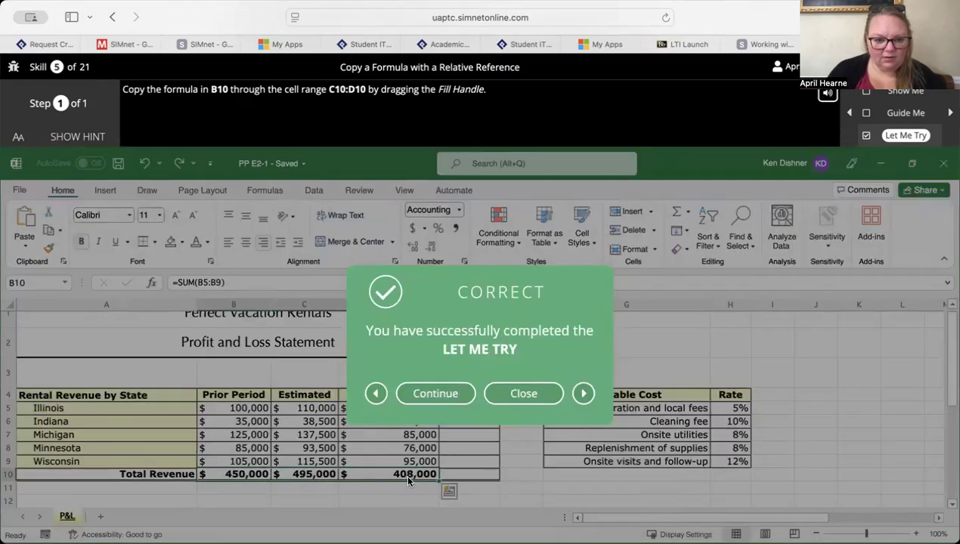
# - In the Let Me Try for Build and Copy a Formula with an Absolute Reference, change the formula in cell B10 to =SUM($B$5:B9)
pyautogui.click(445, 390)
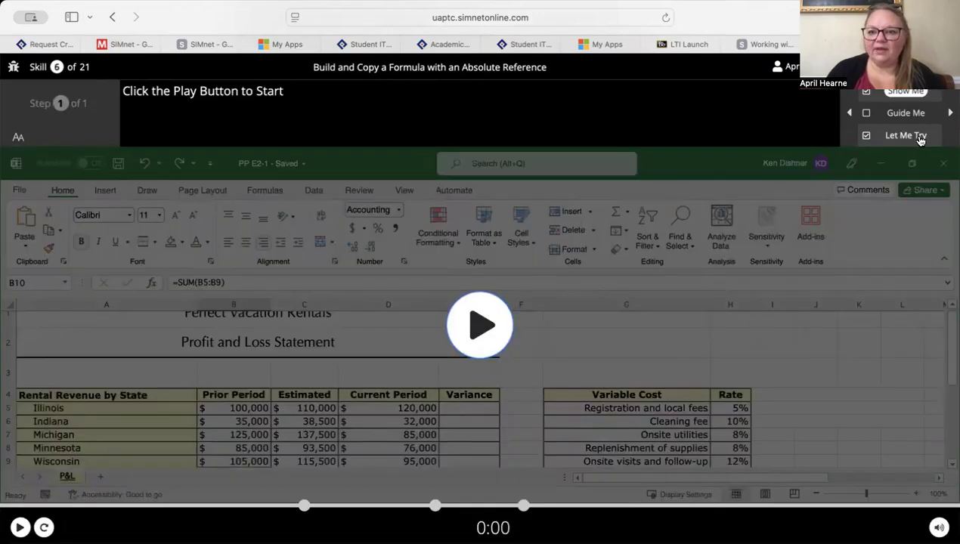
pyautogui.click(916, 136)
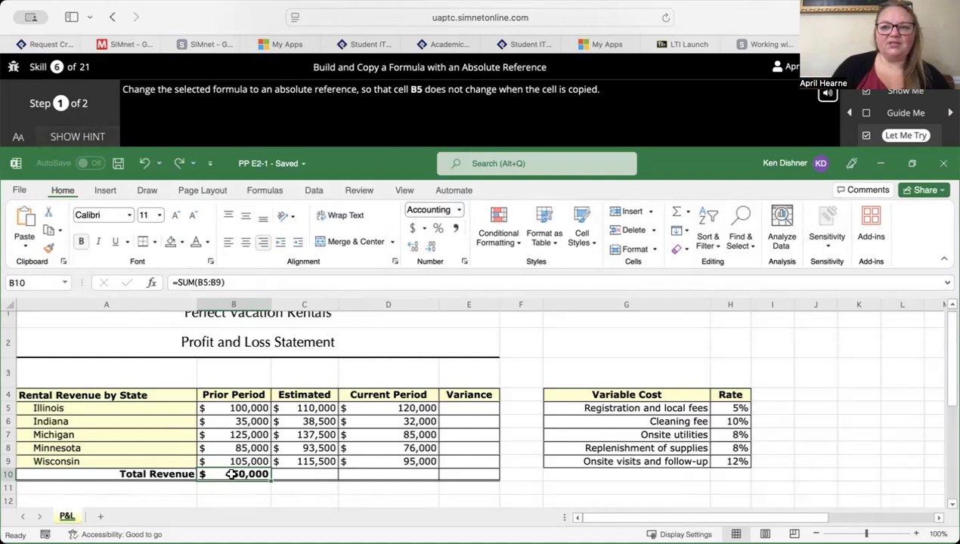
pyautogui.click(204, 284)
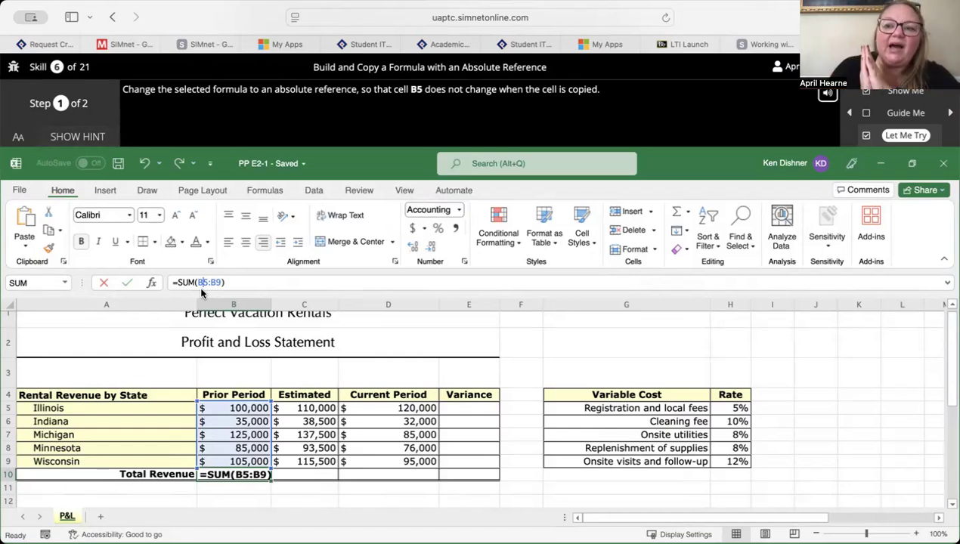
pyautogui.press('Left')
pyautogui.write('$')
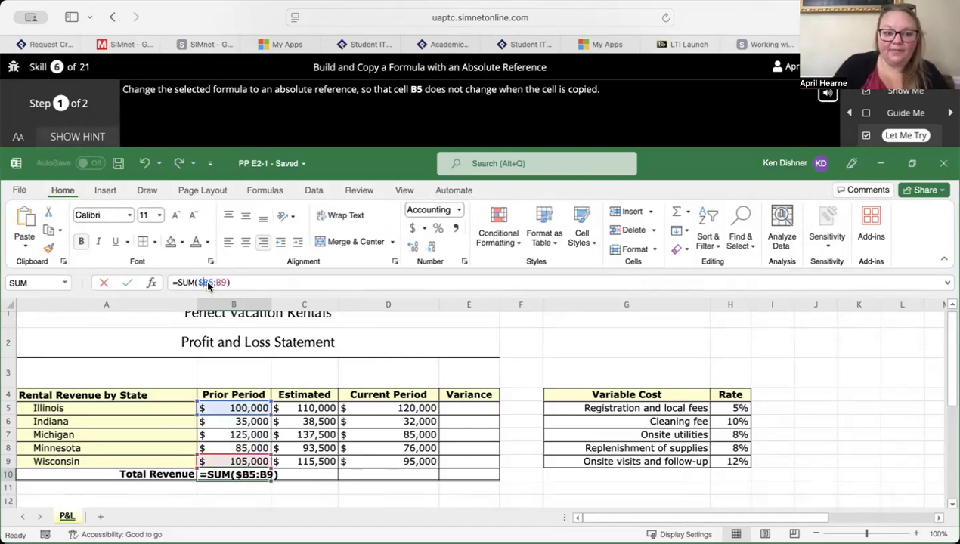
pyautogui.press('Right')
pyautogui.write('$')
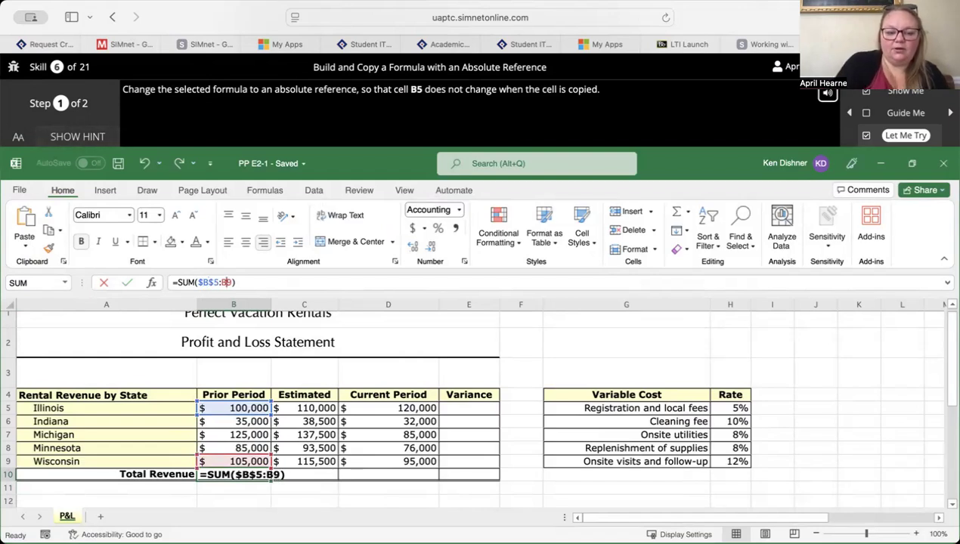
pyautogui.press('End')
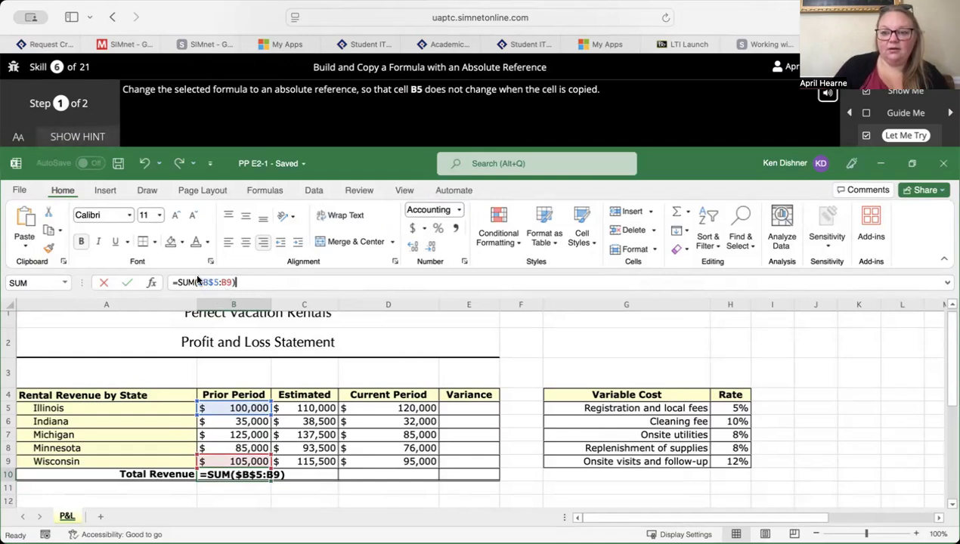
pyautogui.press('Return')
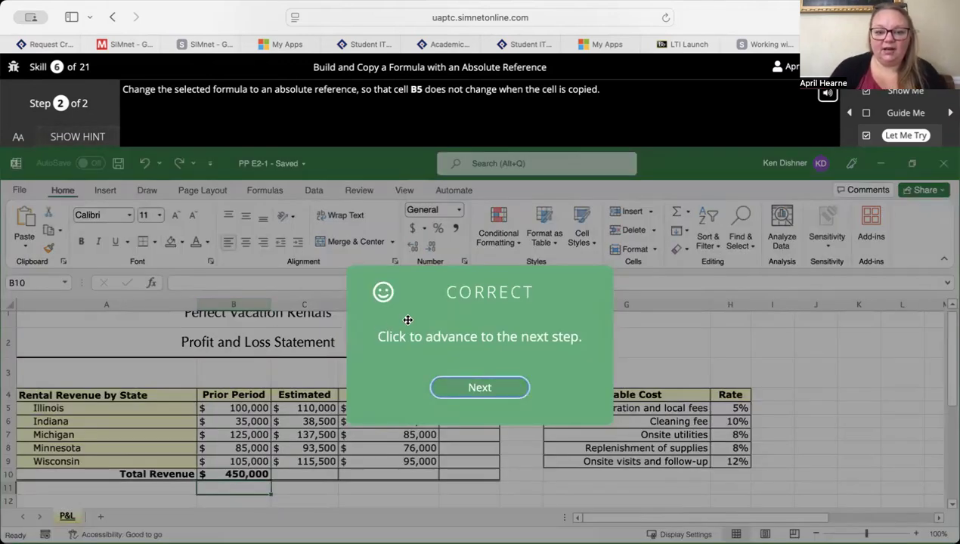
# - Advance to the exercise's second step and copy the absolute-reference formula in B10 through the range C10:D10
pyautogui.click(484, 390)
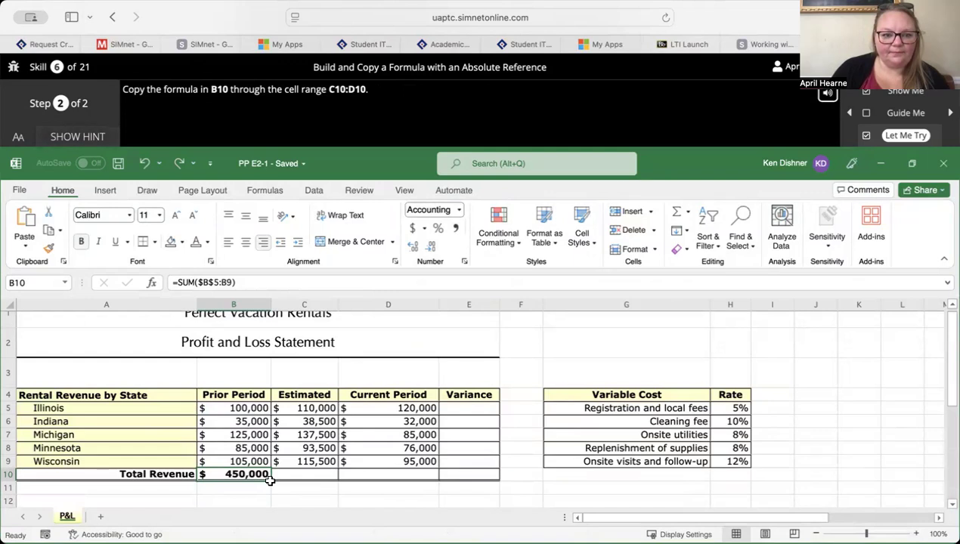
pyautogui.click(377, 481)
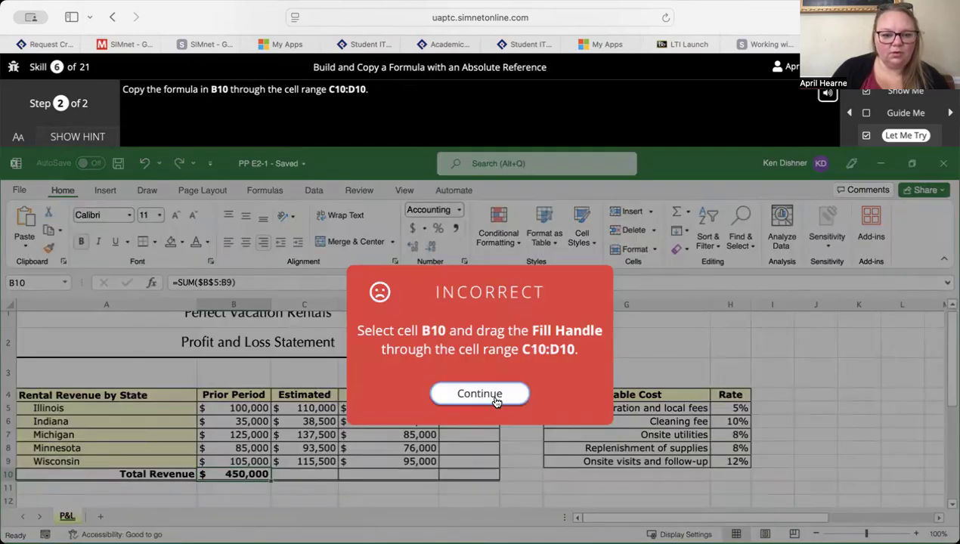
pyautogui.click(431, 394)
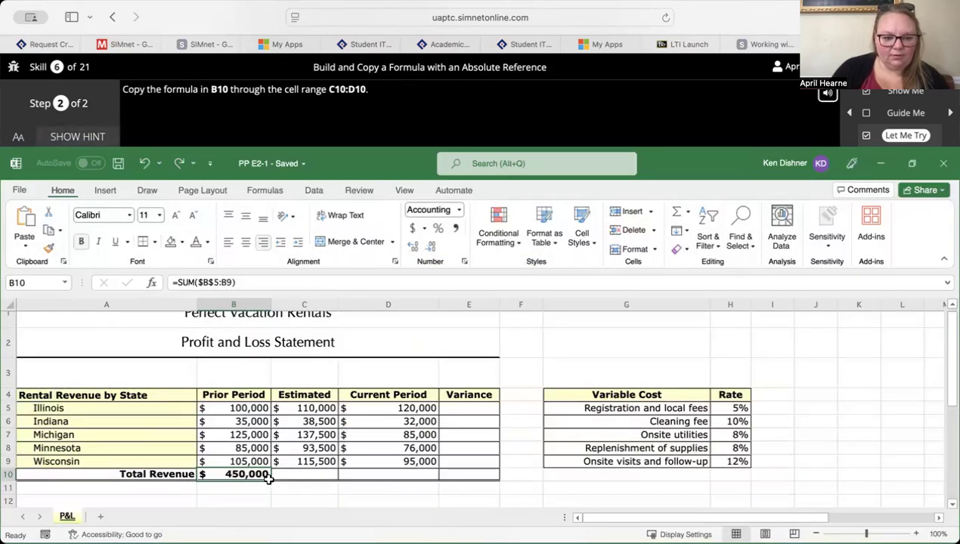
pyautogui.moveTo(268, 479); pyautogui.dragTo(385, 472)
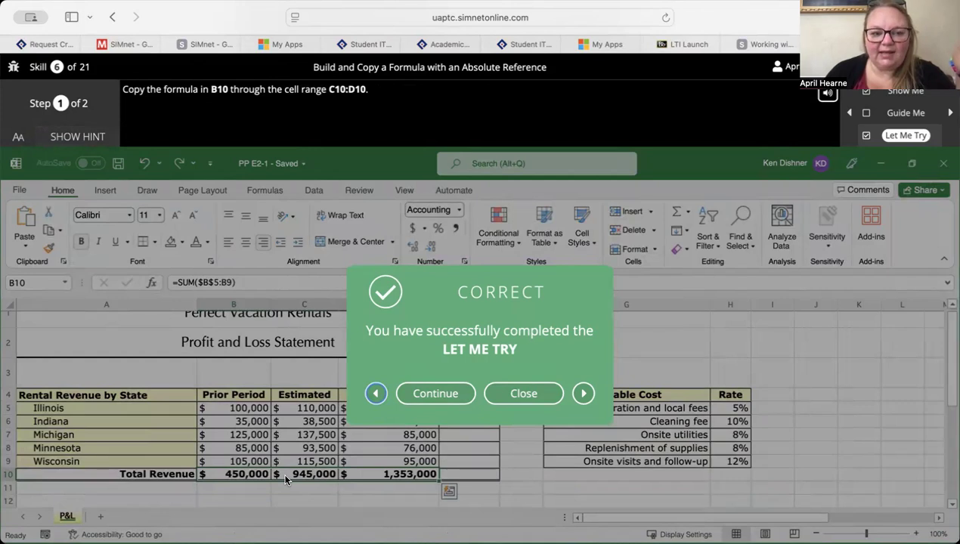
# - Close the completed exercise and open the Let Me Try for Build and Copy a Formula with a Mixed Reference from the SimBook page
pyautogui.click(538, 394)
pyautogui.scroll(-10, 538, 399)
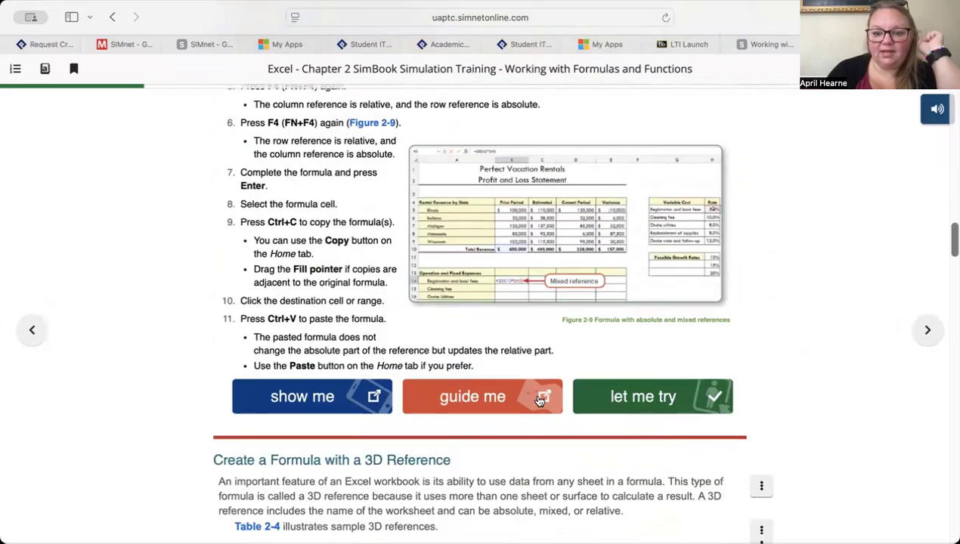
pyautogui.click(617, 384)
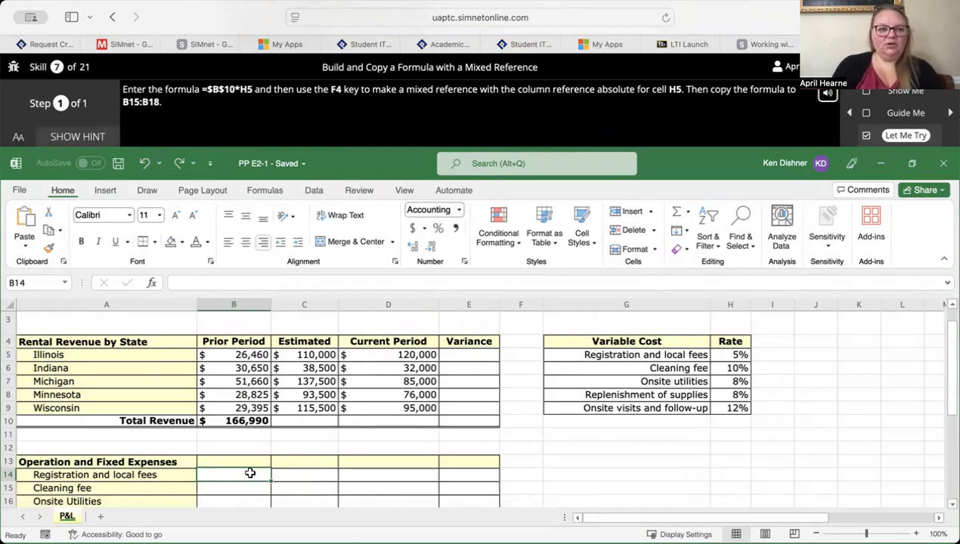
# - Enter the formula =$B$10*$H$5 in the Registration and local fees cell B14
pyautogui.write('=')
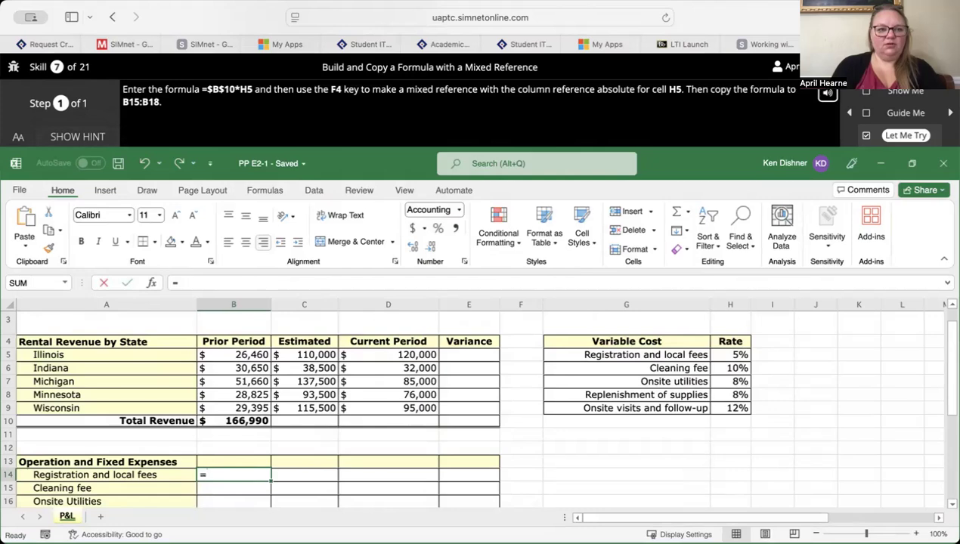
pyautogui.write('$B$10')
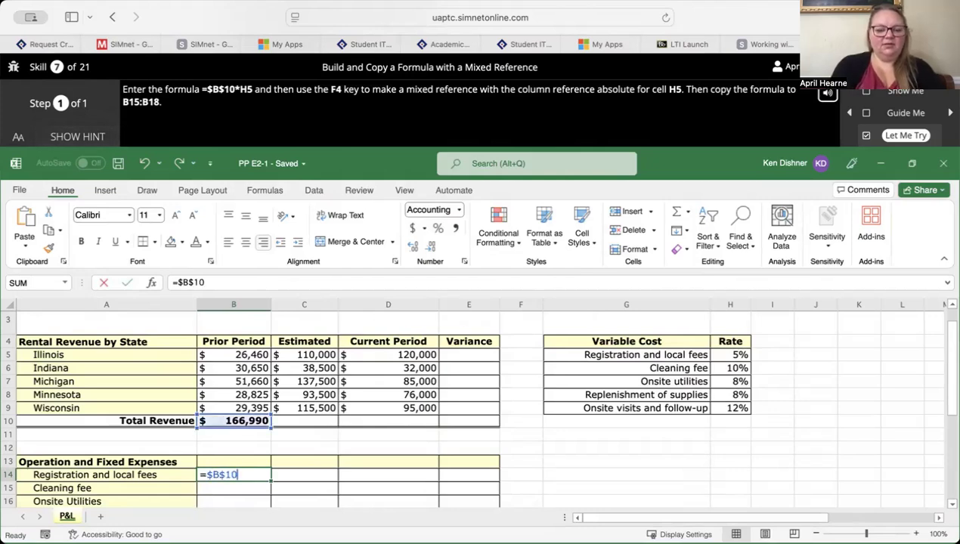
pyautogui.write('*H5')
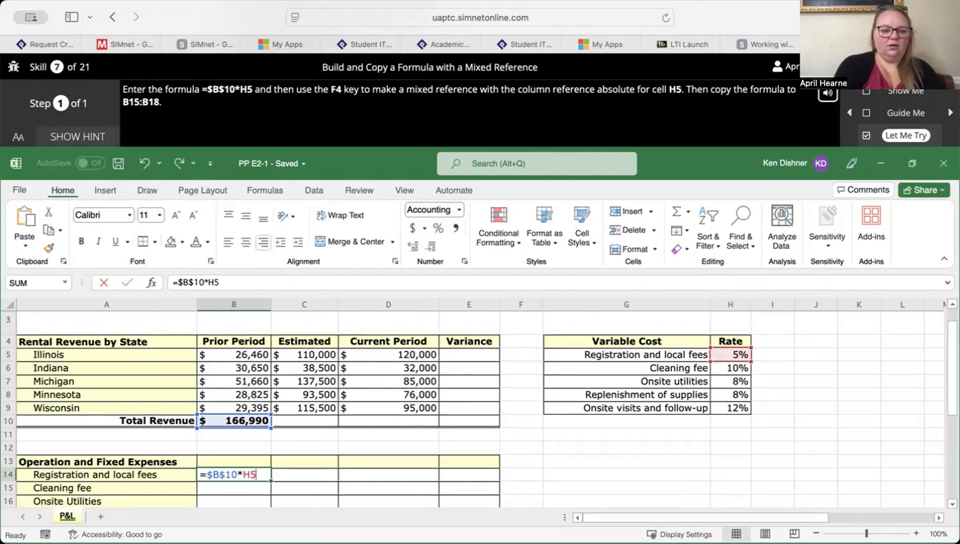
pyautogui.press('F4')
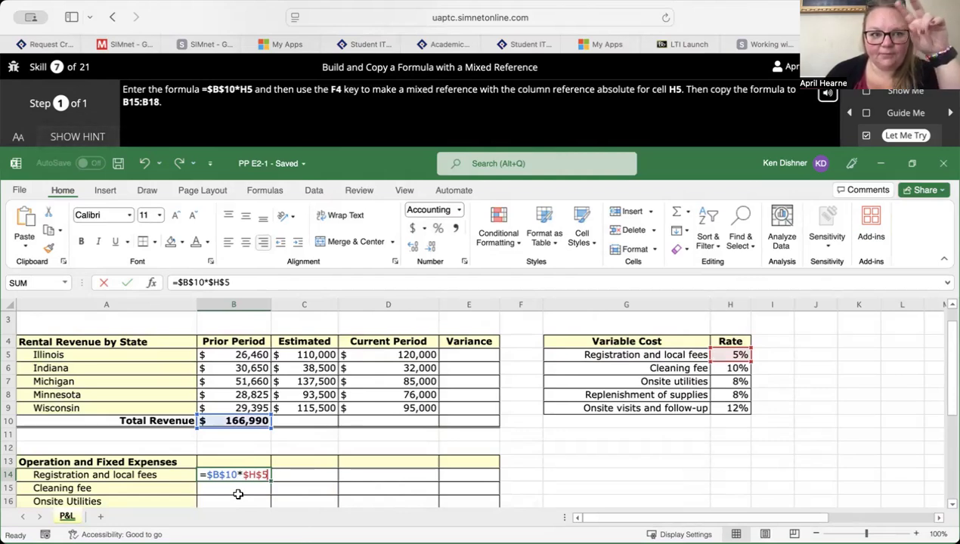
pyautogui.press('Return')
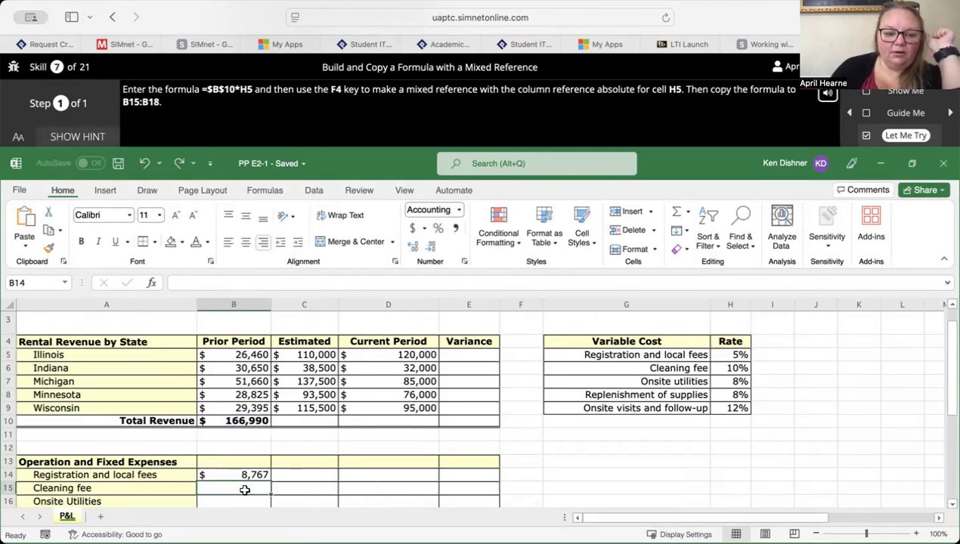
# - Try to complete the mixed reference exercise by copying the formula in B14 down through B15:B18, then dismiss the feedback
pyautogui.scroll(-1, 244, 478)
pyautogui.scroll(-3, 244, 479)
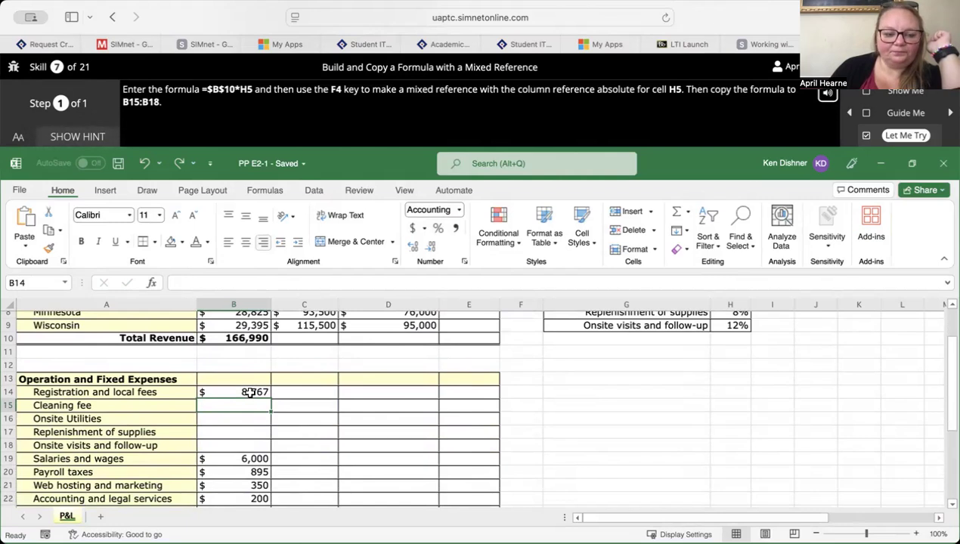
pyautogui.click(249, 393)
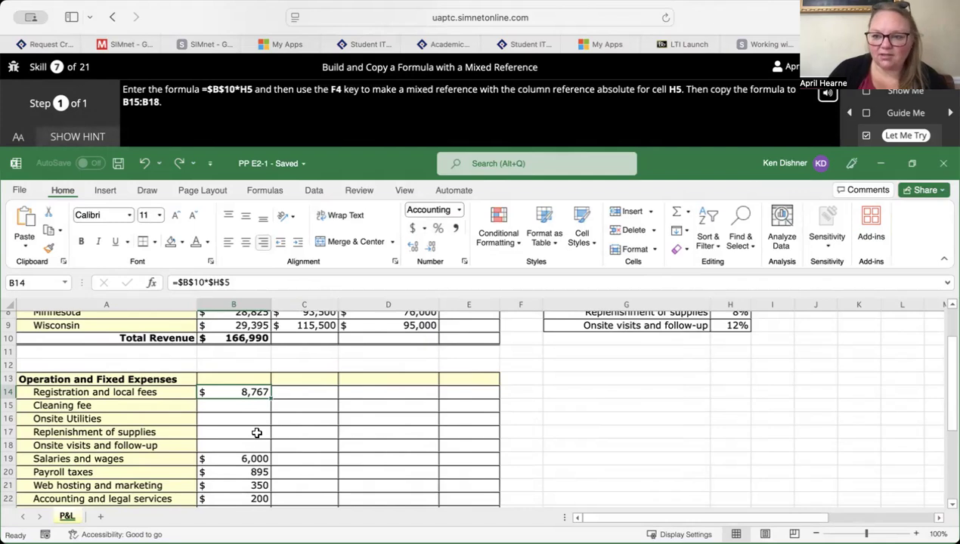
pyautogui.moveTo(268, 398); pyautogui.dragTo(260, 445)
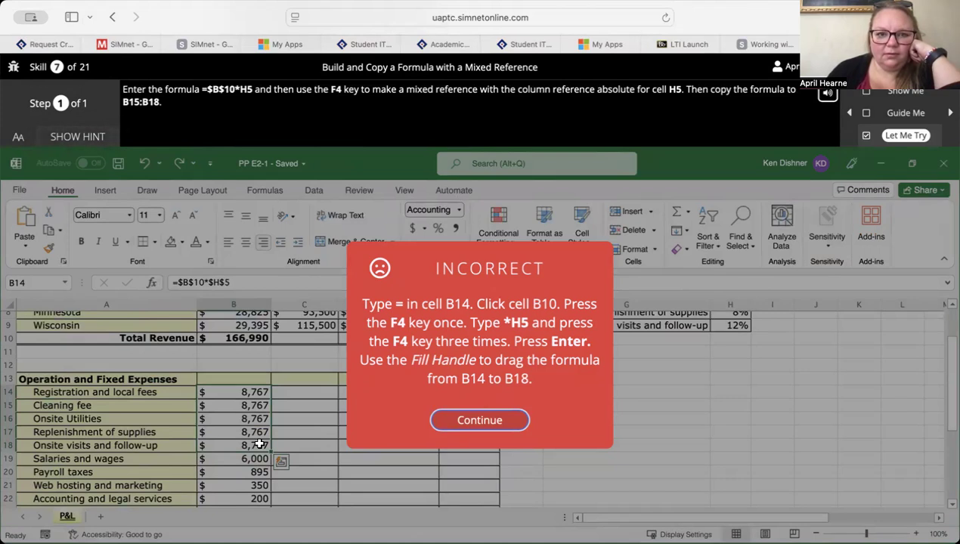
pyautogui.click(457, 420)
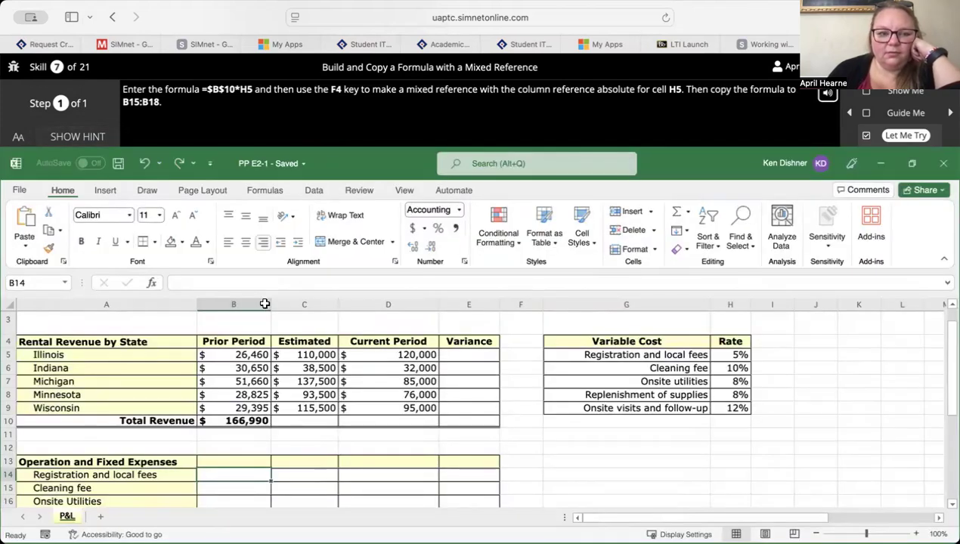
# - Show the exercise hint and enter the mixed-reference formula =$B$10*$H5 in the Registration and local fees cell B14
pyautogui.click(79, 136)
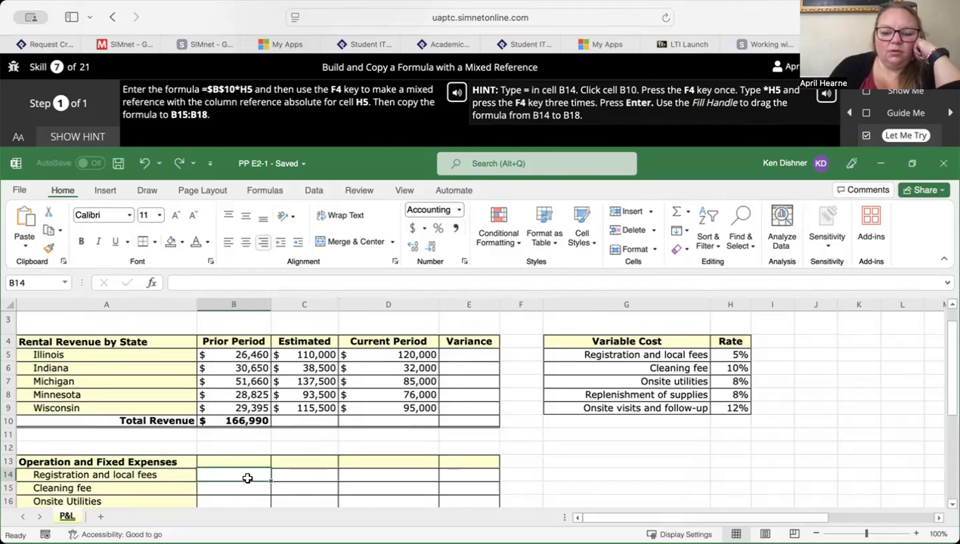
pyautogui.write('=')
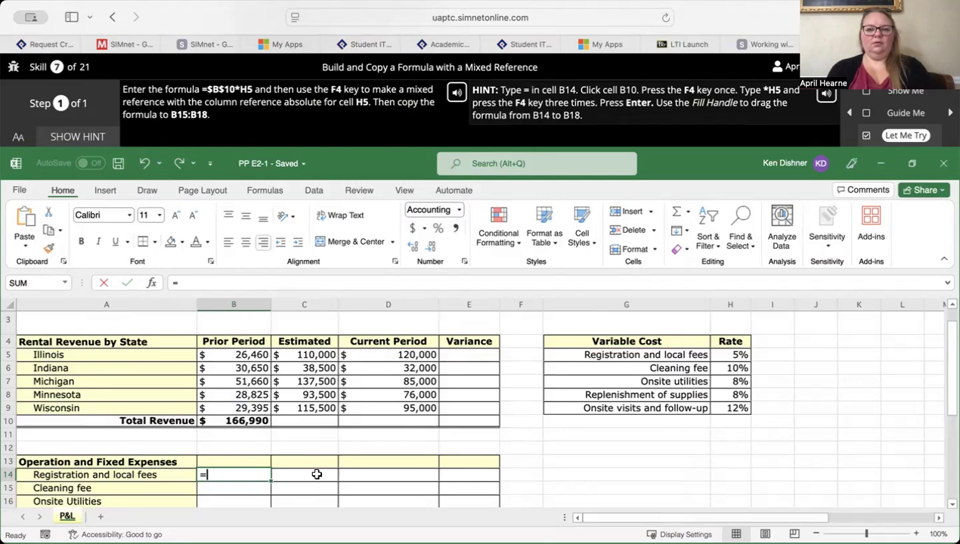
pyautogui.write('B')
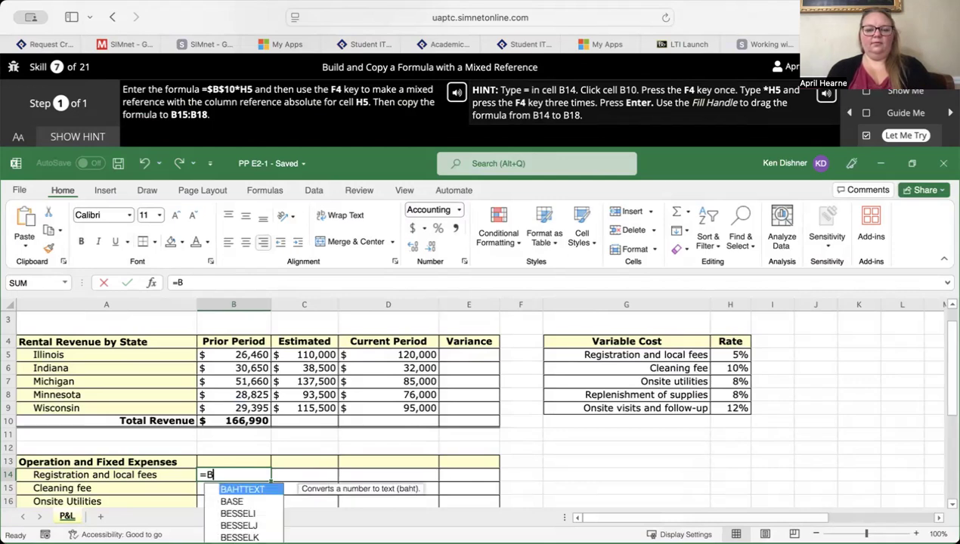
pyautogui.write('10')
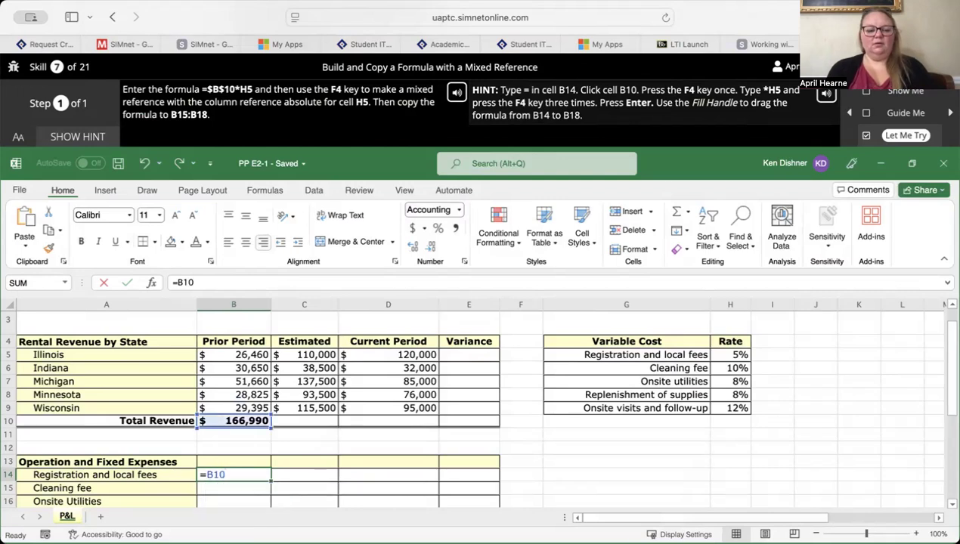
pyautogui.press('F4')
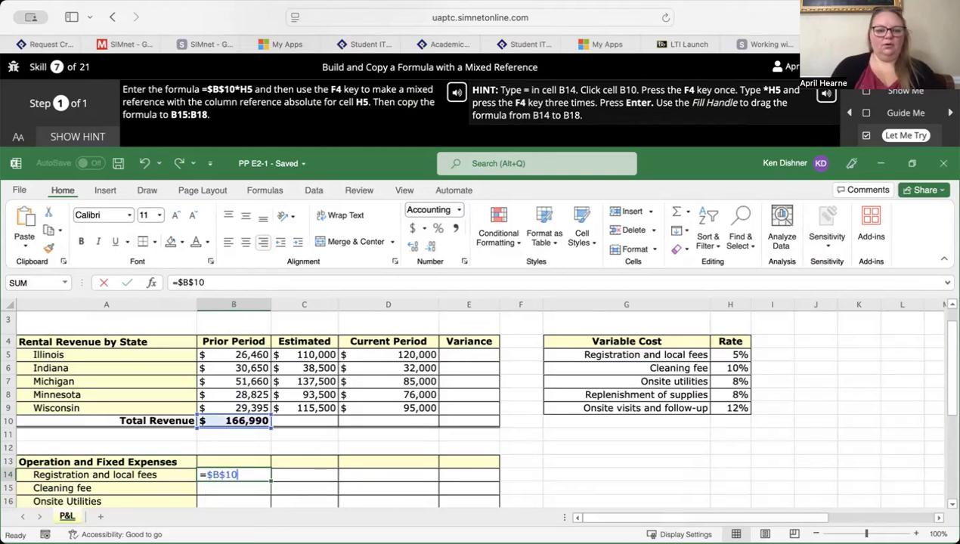
pyautogui.write('*H5')
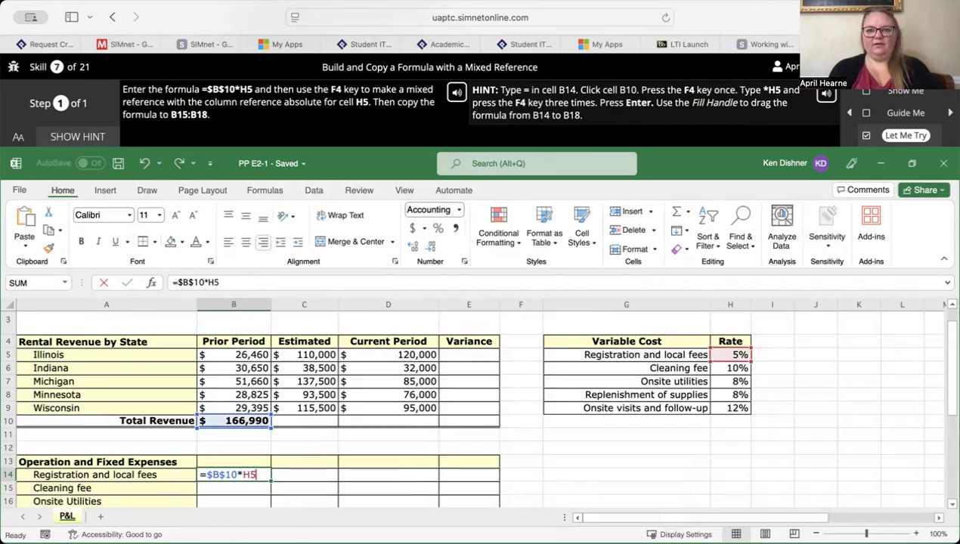
pyautogui.press('F4')
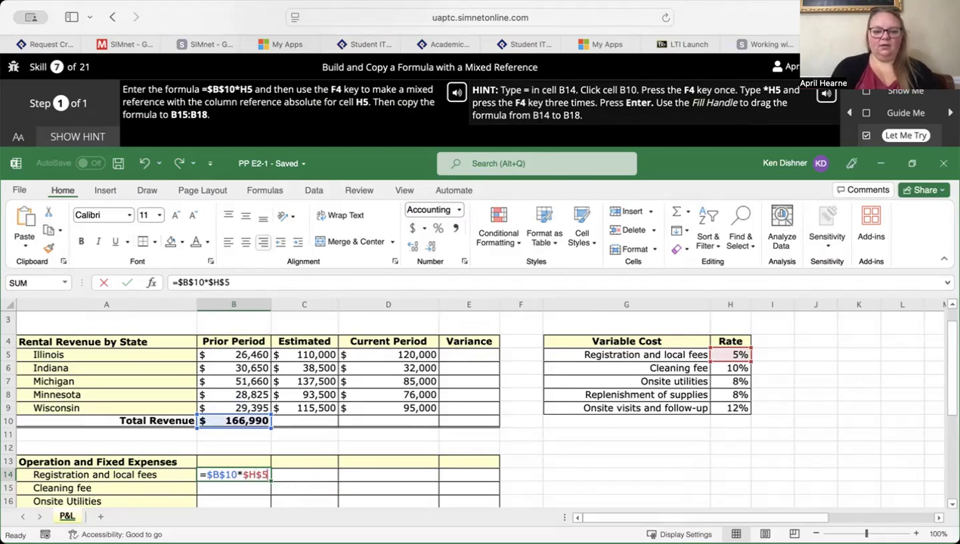
pyautogui.press('F4')
pyautogui.press('F4')
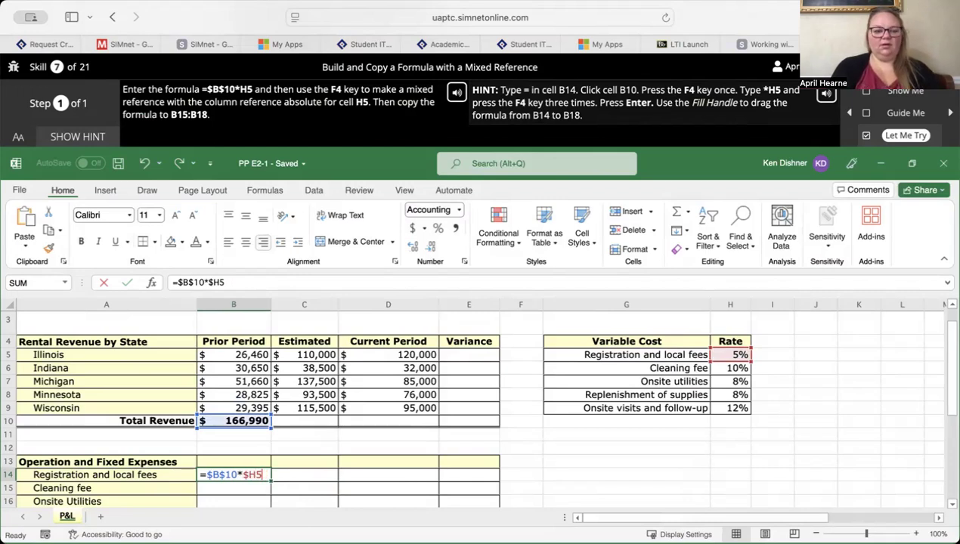
pyautogui.press('Return')
# - Copy the formula in B14 down through the range B15:B18
pyautogui.scroll(-3, 262, 478)
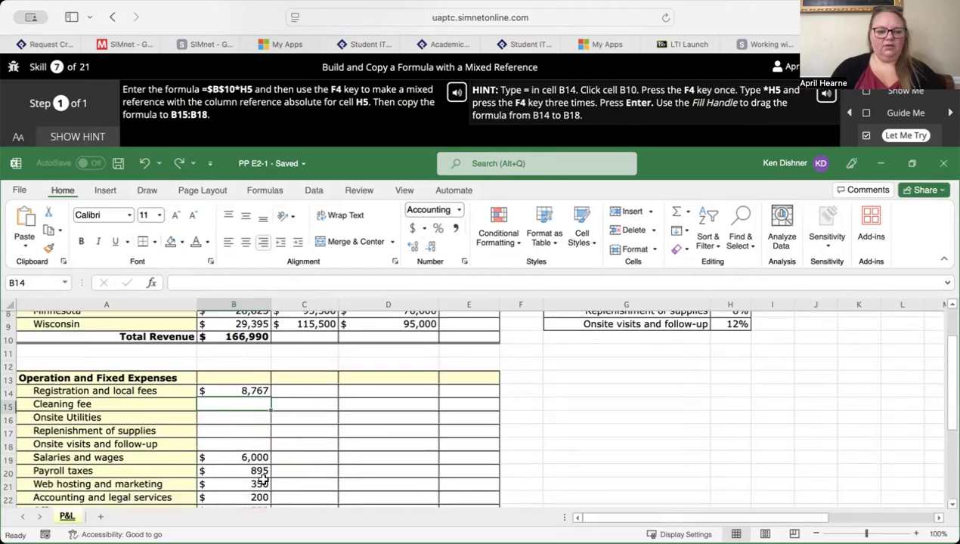
pyautogui.click(251, 385)
pyautogui.moveTo(271, 391); pyautogui.dragTo(266, 439)
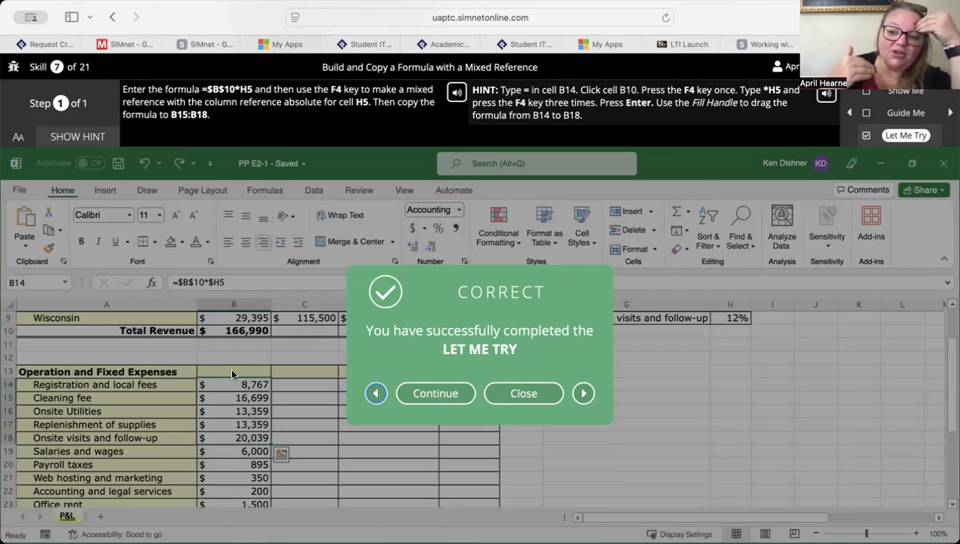
# - Close the completed exercise and open the Let Me Try for Create a Formula with a 3D Reference from the SimBook page
pyautogui.click(524, 394)
pyautogui.scroll(-10, 522, 390)
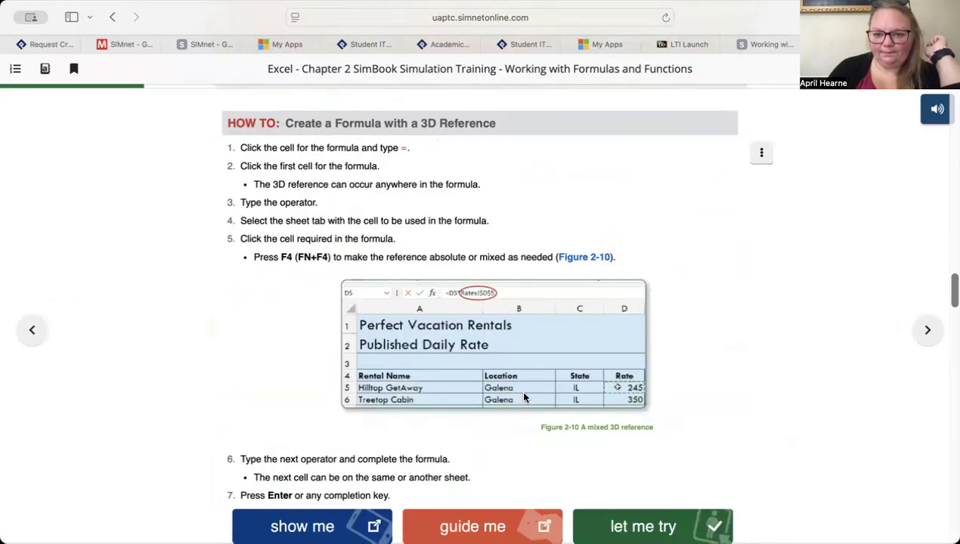
pyautogui.scroll(-5, 523, 397)
pyautogui.click(648, 269)
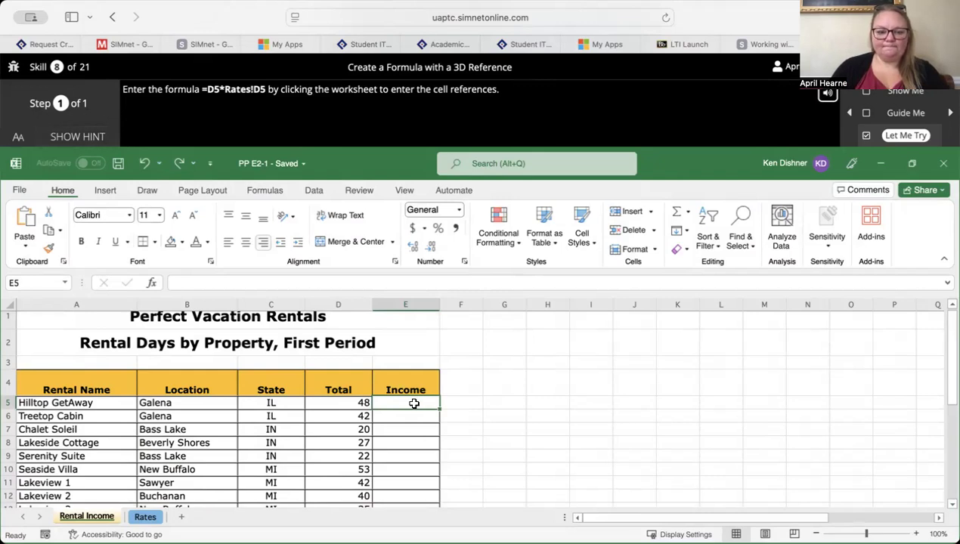
# - Try to build =D5*Rates!D5 in the Income cell E5 and return to the Rental Income sheet before entering it, then dismiss the feedback
pyautogui.write('=')
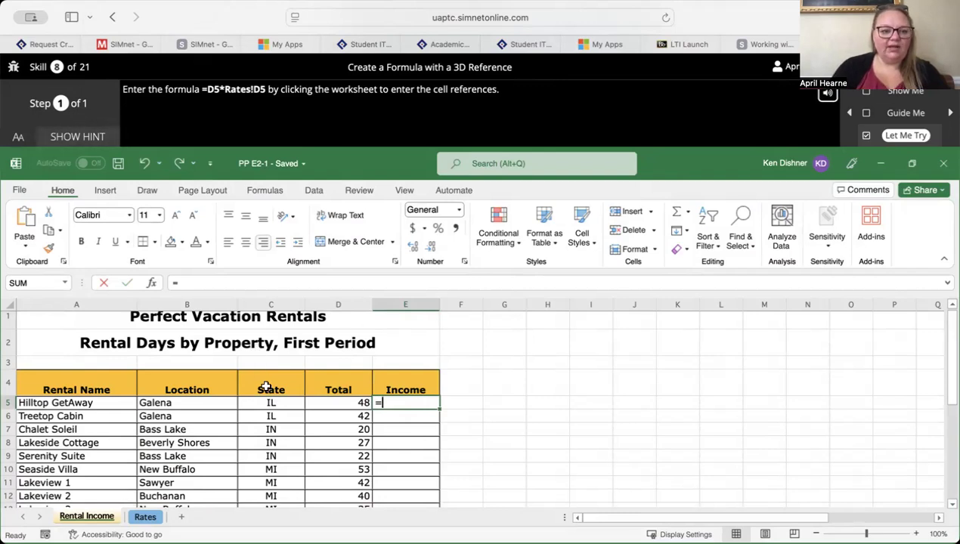
pyautogui.click(337, 402)
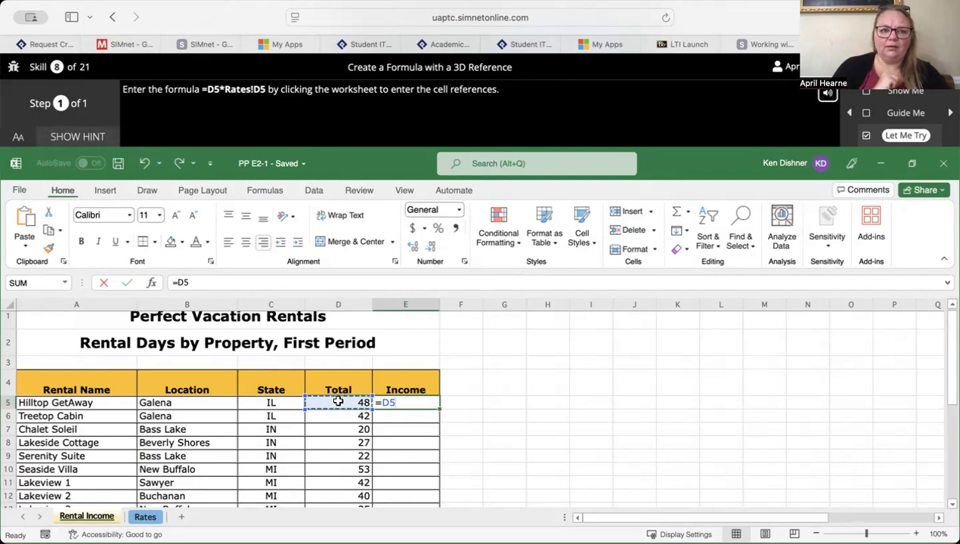
pyautogui.write('*')
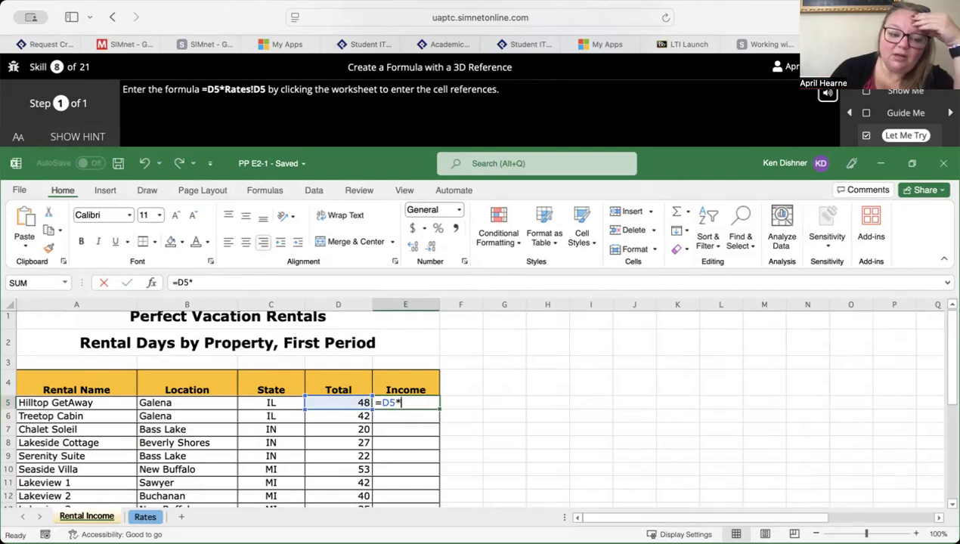
pyautogui.click(146, 518)
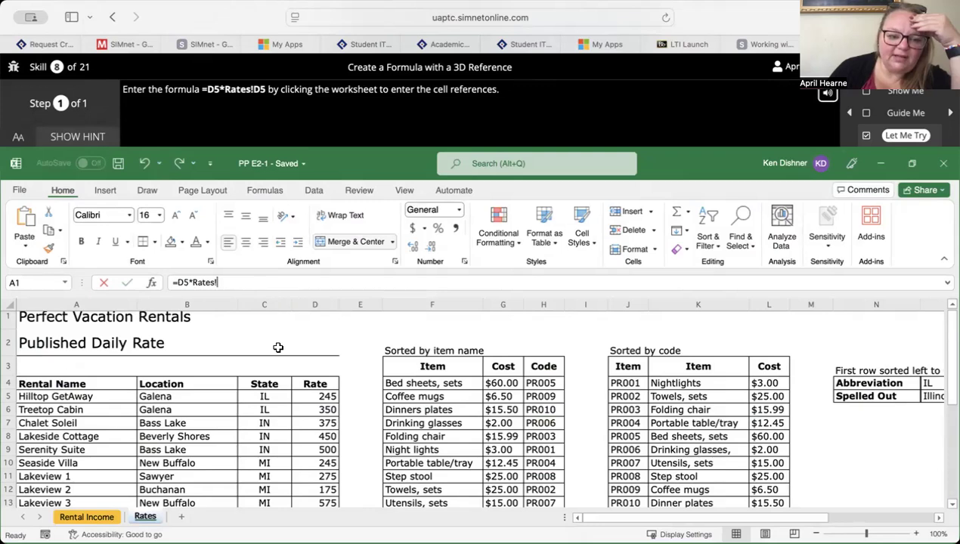
pyautogui.click(319, 397)
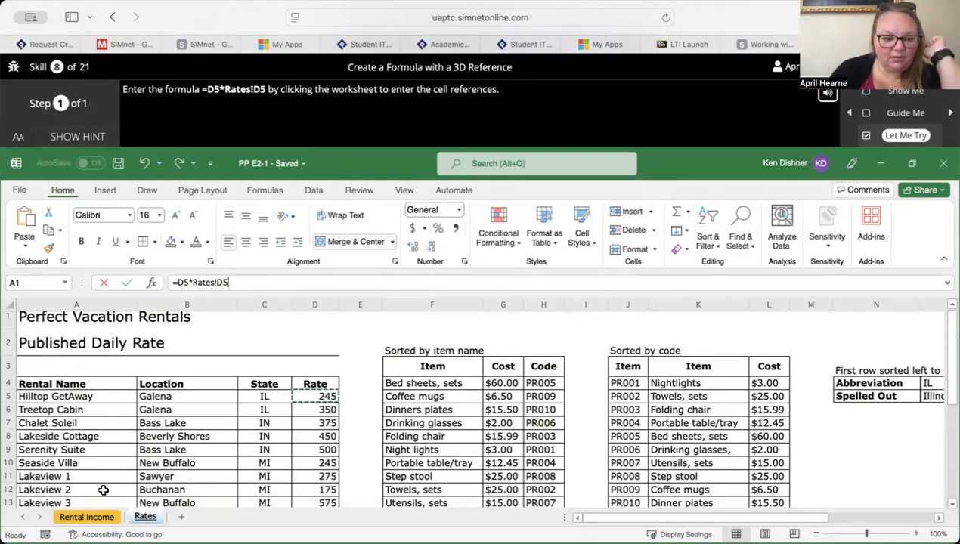
pyautogui.click(89, 518)
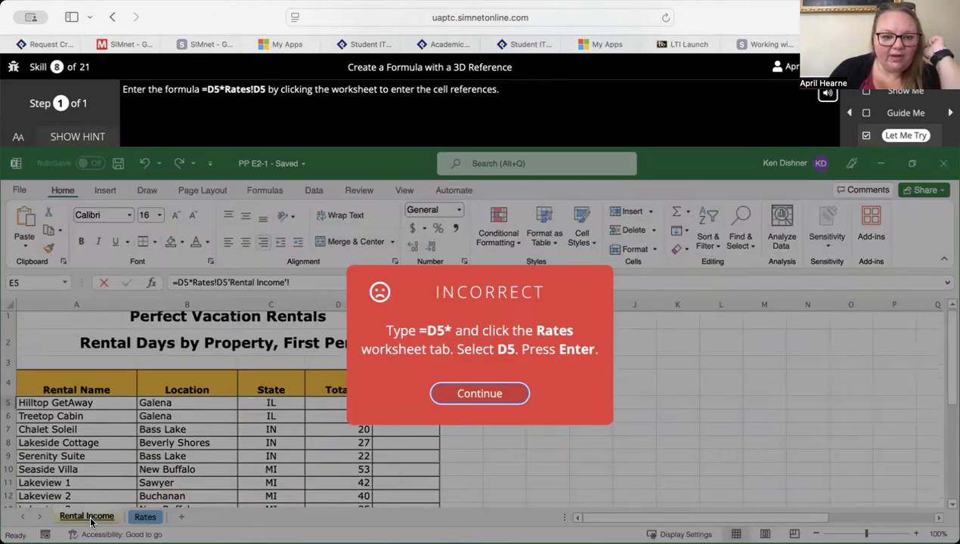
pyautogui.click(466, 396)
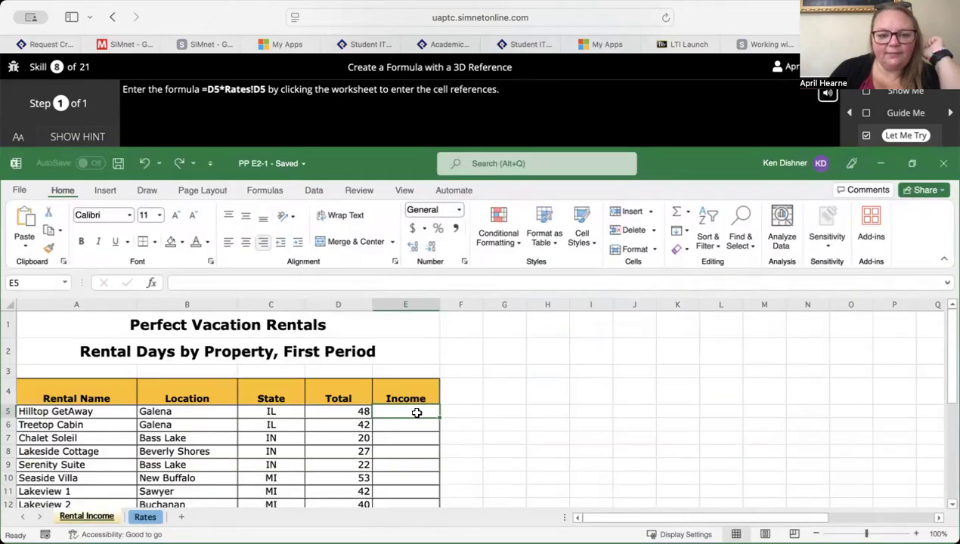
# - Try to enter the Income formula in E5 as =D5Rates!D5, then dismiss the feedback
pyautogui.write('=')
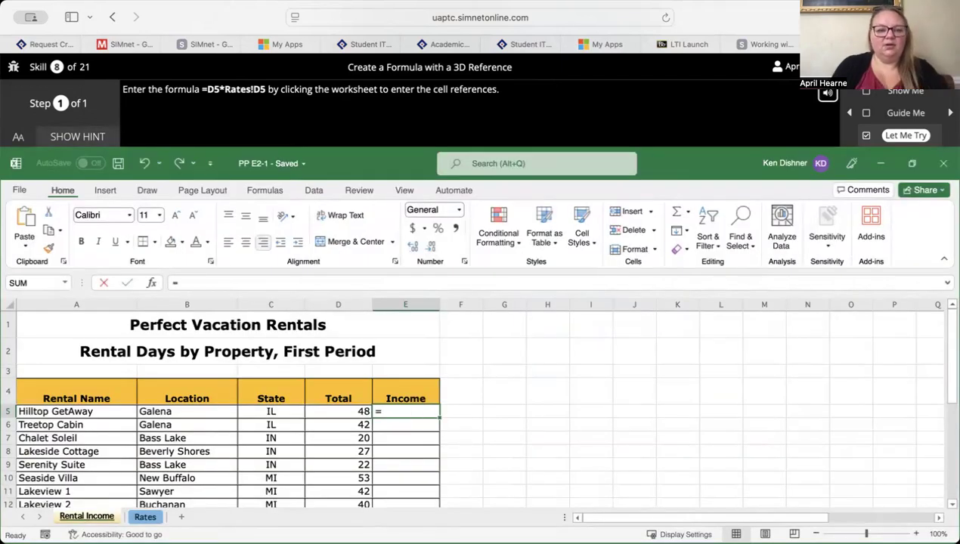
pyautogui.click(352, 411)
pyautogui.click(152, 520)
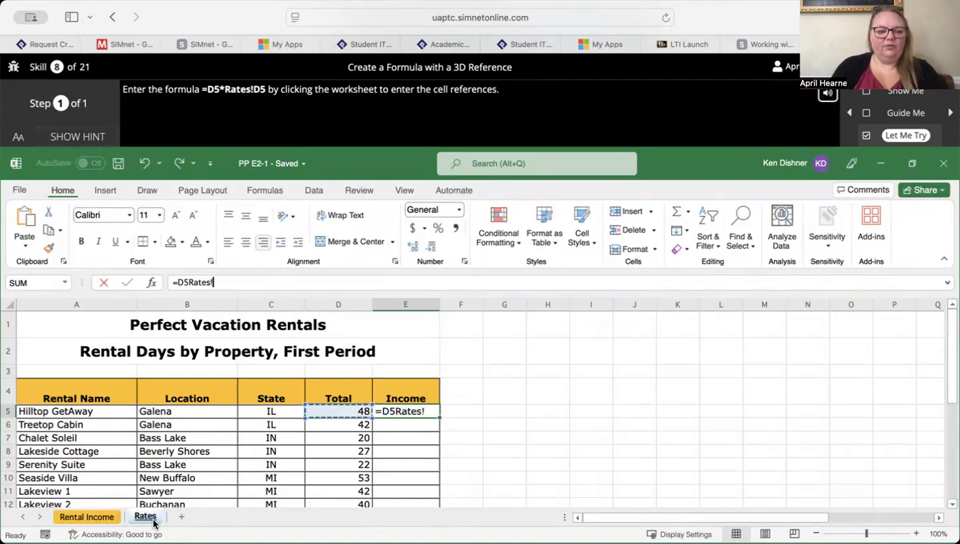
pyautogui.click(321, 406)
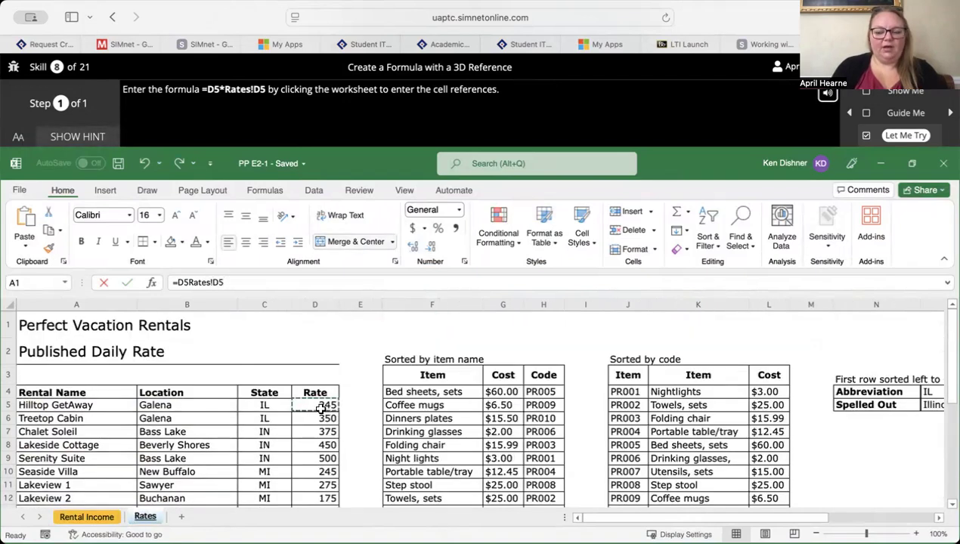
pyautogui.press('Return')
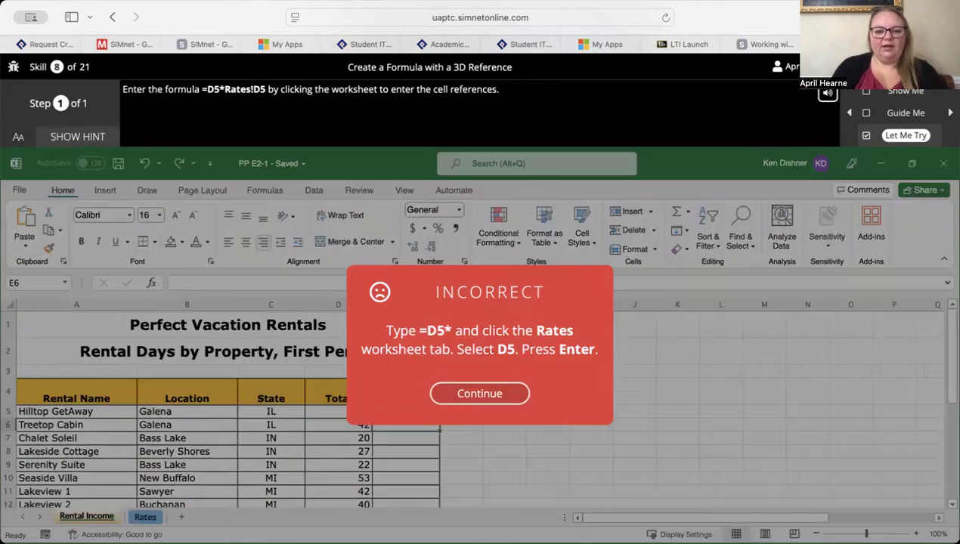
pyautogui.click(449, 394)
# - Begin the Income formula in E5 with references to D5 and to the Hilltop GetAway rate in D5 of the Rates sheet
pyautogui.click(401, 413)
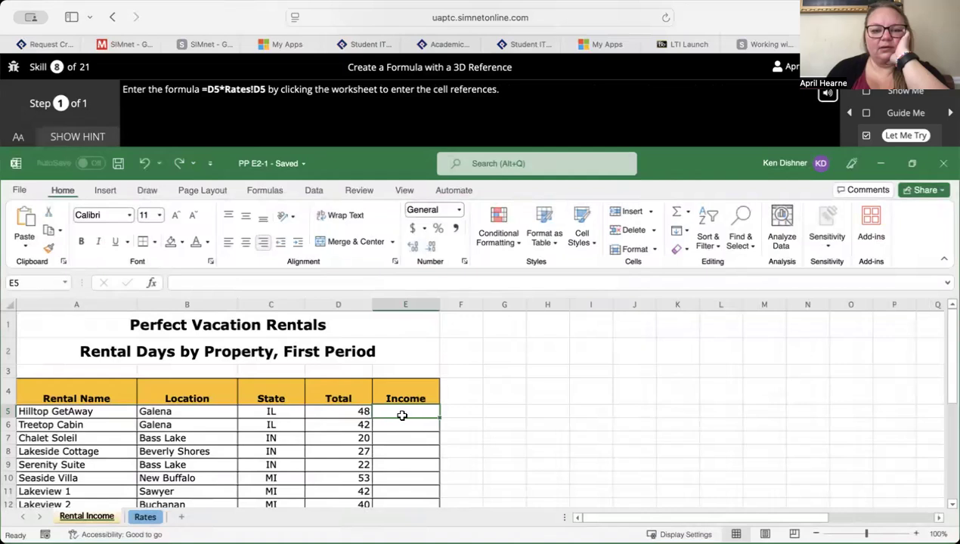
pyautogui.write('=')
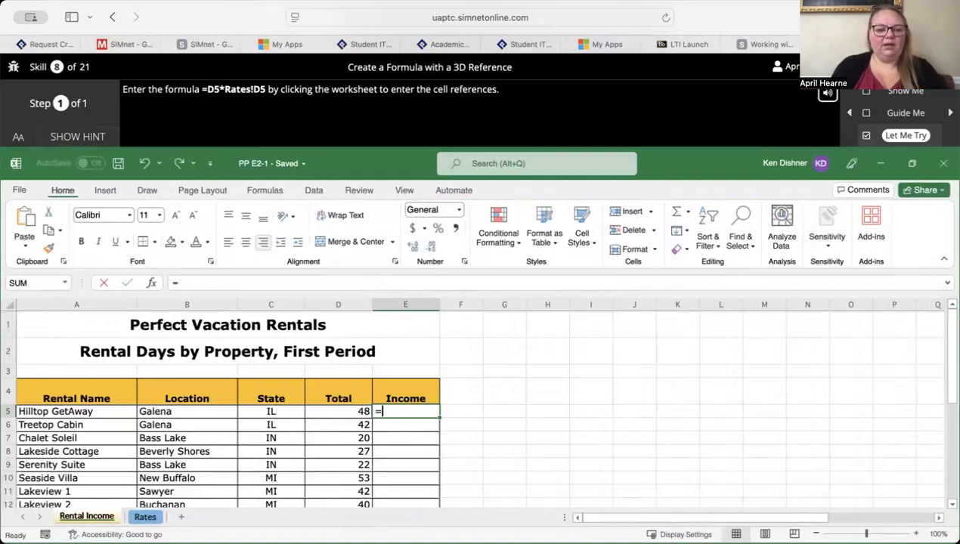
pyautogui.click(362, 412)
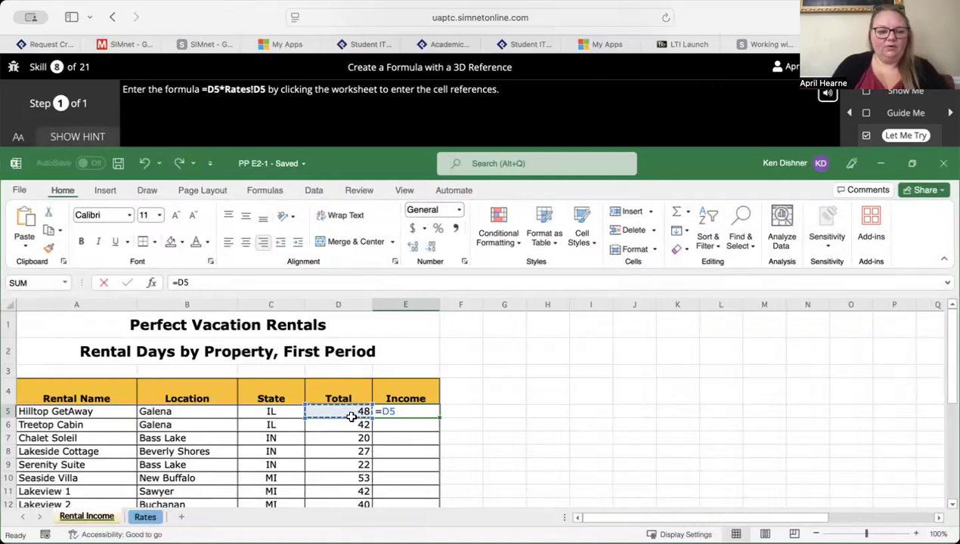
pyautogui.click(145, 516)
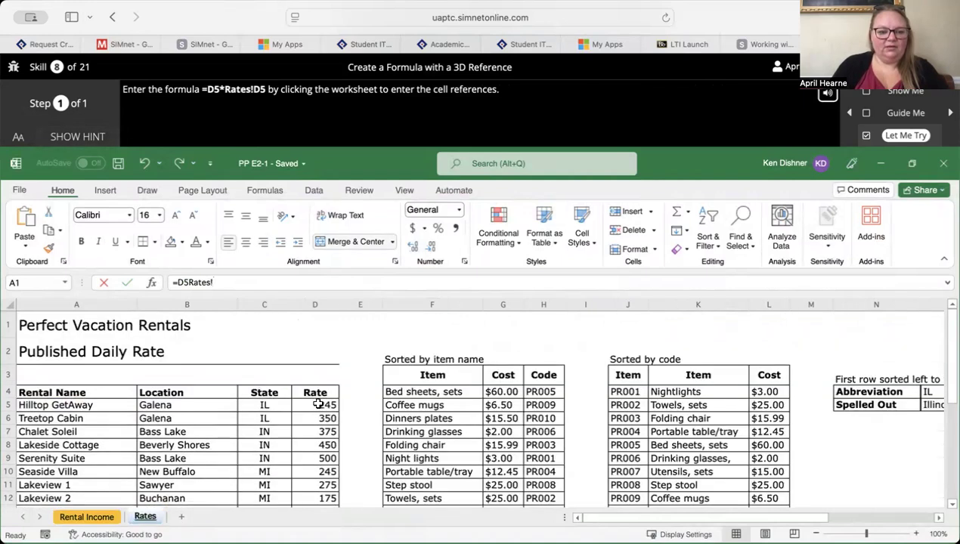
pyautogui.click(313, 406)
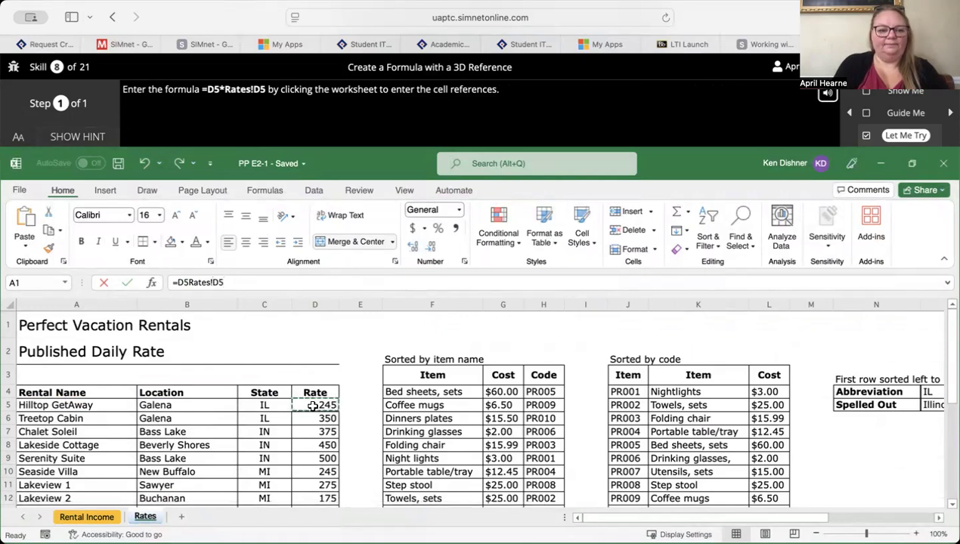
# - Insert the missing multiplication operator before the Rates reference, reselect D5 on the Rates sheet and enter the formula as =D5*Rates!D5
pyautogui.press('BackSpace')
pyautogui.press('BackSpace')
pyautogui.write('*')
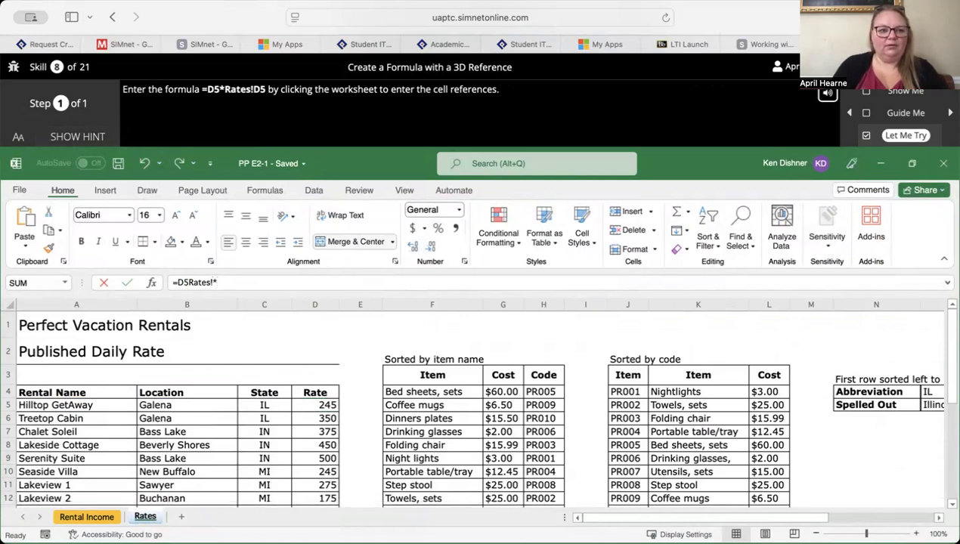
pyautogui.press('BackSpace')
pyautogui.press('Left')
pyautogui.press('Left')
pyautogui.press('Left')
pyautogui.press('Left')
pyautogui.press('Left')
pyautogui.press('Left')
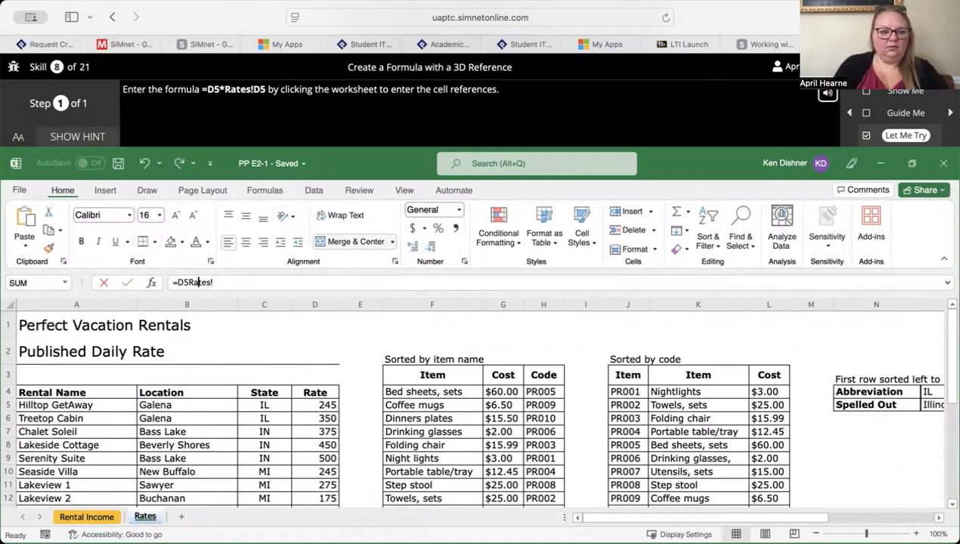
pyautogui.write('*')
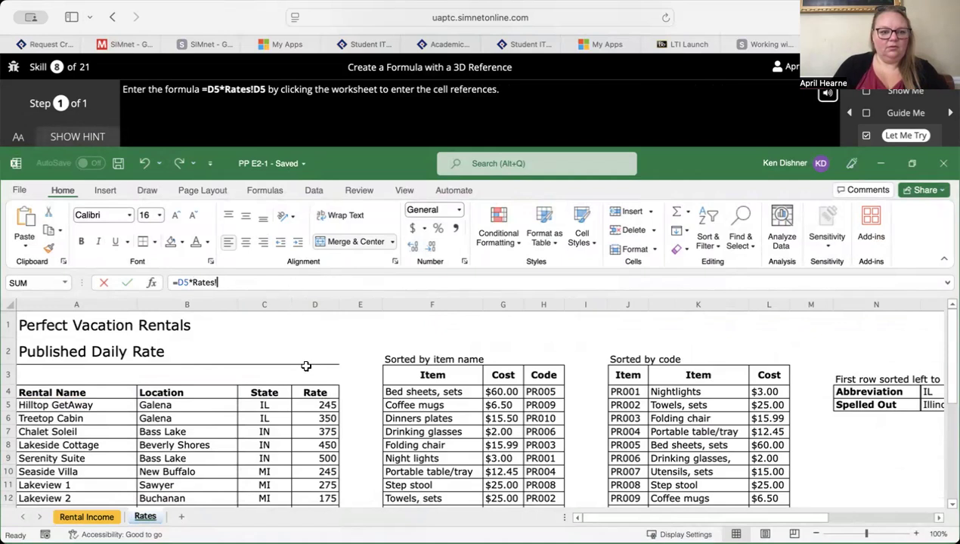
pyautogui.click(315, 407)
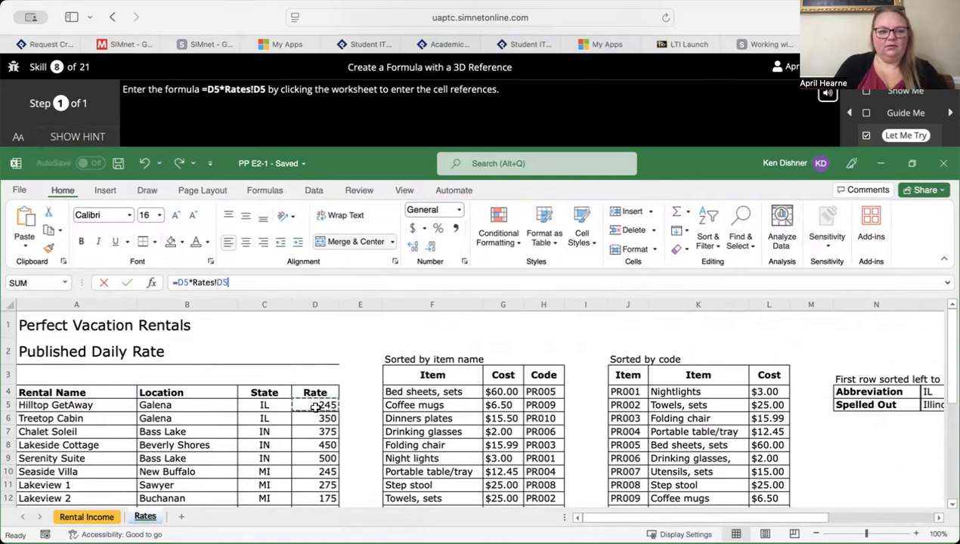
pyautogui.press('Return')
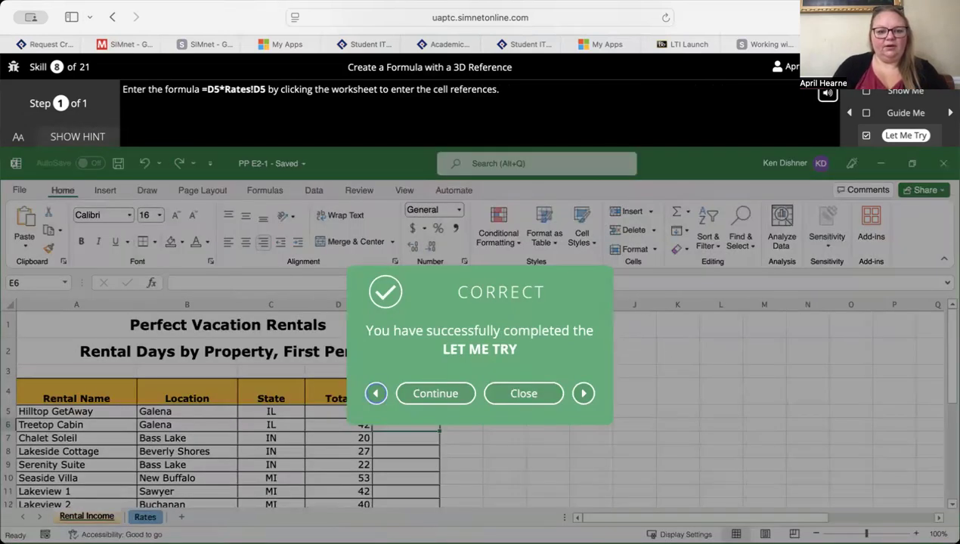
# - Close the completed 3D reference exercise and open the Let Me Try for Name a Range and Use Formula AutoComplete
pyautogui.click(514, 395)
pyautogui.scroll(-10, 406, 422)
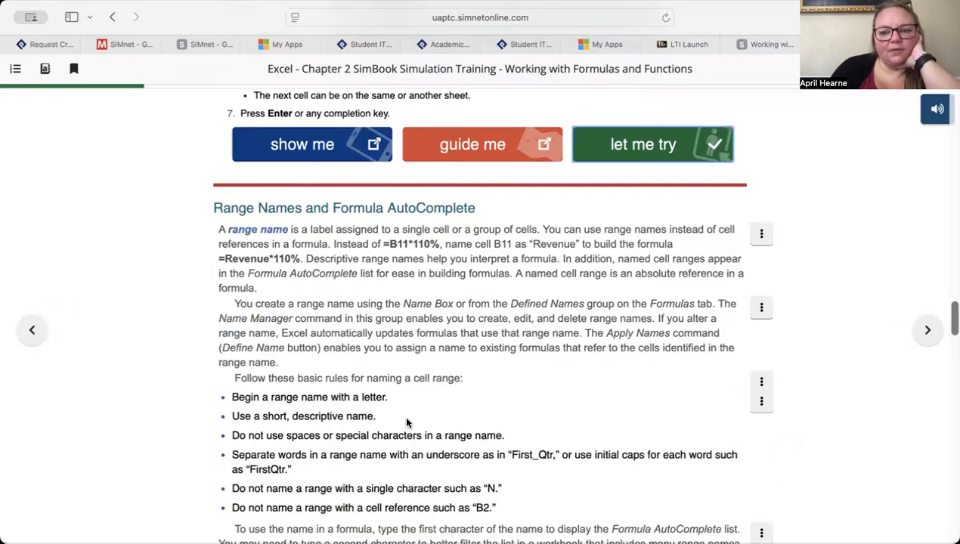
pyautogui.scroll(-5, 406, 423)
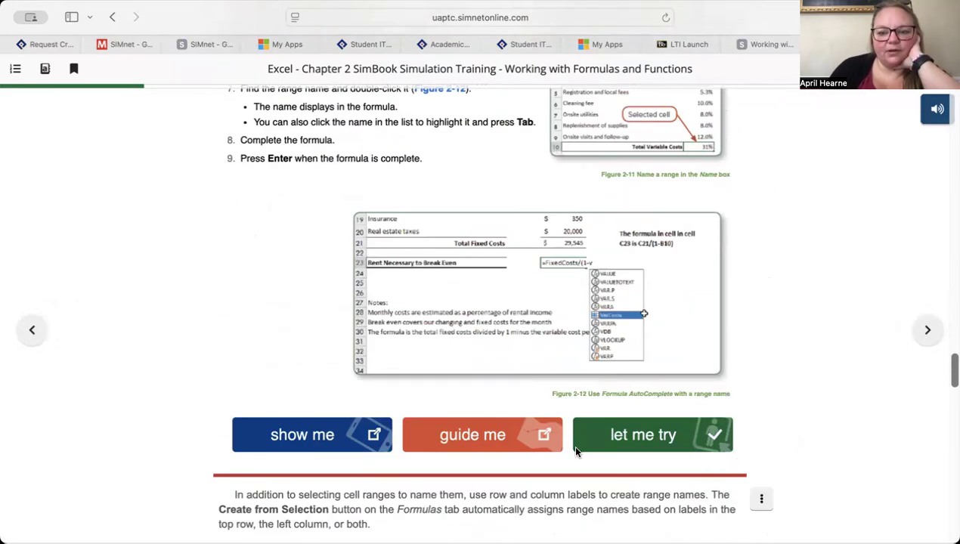
pyautogui.scroll(-1, 624, 412)
pyautogui.click(639, 412)
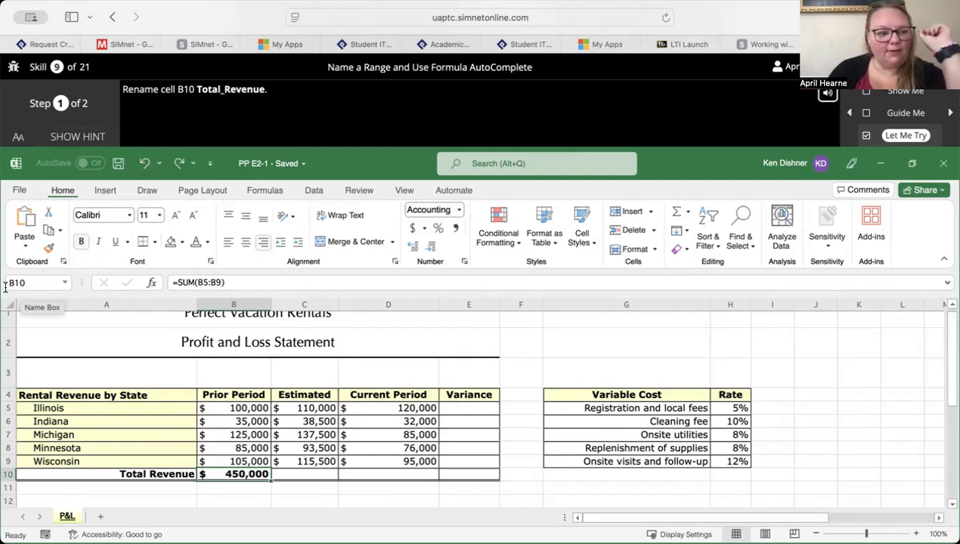
# - Name cell B10 Total_Revenue and advance to the second part of the exercise
pyautogui.click(35, 282)
pyautogui.press('BackSpace')
pyautogui.write('Total')
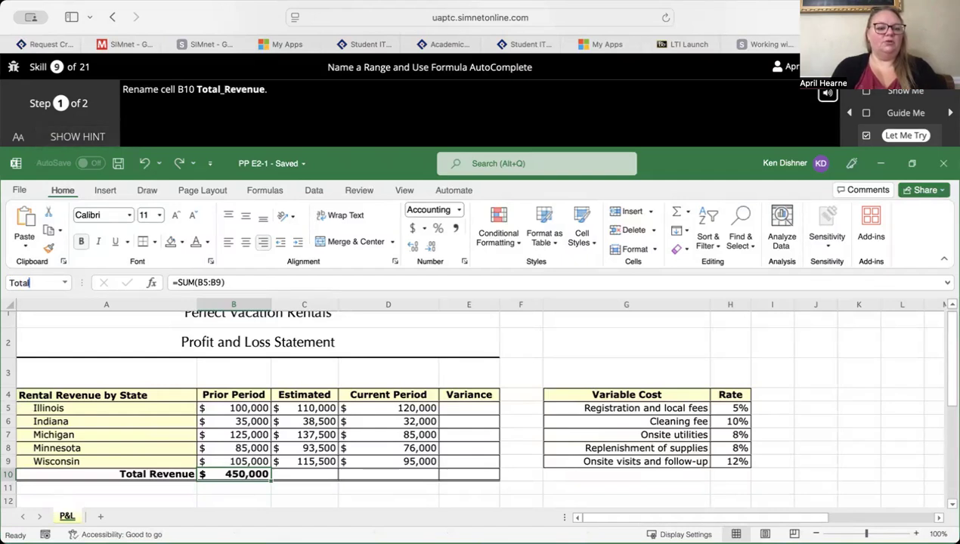
pyautogui.write('_Revenue')
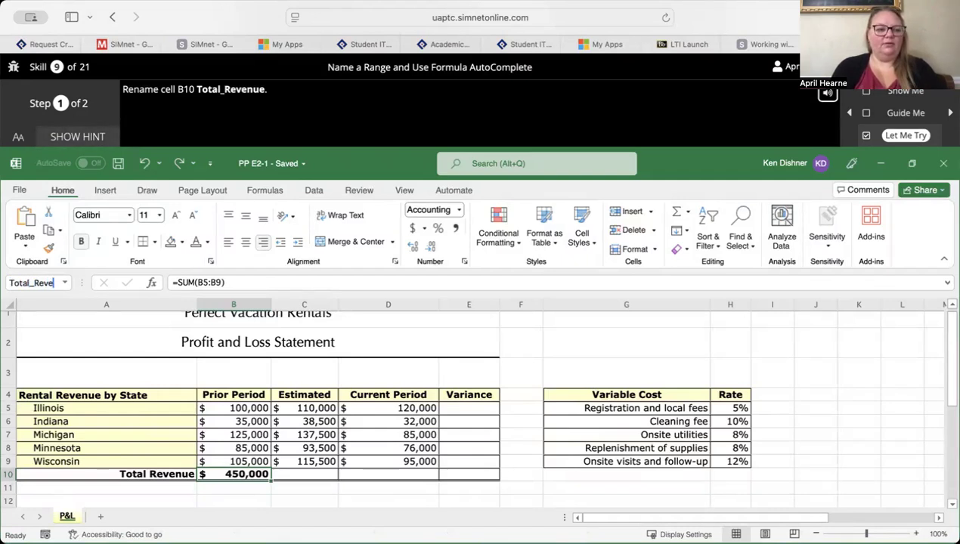
pyautogui.press('Return')
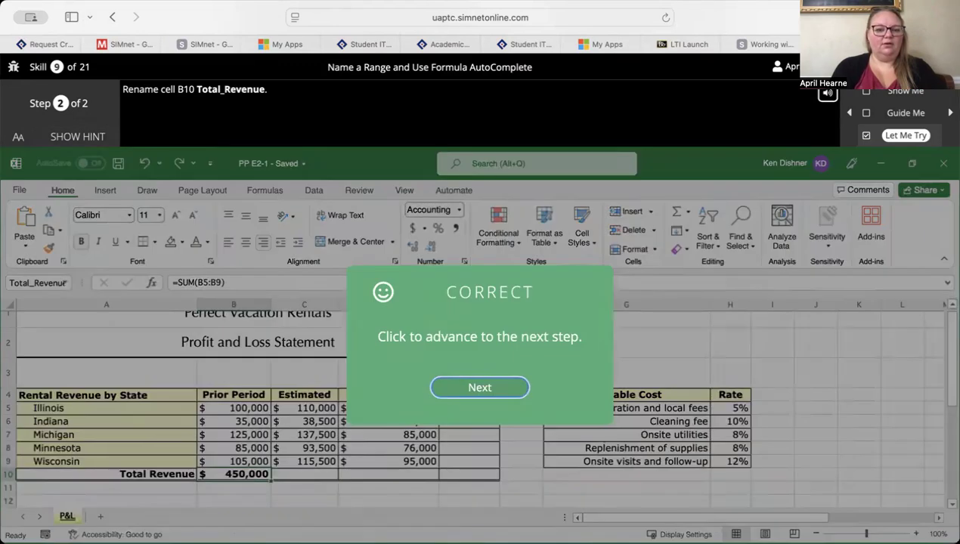
pyautogui.click(479, 390)
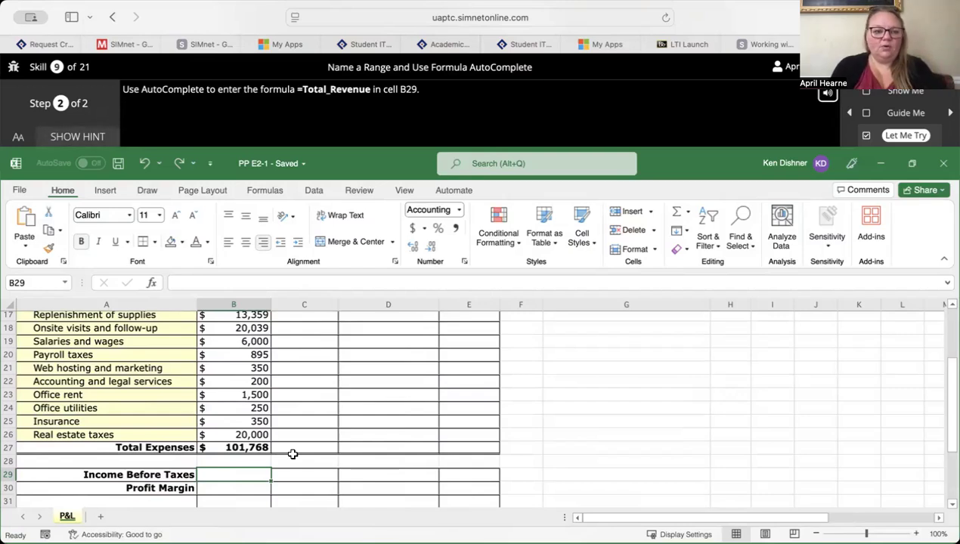
# - Enter the formula =Total_Revenue in the Income Before Taxes cell B29, picking the range name from Formula AutoComplete
pyautogui.write('=')
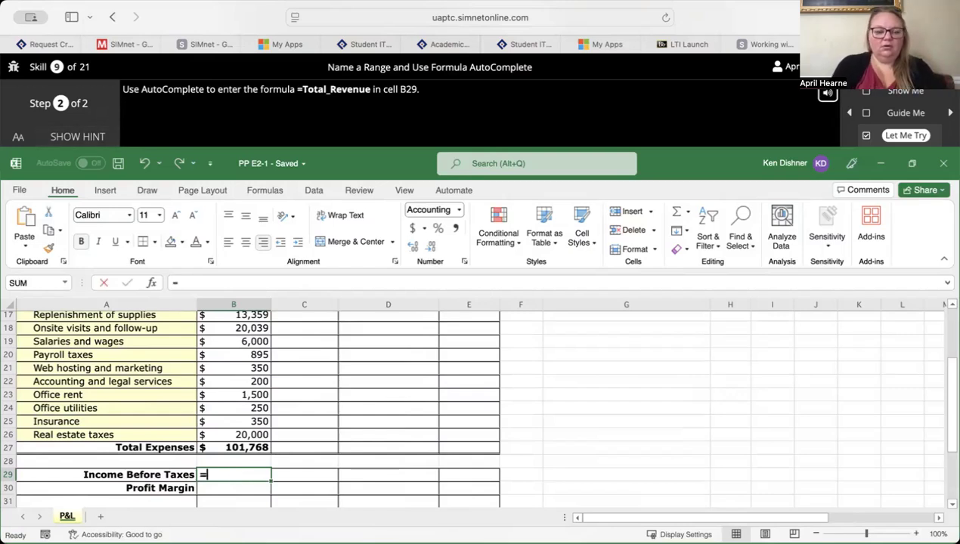
pyautogui.write('Tota')
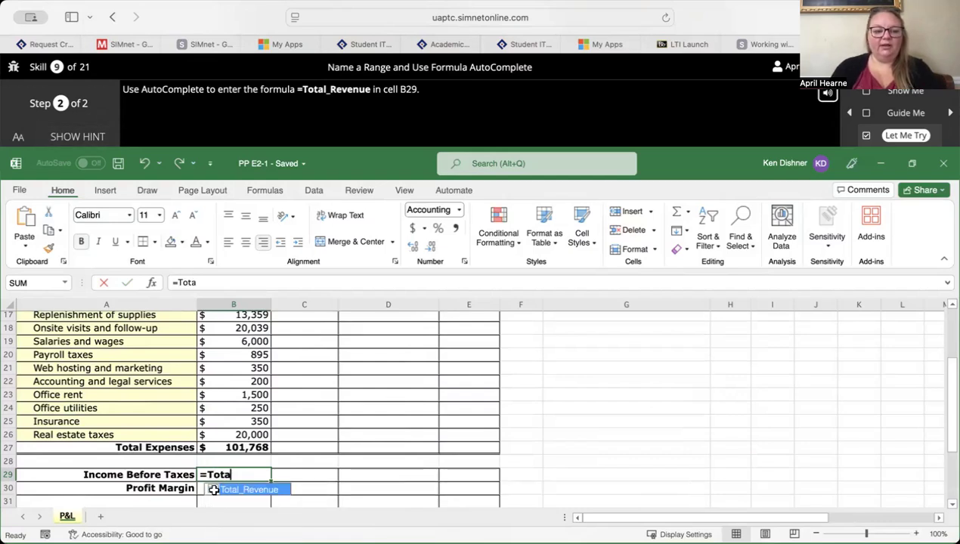
pyautogui.doubleClick(213, 490)
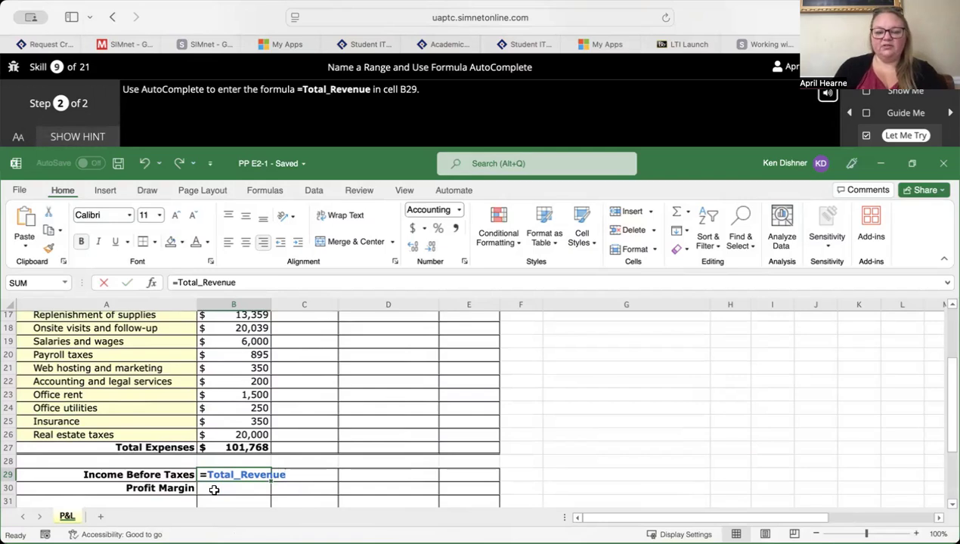
pyautogui.press('Return')
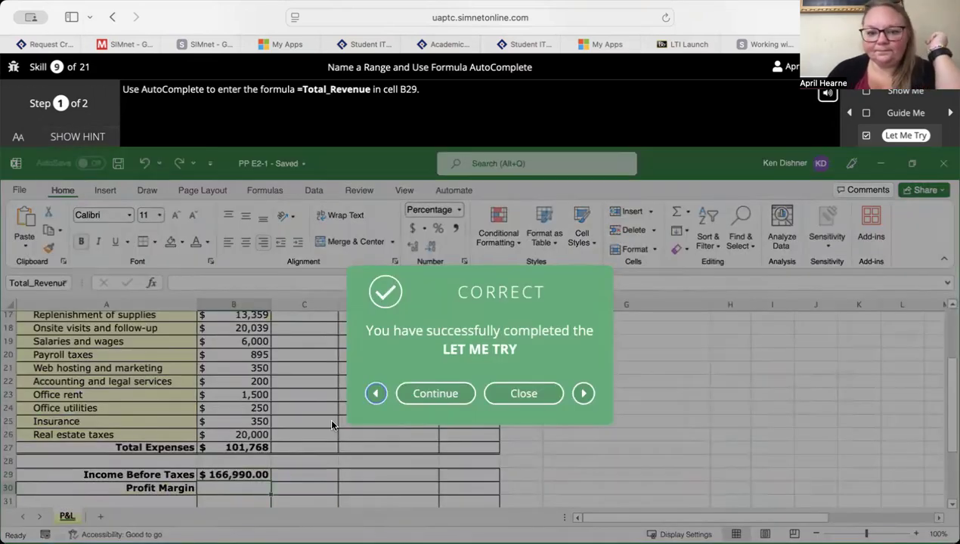
# - Continue to the Let Me Try for Use Formula Auditing Tools and trace the precedents of the Total Variable Costs formula in B10
pyautogui.click(440, 393)
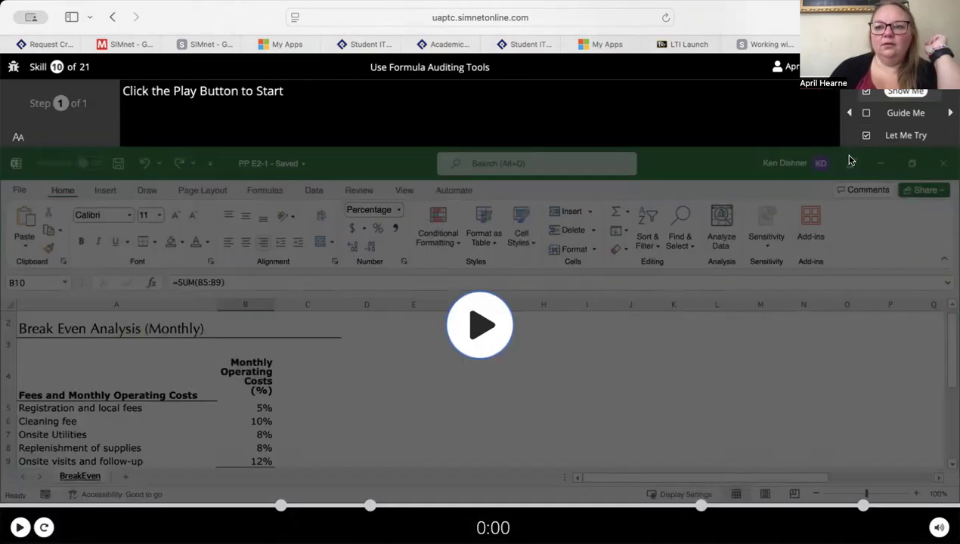
pyautogui.click(906, 136)
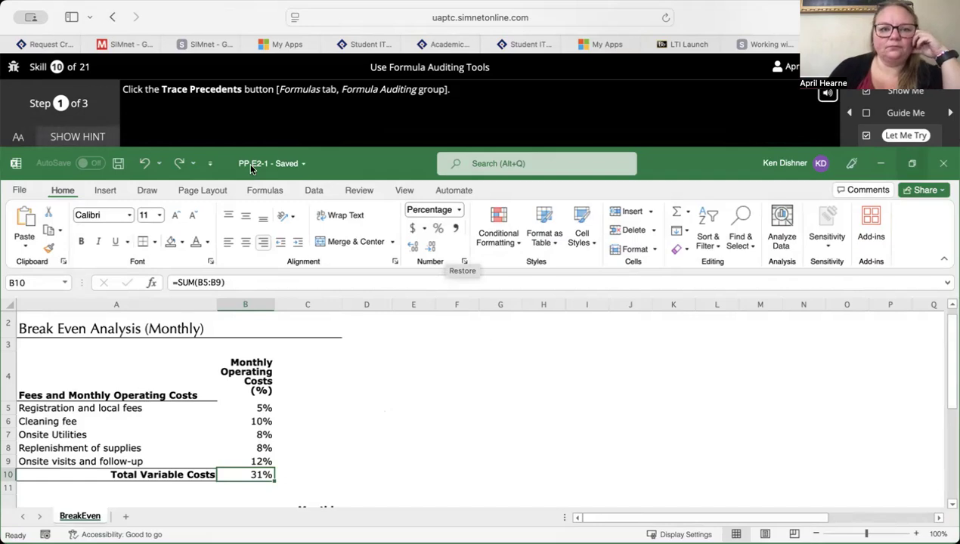
pyautogui.click(271, 191)
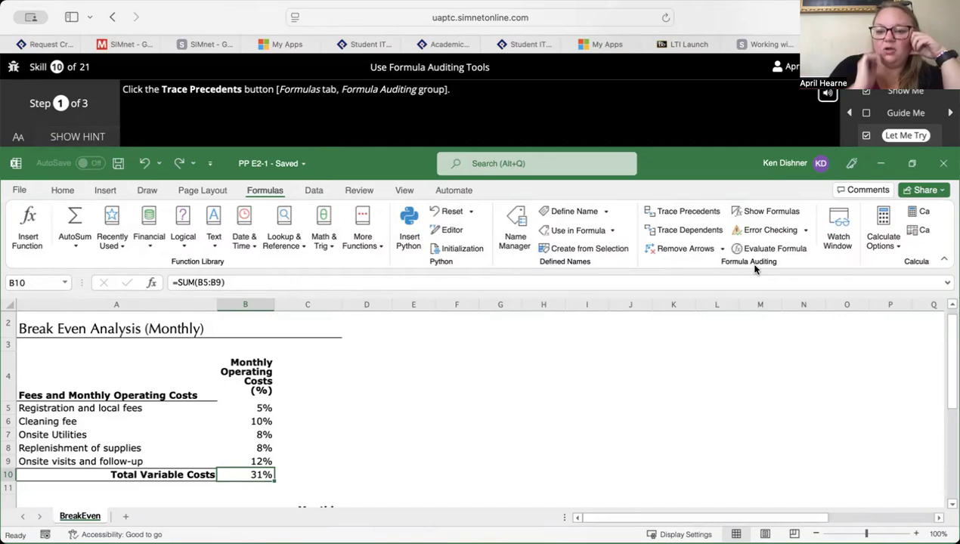
pyautogui.click(686, 215)
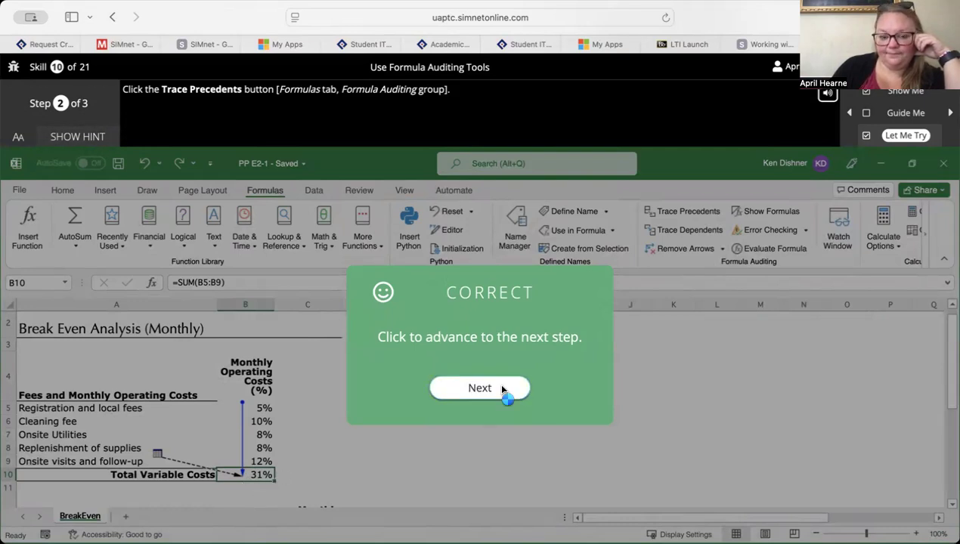
pyautogui.click(479, 388)
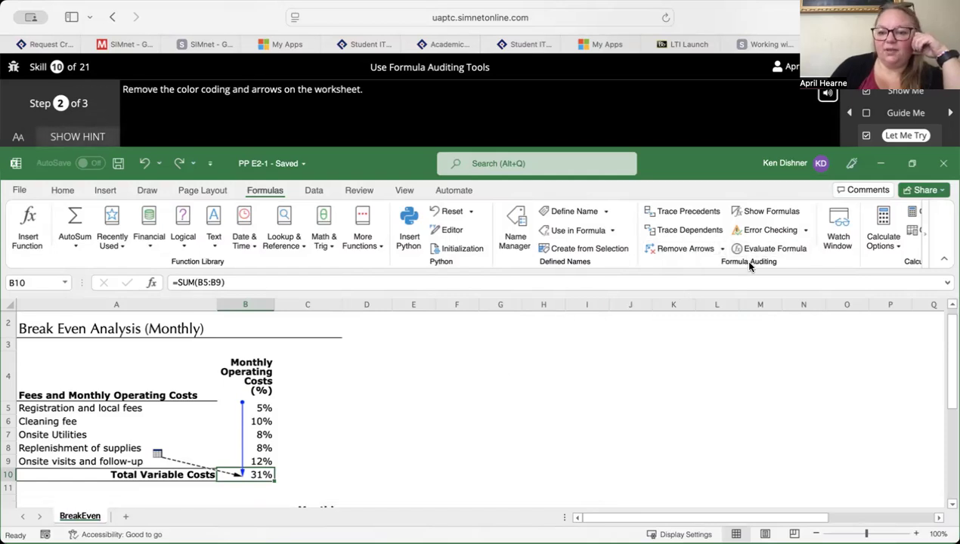
# - Remove the trace arrows from the BreakEven sheet and display the formulas instead of their results
pyautogui.click(677, 249)
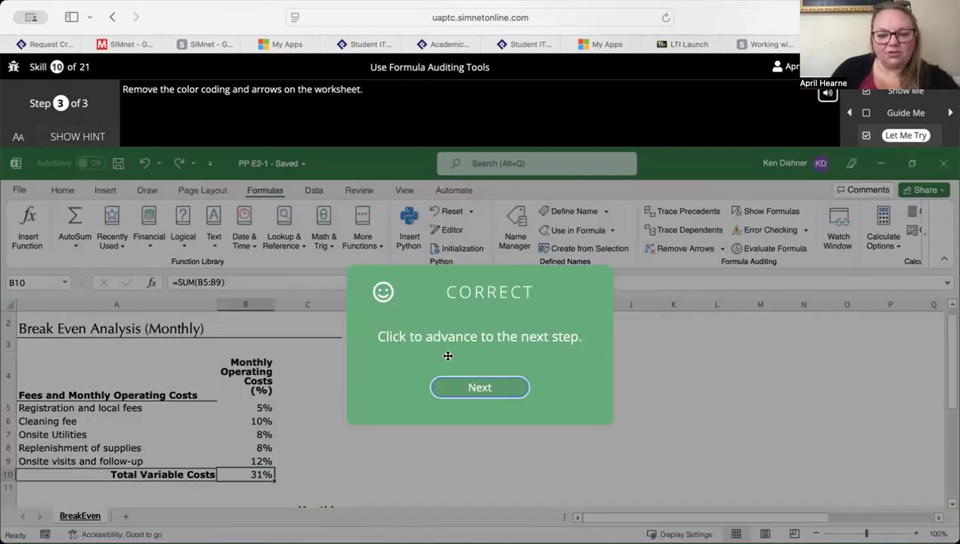
pyautogui.click(471, 389)
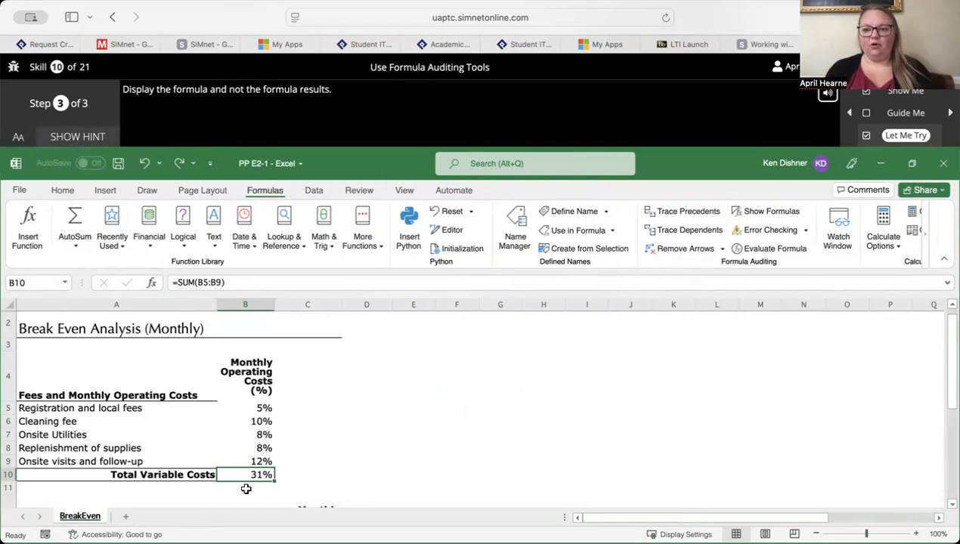
pyautogui.click(765, 212)
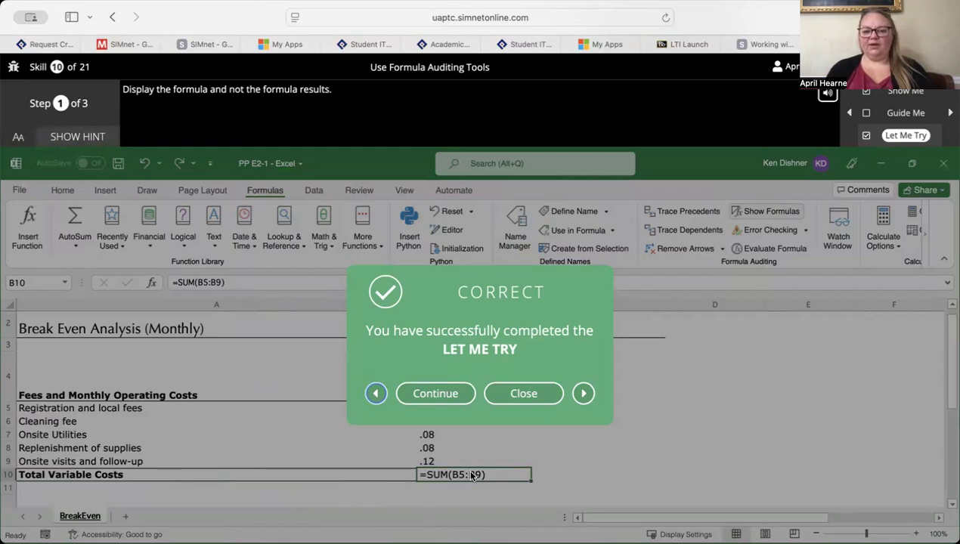
# - Continue to the Let Me Try for Use the MEDIAN Function and display its hint
pyautogui.click(439, 394)
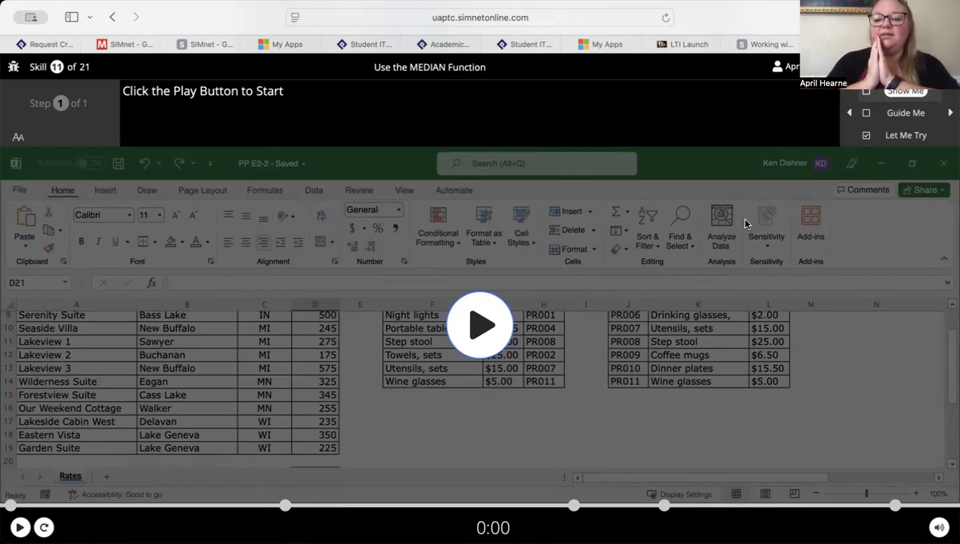
pyautogui.click(913, 136)
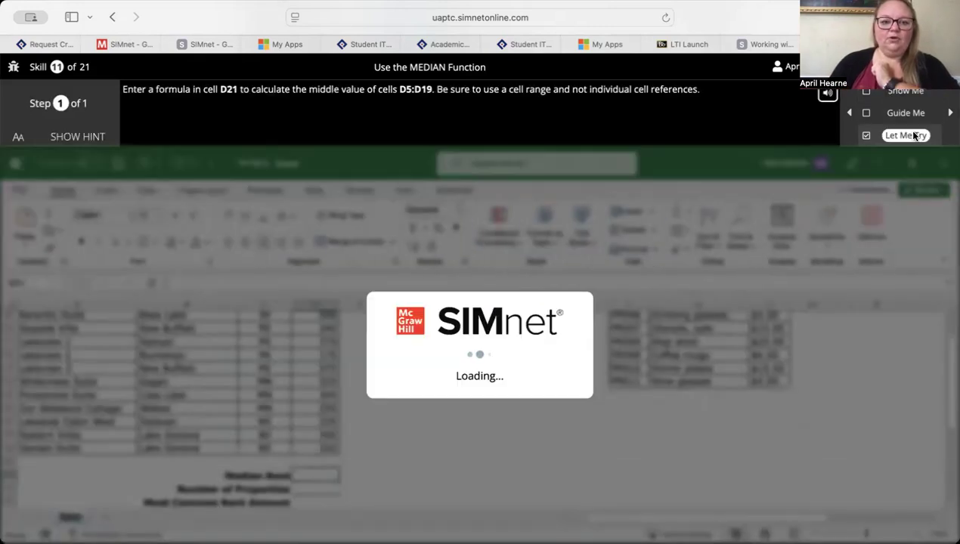
pyautogui.click(90, 137)
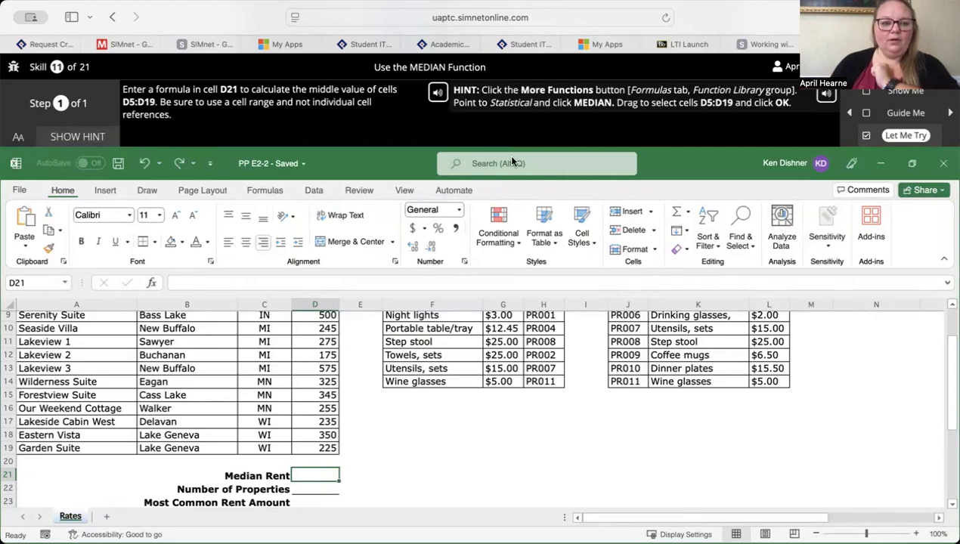
# - Insert the statistical MEDIAN function in the Median Rent cell D21
pyautogui.click(265, 191)
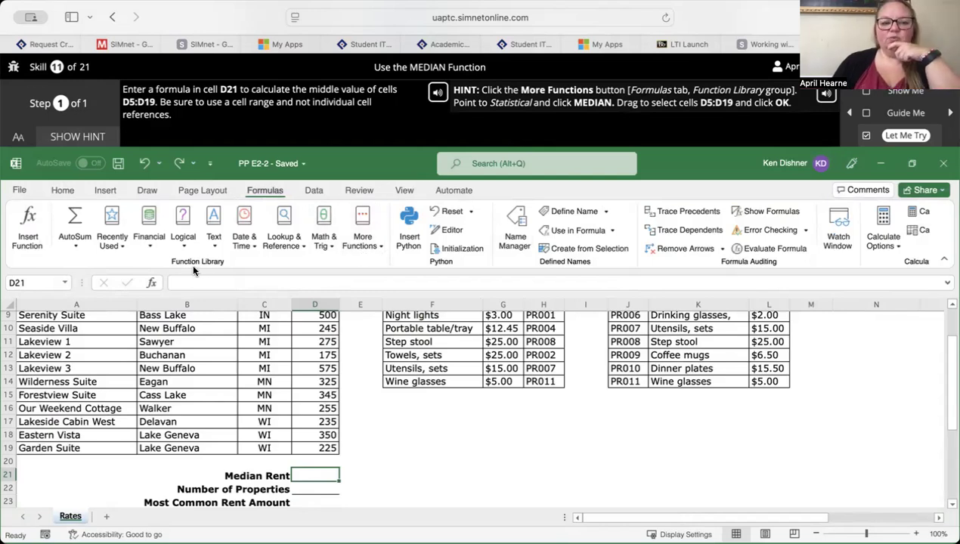
pyautogui.click(364, 241)
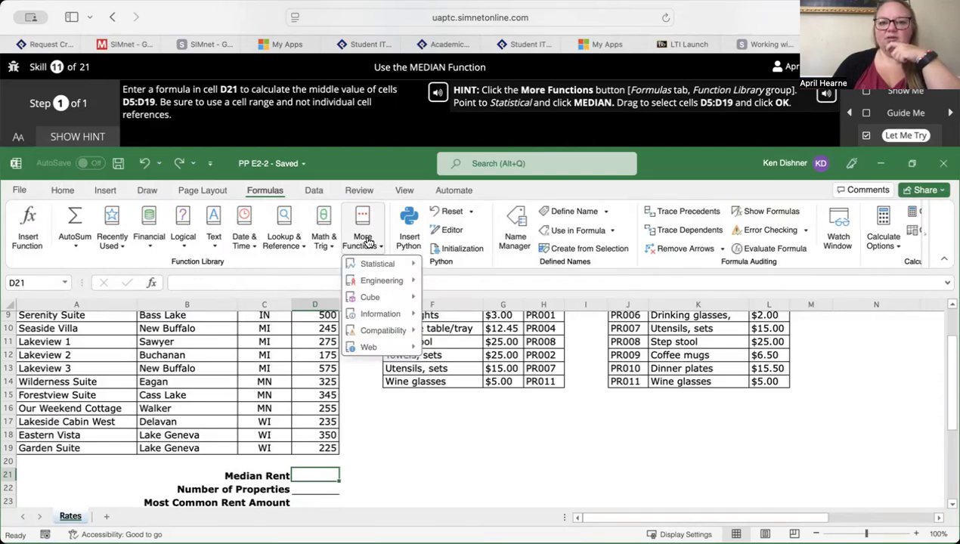
pyautogui.moveTo(382, 264)
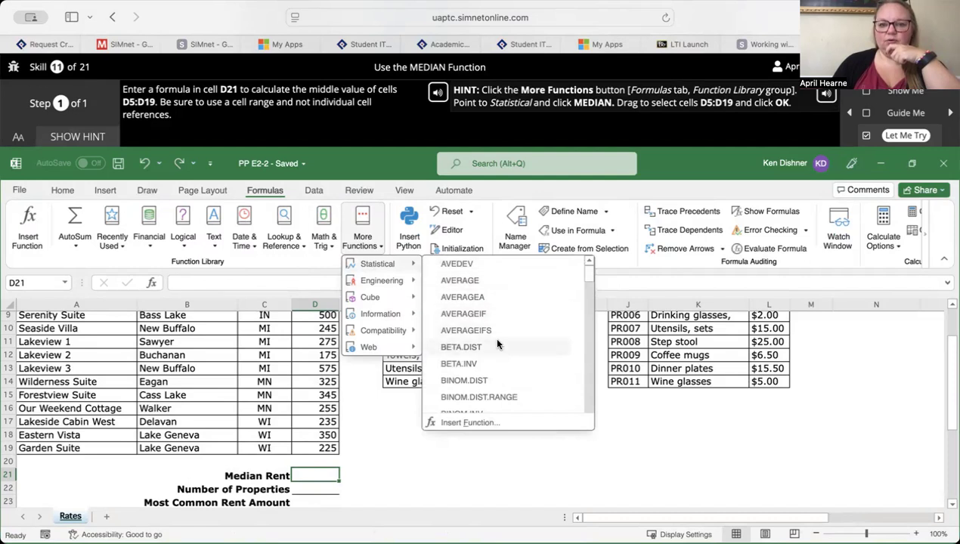
pyautogui.scroll(-20, 496, 345)
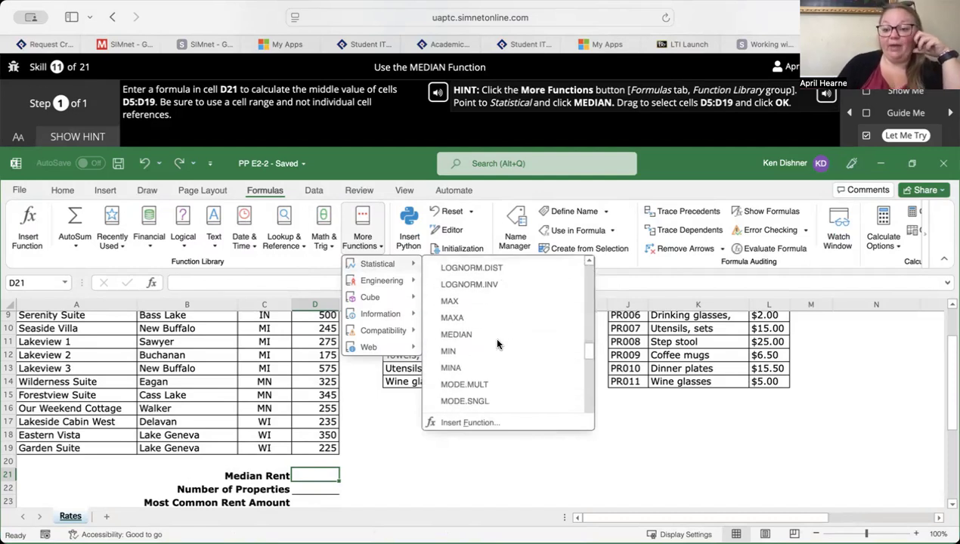
pyautogui.click(476, 335)
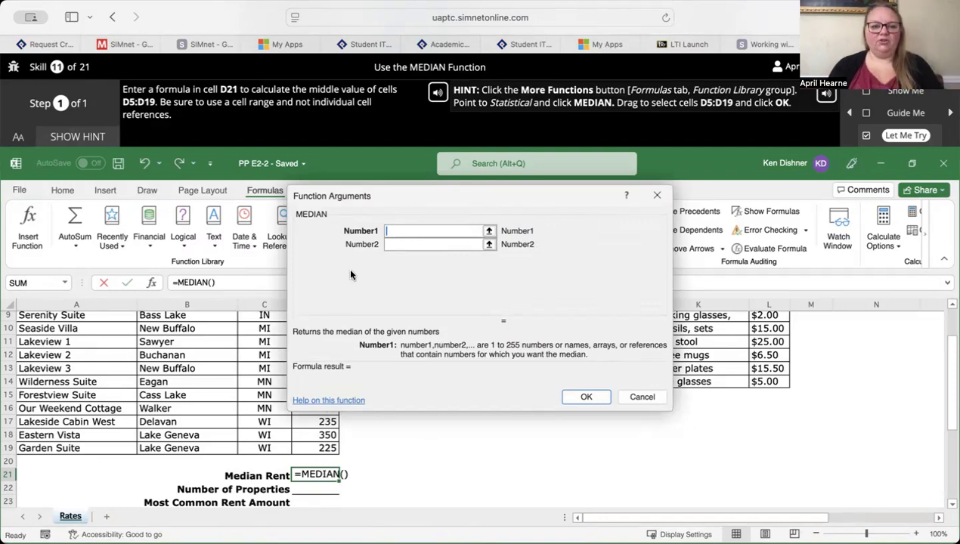
# - Move the function arguments dialog off the Rate column, select D5:D19 as the Number1 argument and complete the MEDIAN formula
pyautogui.moveTo(356, 196); pyautogui.dragTo(527, 183)
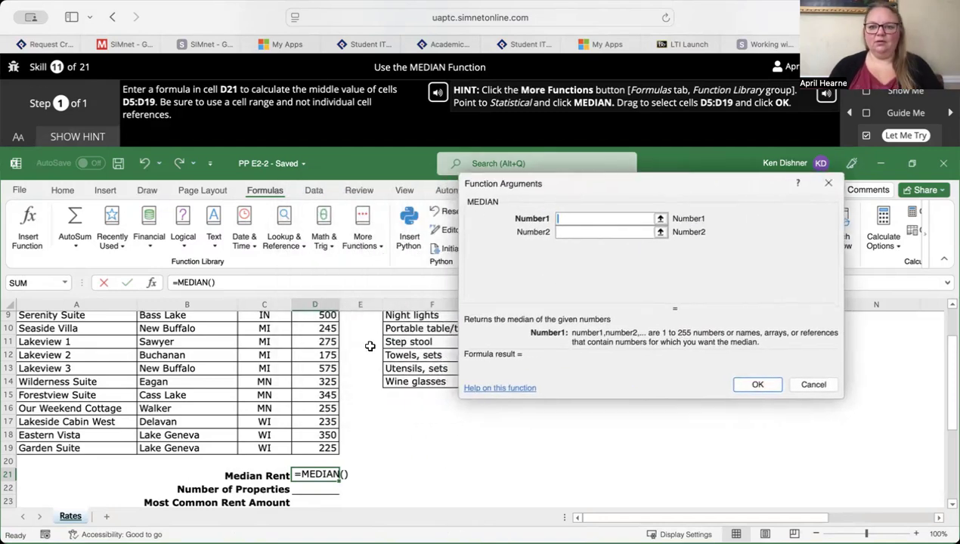
pyautogui.scroll(5, 370, 346)
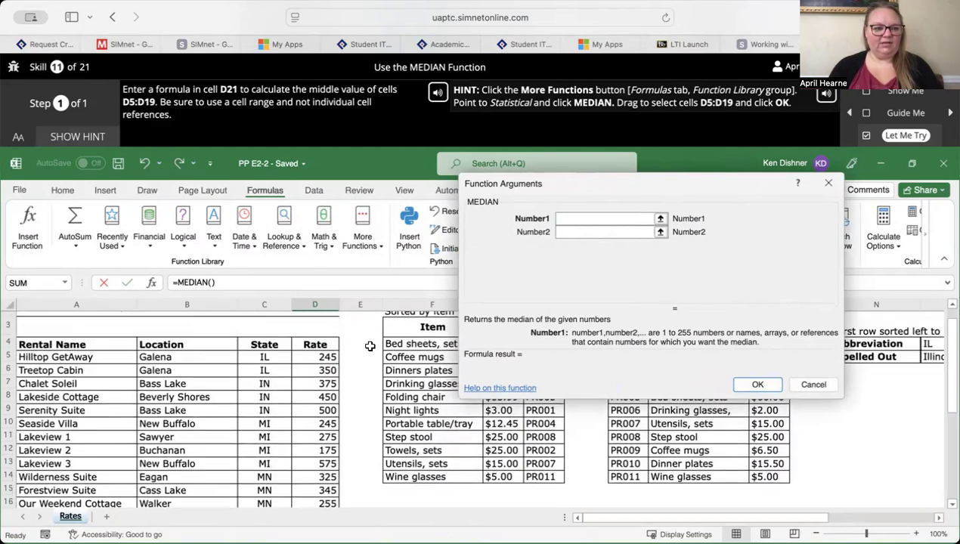
pyautogui.moveTo(317, 359); pyautogui.dragTo(324, 431)
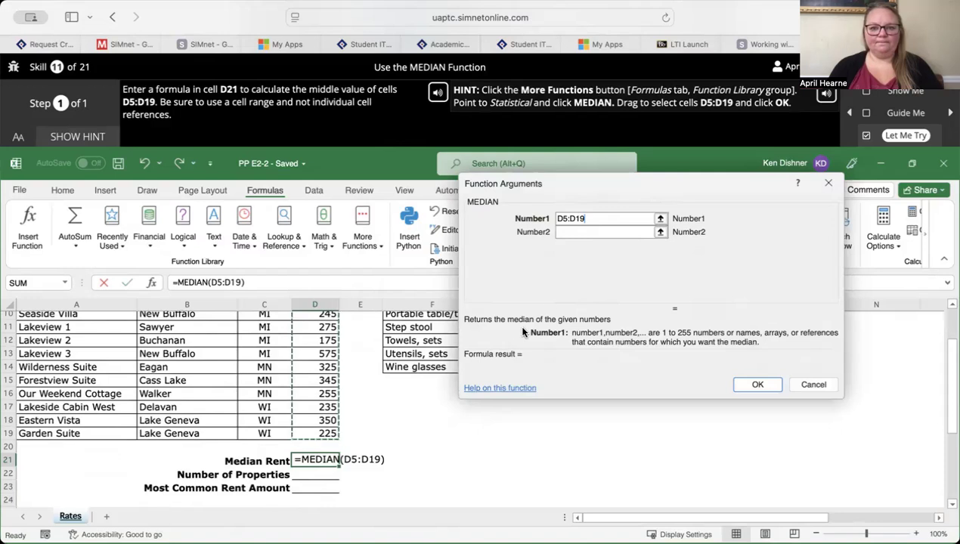
pyautogui.click(747, 385)
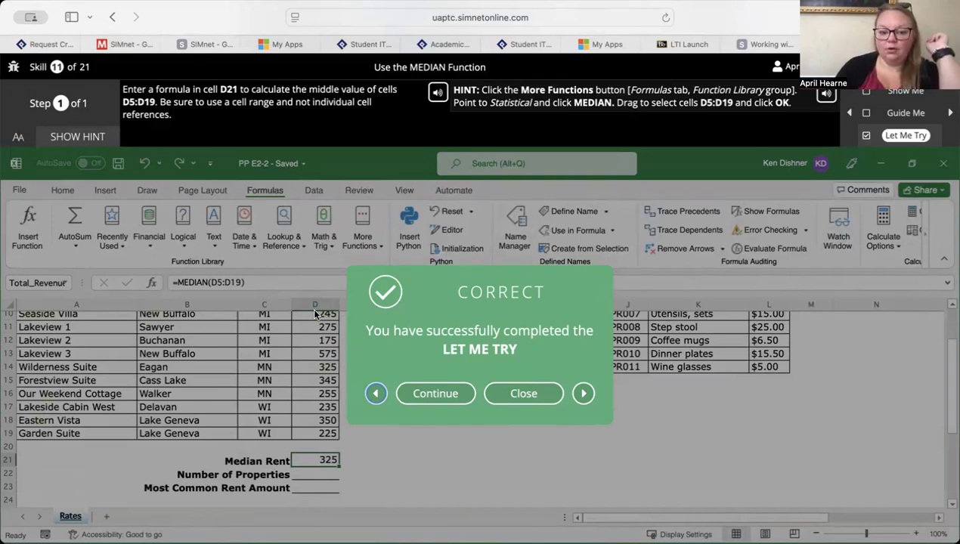
# - Continue to the Let Me Try for Use the COUNT Function and display its hint
pyautogui.click(442, 401)
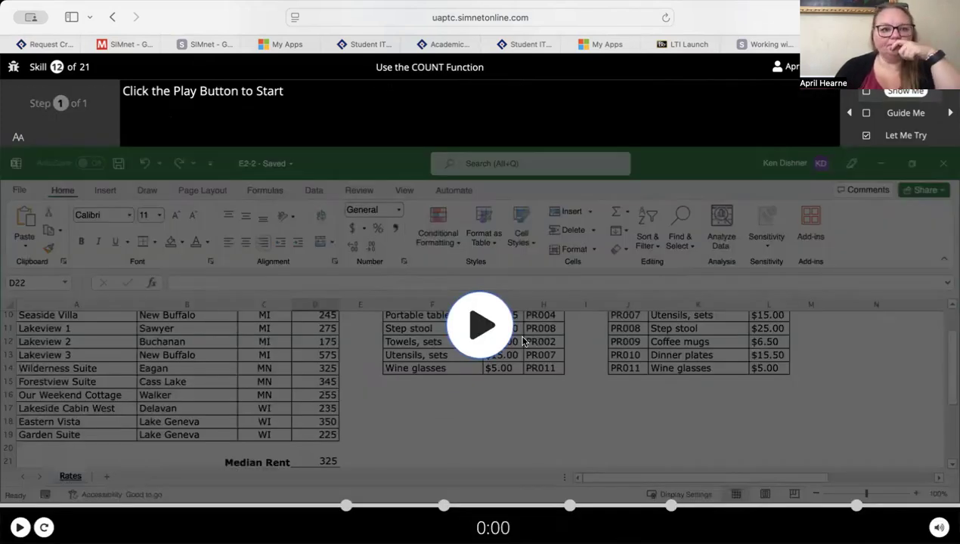
pyautogui.click(907, 136)
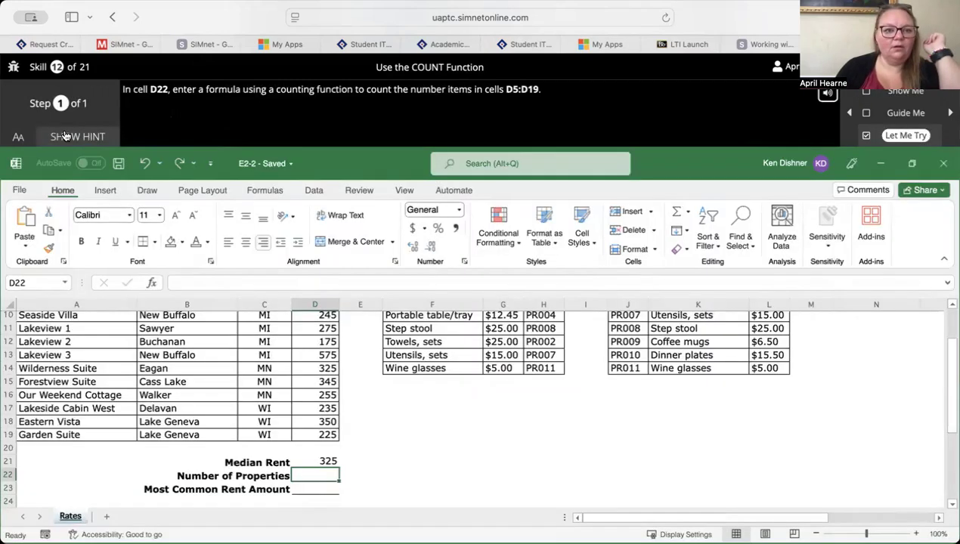
pyautogui.click(65, 136)
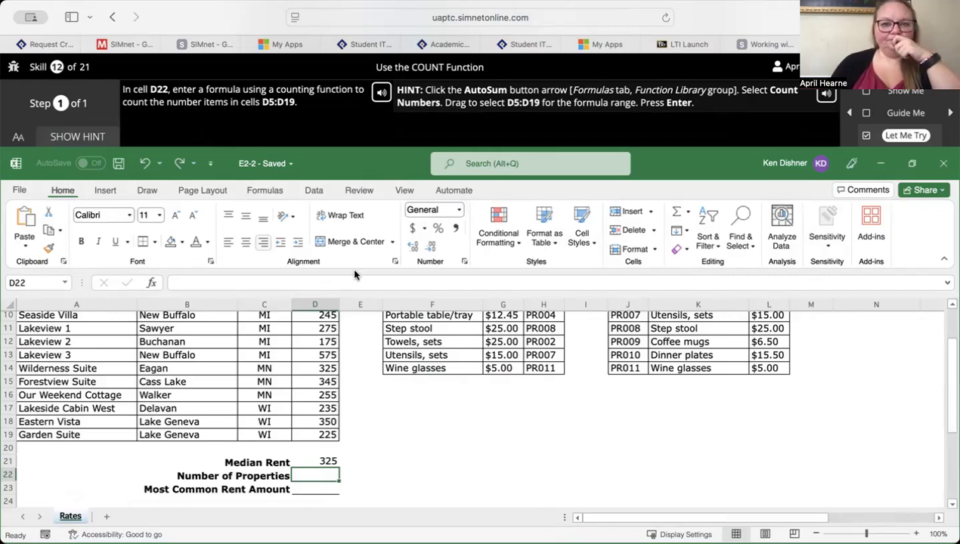
# - Enter a COUNT function over D5:D19 in the Number of Properties cell D22
pyautogui.click(266, 191)
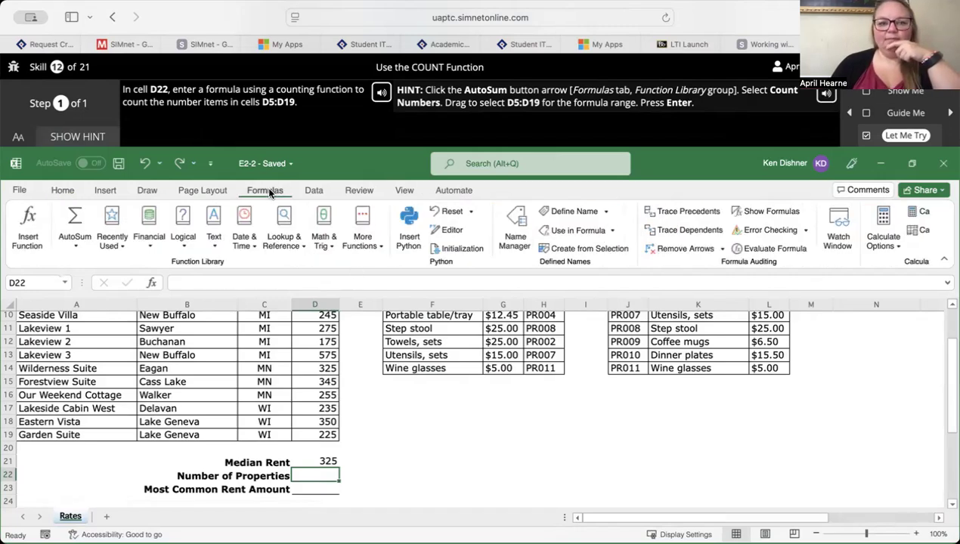
pyautogui.click(76, 245)
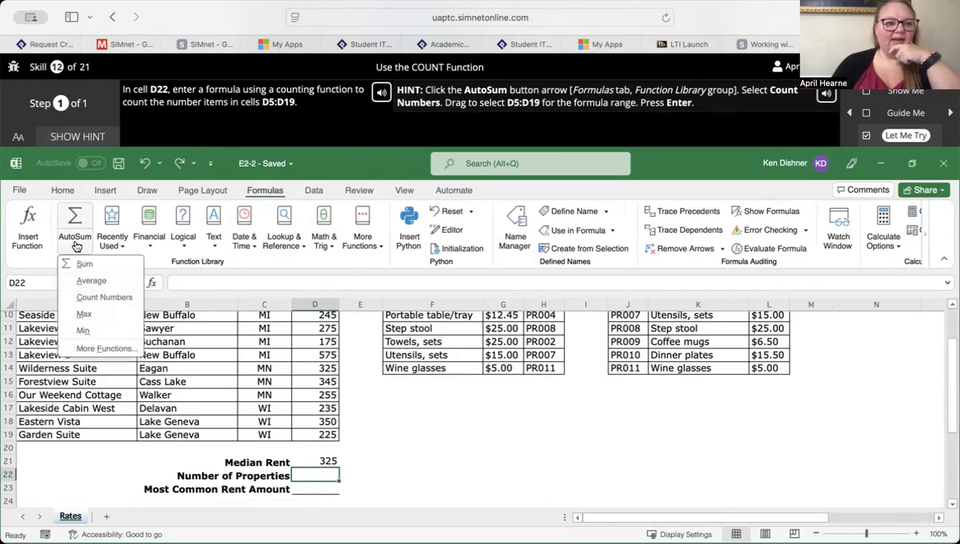
pyautogui.click(102, 298)
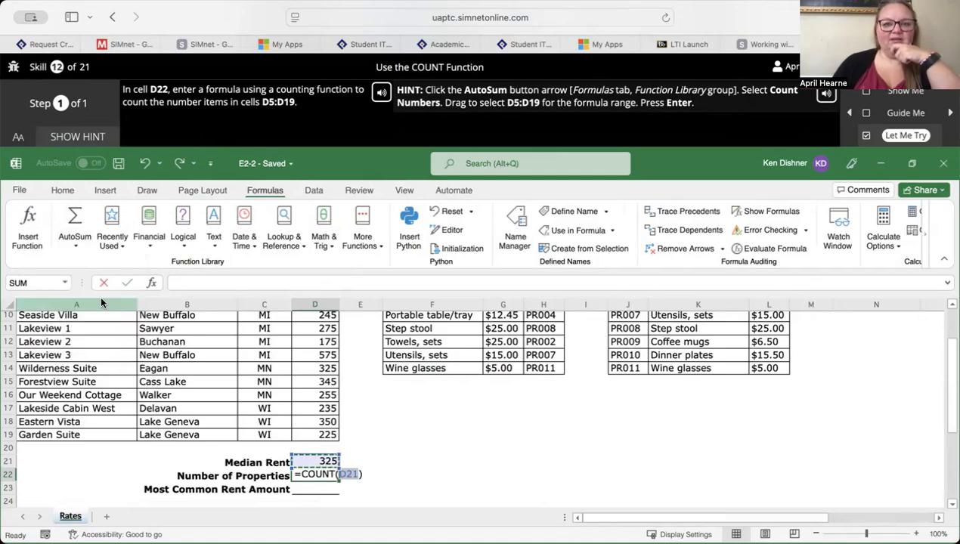
pyautogui.scroll(3, 235, 321)
pyautogui.scroll(-1, 235, 322)
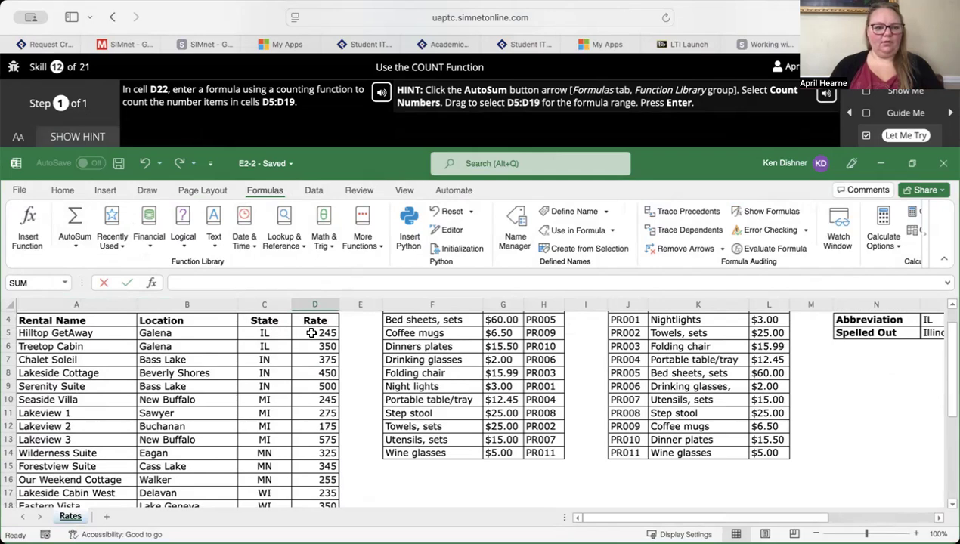
pyautogui.moveTo(311, 333); pyautogui.dragTo(319, 413)
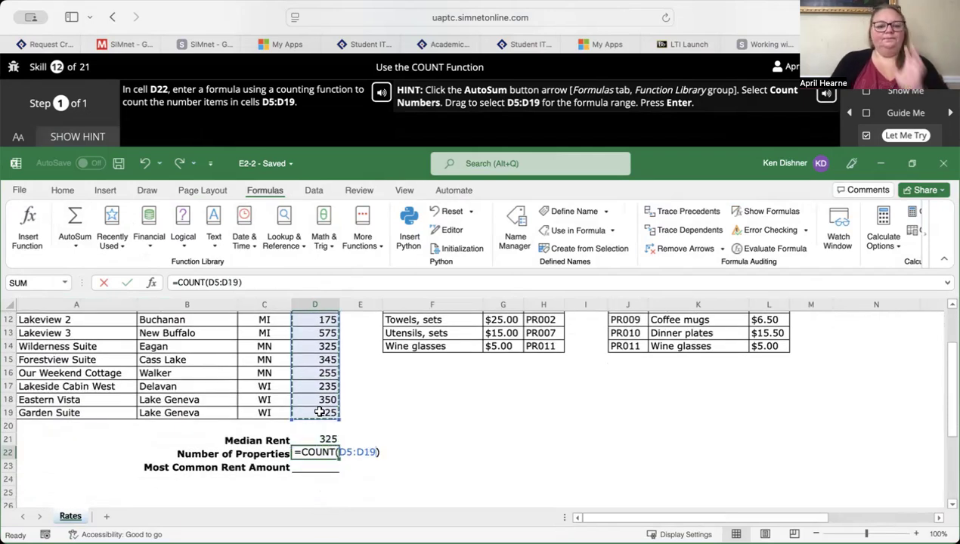
pyautogui.press('Return')
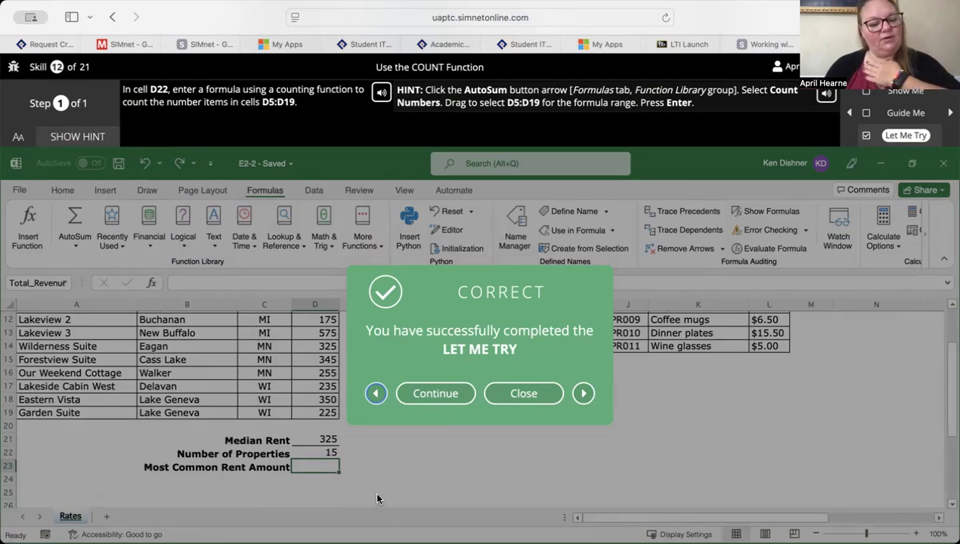
# - Continue to the Let Me Try for TODAY and NOW Functions and display its hint
pyautogui.click(435, 394)
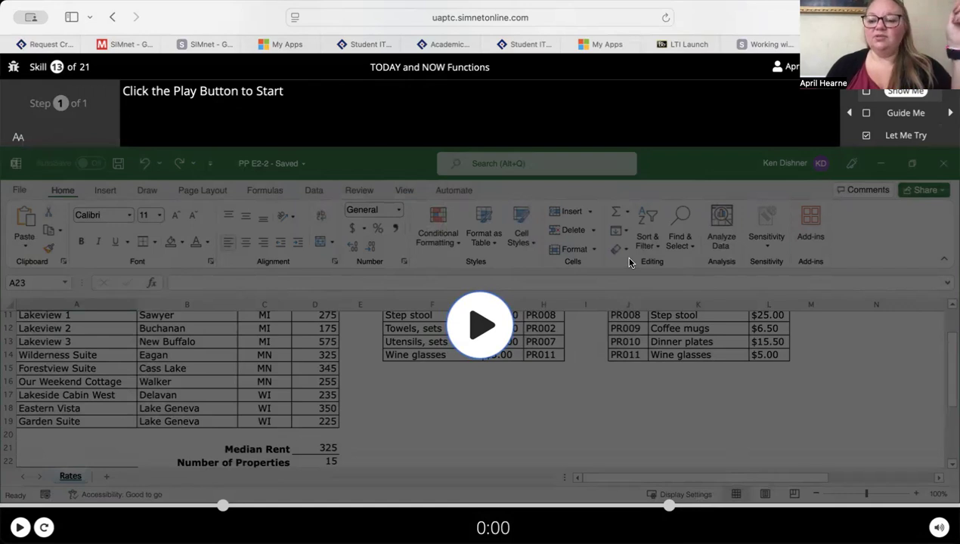
pyautogui.click(885, 136)
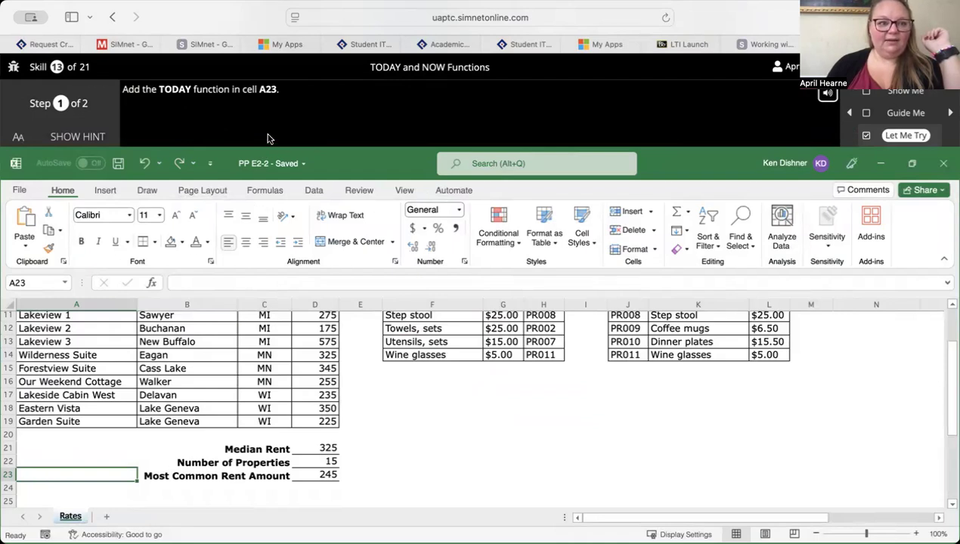
pyautogui.click(79, 136)
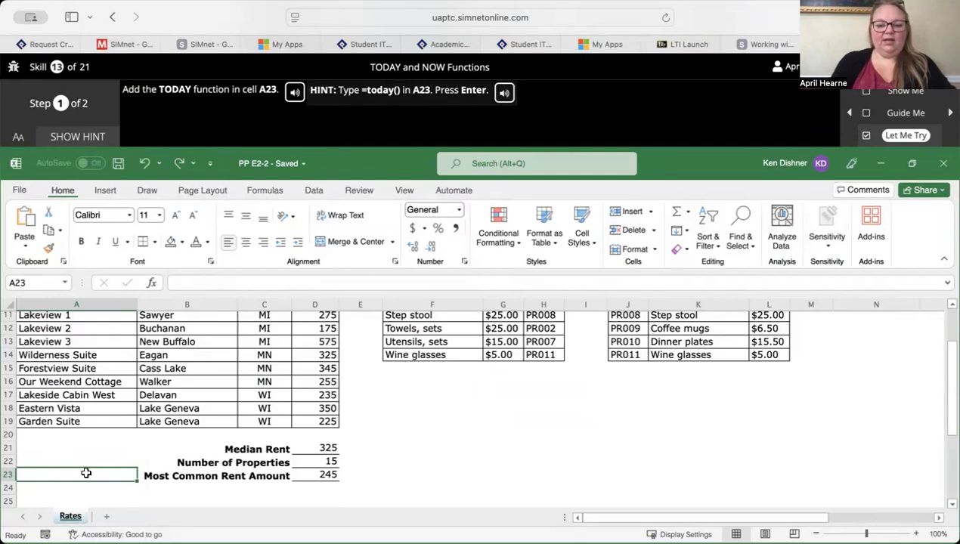
# - Enter =today() in cell A23 and advance to the exercise's second step
pyautogui.write('=to')
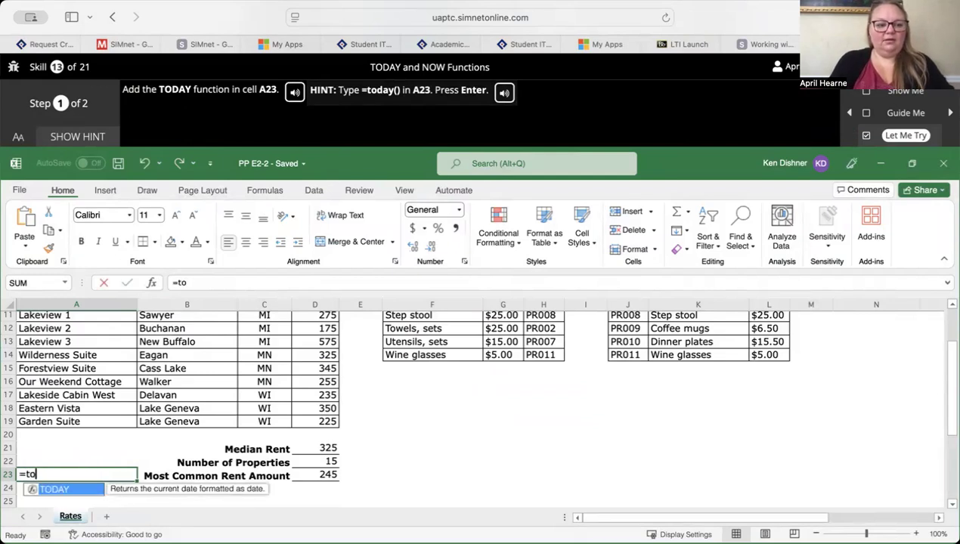
pyautogui.write('day()')
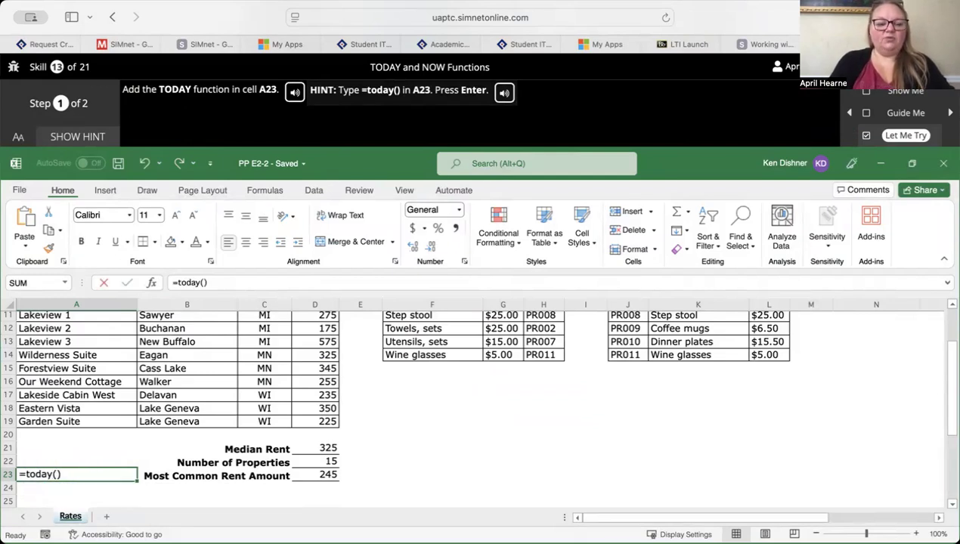
pyautogui.press('Return')
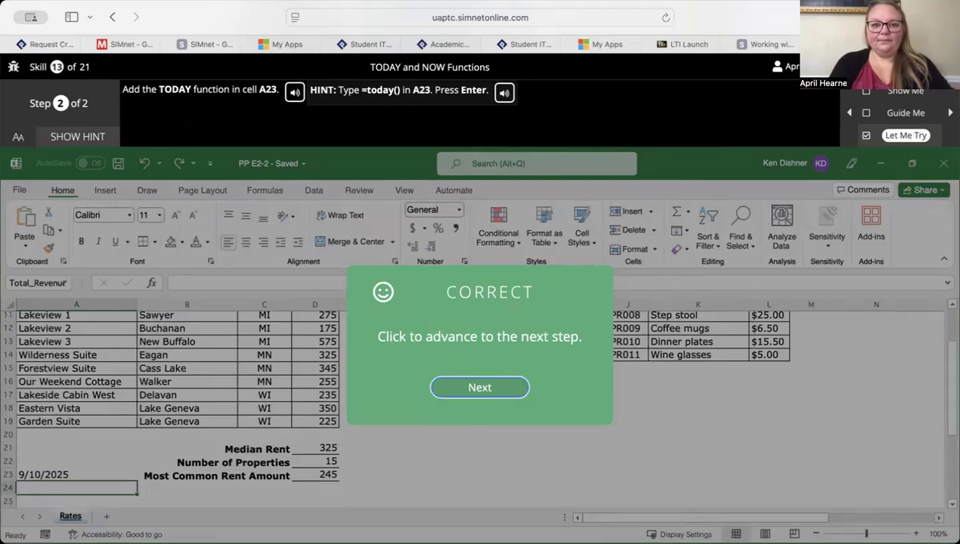
pyautogui.press('Return')
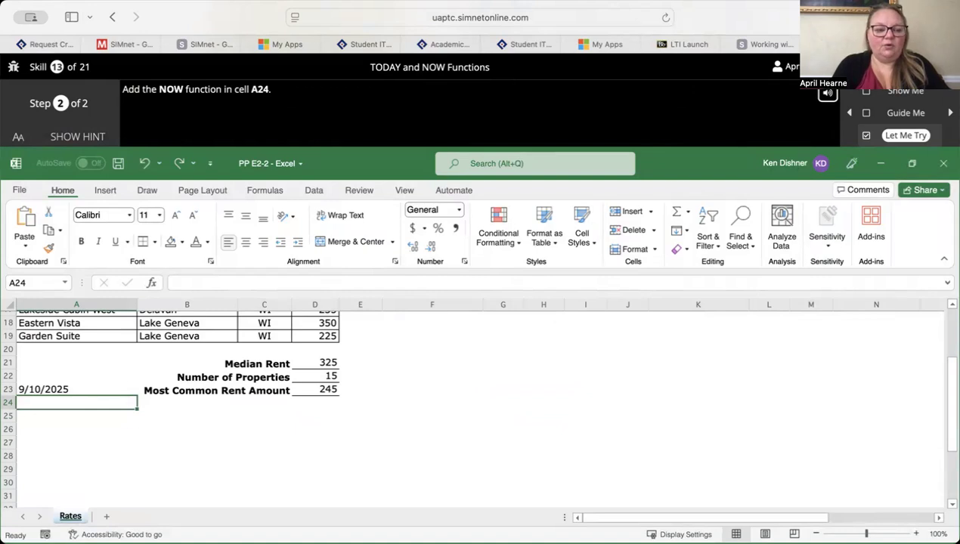
# - Enter =now() in cell A24, directly below the TODAY formula
pyautogui.write('=')
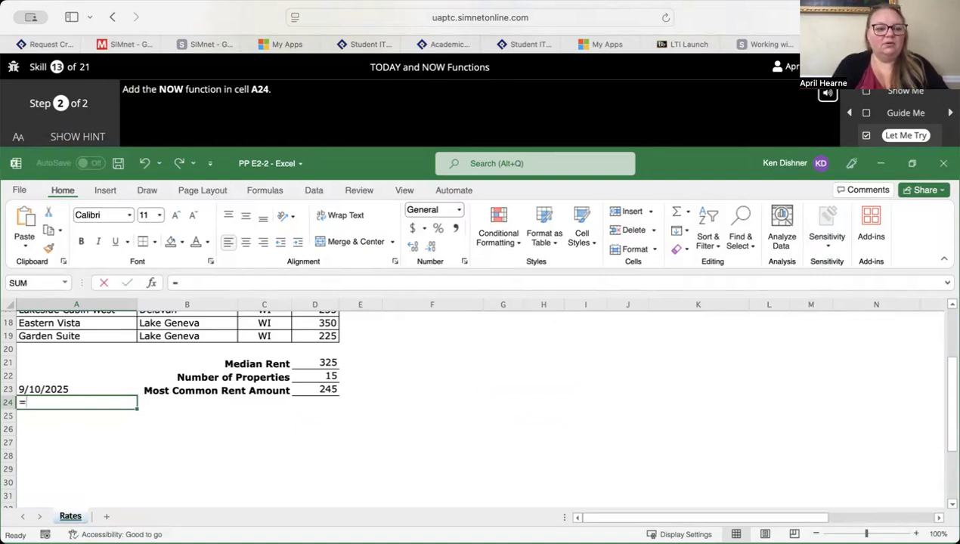
pyautogui.write('now')
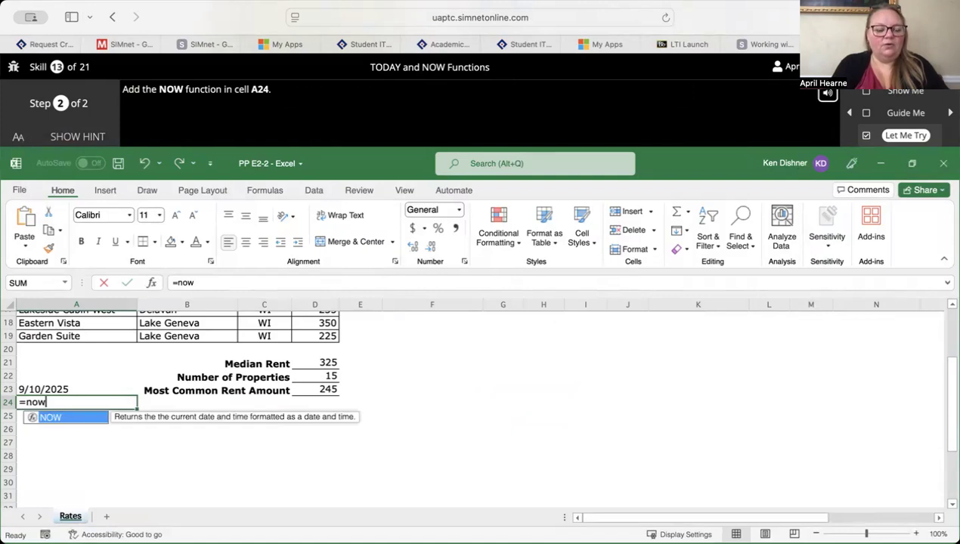
pyautogui.write('()')
pyautogui.press('Return')
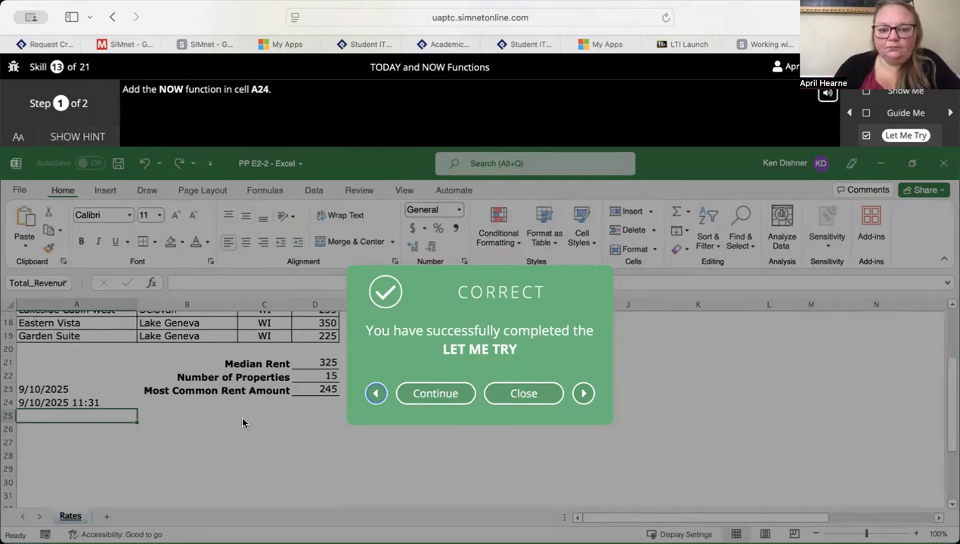
# - Continue to the Let Me Try for Use the PMT Function and display its hint
pyautogui.click(420, 401)
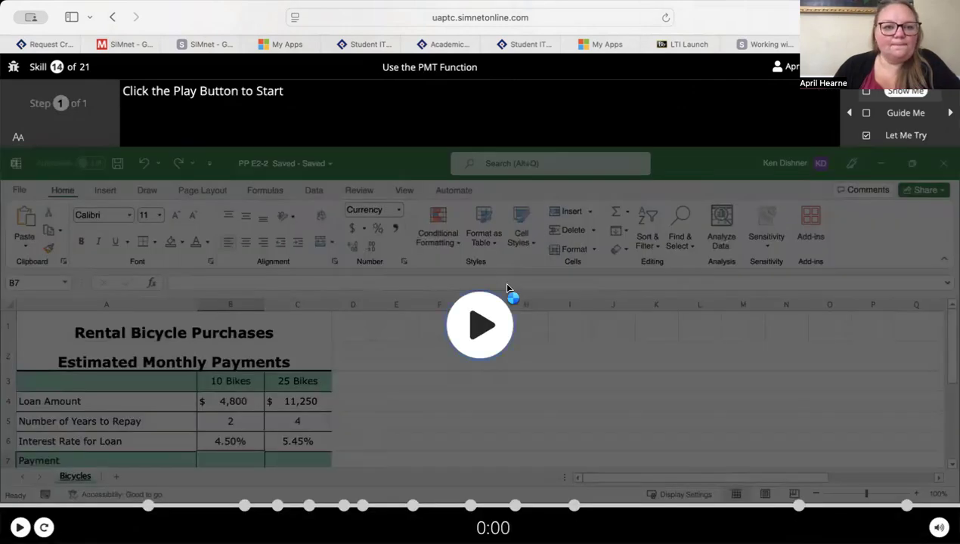
pyautogui.click(906, 137)
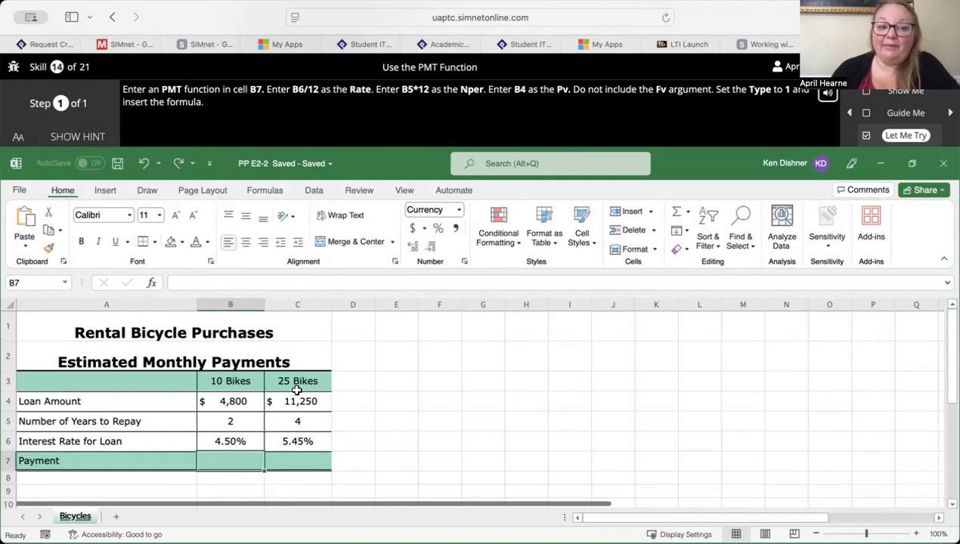
pyautogui.click(98, 140)
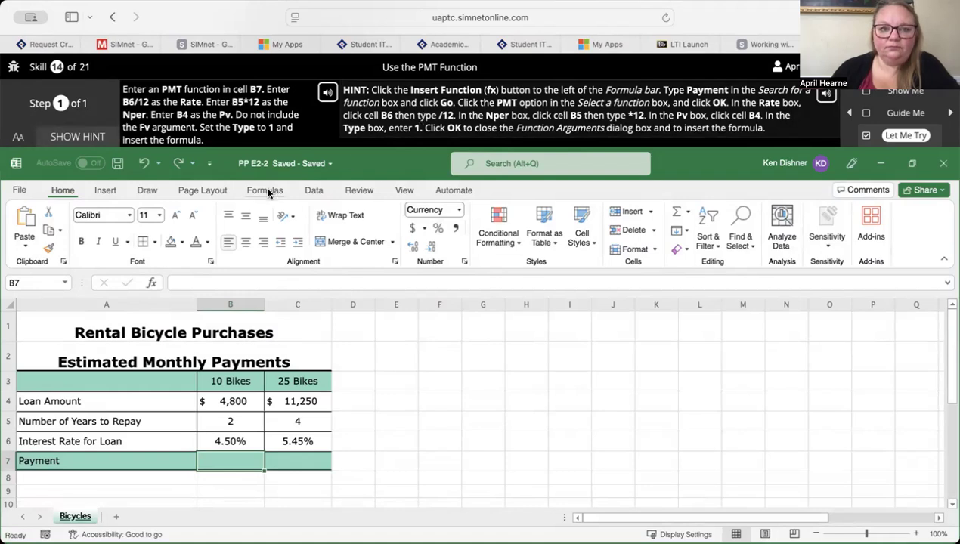
# - Search the functions for "payment" and insert the PMT function in the 10 Bikes Payment cell B7
pyautogui.click(151, 284)
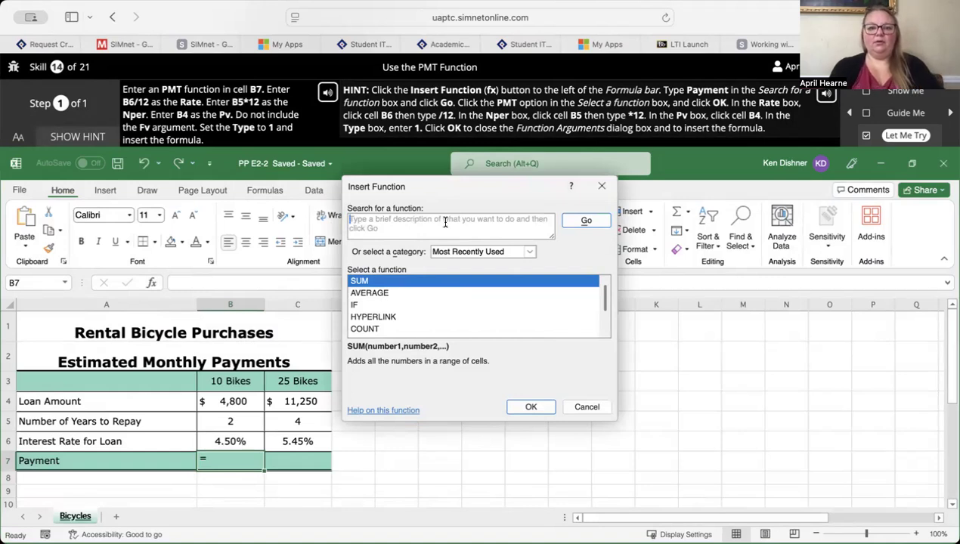
pyautogui.write('payment')
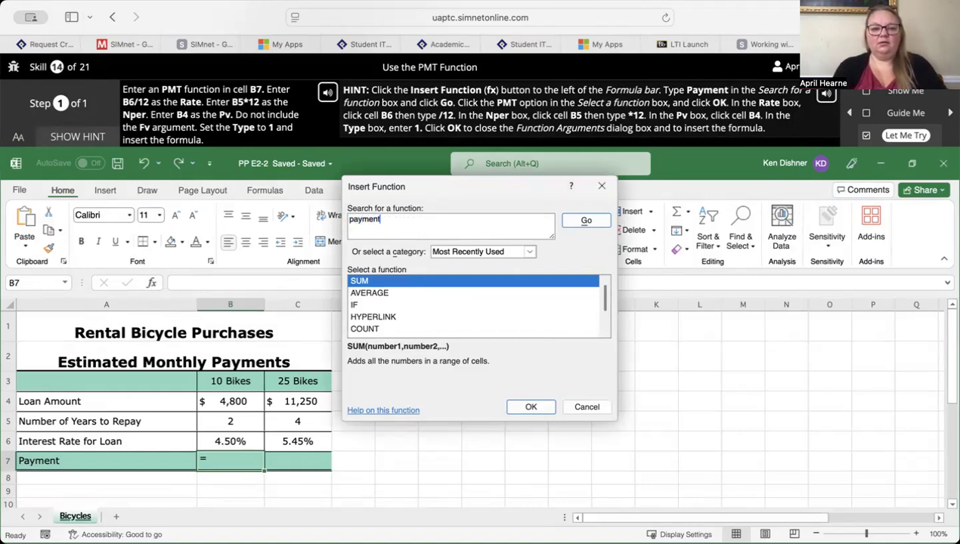
pyautogui.press('Return')
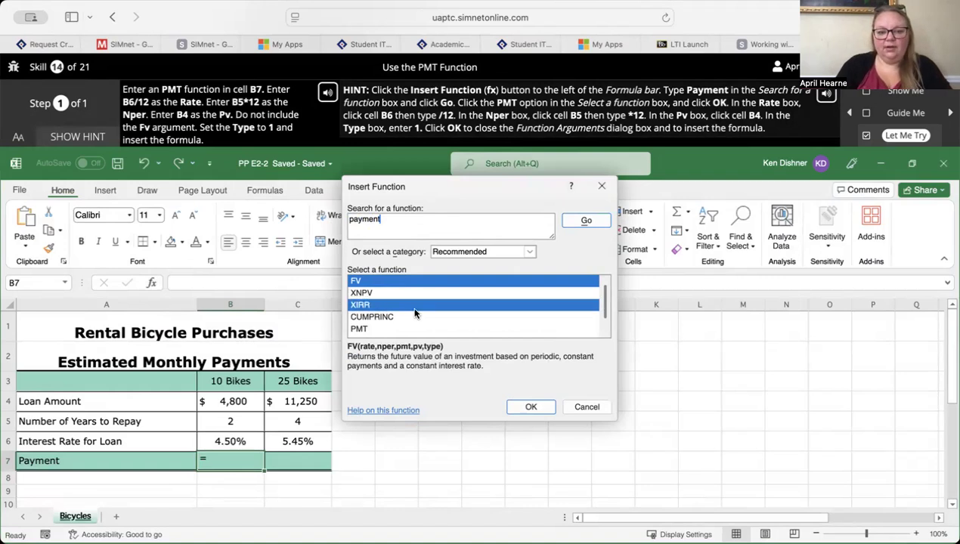
pyautogui.click(379, 330)
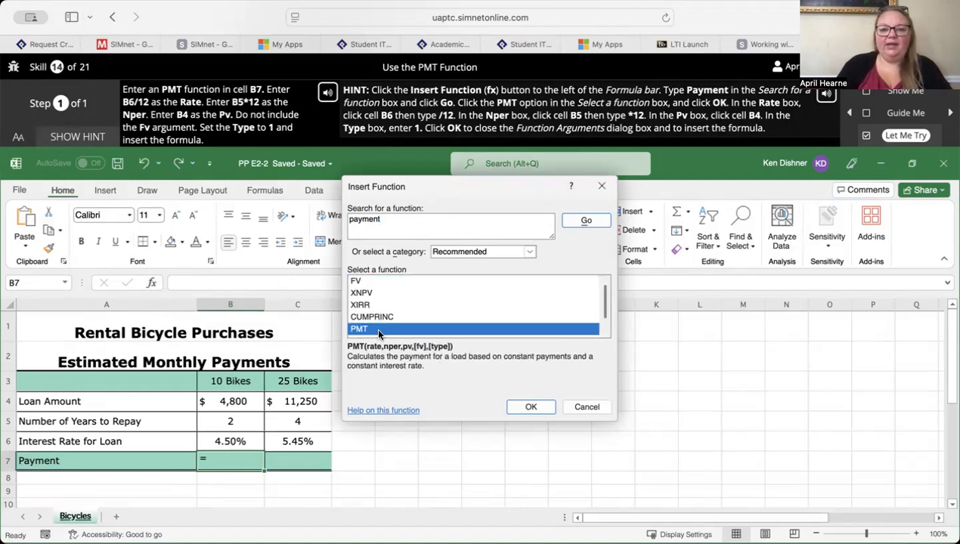
pyautogui.click(532, 409)
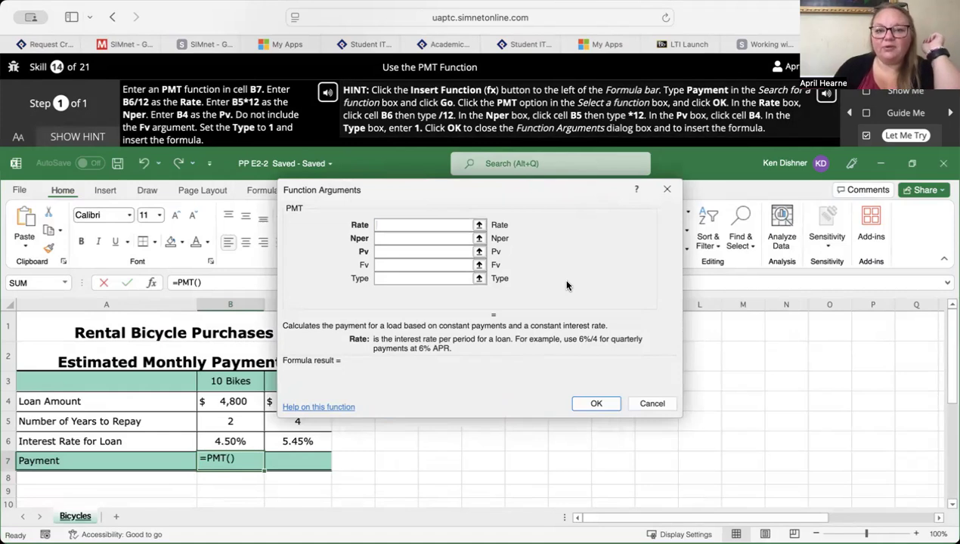
# - Try to complete the PMT formula with Rate B6, Nper B5*12, Pv B4 and Type 1, and dismiss the feedback
pyautogui.click(220, 442)
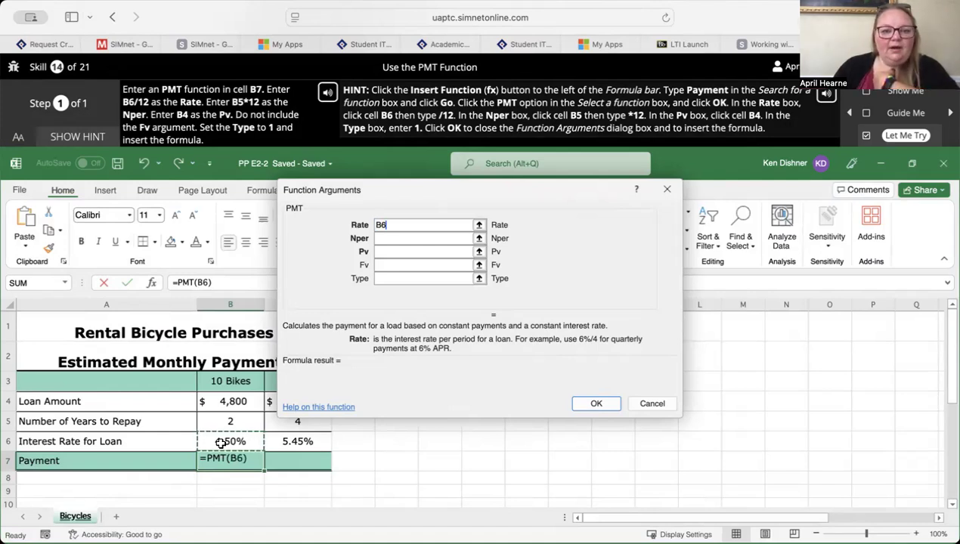
pyautogui.click(420, 237)
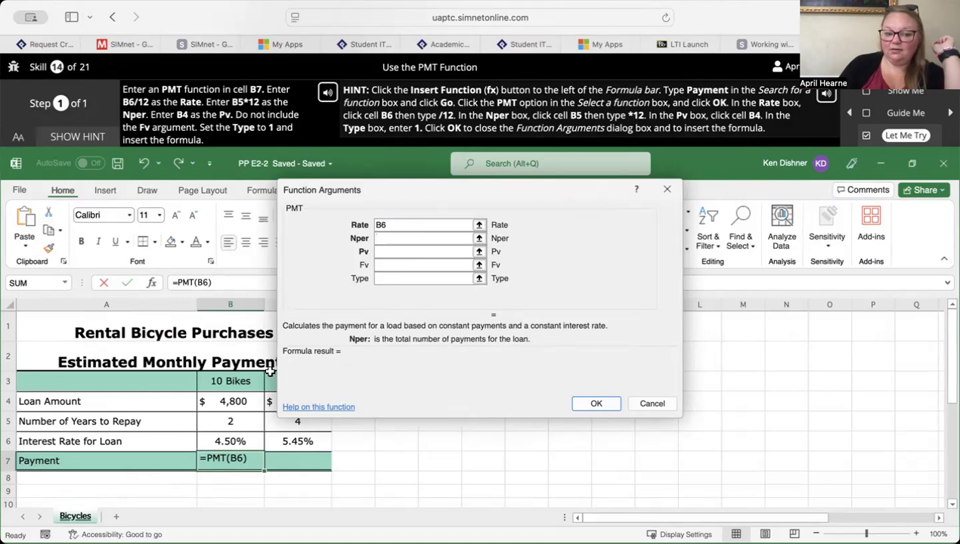
pyautogui.click(227, 422)
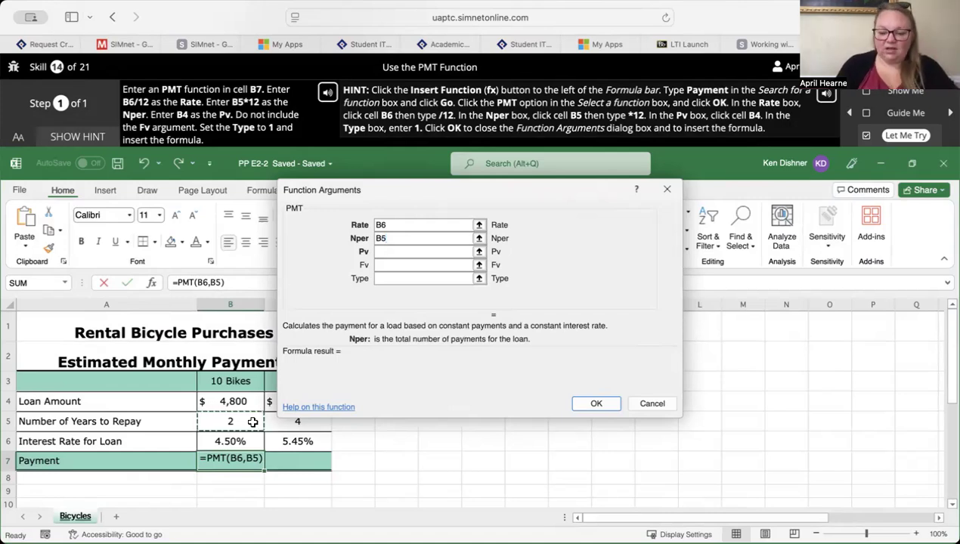
pyautogui.write('*12')
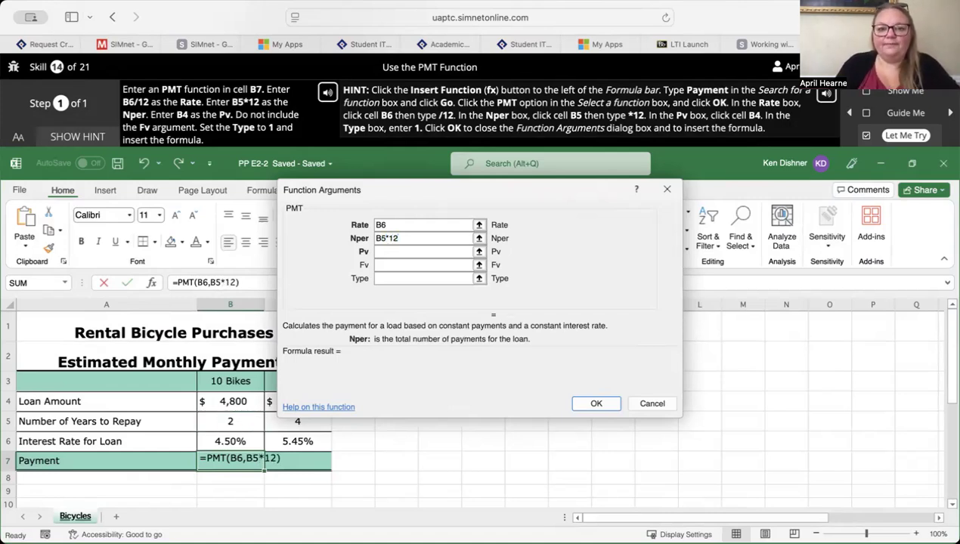
pyautogui.click(418, 252)
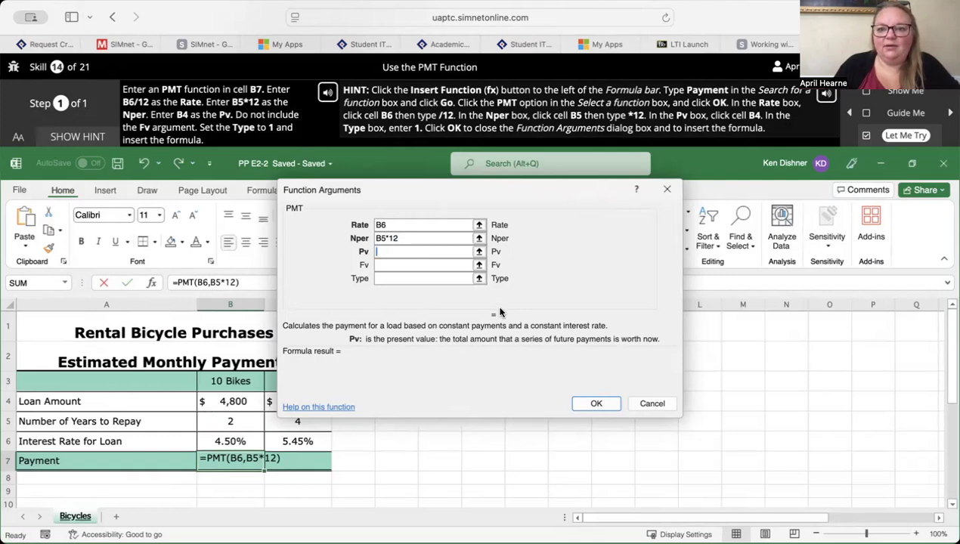
pyautogui.click(226, 401)
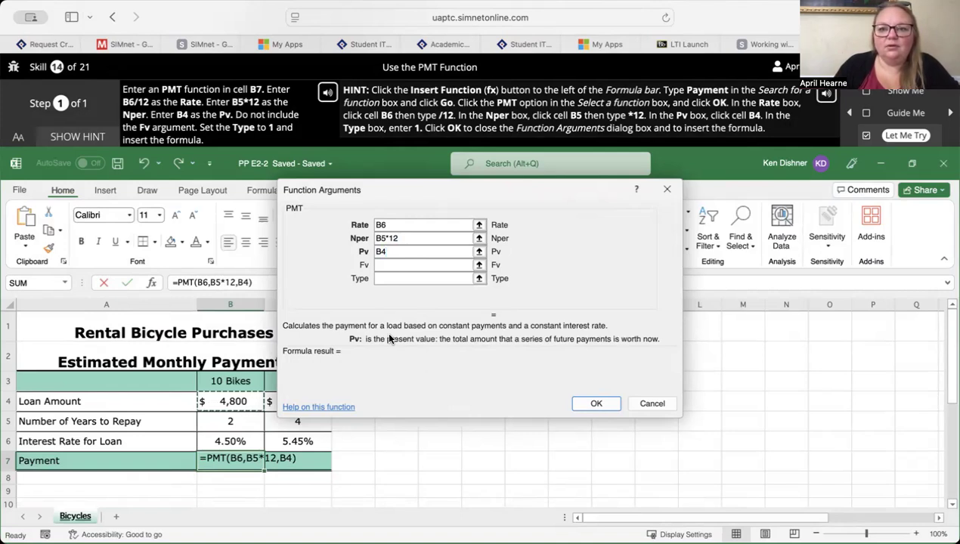
pyautogui.click(415, 278)
pyautogui.write('1')
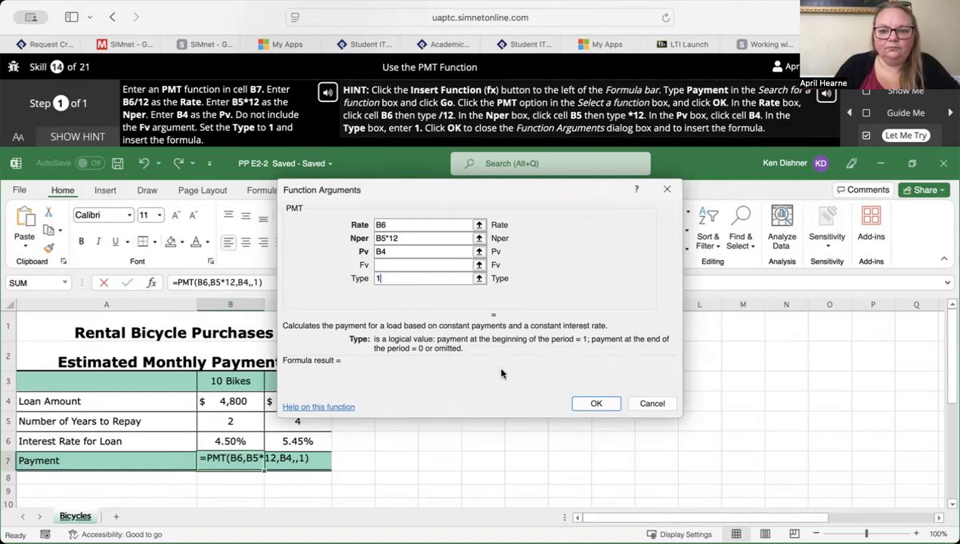
pyautogui.click(595, 406)
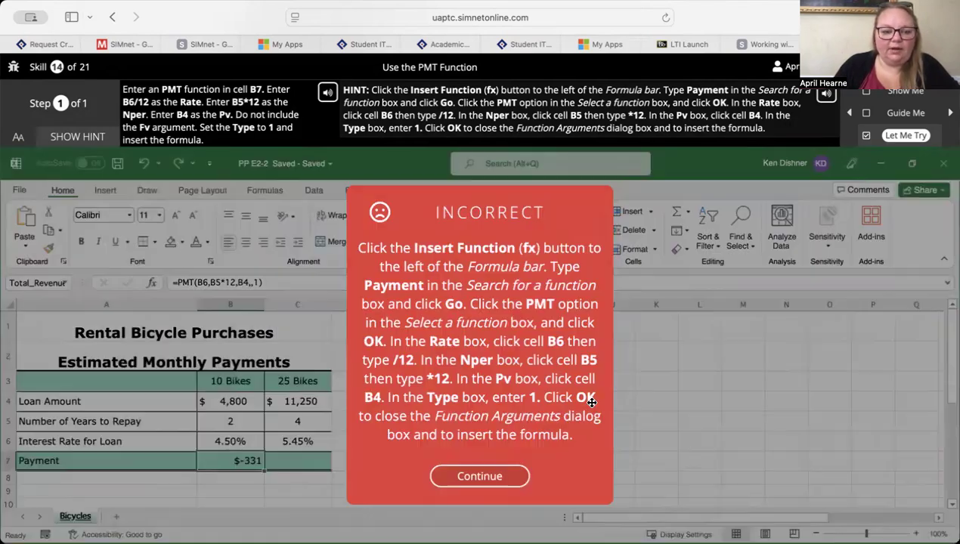
pyautogui.click(476, 477)
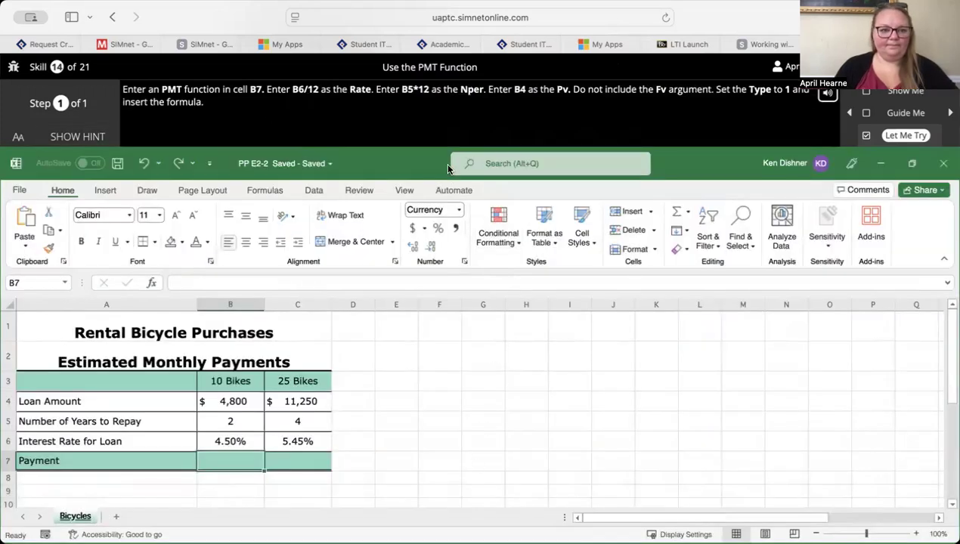
# - Display the exercise hint, search the functions for "payment" and insert the PMT function in cell B7
pyautogui.click(77, 136)
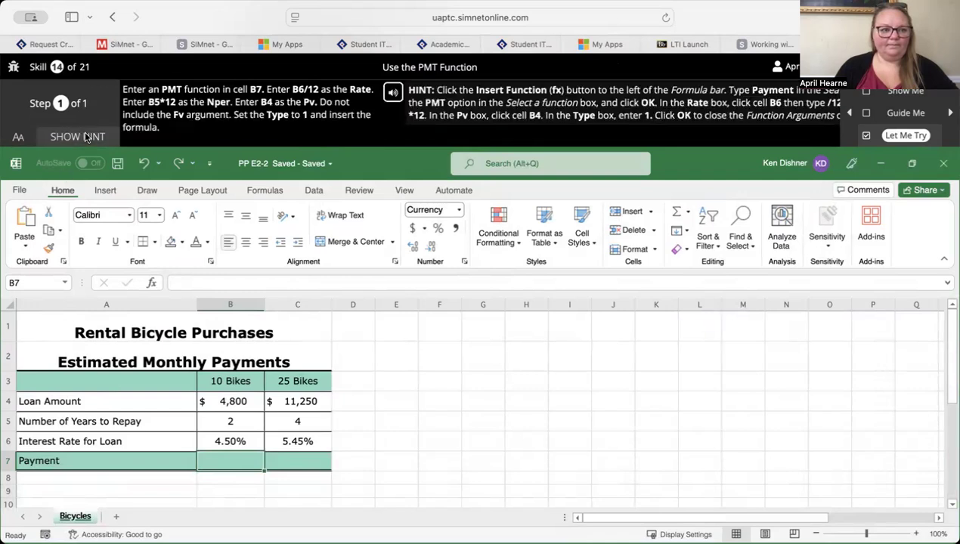
pyautogui.click(152, 283)
pyautogui.write('payment')
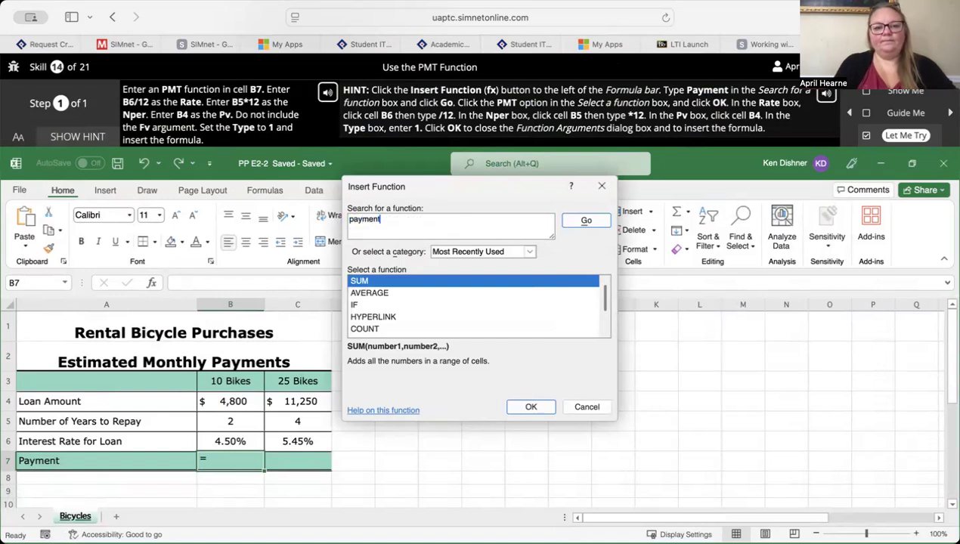
pyautogui.press('Return')
pyautogui.click(378, 329)
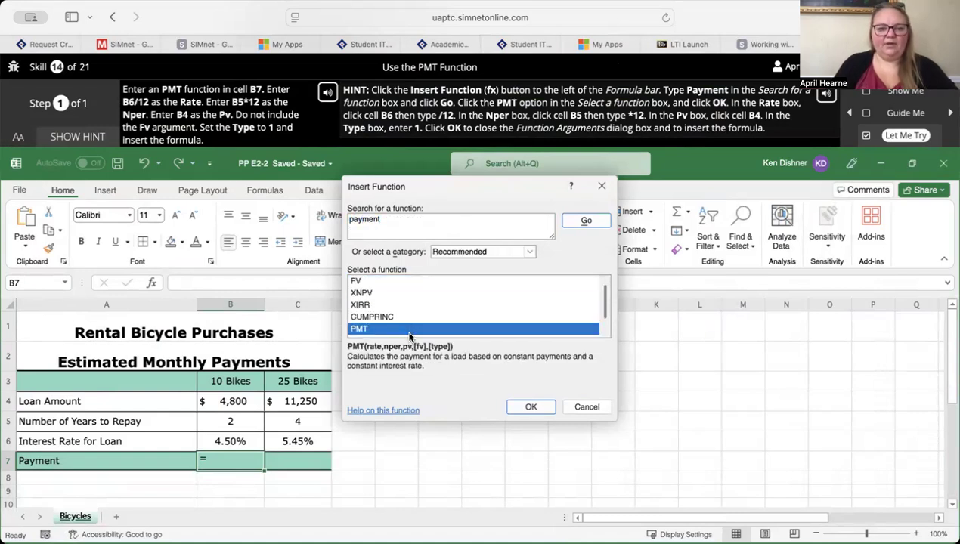
pyautogui.click(529, 409)
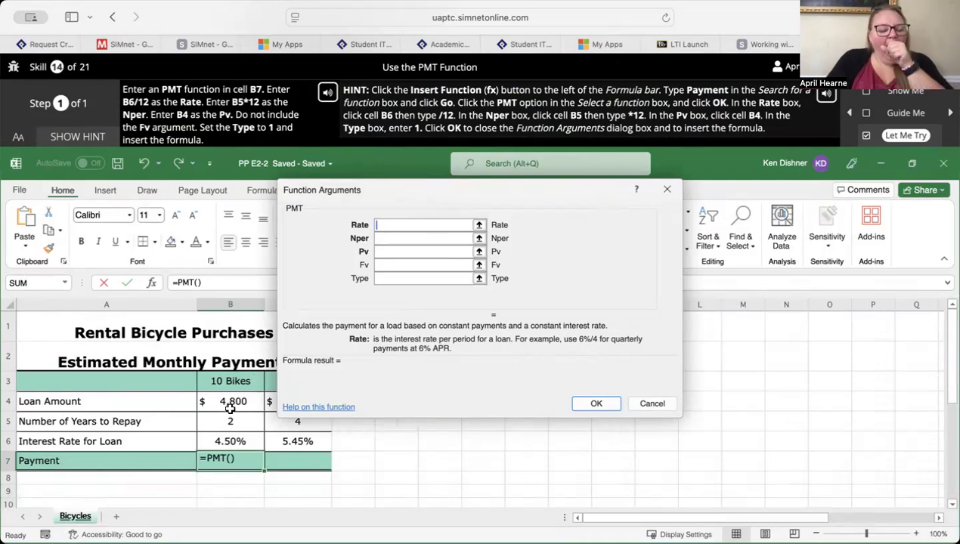
# - Complete the PMT formula in B7 with Rate B6/12, Nper B5*12, Pv B4, no Fv and Type 1
pyautogui.click(225, 445)
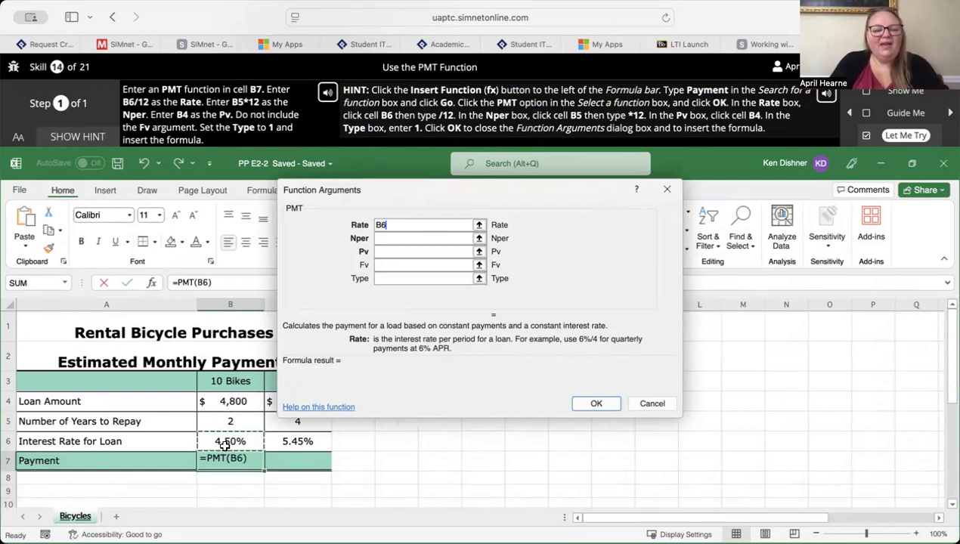
pyautogui.write('/12')
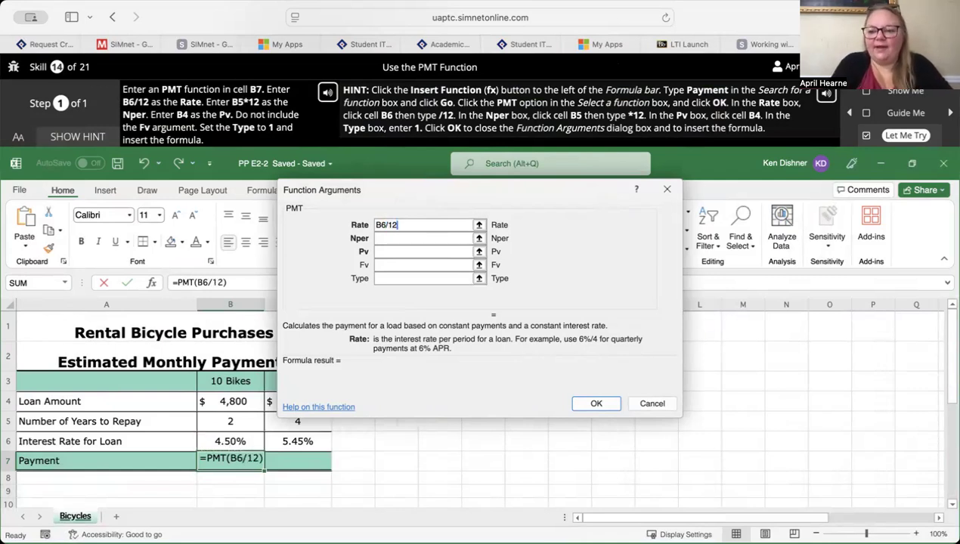
pyautogui.press('Tab')
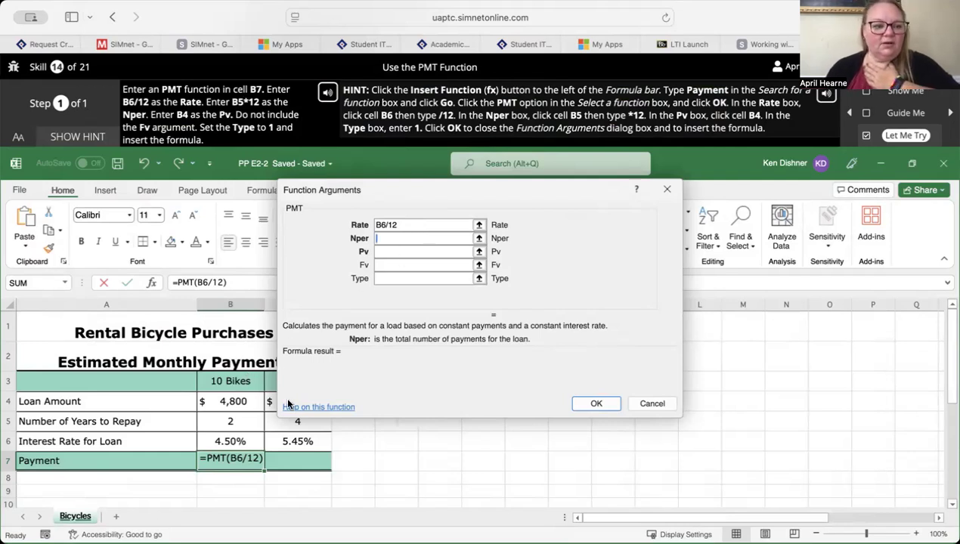
pyautogui.click(218, 423)
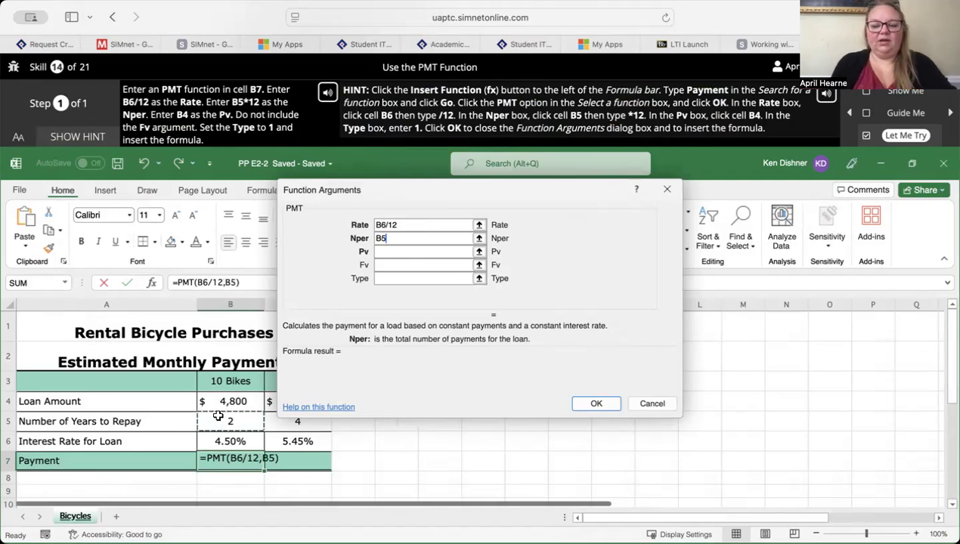
pyautogui.write('*12')
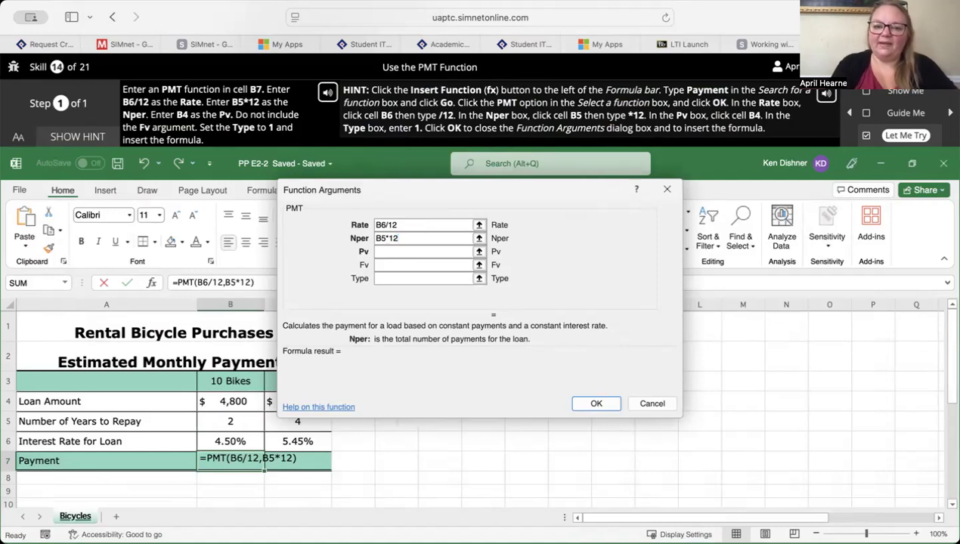
pyautogui.click(428, 251)
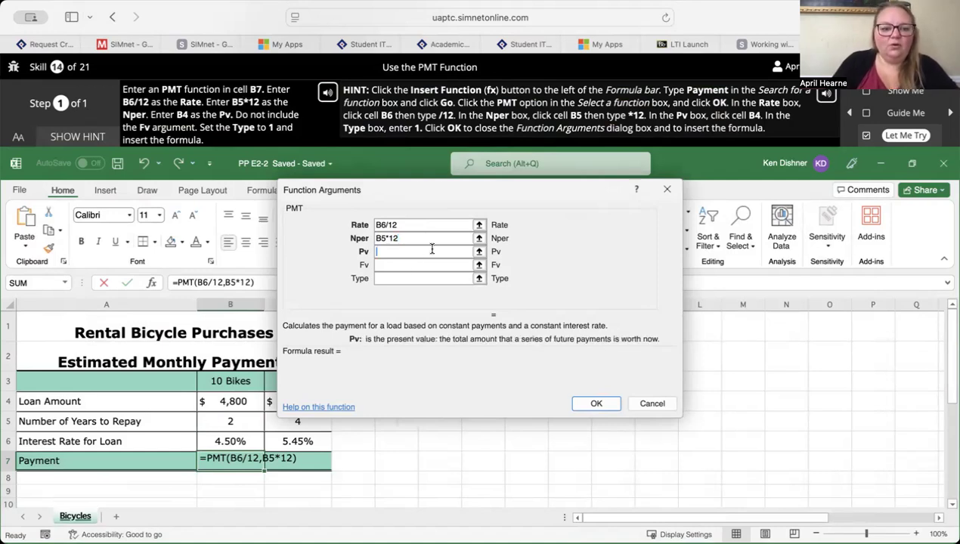
pyautogui.click(231, 399)
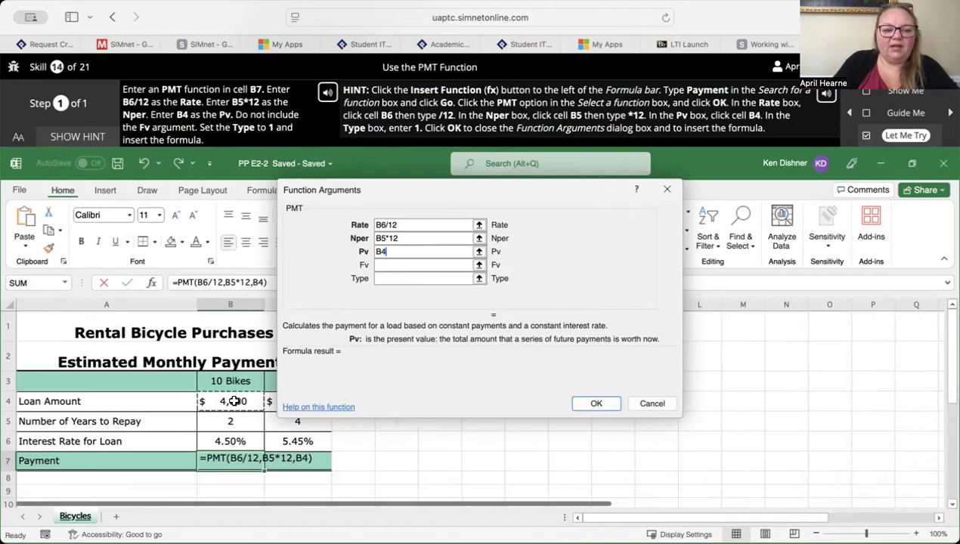
pyautogui.click(401, 279)
pyautogui.write('1')
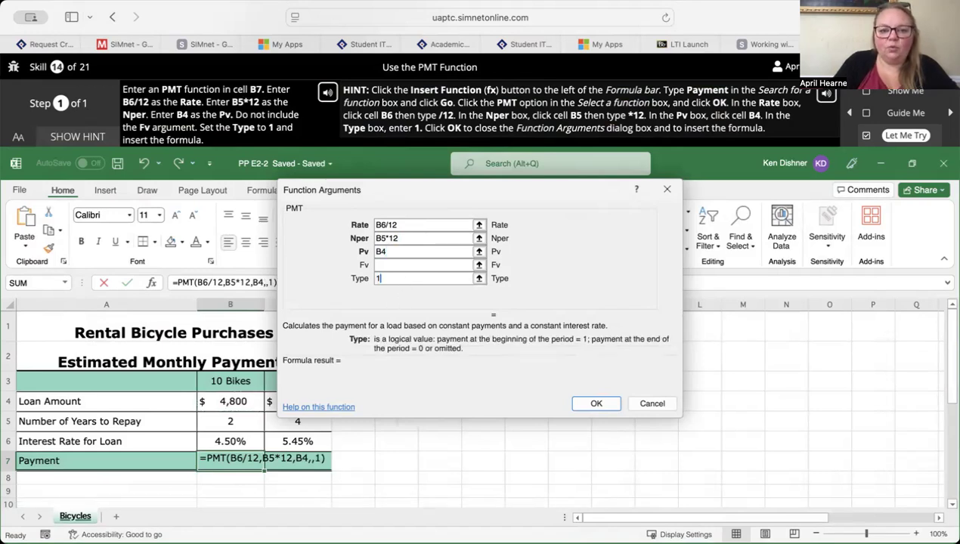
pyautogui.click(595, 404)
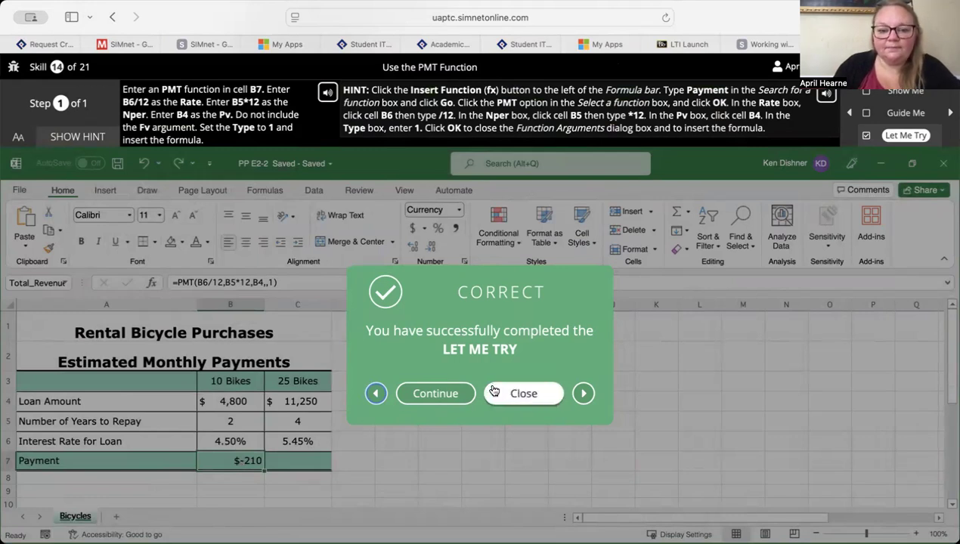
# - Continue to the Build an IF Function skill and open its Let Me Try exercise
pyautogui.click(436, 394)
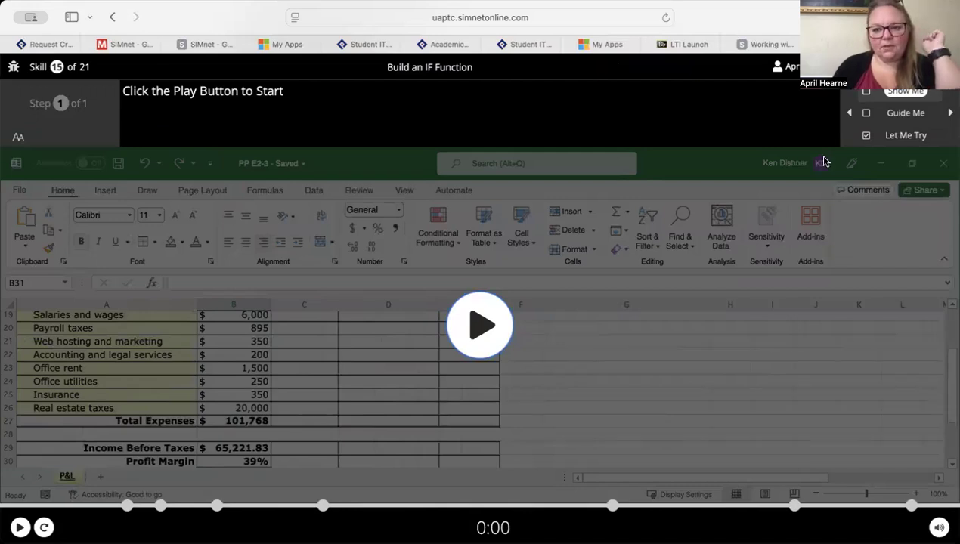
pyautogui.click(903, 135)
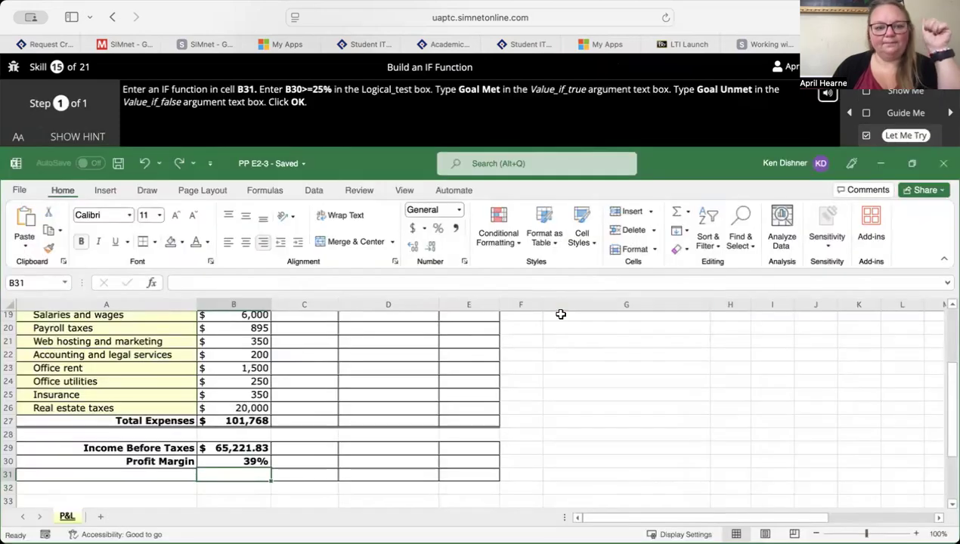
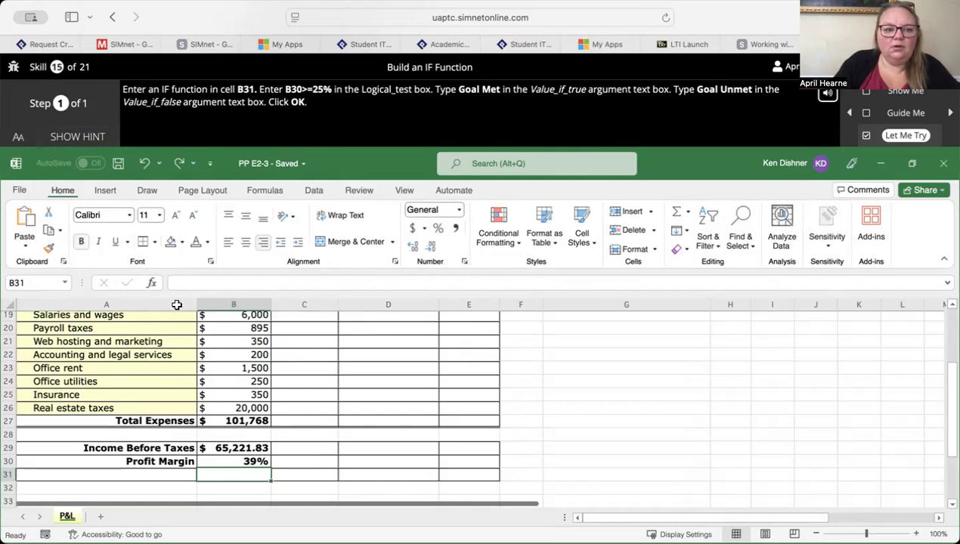
# - Display the exercise hint and insert the logical IF function in cell B31
pyautogui.click(153, 284)
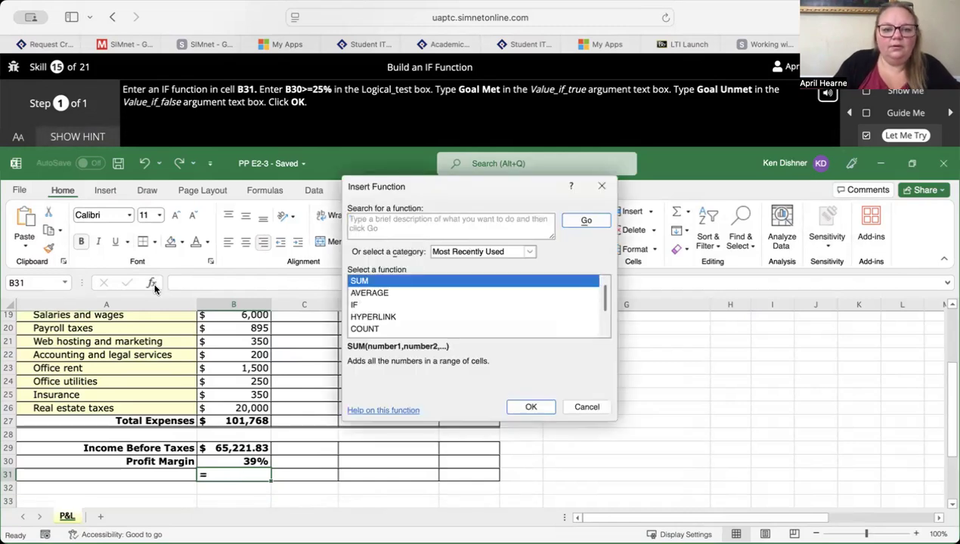
pyautogui.click(576, 406)
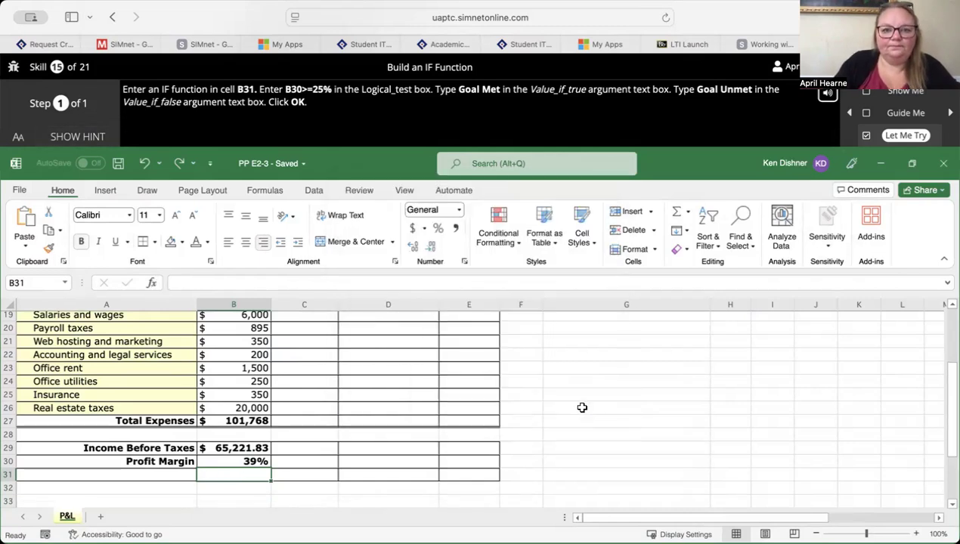
pyautogui.click(83, 136)
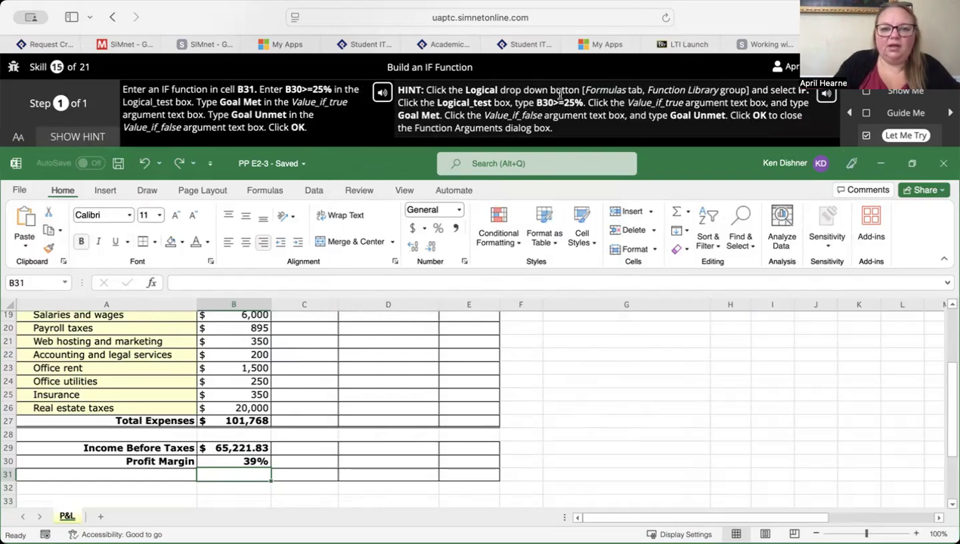
pyautogui.click(266, 191)
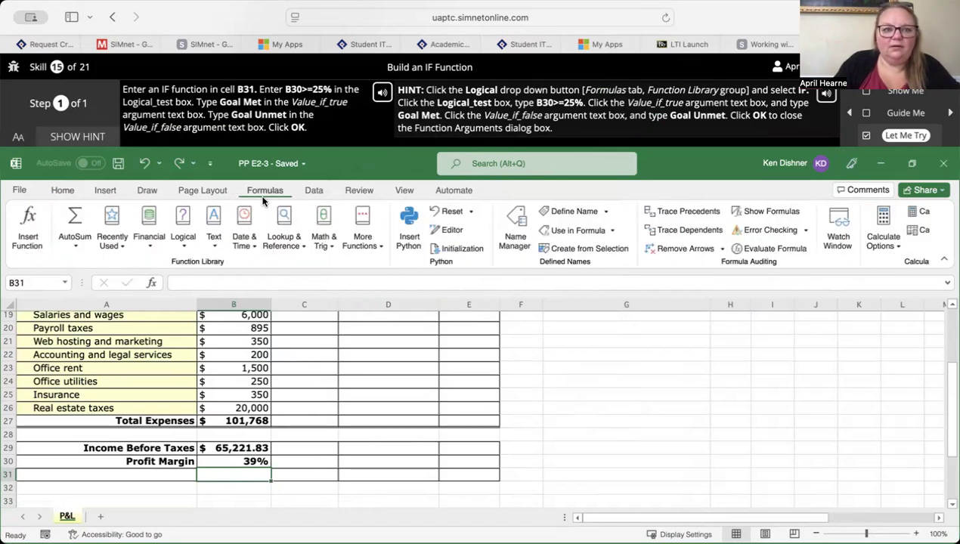
pyautogui.click(183, 236)
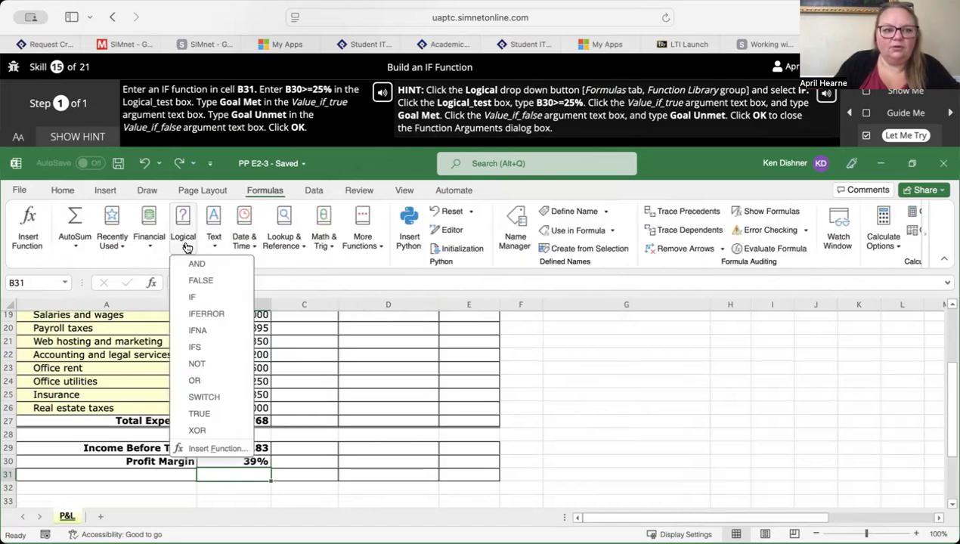
pyautogui.click(194, 299)
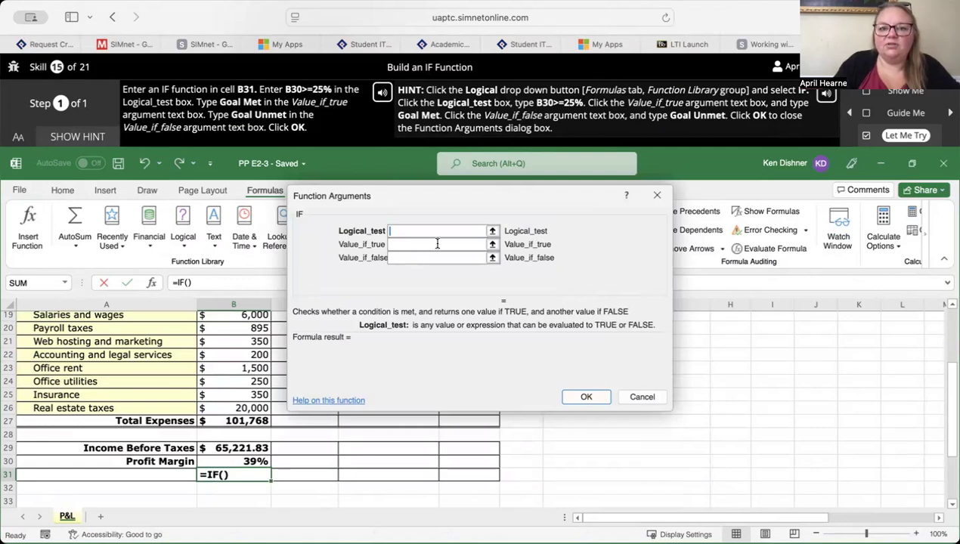
# - Complete the IF formula in B31 with Logical_test B30>=25%, Value_if_true Goal Met and Value_if_false Goal Unmet
pyautogui.write('B')
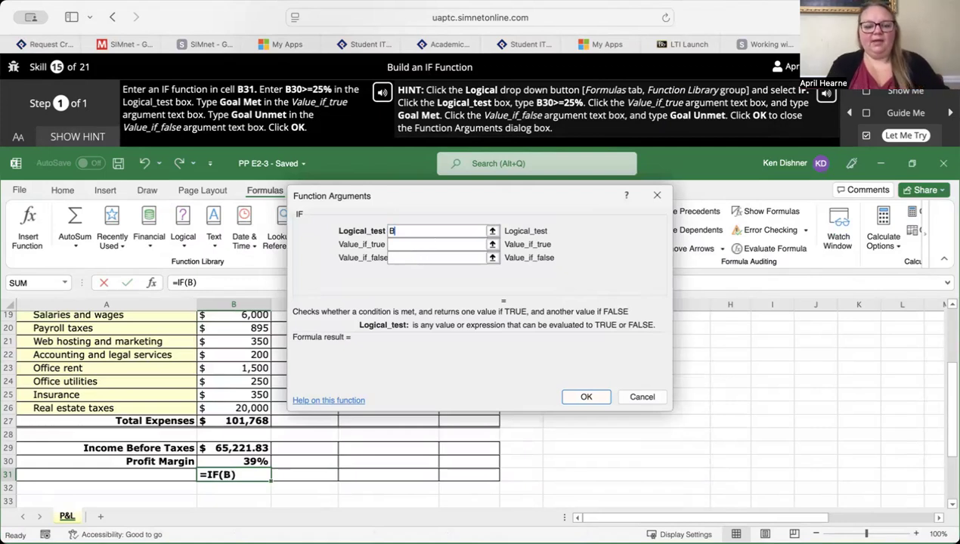
pyautogui.write('30>')
pyautogui.press('BackSpace')
pyautogui.write('>=')
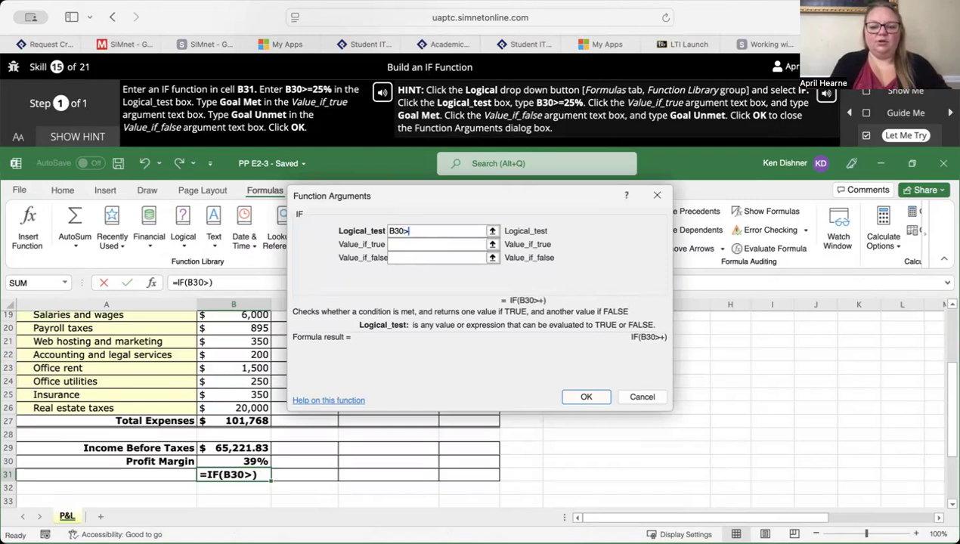
pyautogui.write('25%')
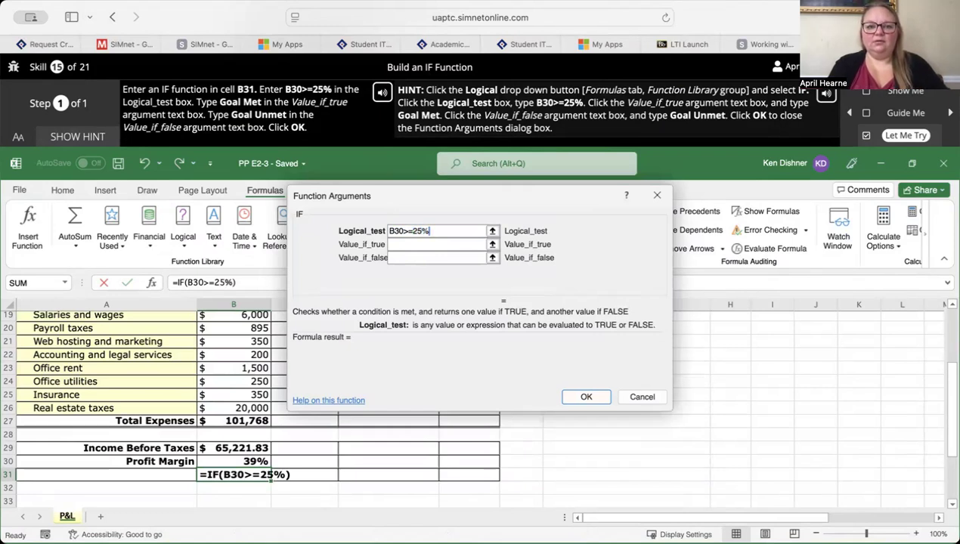
pyautogui.press('Tab')
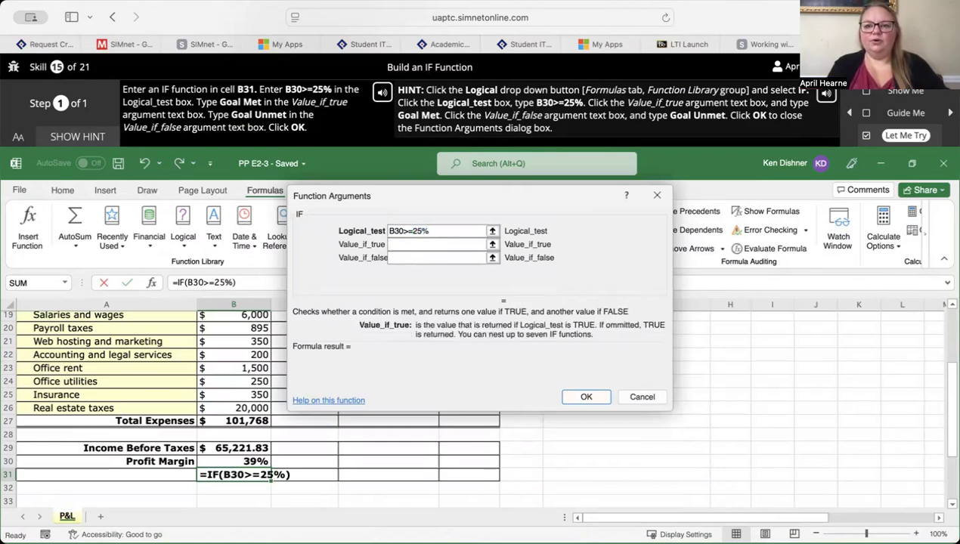
pyautogui.write('Goal Met')
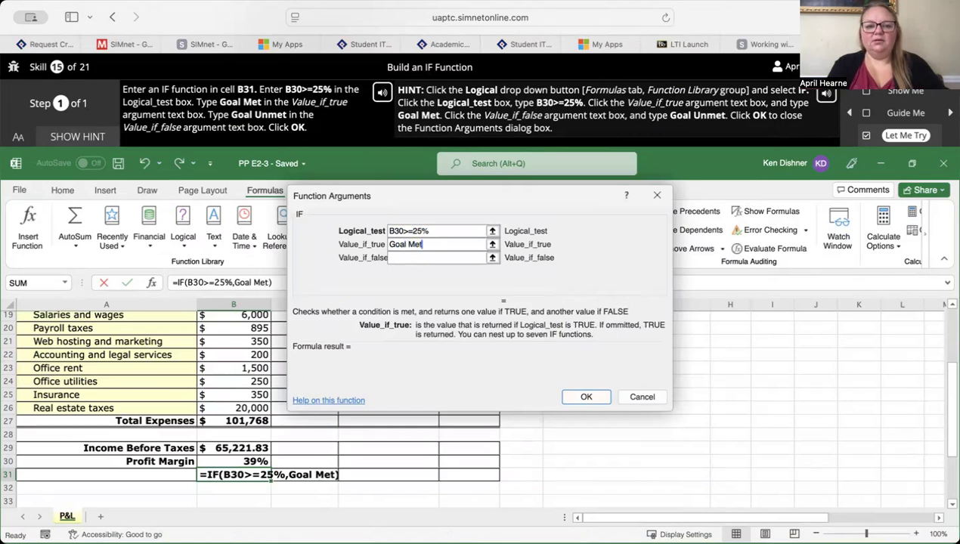
pyautogui.press('Tab')
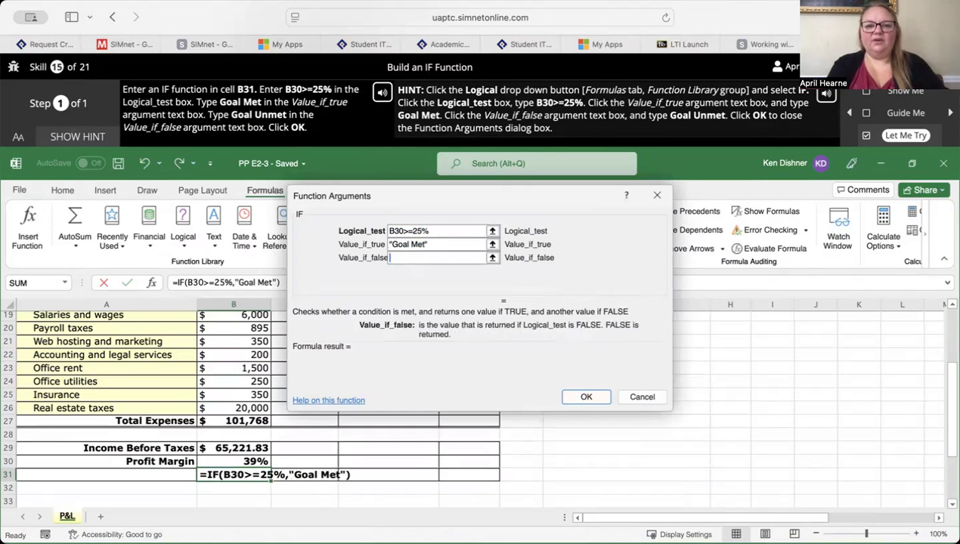
pyautogui.write('Goal Unmet')
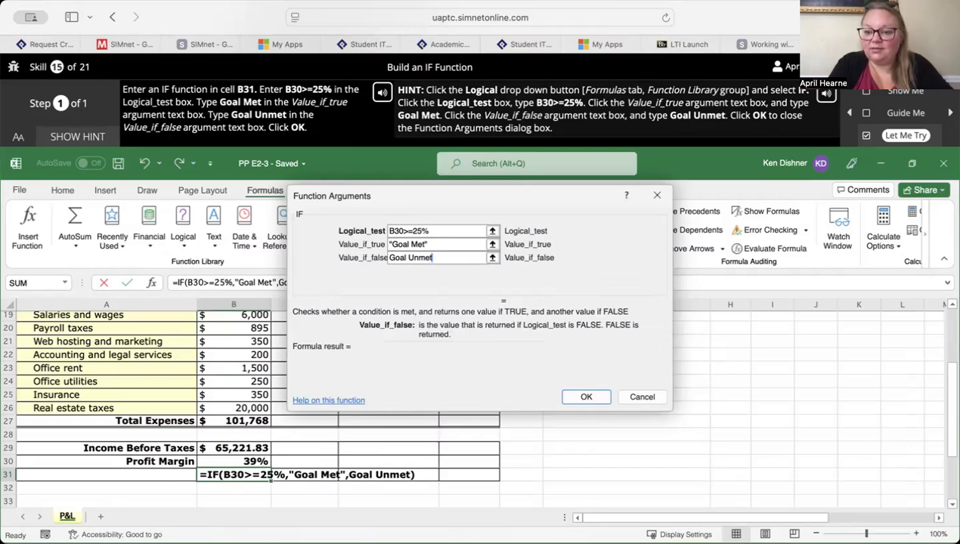
pyautogui.press('Return')
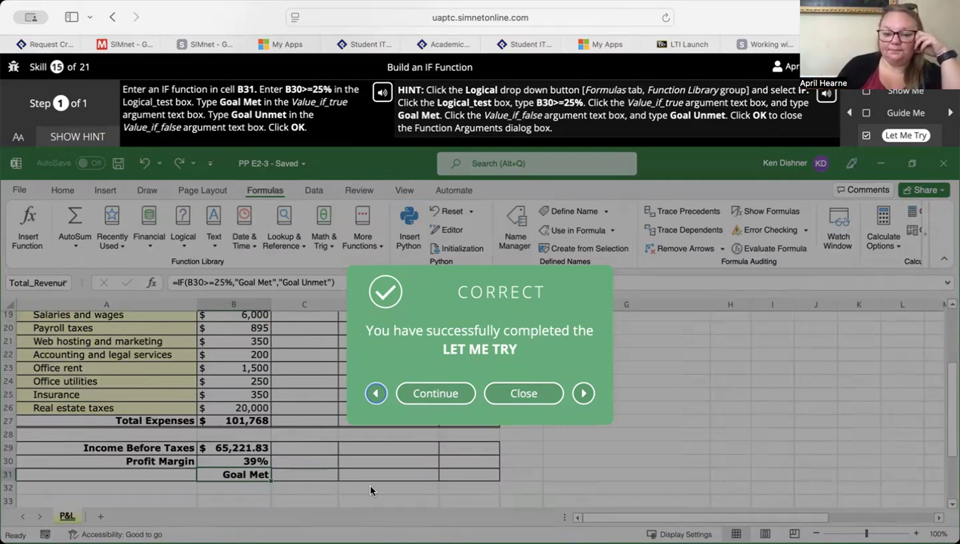
# - Continue to the Use the XLOOKUP Function skill, open its Let Me Try exercise and display the hint
pyautogui.click(437, 403)
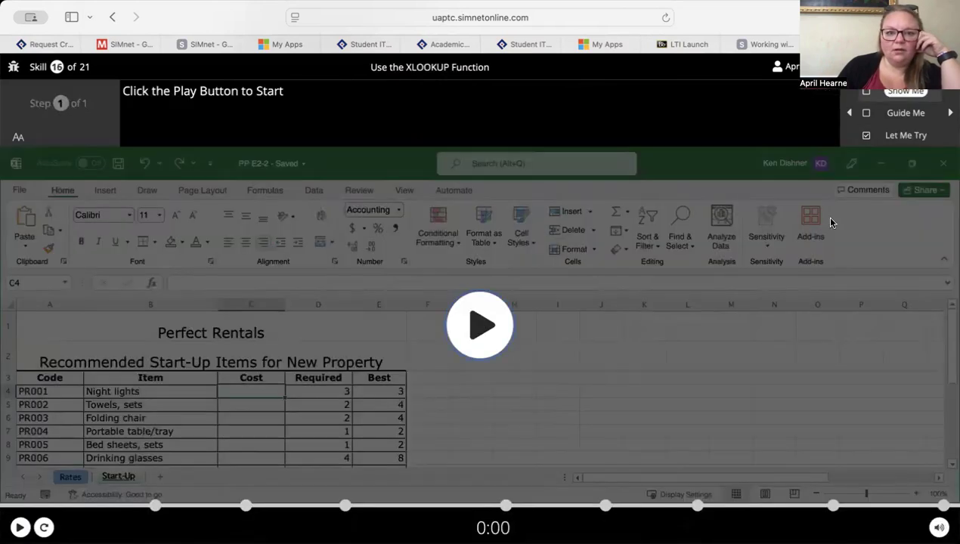
pyautogui.click(914, 135)
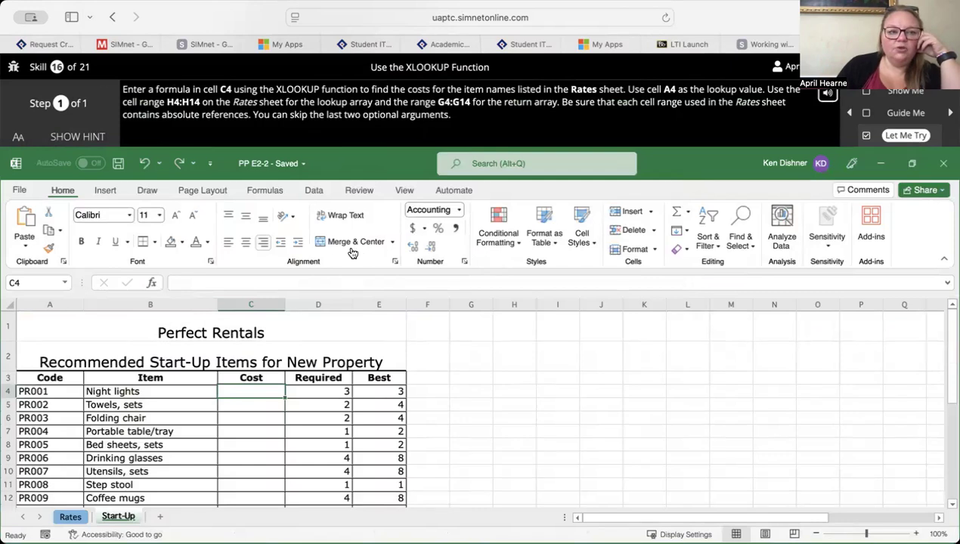
pyautogui.click(95, 143)
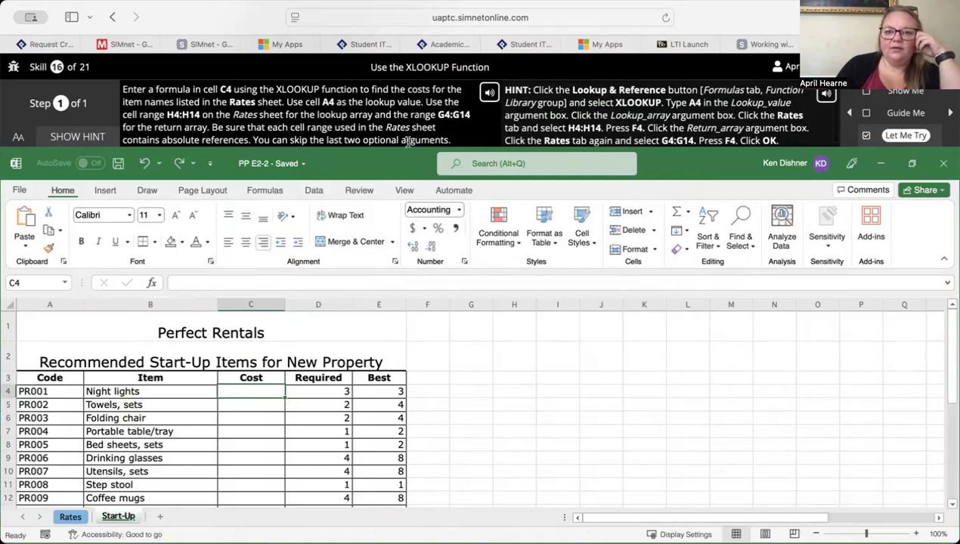
# - Insert the XLOOKUP function in cell C4 with cell A4 as the Lookup_value
pyautogui.click(266, 191)
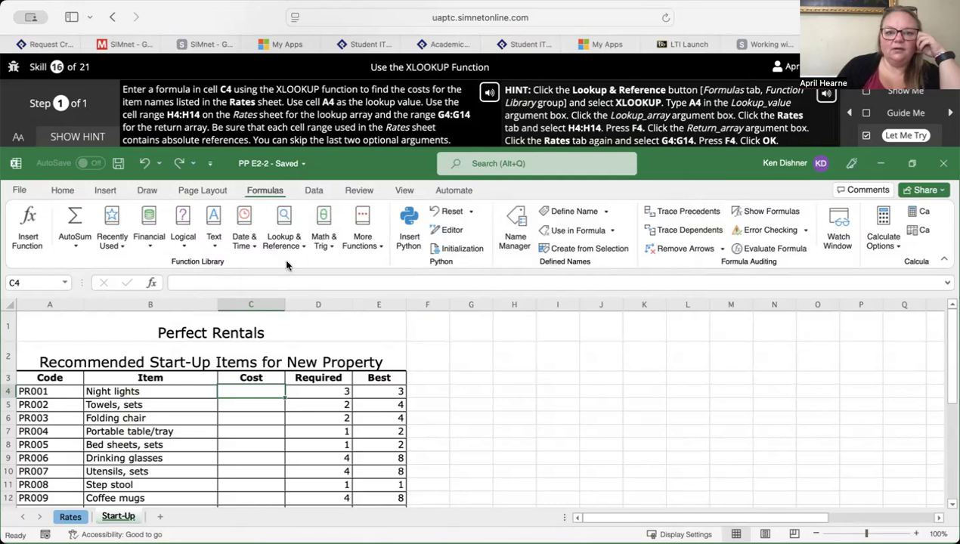
pyautogui.click(285, 231)
pyautogui.scroll(-4, 307, 376)
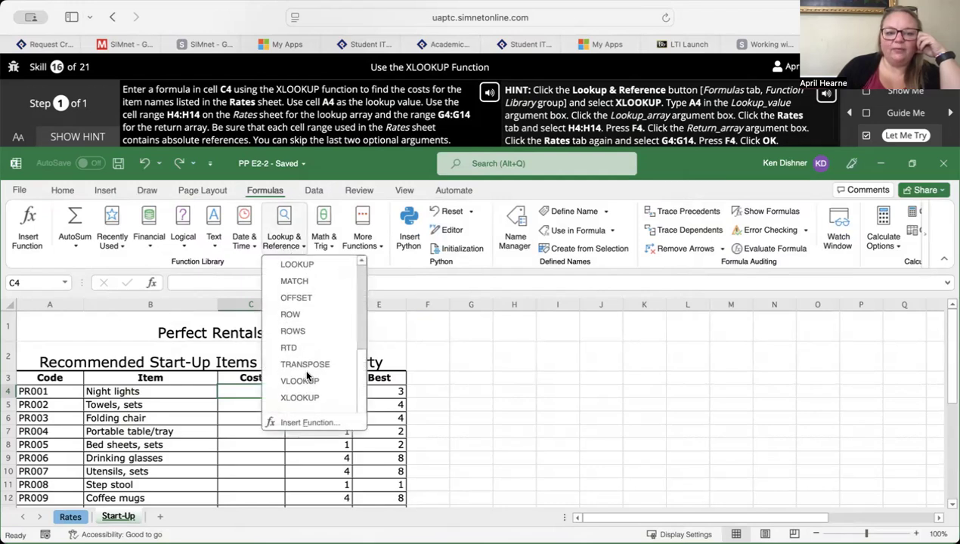
pyautogui.click(302, 398)
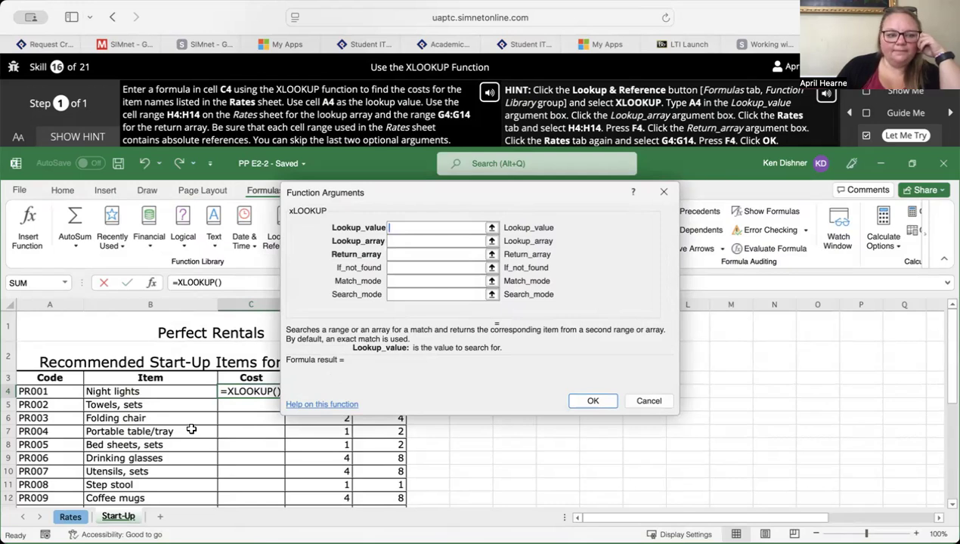
pyautogui.click(71, 392)
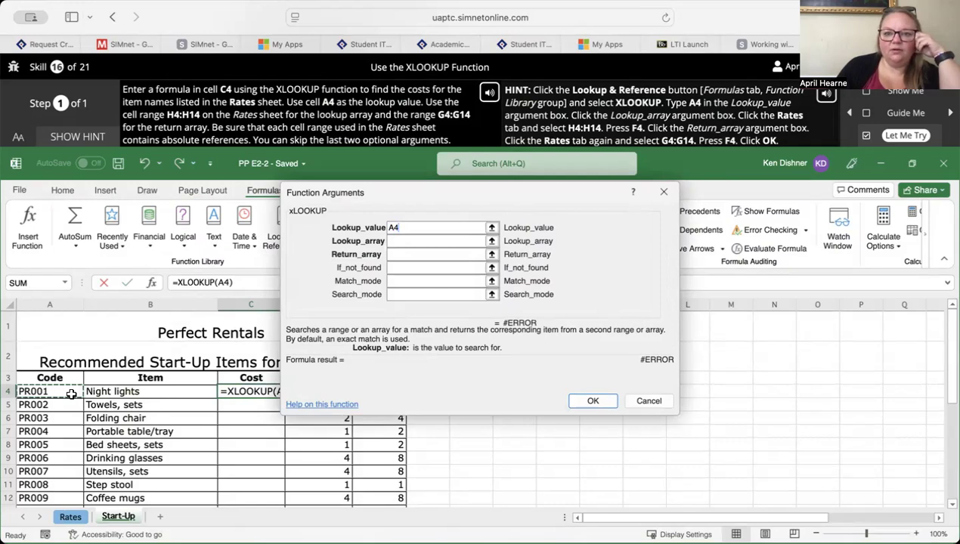
# - Move the Function Arguments dialog off the Rates sheet's lookup columns and set Lookup_array to Rates!H4:H14
pyautogui.click(422, 242)
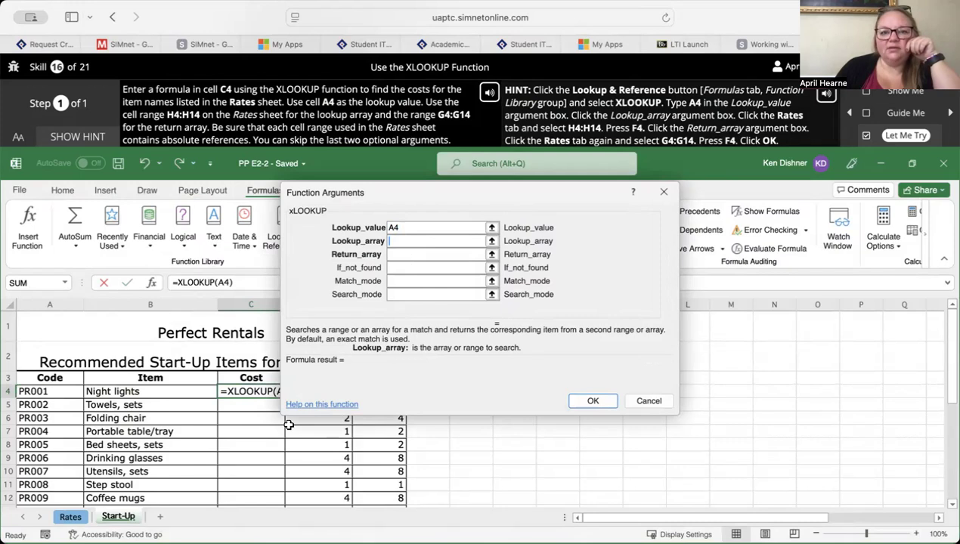
pyautogui.click(74, 517)
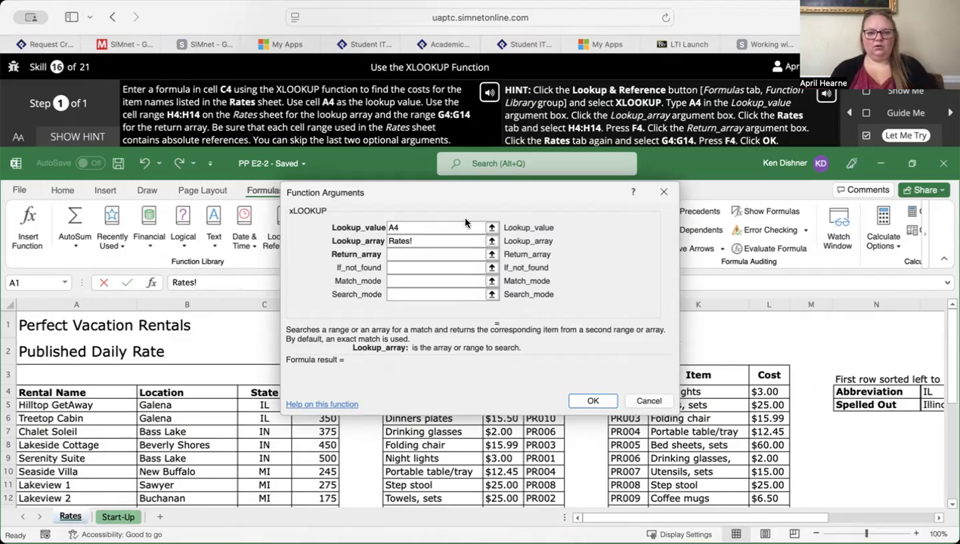
pyautogui.moveTo(484, 203); pyautogui.dragTo(213, 188)
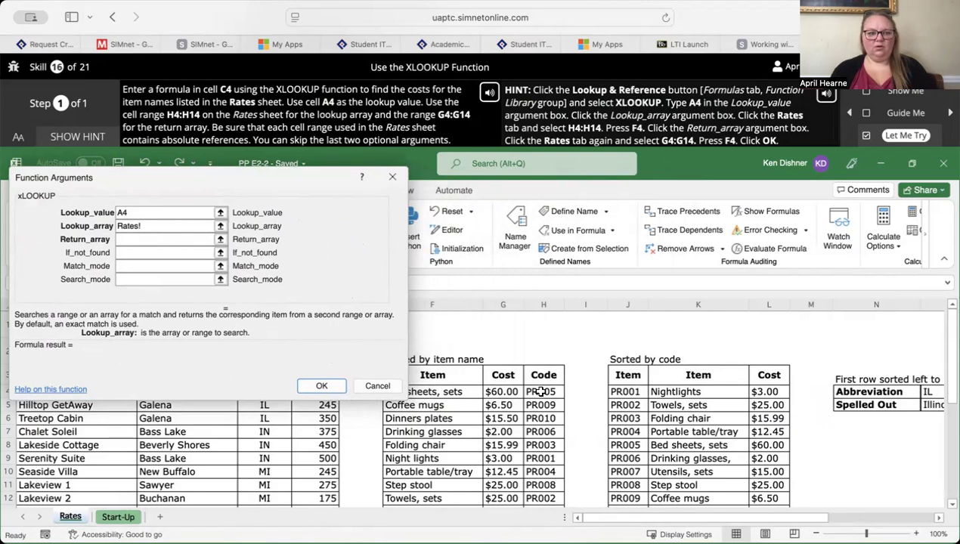
pyautogui.moveTo(542, 392); pyautogui.dragTo(554, 377)
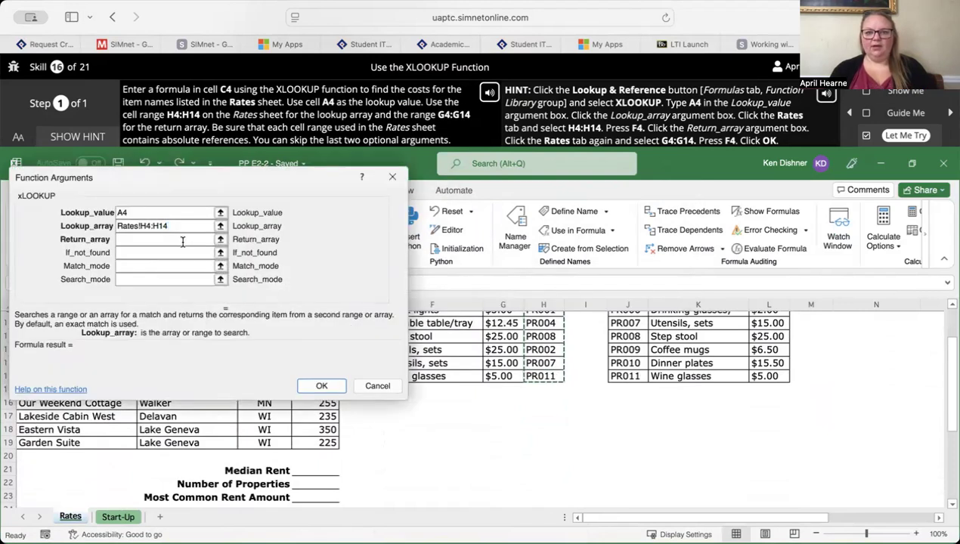
pyautogui.scroll(-1, 649, 126)
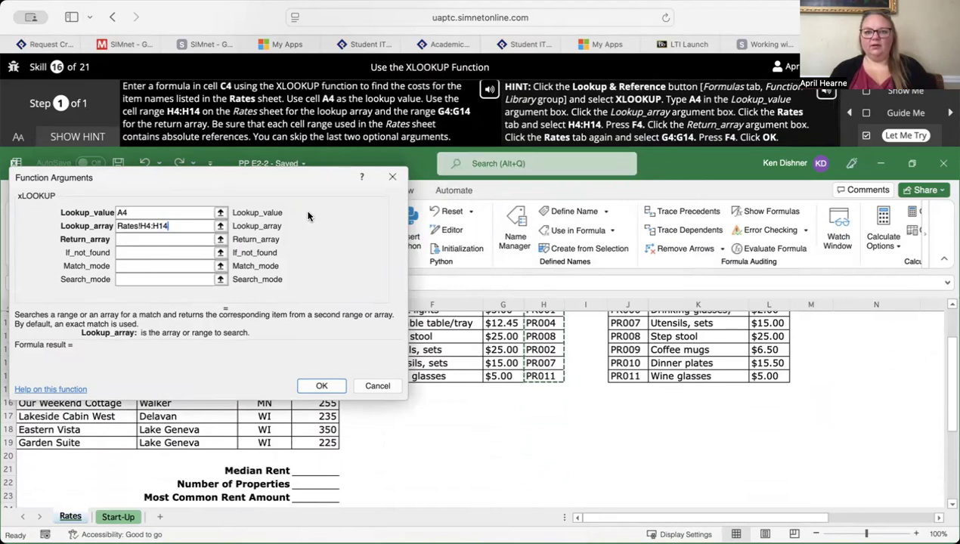
pyautogui.click(72, 517)
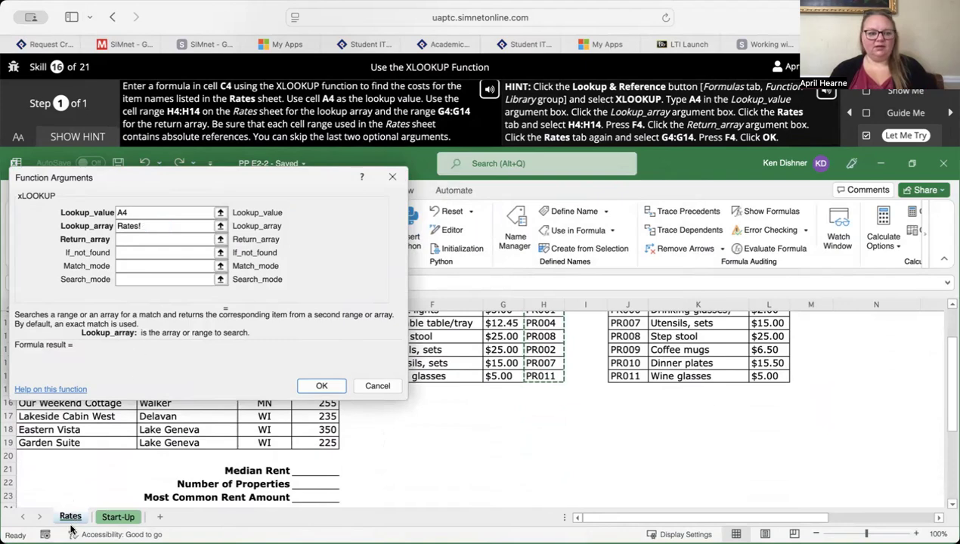
pyautogui.scroll(3, 476, 322)
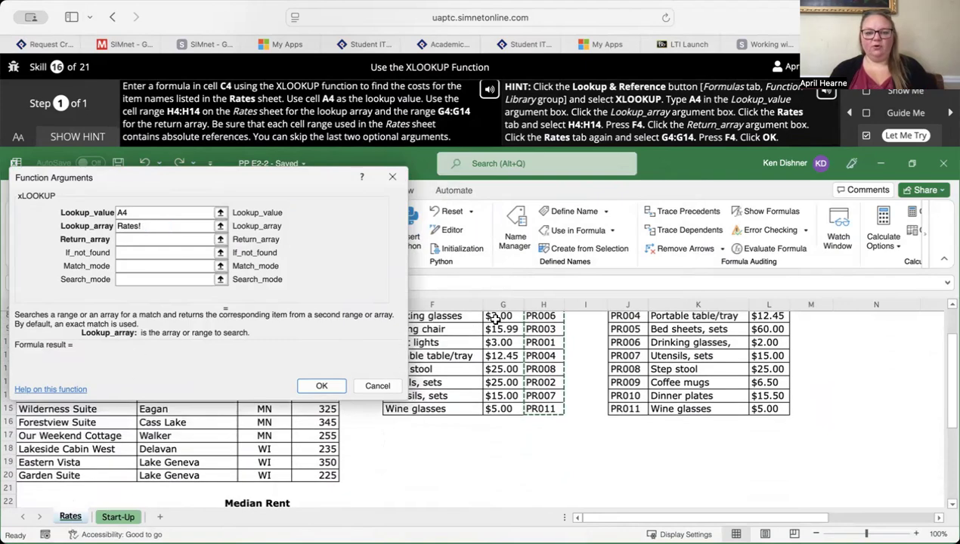
pyautogui.scroll(3, 495, 319)
pyautogui.scroll(-1, 497, 341)
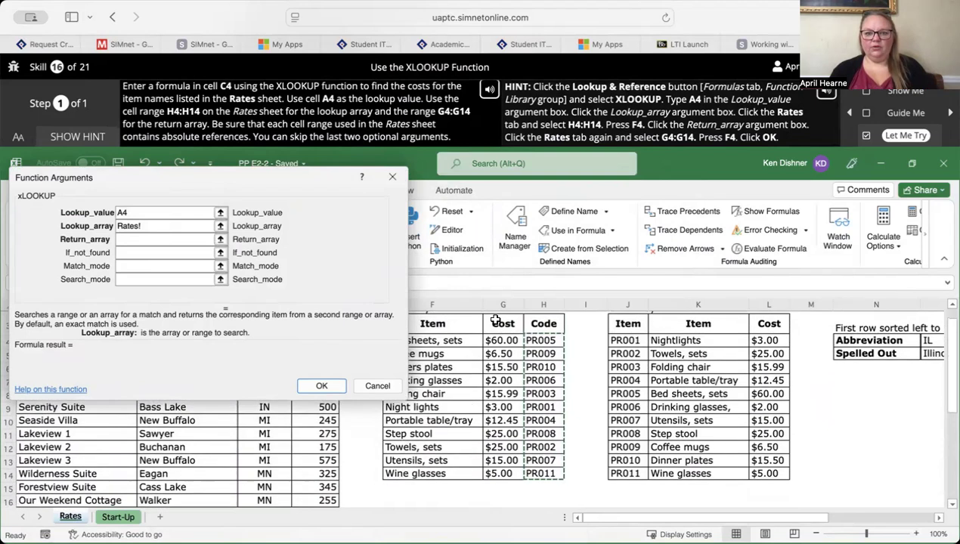
pyautogui.moveTo(496, 340); pyautogui.dragTo(500, 466)
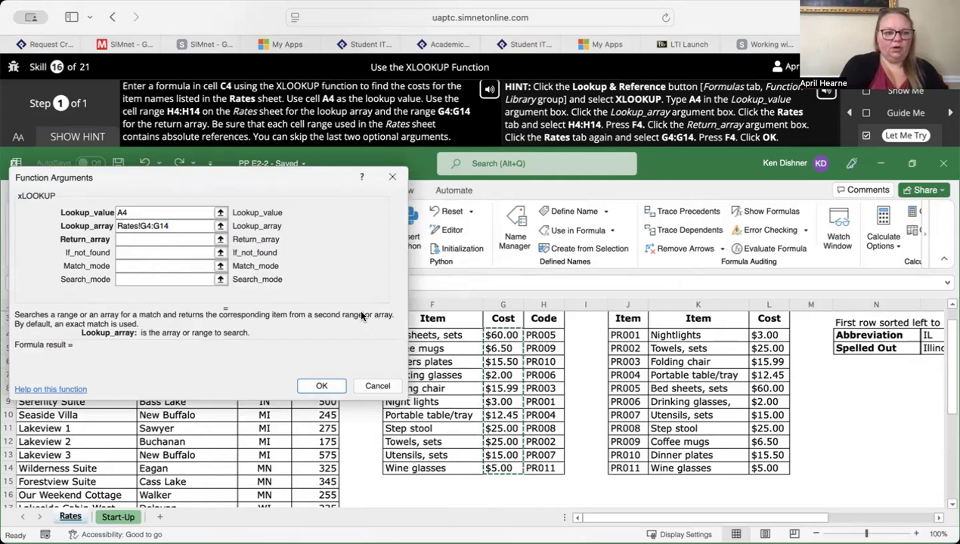
pyautogui.press('BackSpace')
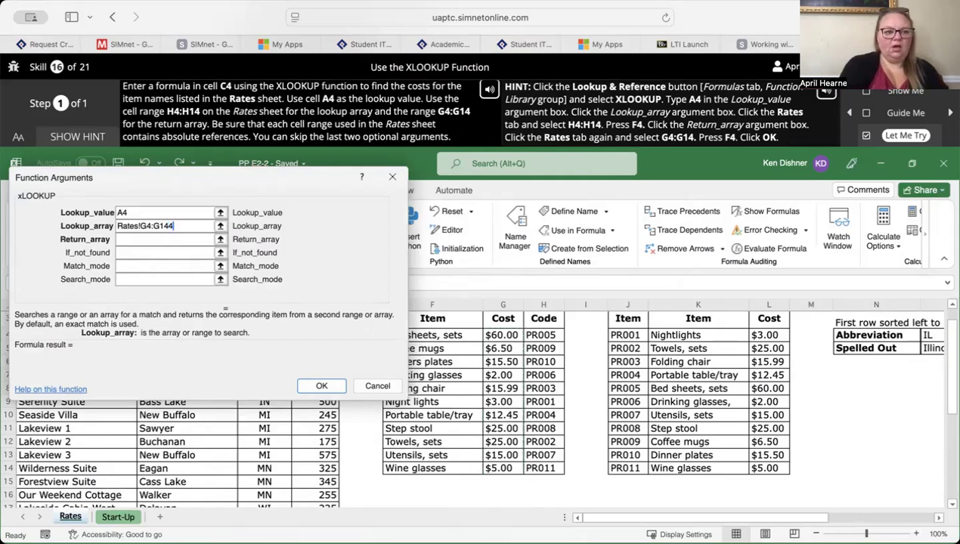
pyautogui.press('BackSpace')
pyautogui.press('BackSpace')
pyautogui.press('BackSpace')
pyautogui.press('BackSpace')
pyautogui.press('BackSpace')
pyautogui.press('BackSpace')
pyautogui.press('BackSpace')
pyautogui.press('BackSpace')
pyautogui.press('BackSpace')
pyautogui.press('BackSpace')
pyautogui.press('BackSpace')
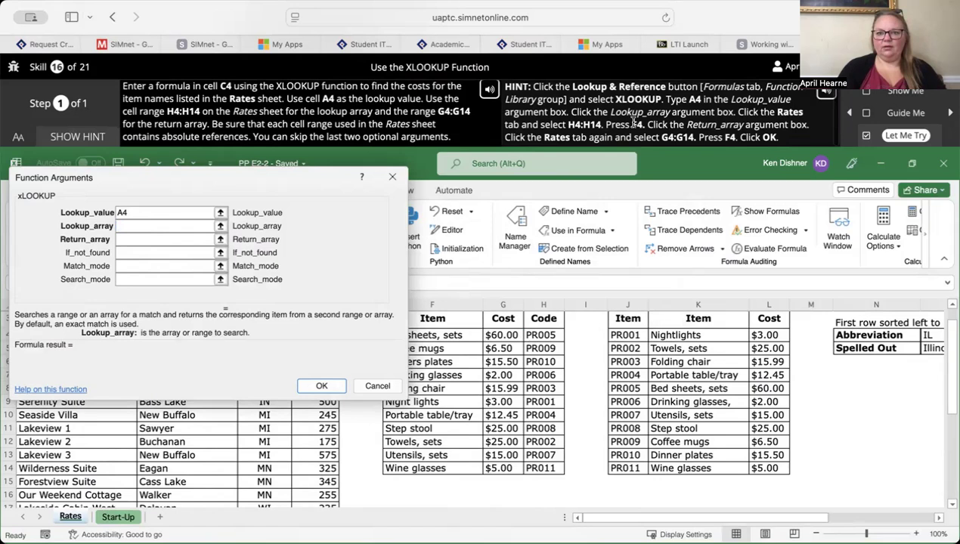
# - Set Lookup_array to H4:H14 on the Rates sheet and try to make the range absolute
pyautogui.click(70, 517)
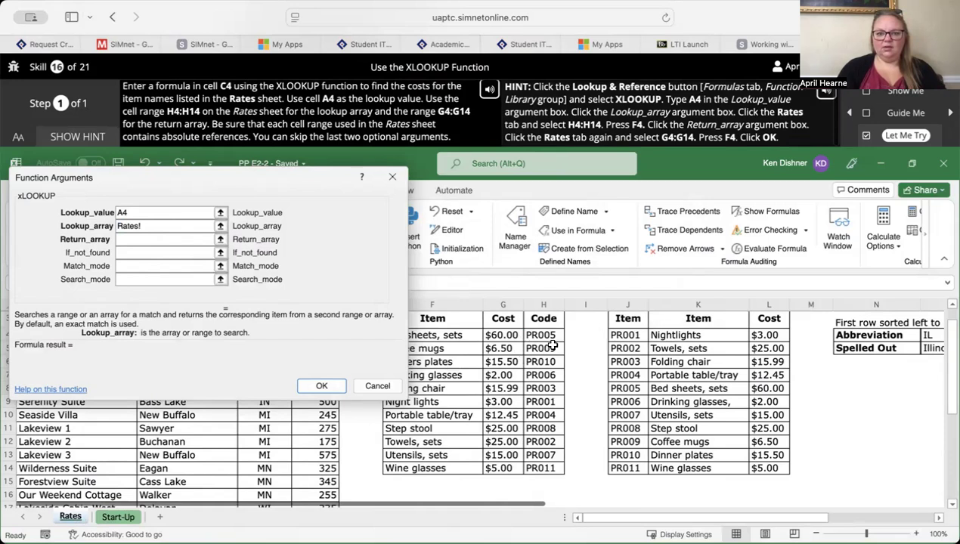
pyautogui.moveTo(542, 335); pyautogui.dragTo(542, 465)
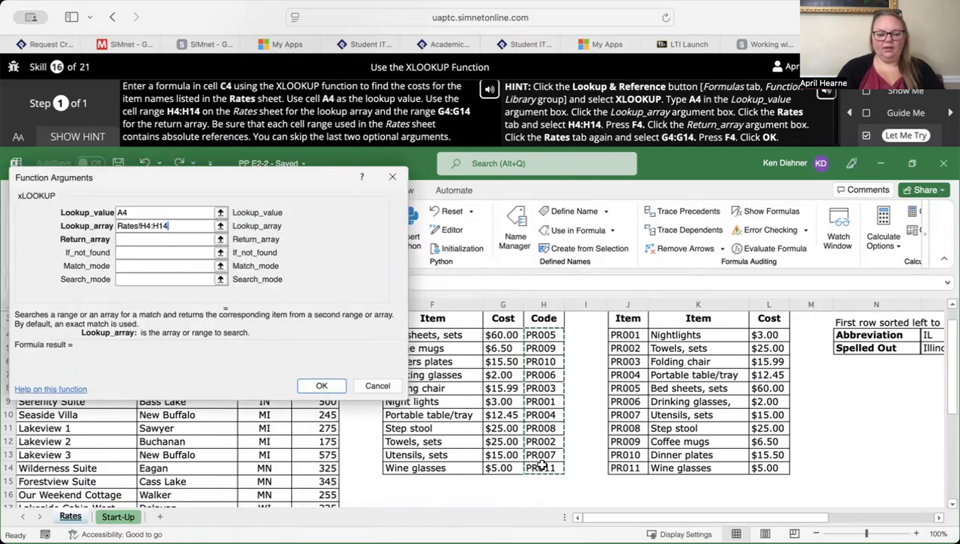
pyautogui.write('4')
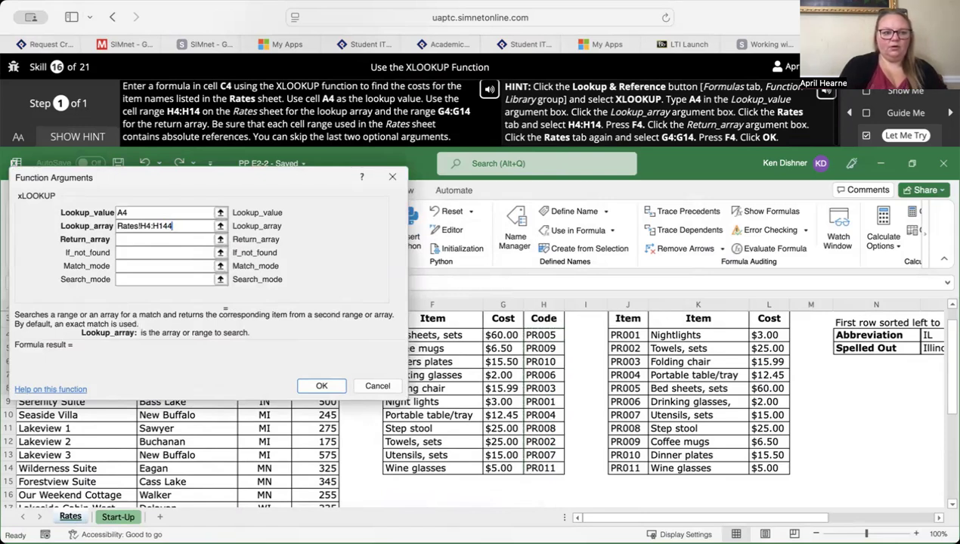
pyautogui.press('BackSpace')
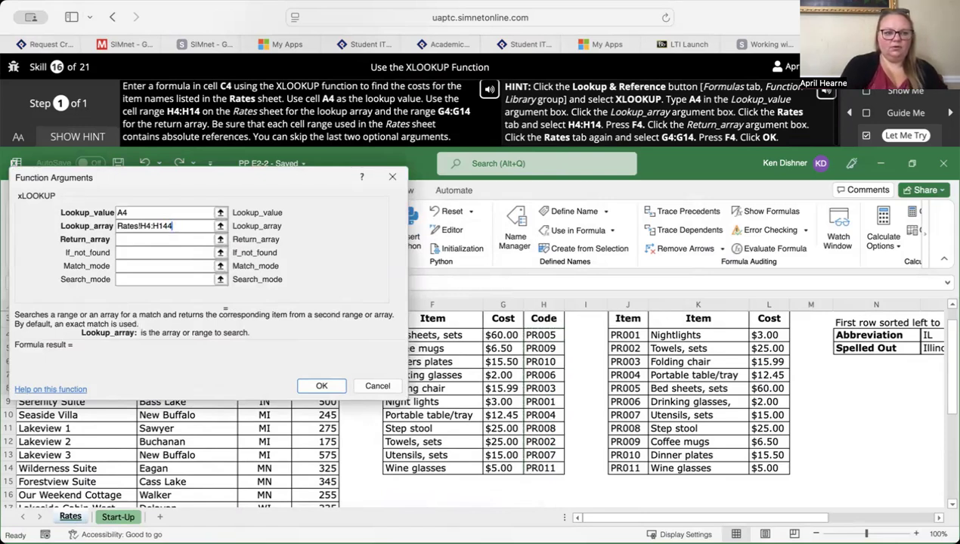
pyautogui.press('F4')
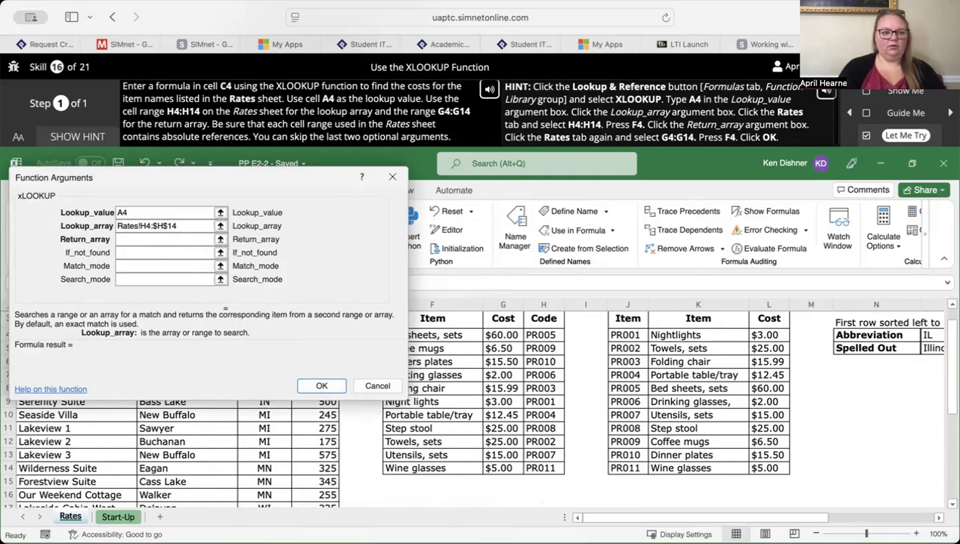
# - Set Return_array to the absolute range Rates!$G$4:$G$14 and submit the XLOOKUP formula
pyautogui.click(146, 240)
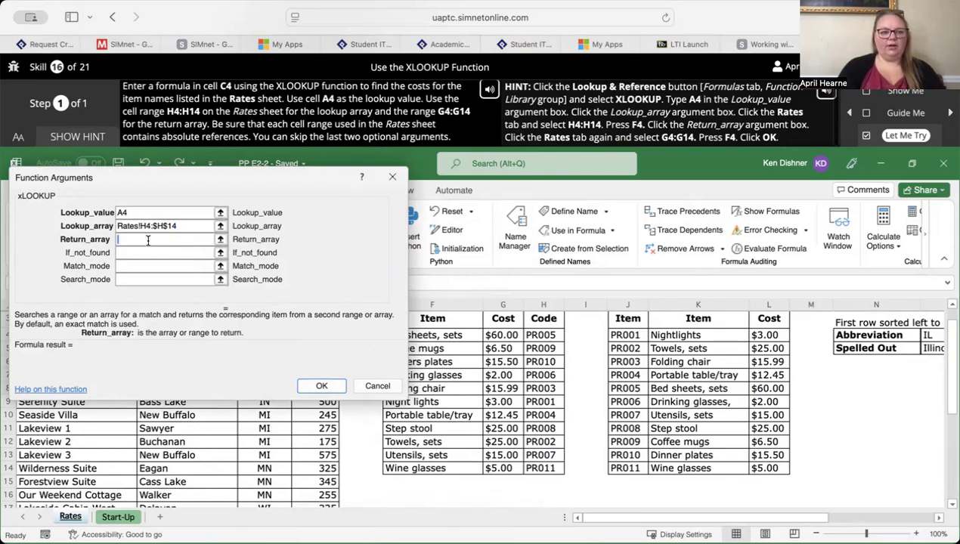
pyautogui.click(71, 516)
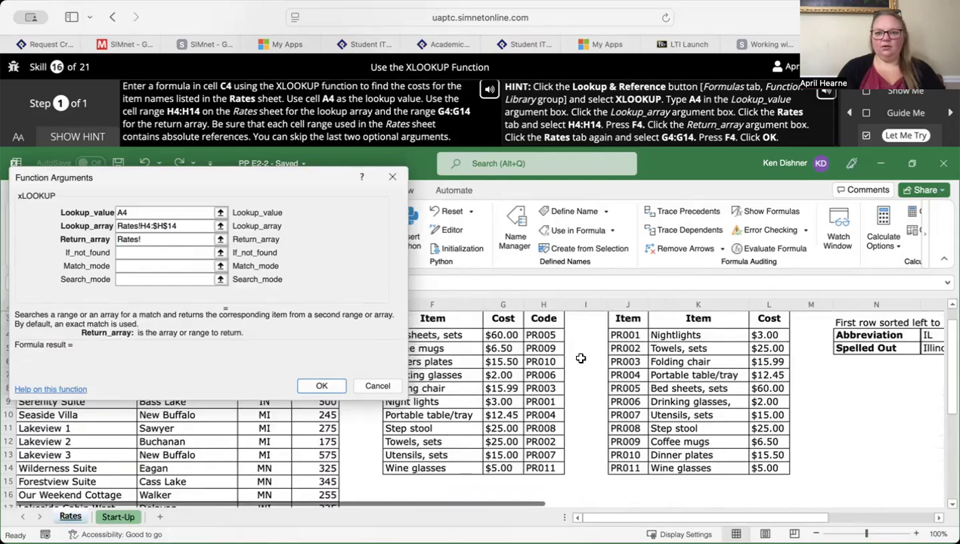
pyautogui.moveTo(499, 336); pyautogui.dragTo(507, 465)
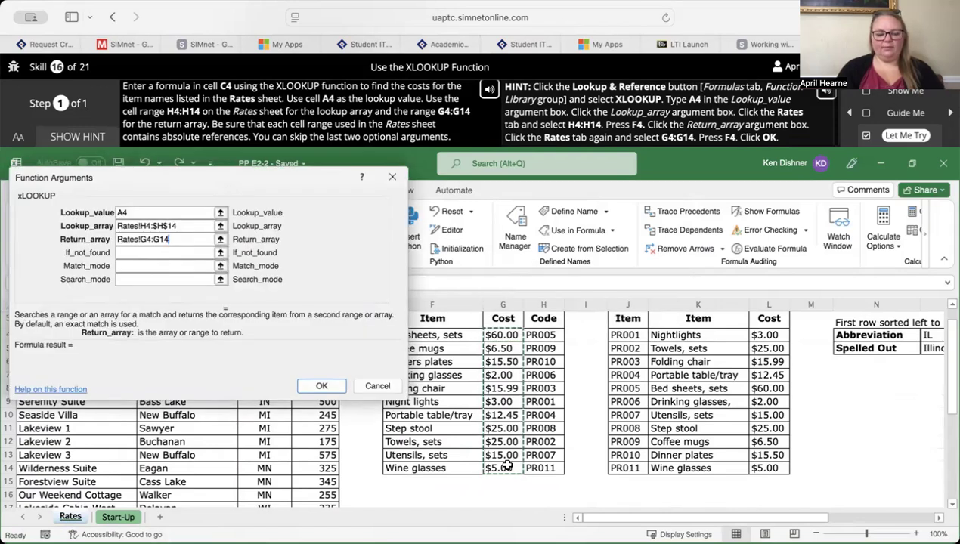
pyautogui.press('F4')
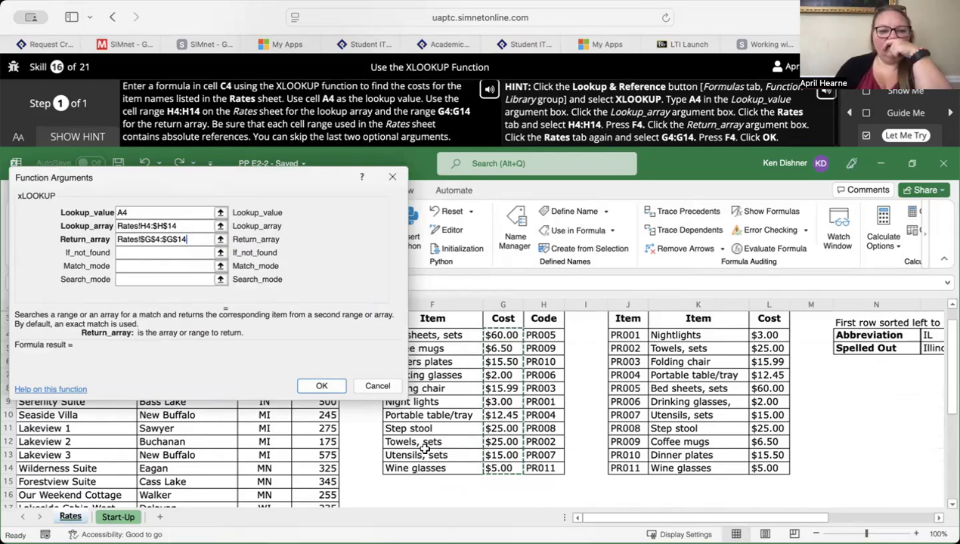
pyautogui.click(322, 386)
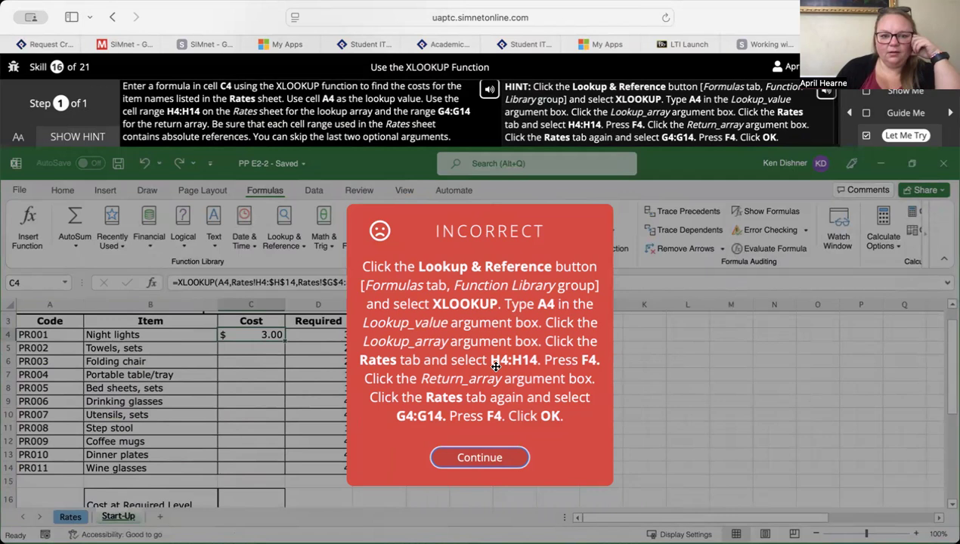
pyautogui.click(484, 457)
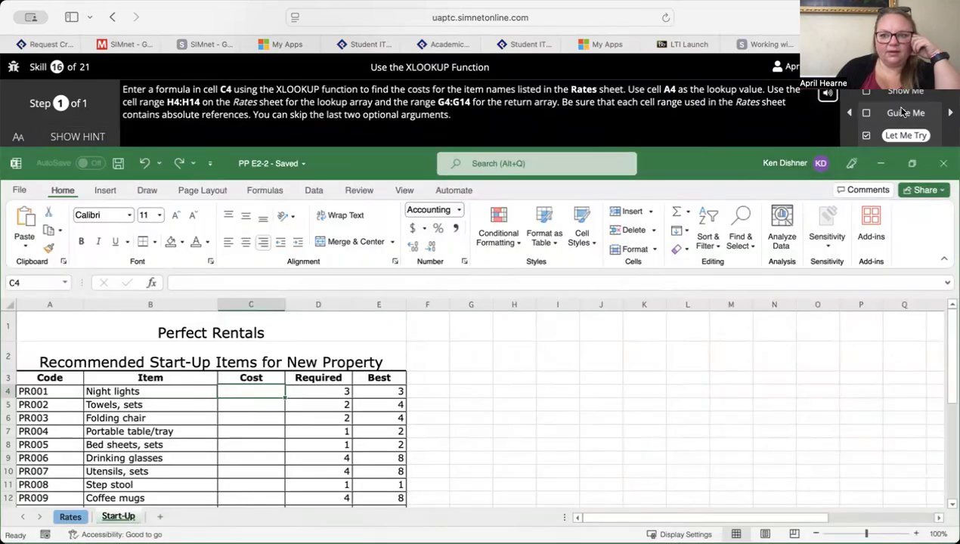
# - Switch to the skill's Guide Me exercise and insert the XLOOKUP function in cell C4
pyautogui.click(904, 112)
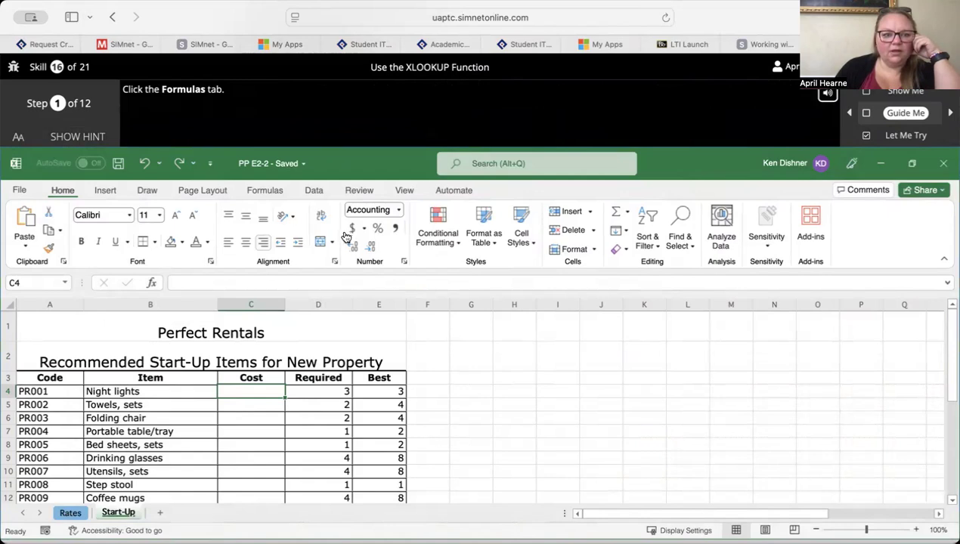
pyautogui.click(273, 190)
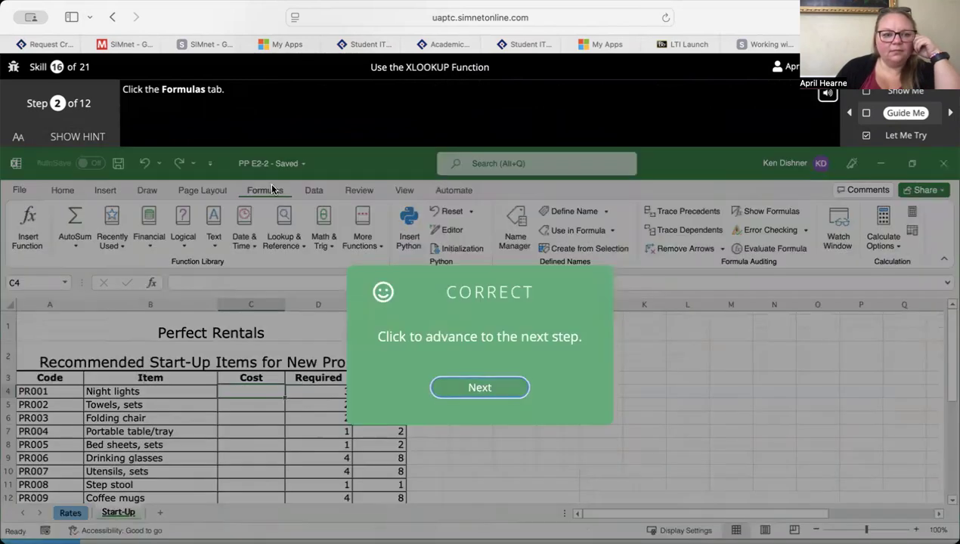
pyautogui.click(481, 388)
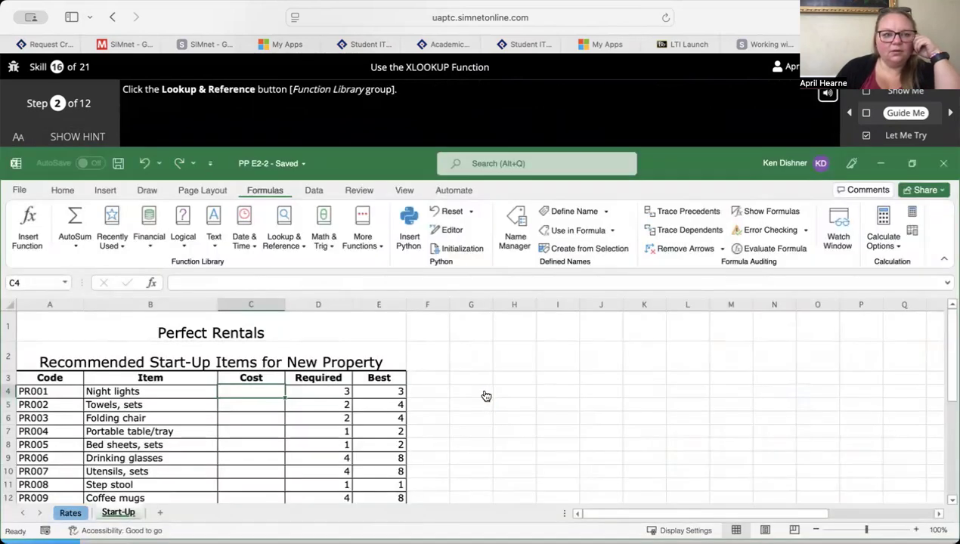
pyautogui.click(285, 240)
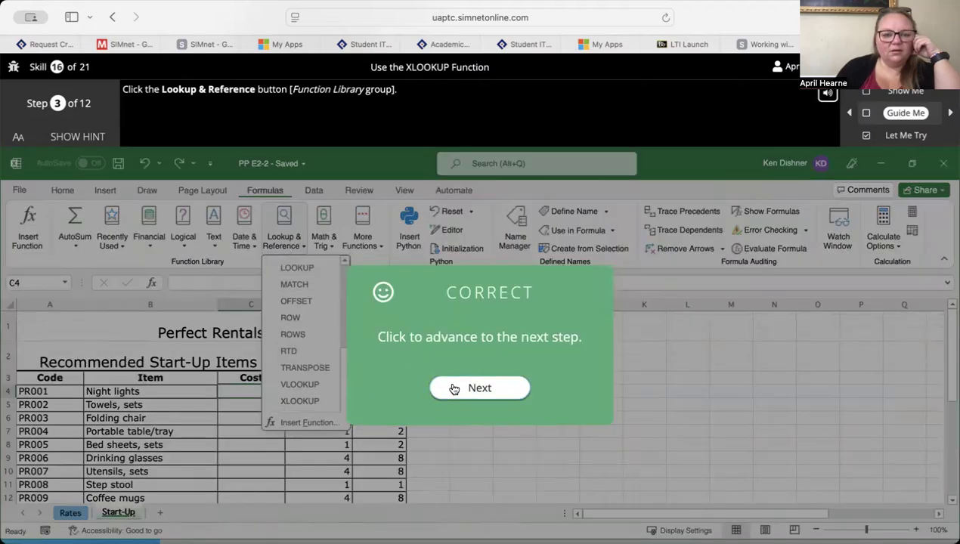
pyautogui.click(454, 389)
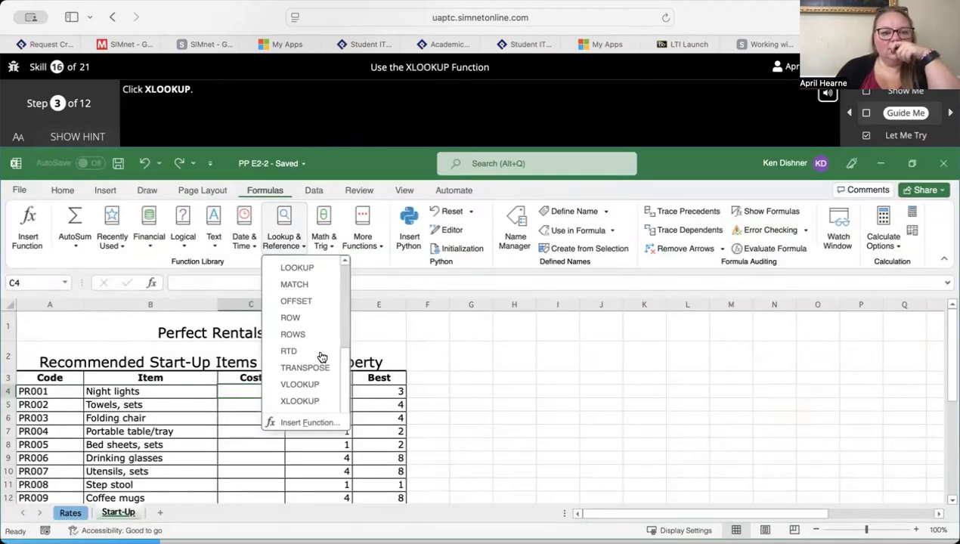
pyautogui.click(304, 401)
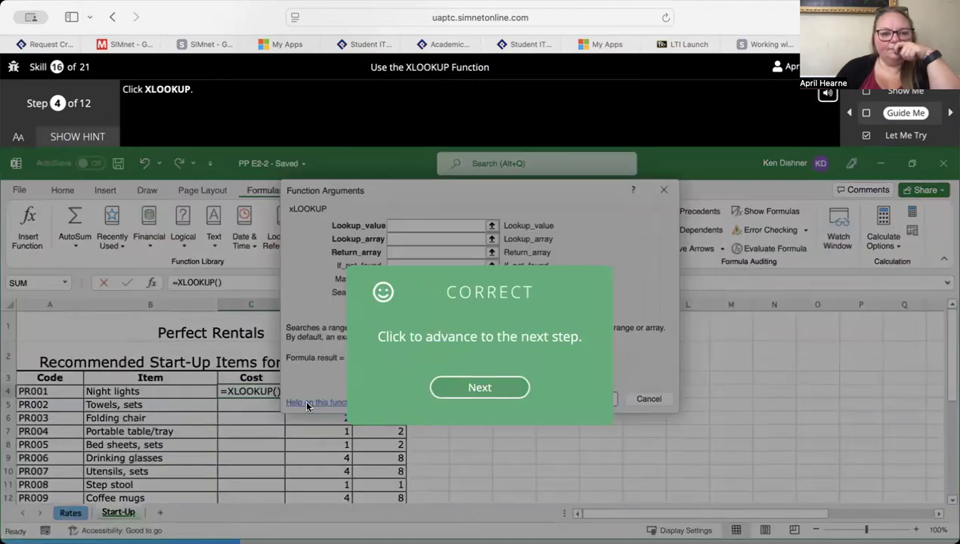
pyautogui.click(495, 389)
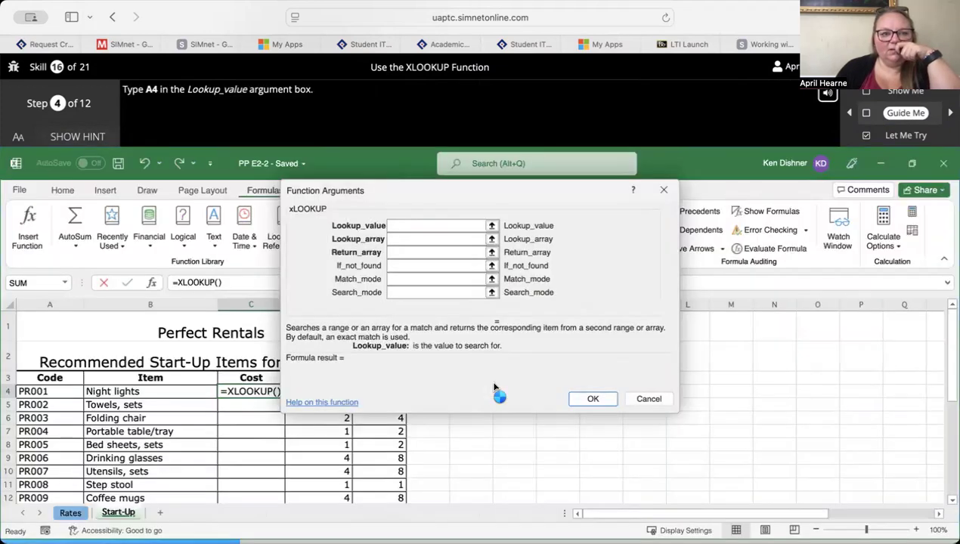
# - Enter A4 as the Lookup_value of the guided XLOOKUP function
pyautogui.click(431, 224)
pyautogui.write('A4')
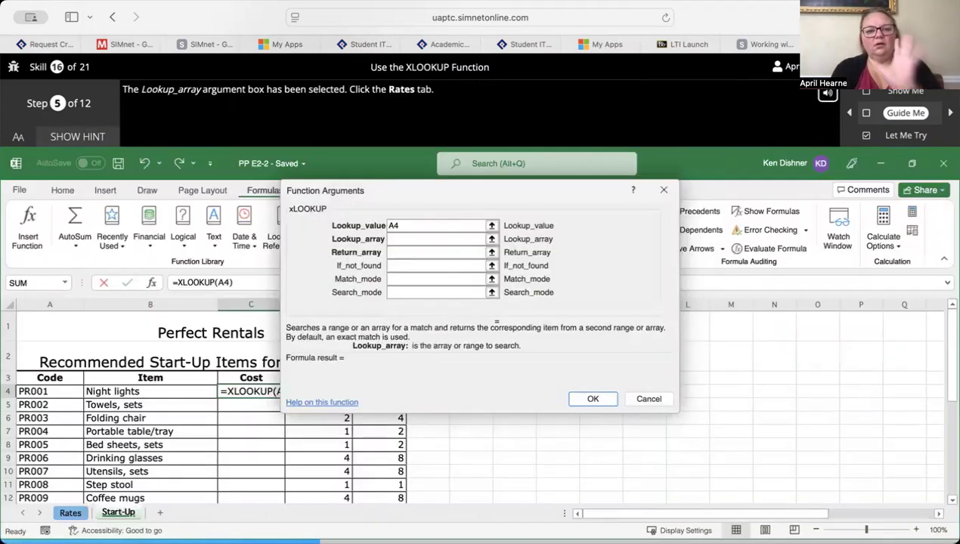
pyautogui.click(426, 243)
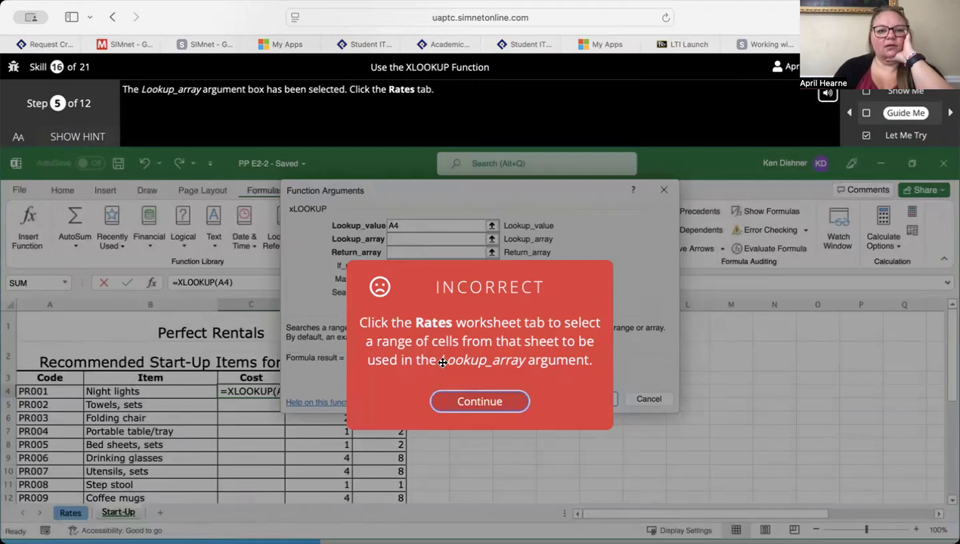
pyautogui.click(478, 402)
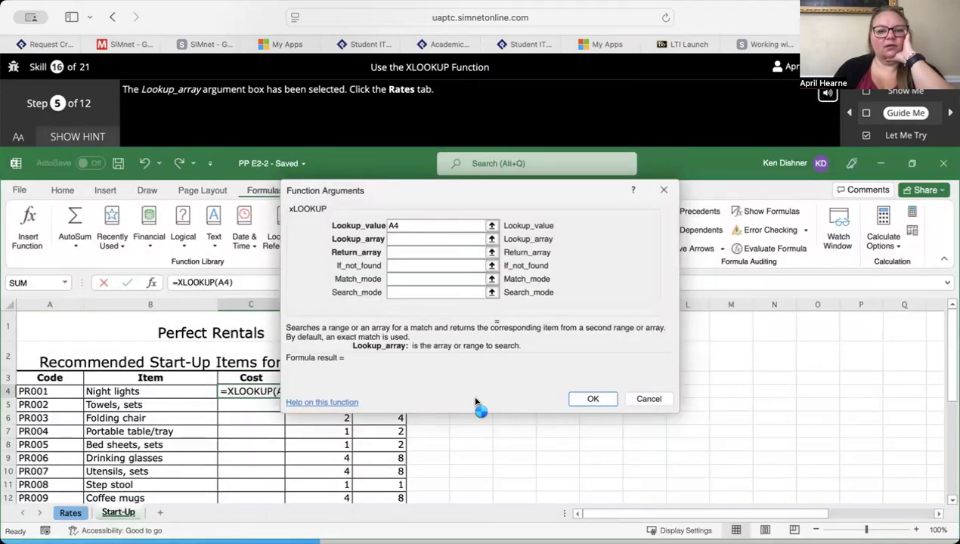
# - Set Lookup_array to the absolute range Rates!$H$4:$H$14 in the guided exercise
pyautogui.click(70, 515)
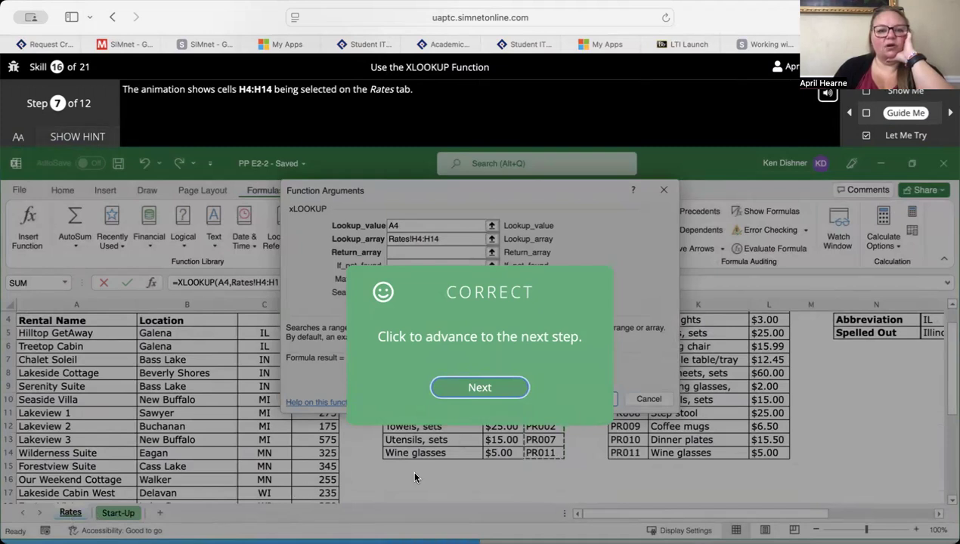
pyautogui.click(478, 389)
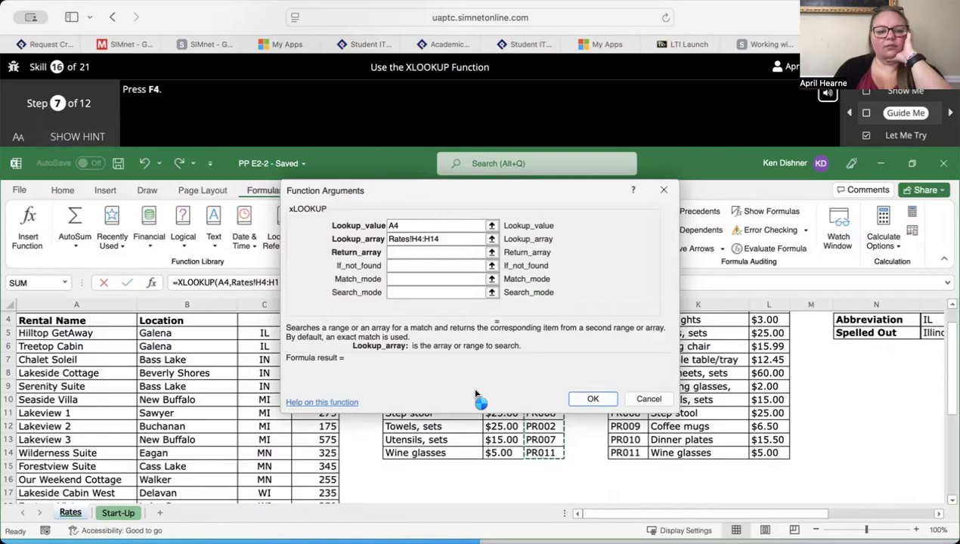
pyautogui.press('F4')
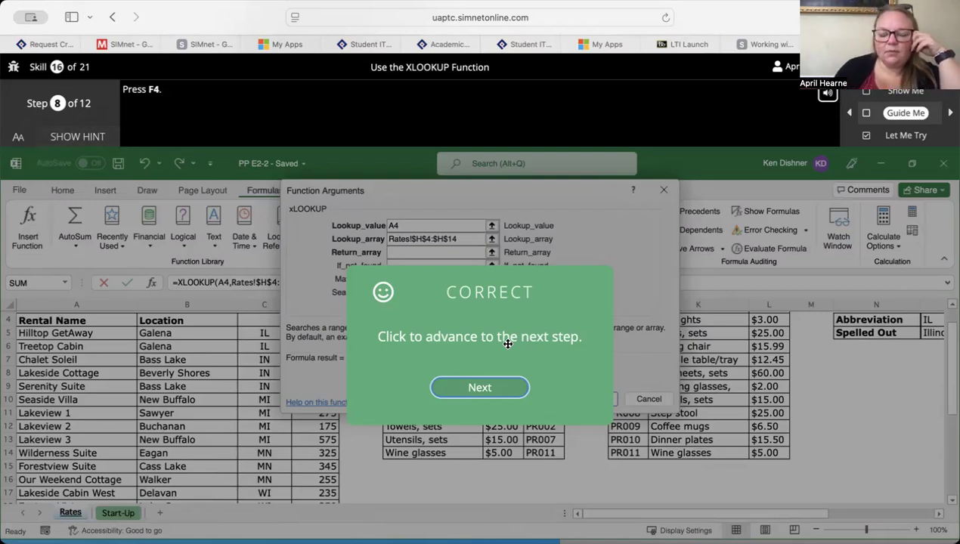
pyautogui.click(478, 387)
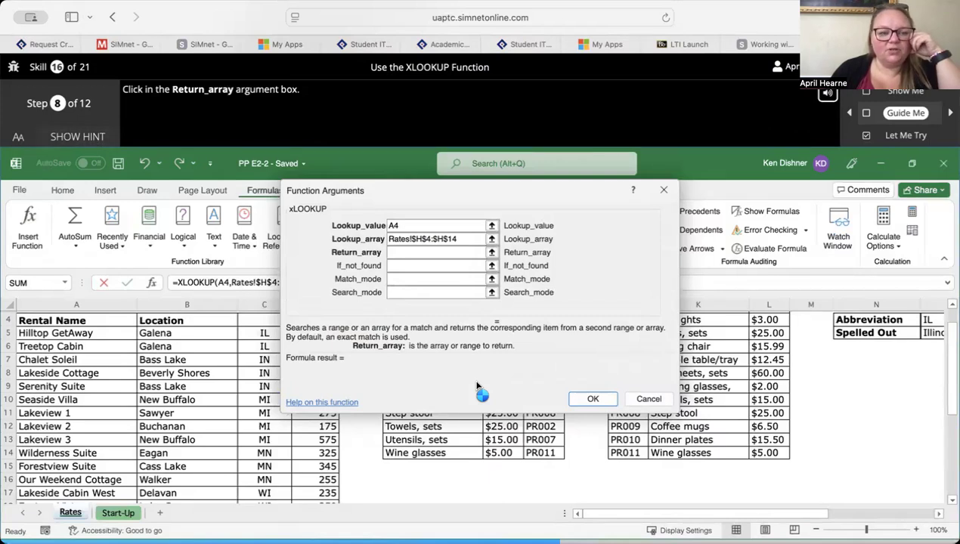
# - Set Return_array to the absolute range Rates!$G$4:$G$14 and complete the guided XLOOKUP formula
pyautogui.click(442, 254)
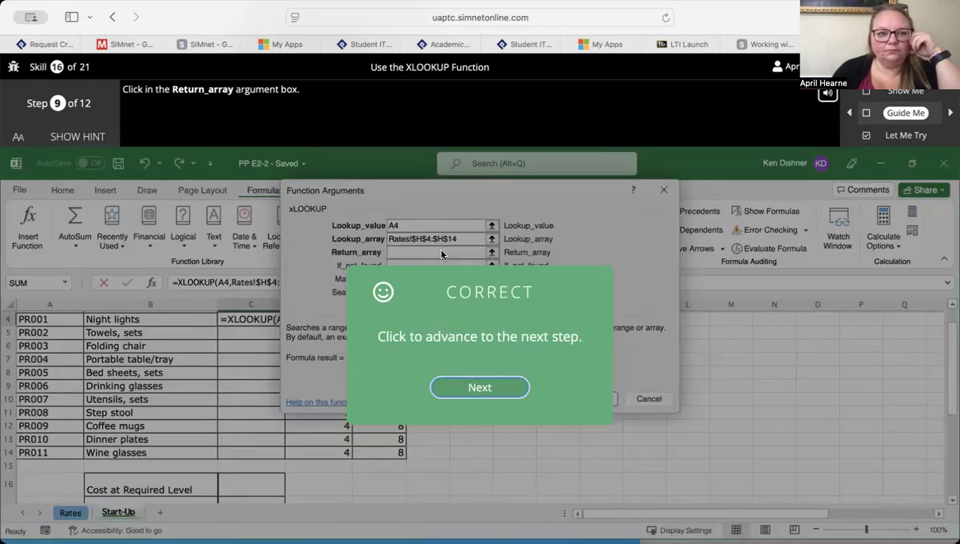
pyautogui.click(471, 396)
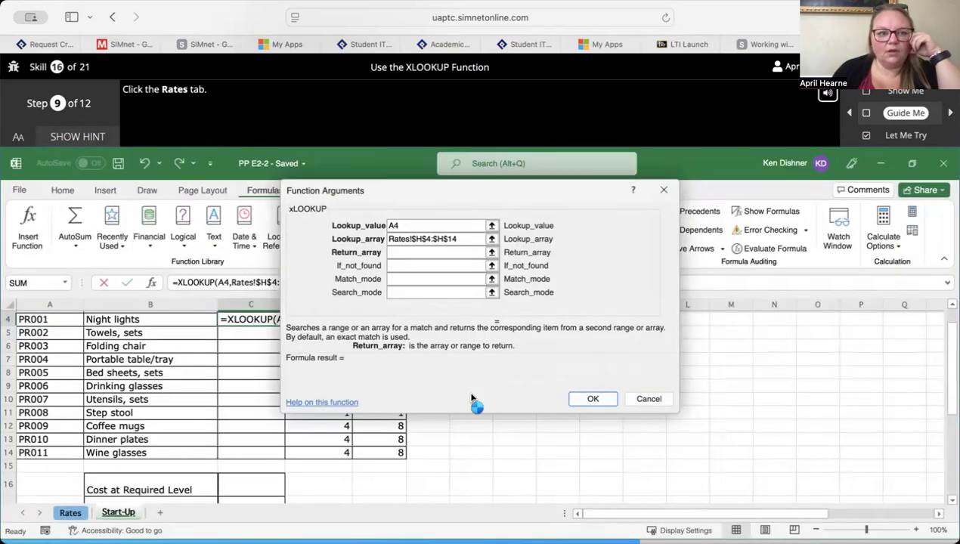
pyautogui.click(67, 513)
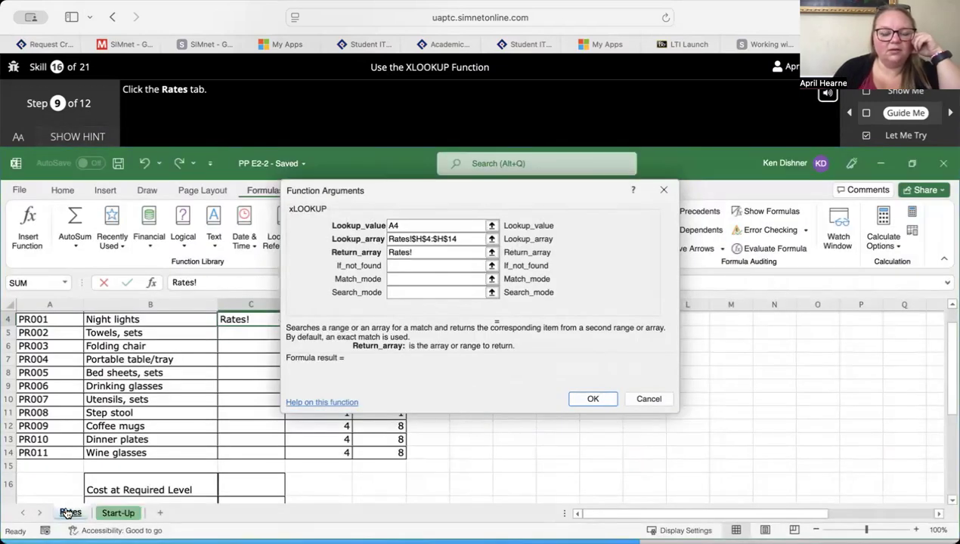
pyautogui.press('Return')
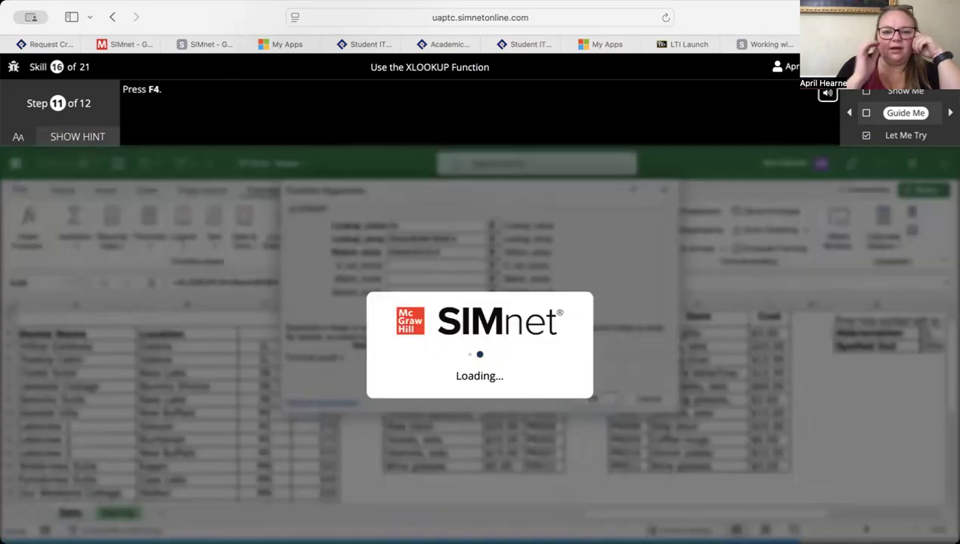
pyautogui.press('Return')
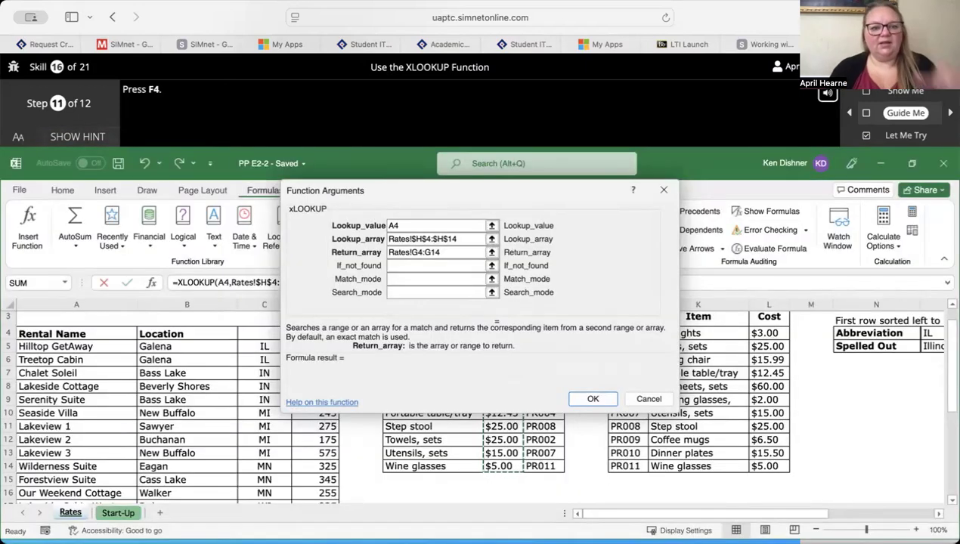
pyautogui.press('F4')
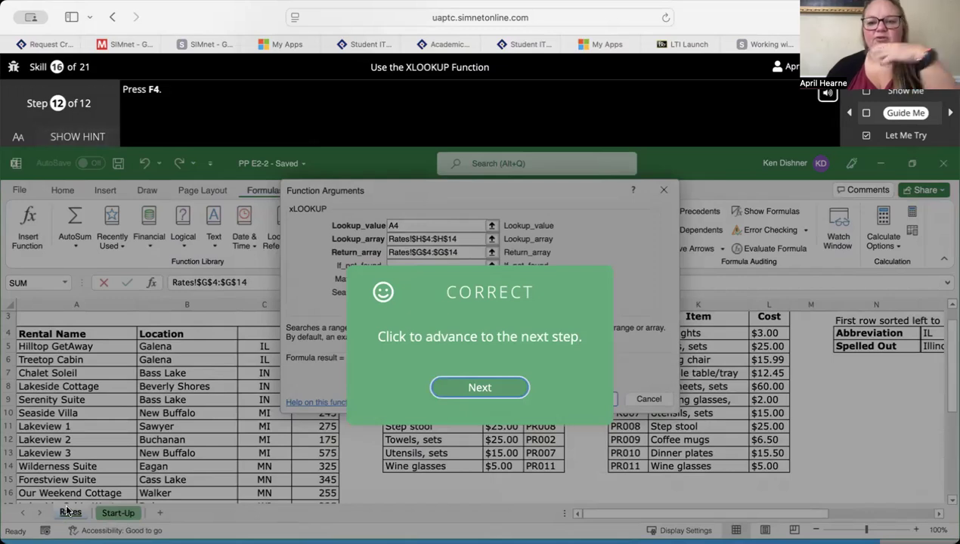
pyautogui.press('Return')
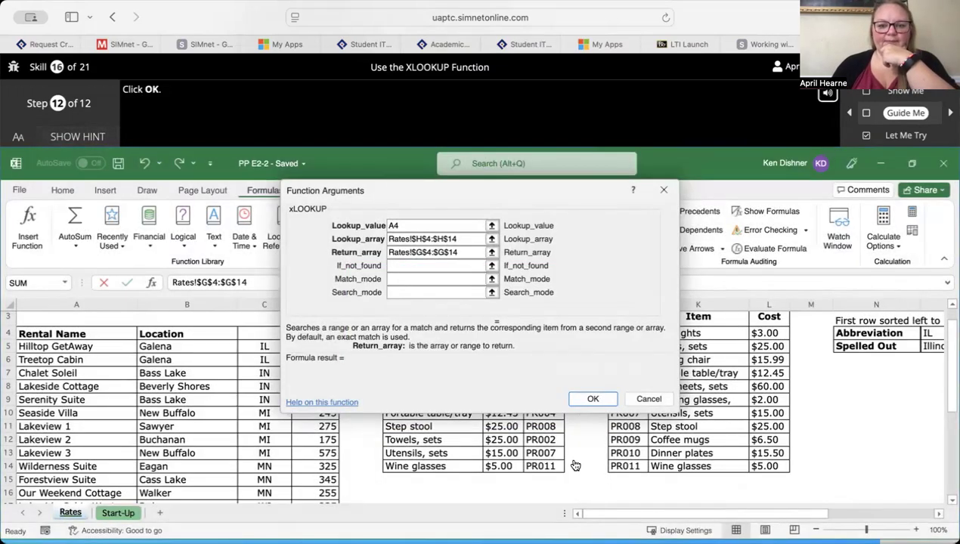
pyautogui.click(597, 399)
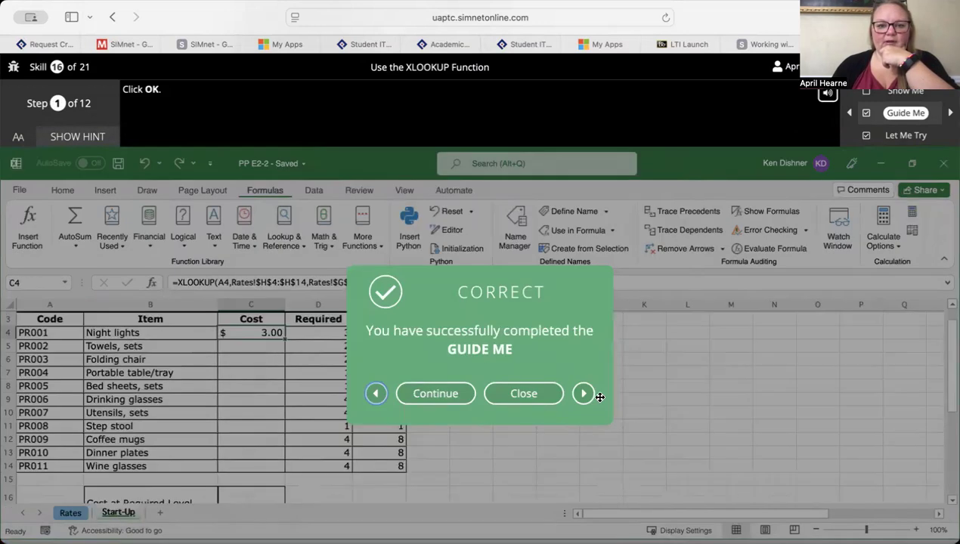
# - Continue to the XLOOKUP skill's Let Me Try exercise and display its hint
pyautogui.click(446, 403)
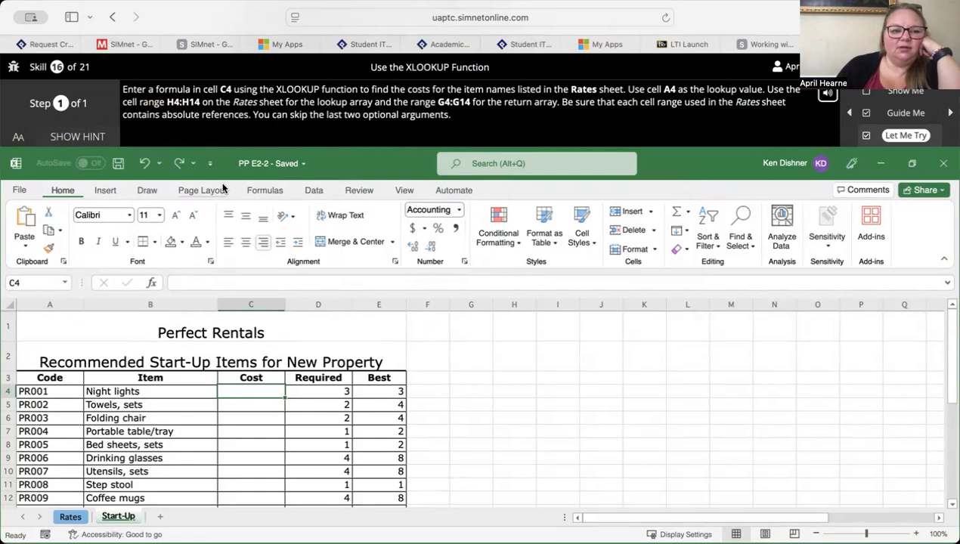
pyautogui.click(103, 139)
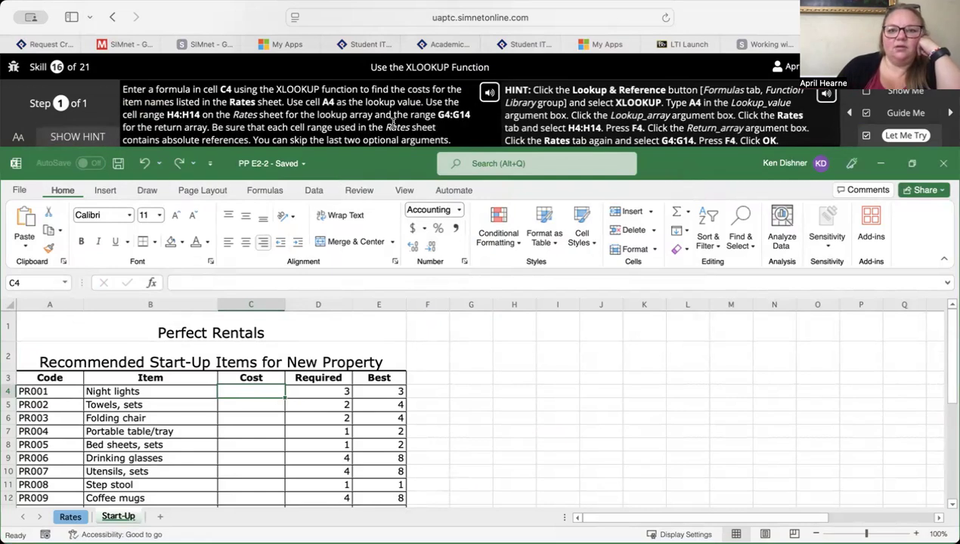
# - Insert an XLOOKUP function in cell C4 with A4 as its Lookup_value
pyautogui.click(256, 192)
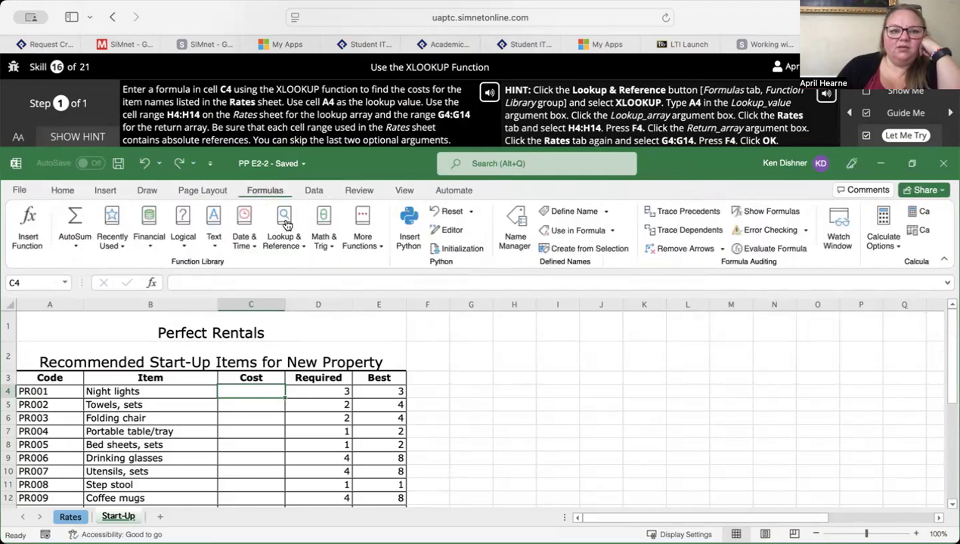
pyautogui.click(281, 248)
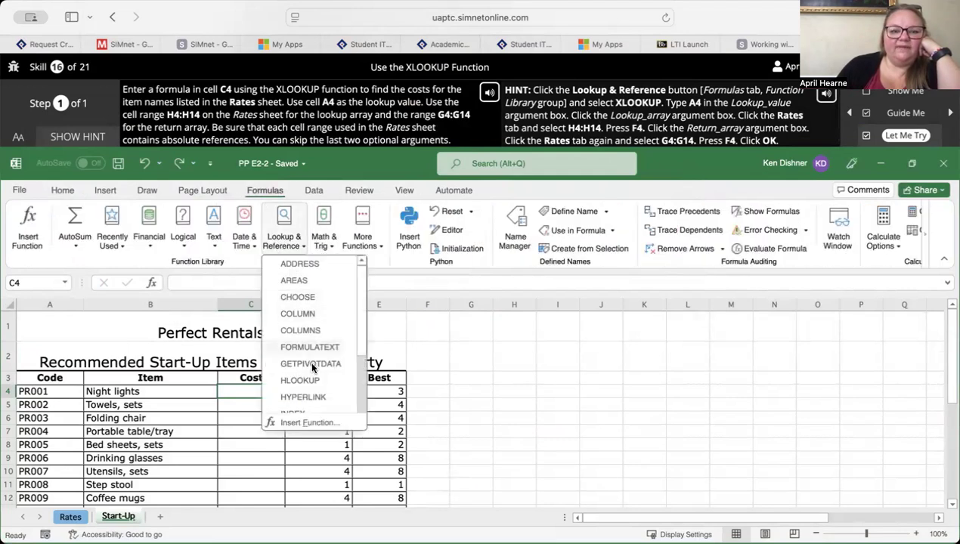
pyautogui.scroll(-5, 309, 360)
pyautogui.click(300, 401)
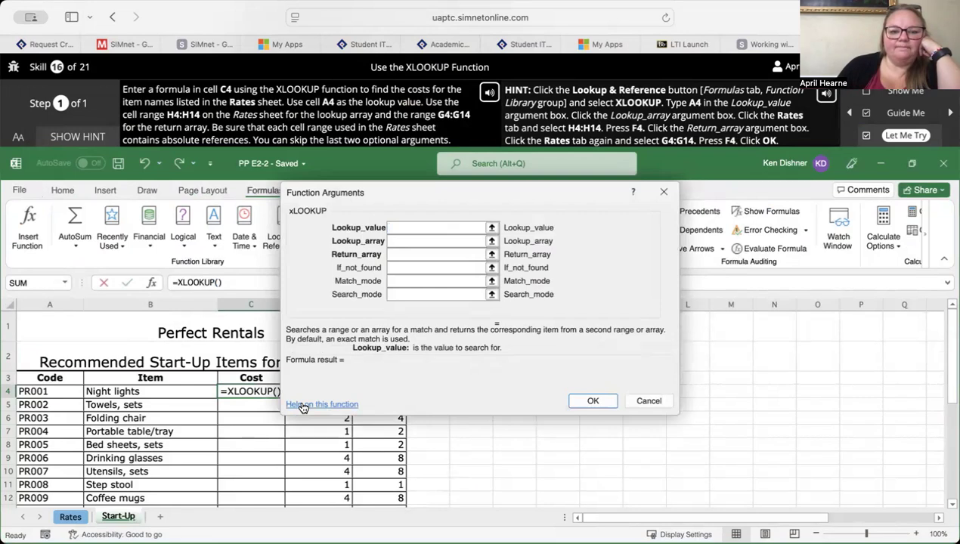
pyautogui.write('A4')
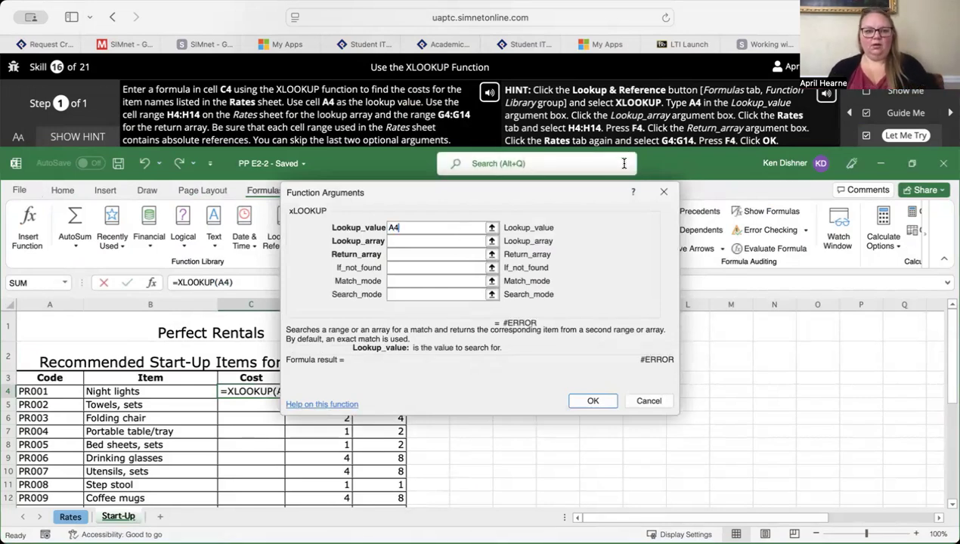
# - Set the XLOOKUP Lookup_array to the absolute range Rates!$H$4:$H$14
pyautogui.click(446, 245)
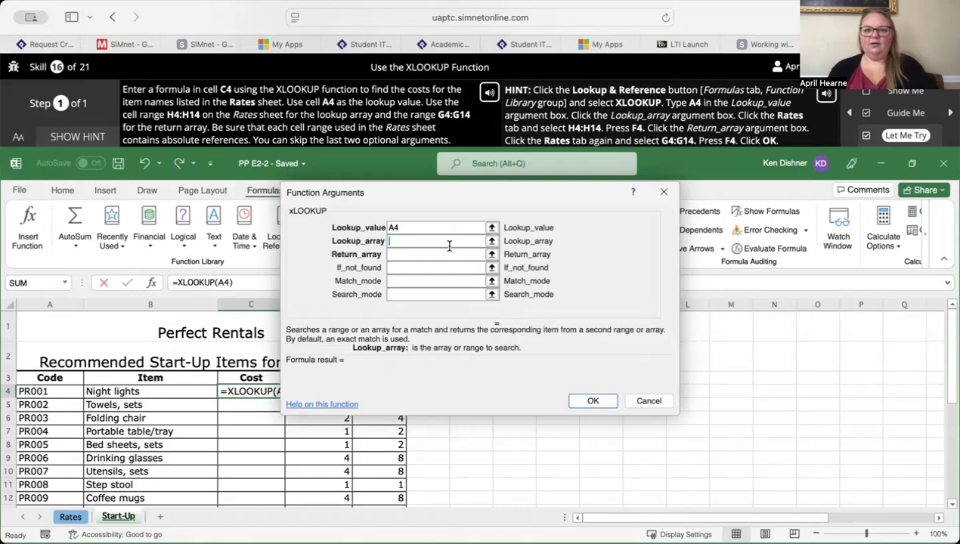
pyautogui.click(69, 520)
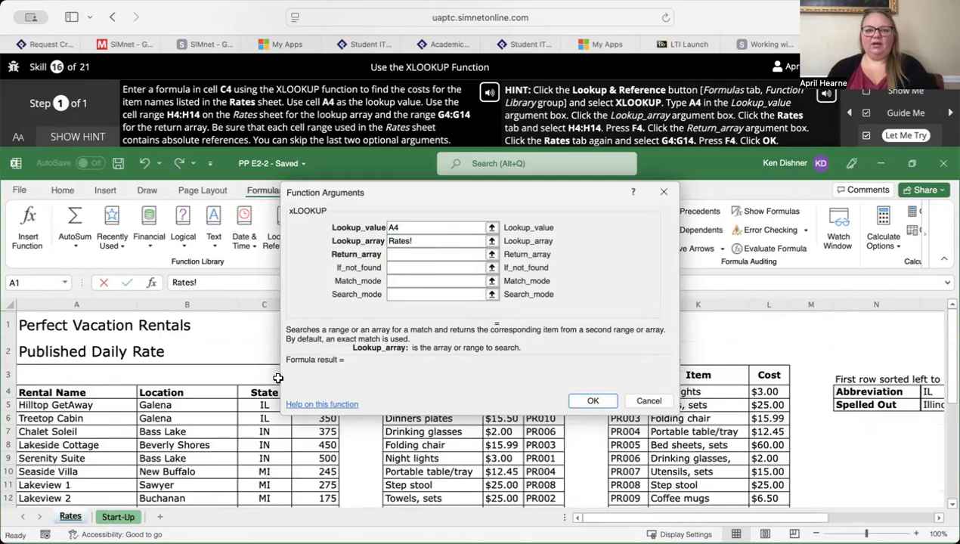
pyautogui.moveTo(534, 189); pyautogui.dragTo(321, 136)
pyautogui.moveTo(540, 391); pyautogui.dragTo(559, 428)
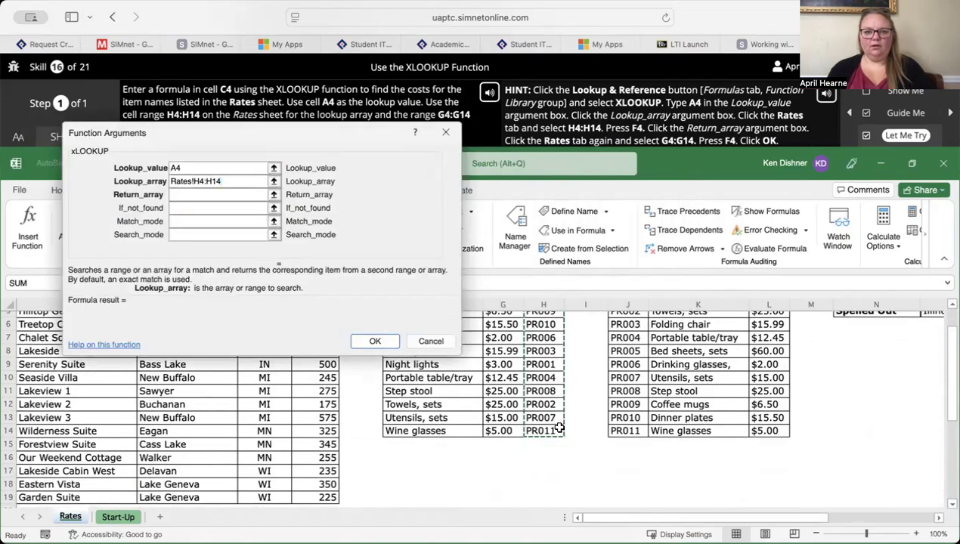
pyautogui.write('4')
pyautogui.press('BackSpace')
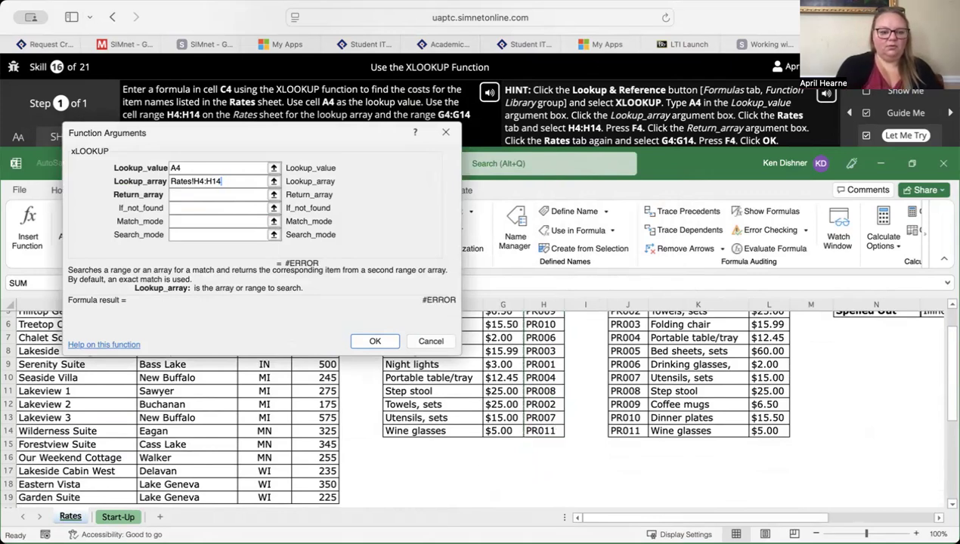
pyautogui.press('F4')
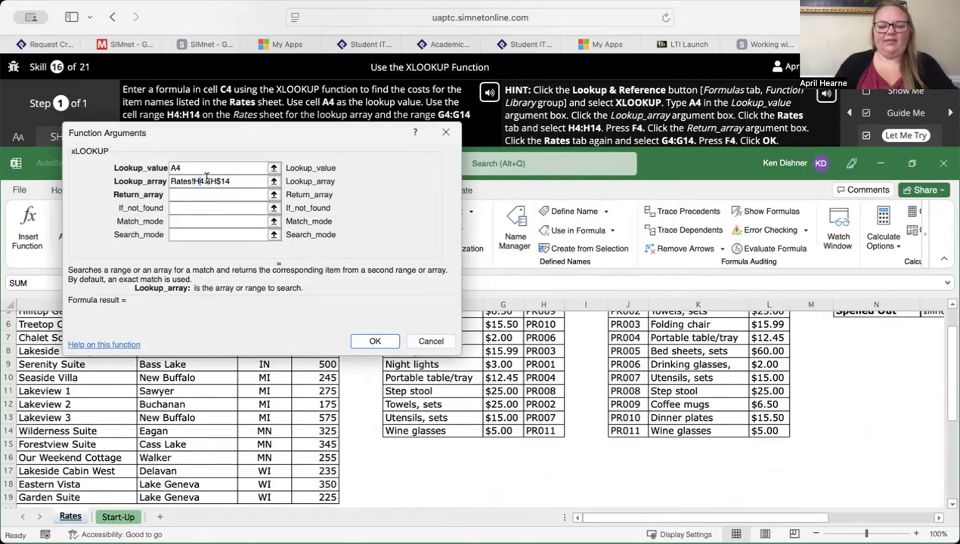
pyautogui.write('$H')
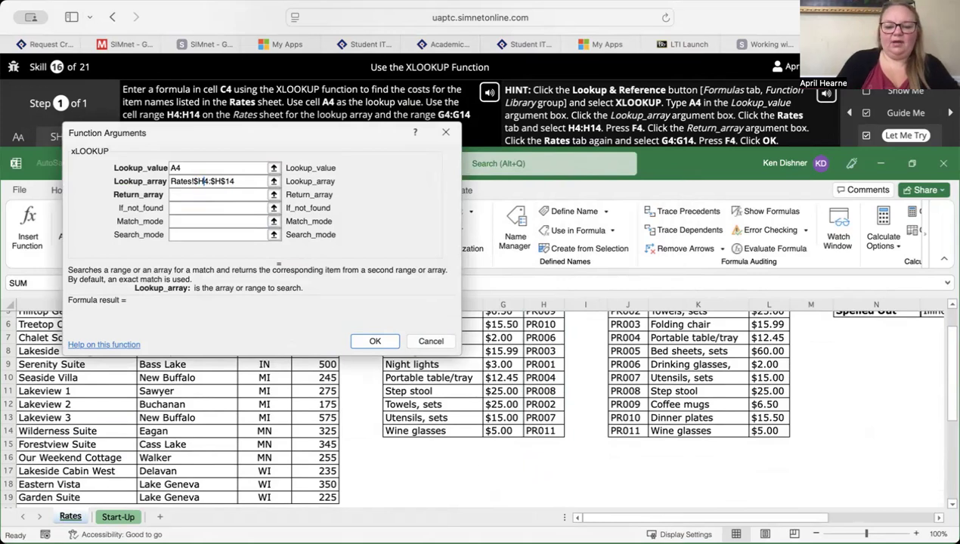
pyautogui.write('$')
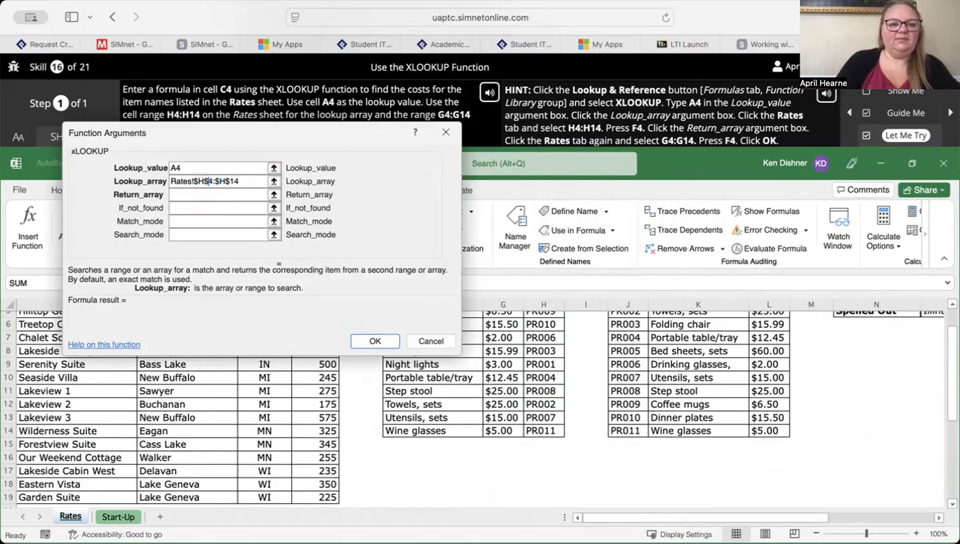
# - Set the XLOOKUP Return_array to the absolute range Rates!$G$4:$G$14 and complete the formula
pyautogui.click(212, 195)
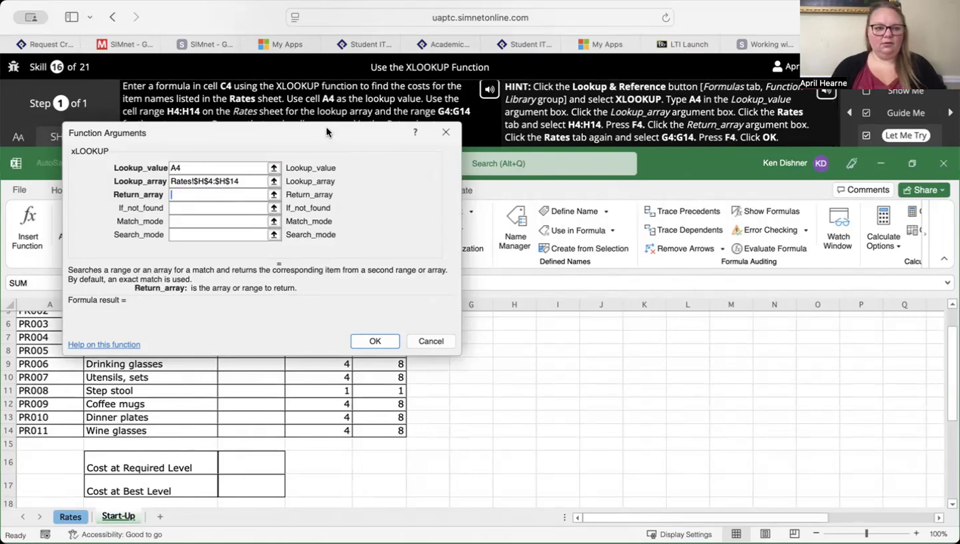
pyautogui.moveTo(327, 132); pyautogui.dragTo(298, 126)
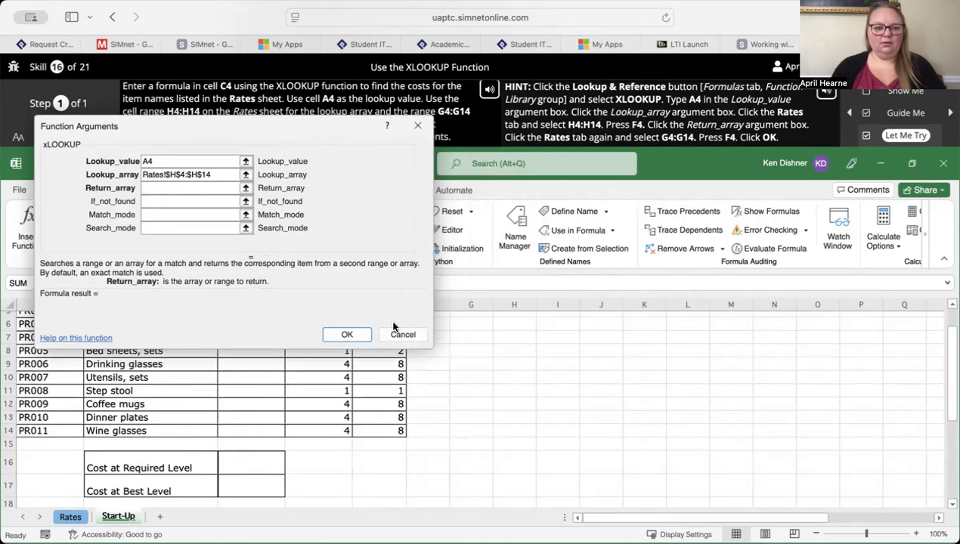
pyautogui.click(70, 518)
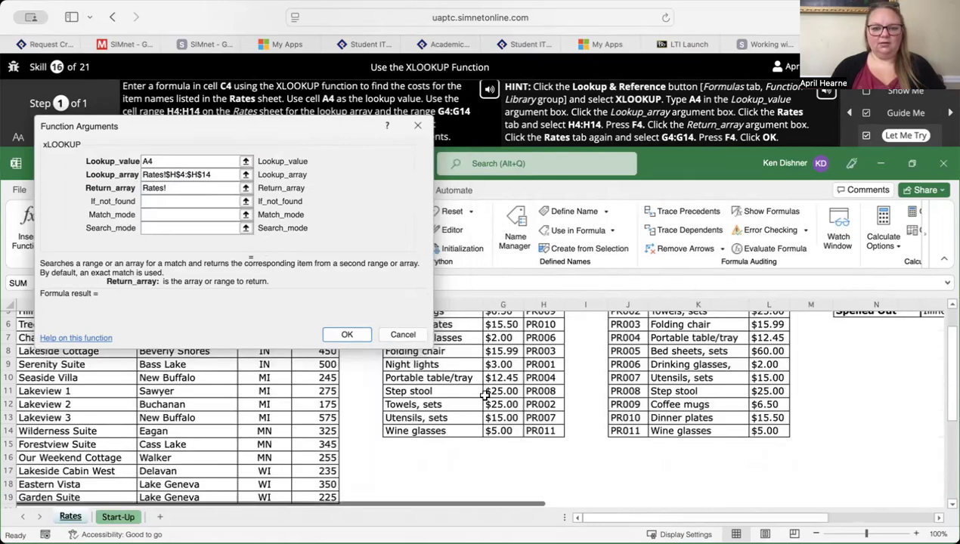
pyautogui.scroll(2, 469, 401)
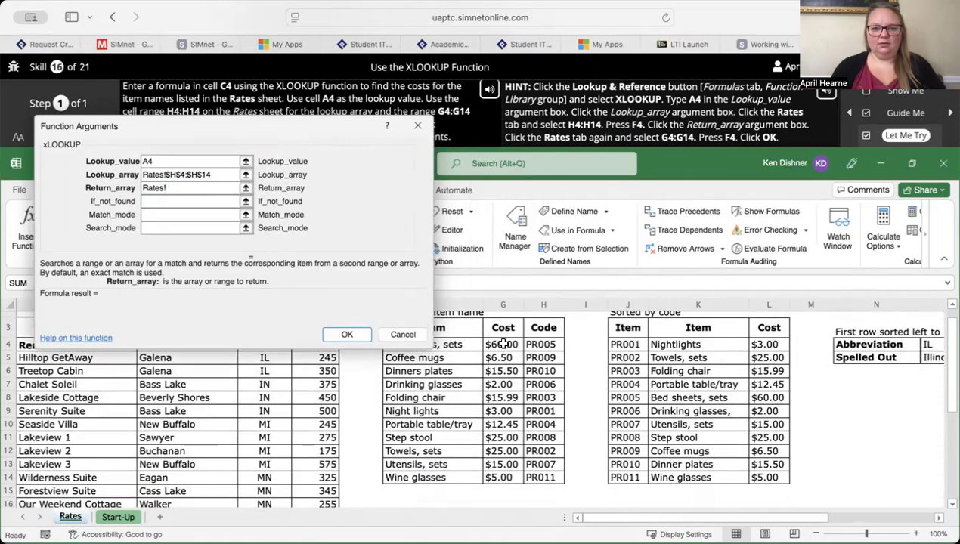
pyautogui.moveTo(503, 344); pyautogui.dragTo(509, 472)
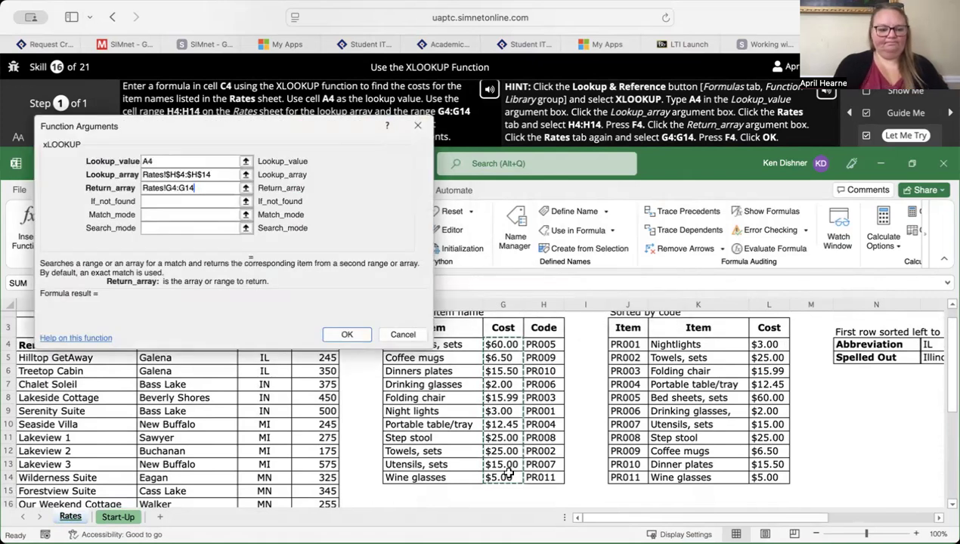
pyautogui.press('F4')
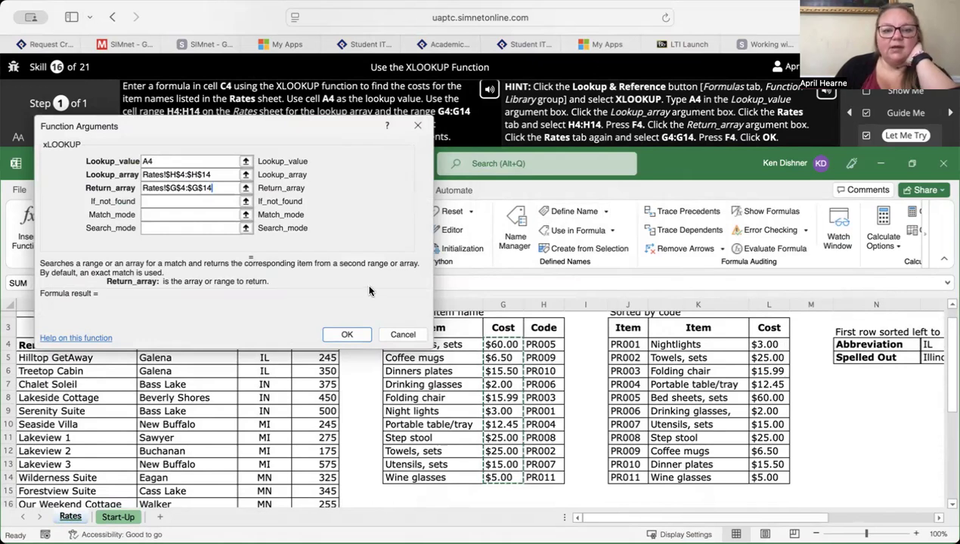
pyautogui.click(345, 334)
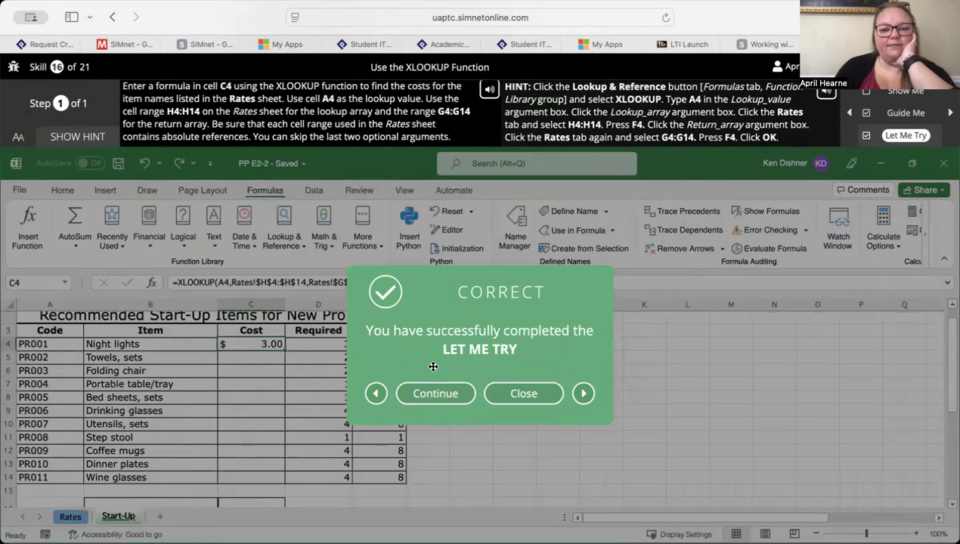
# - Play the VLOOKUP skill's Show Me demonstration, and open its Let Me Try exercise with the hint displayed
pyautogui.click(435, 393)
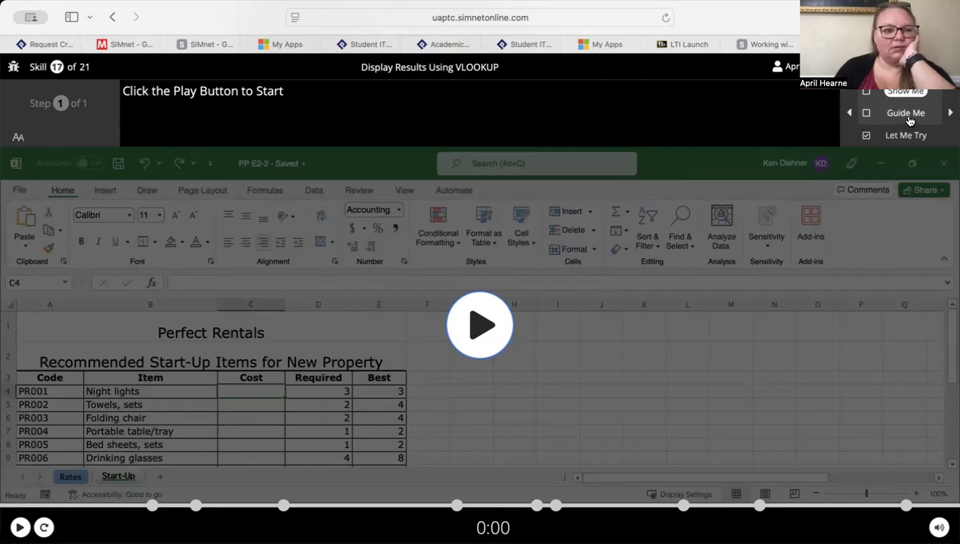
pyautogui.click(466, 322)
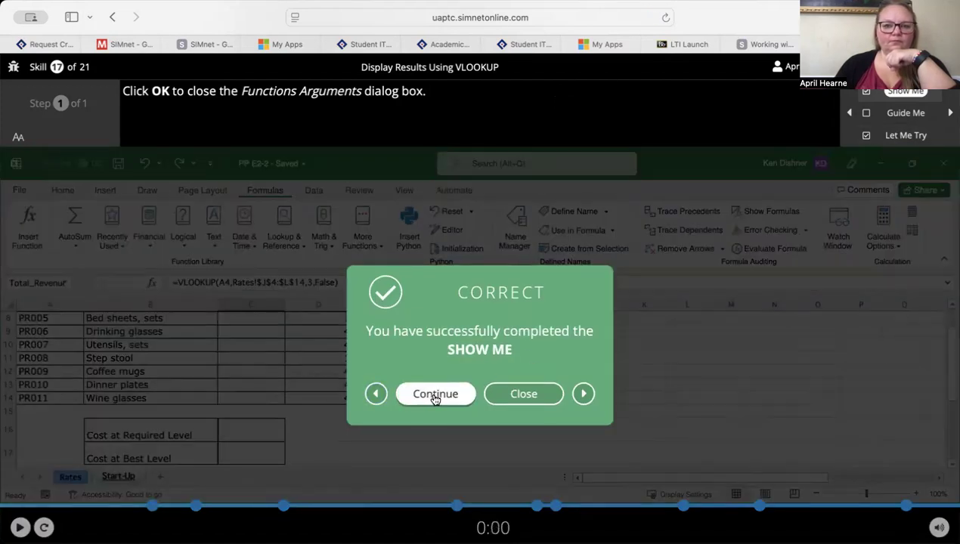
pyautogui.click(436, 394)
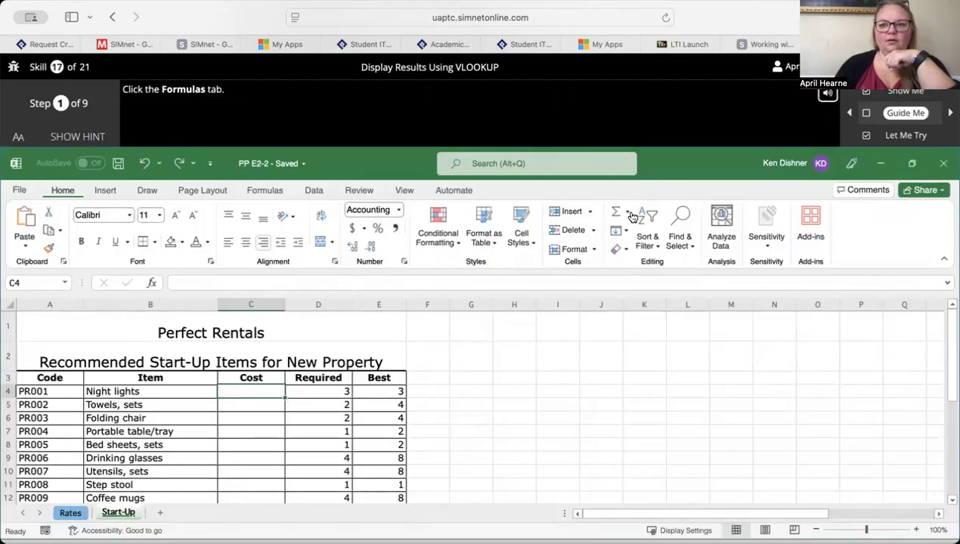
pyautogui.click(910, 135)
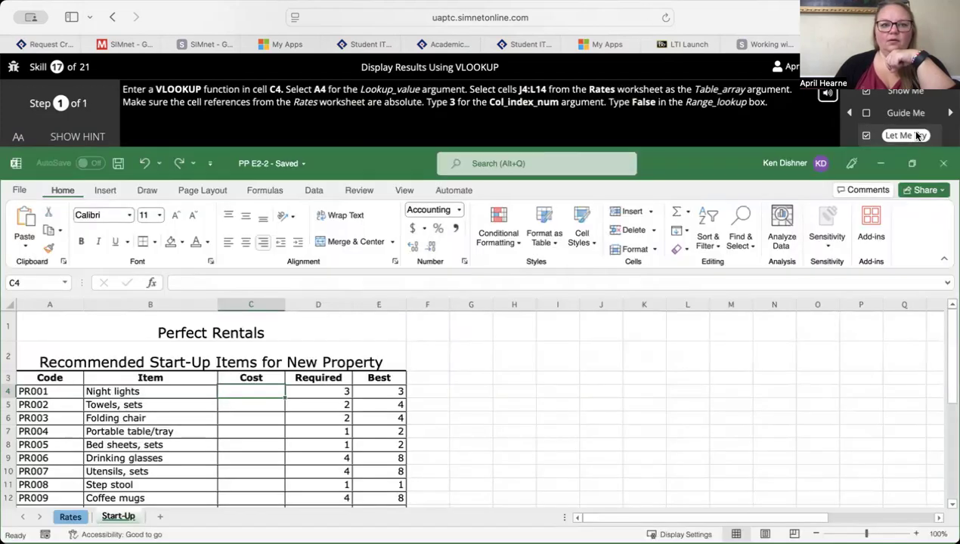
pyautogui.click(95, 139)
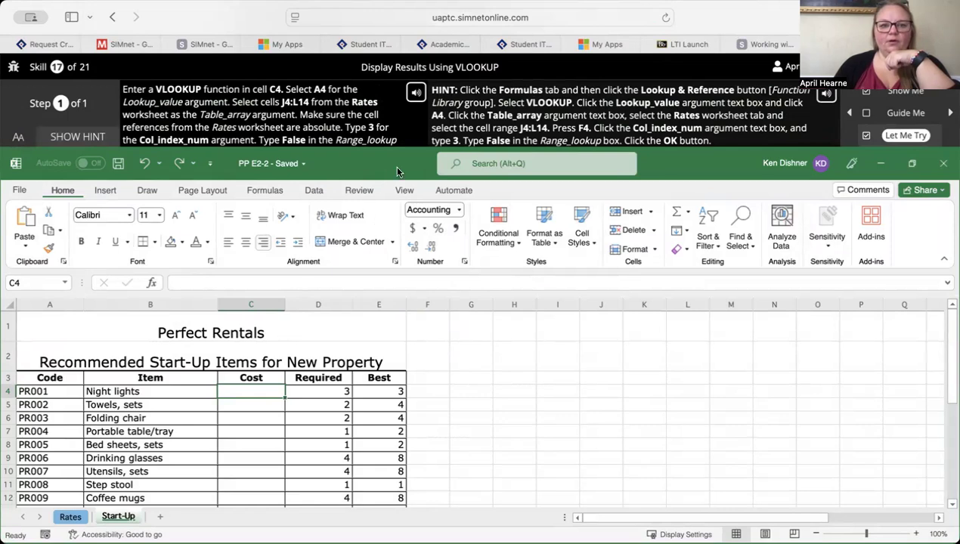
# - Insert a VLOOKUP function in cell C4 with A4 as its Lookup_value
pyautogui.click(266, 191)
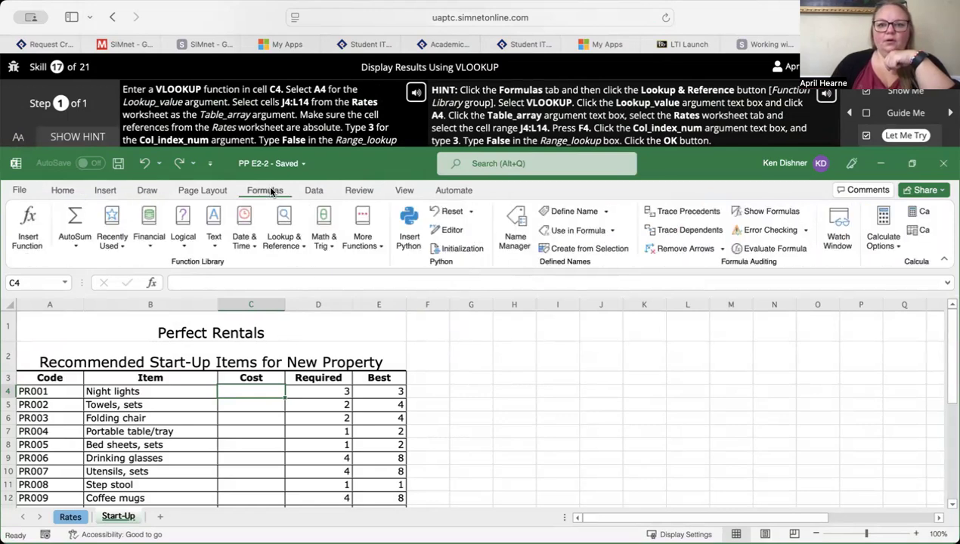
pyautogui.click(285, 239)
pyautogui.scroll(-5, 302, 371)
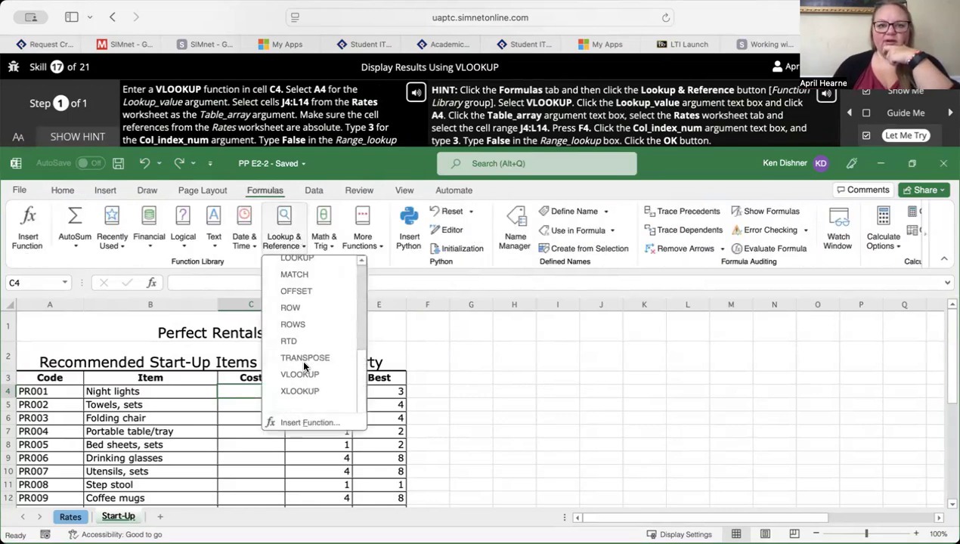
pyautogui.click(300, 384)
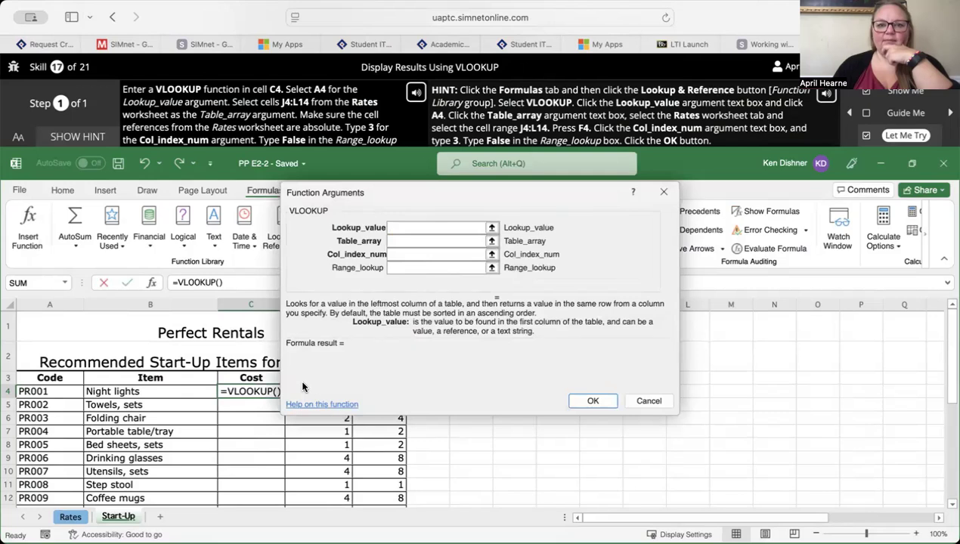
pyautogui.click(449, 228)
pyautogui.write('A4')
pyautogui.press('Tab')
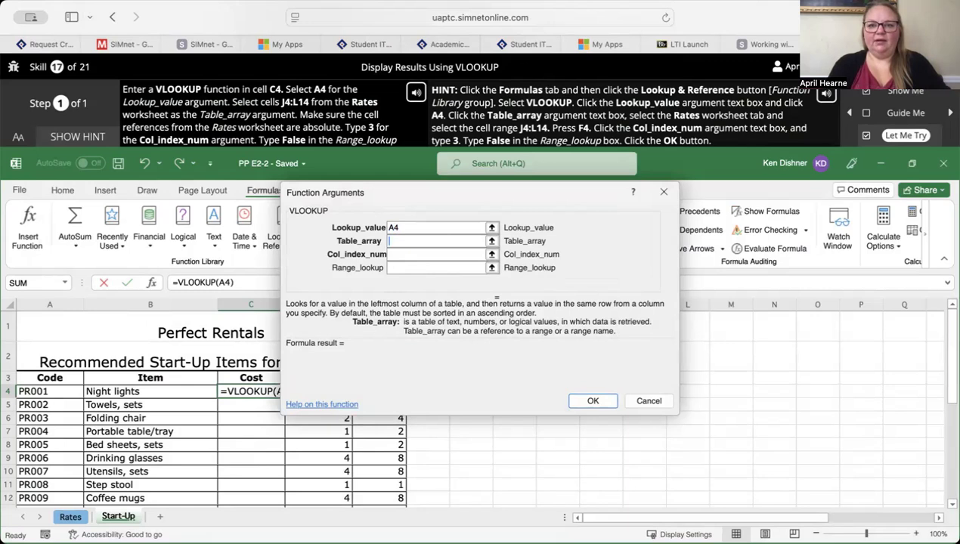
# - Set the VLOOKUP Table_array to the absolute range Rates!$J$4:$L$14
pyautogui.click(71, 517)
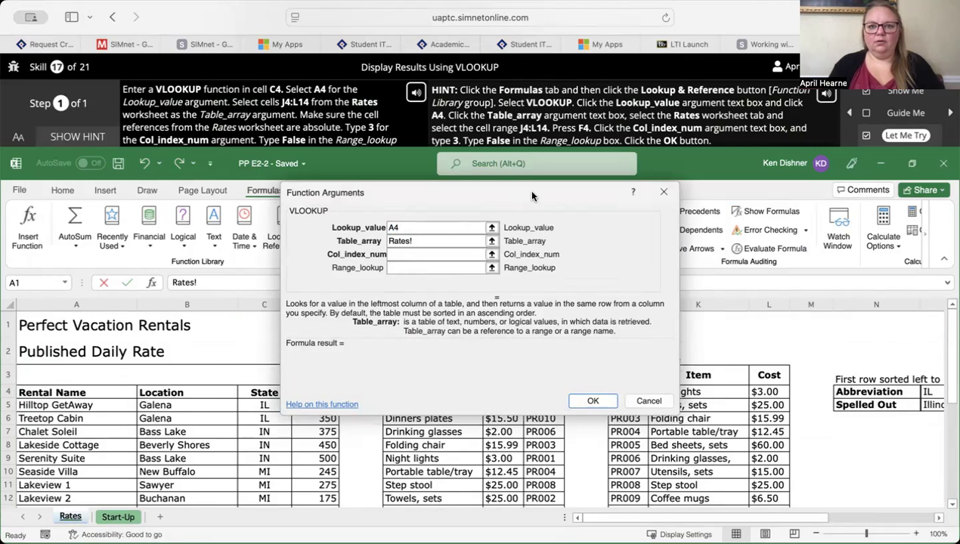
pyautogui.moveTo(531, 195); pyautogui.dragTo(312, 175)
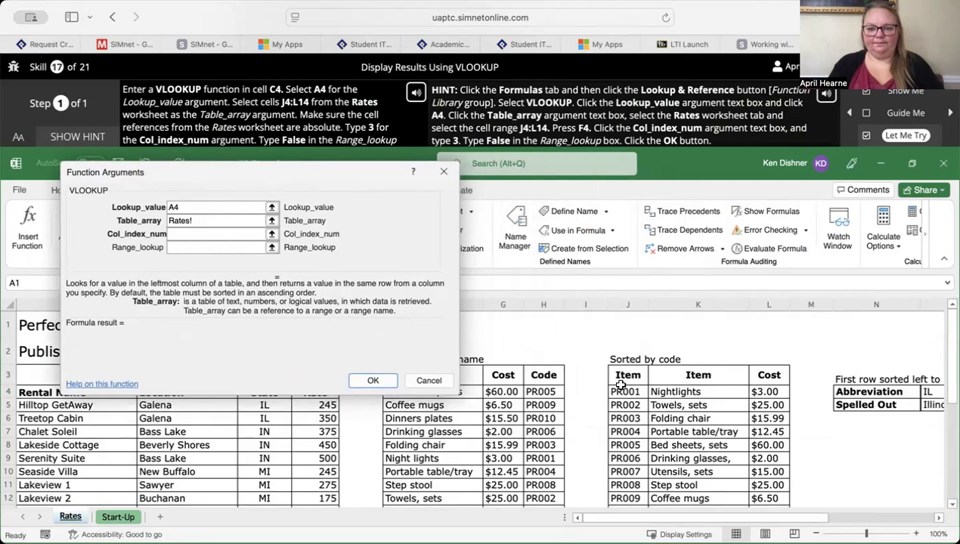
pyautogui.moveTo(624, 390); pyautogui.dragTo(765, 377)
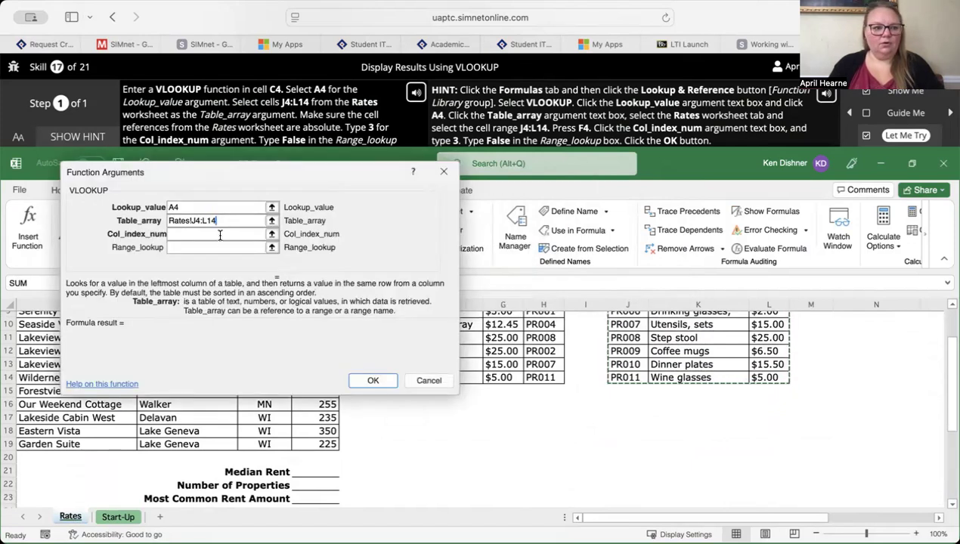
pyautogui.press('F4')
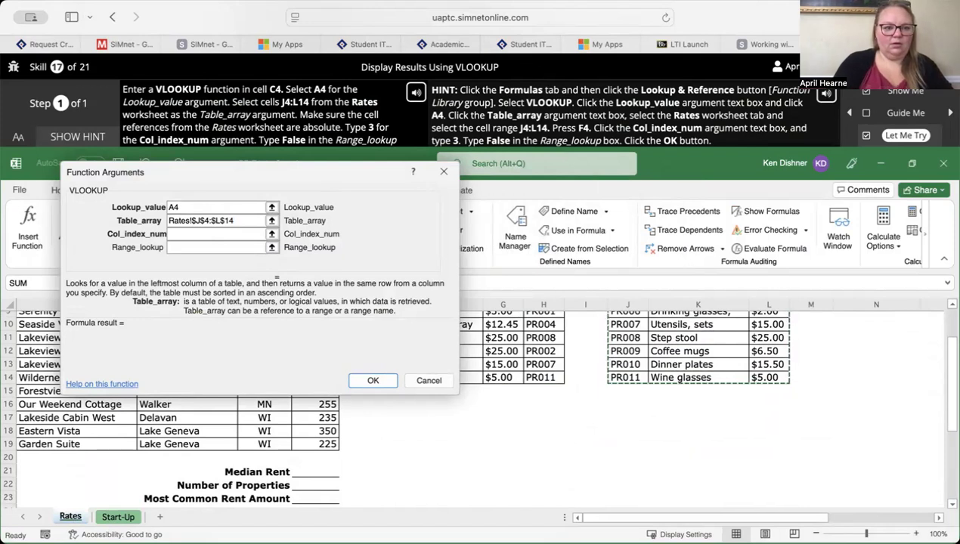
# - Complete the VLOOKUP formula with Col_index_num 3 and Range_lookup False, and continue to the TEXTJOIN skill
pyautogui.click(238, 237)
pyautogui.write('3')
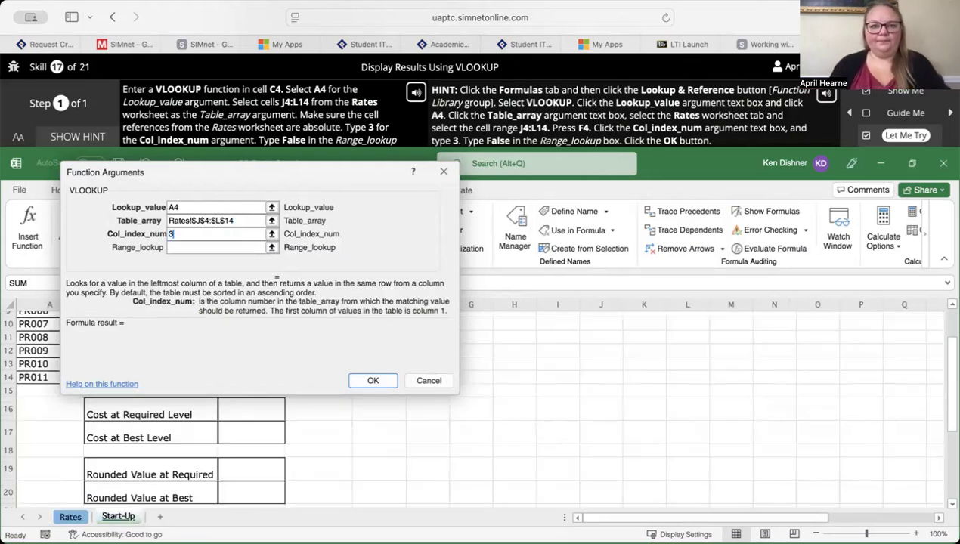
pyautogui.click(236, 249)
pyautogui.write('False')
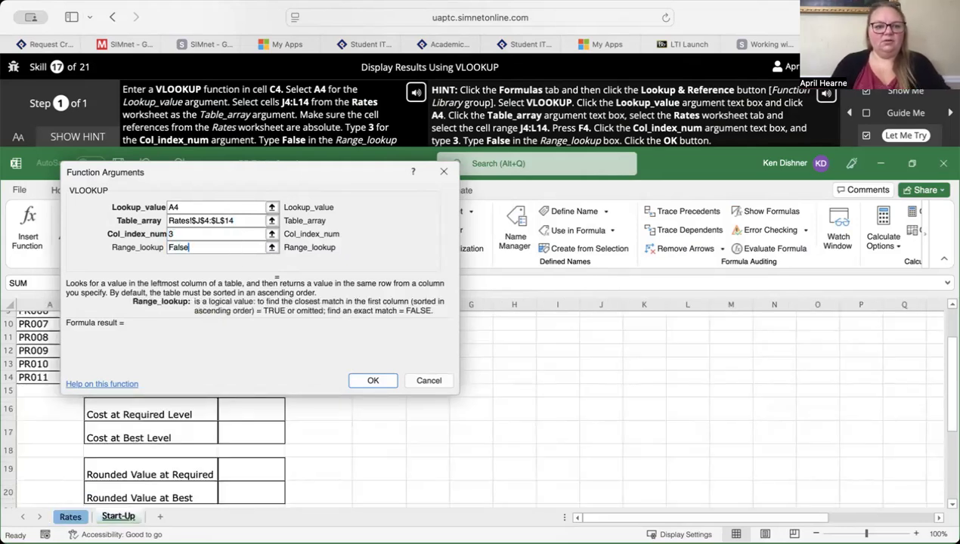
pyautogui.click(372, 382)
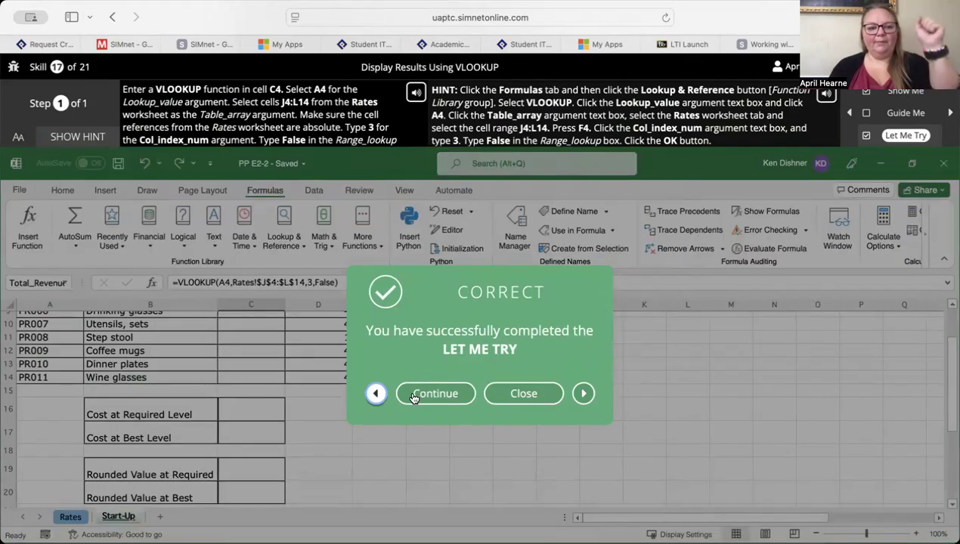
pyautogui.click(426, 396)
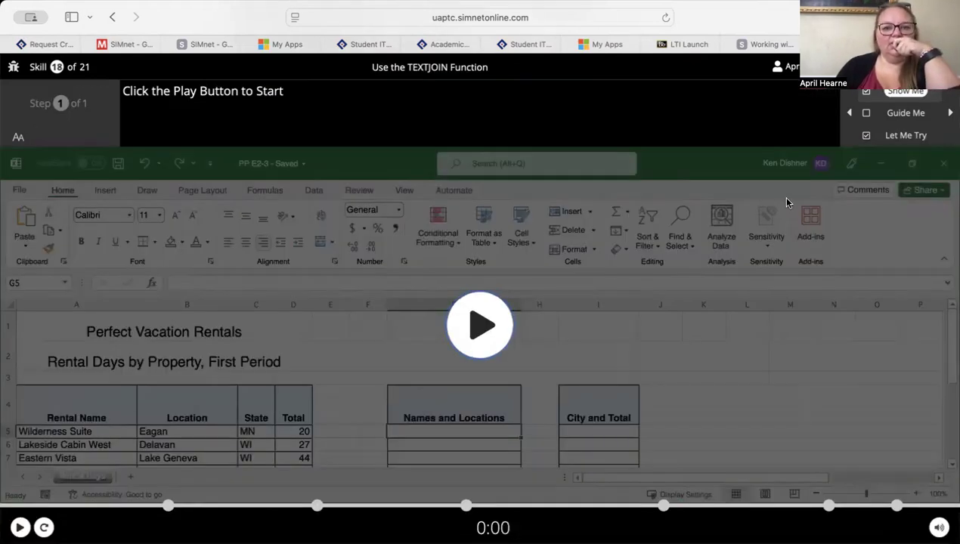
# - Open the TEXTJOIN skill's Let Me Try exercise with the hint displayed, and insert a TEXTJOIN function in cell G5
pyautogui.click(911, 141)
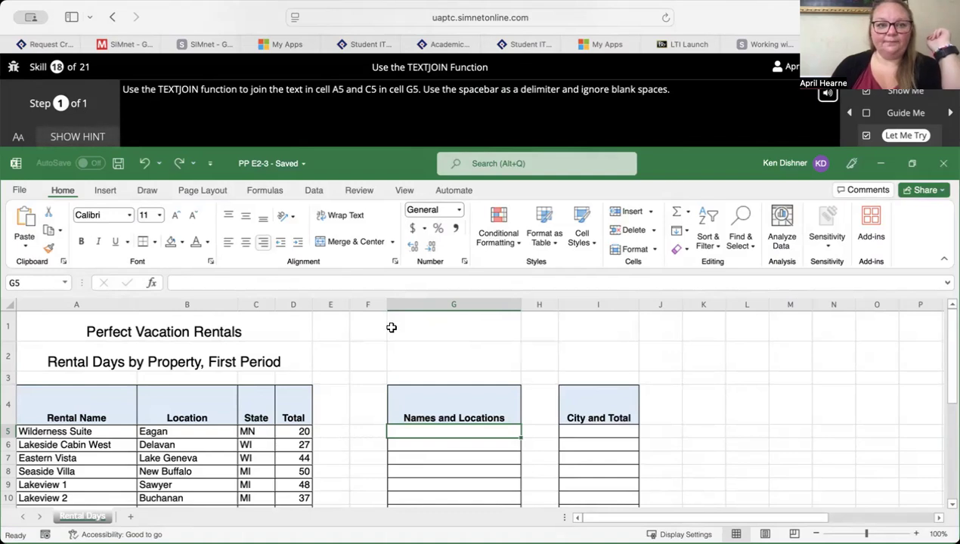
pyautogui.click(94, 139)
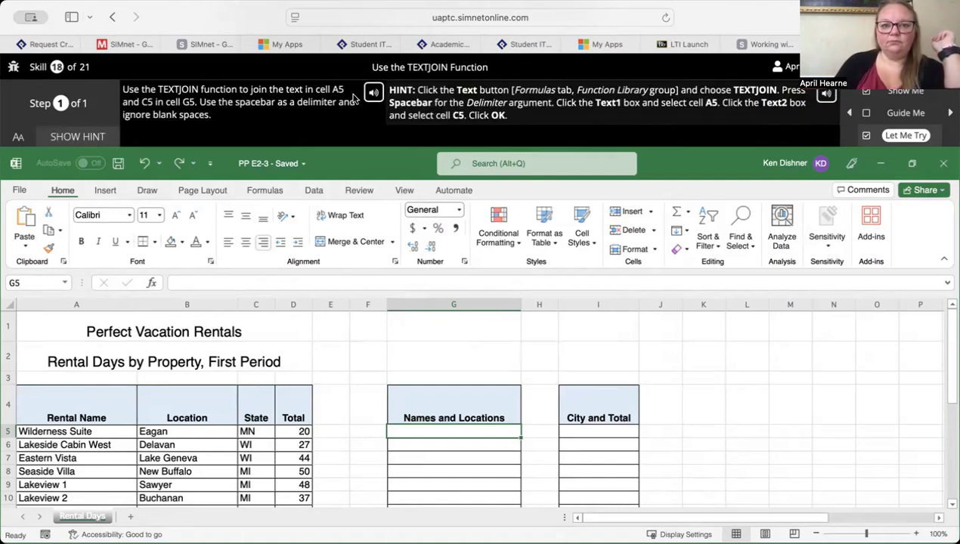
pyautogui.click(264, 191)
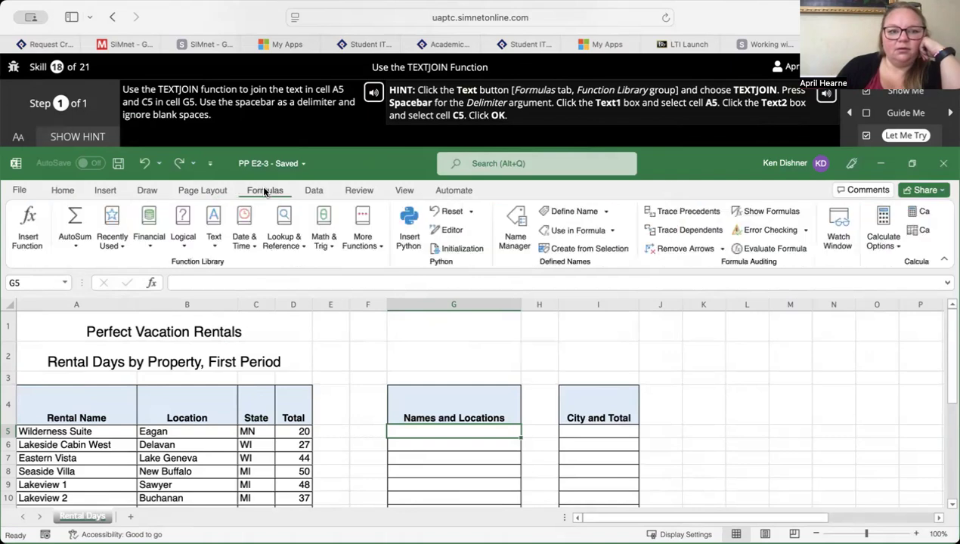
pyautogui.click(213, 226)
pyautogui.scroll(-3, 231, 349)
pyautogui.scroll(-3, 231, 349)
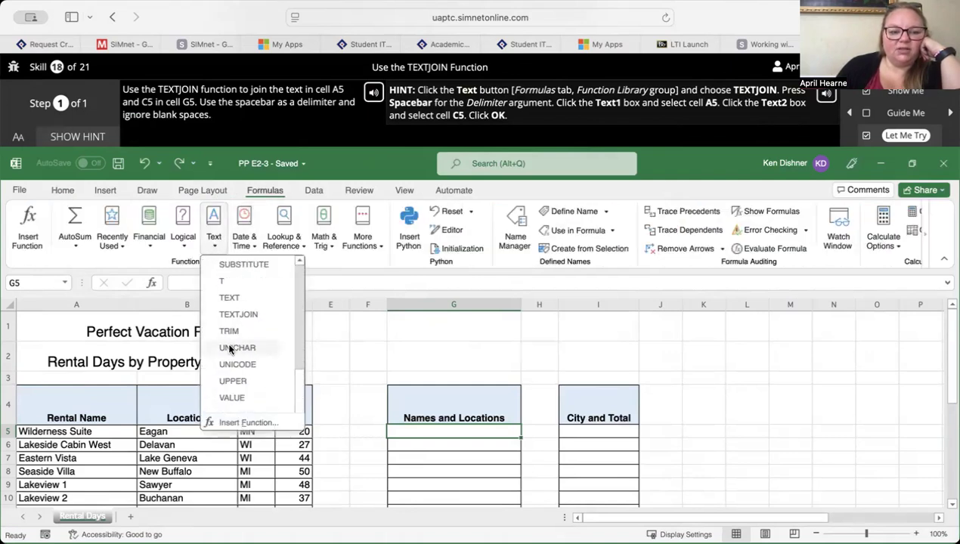
pyautogui.click(243, 318)
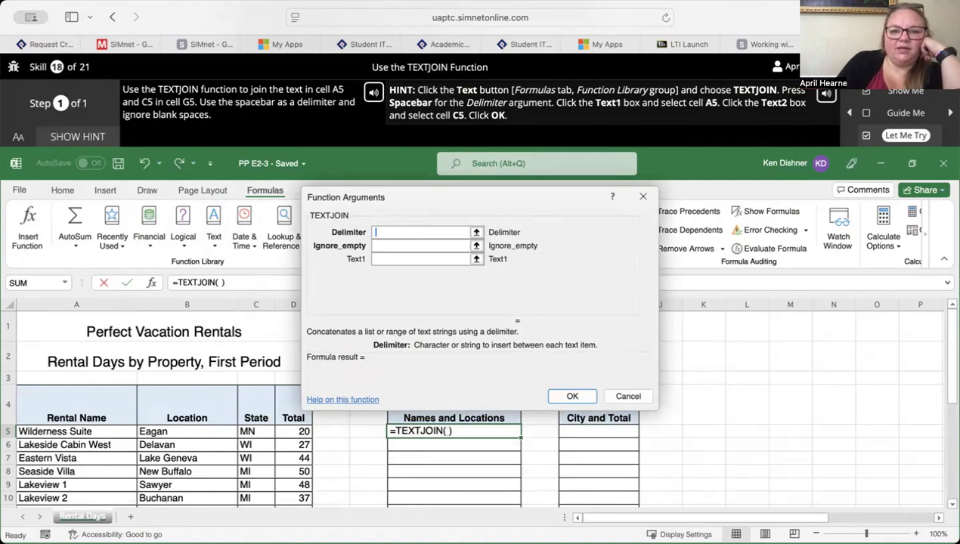
# - Complete the TEXTJOIN formula with a space as Delimiter, Ignore_empty left blank, A5 as Text1 and C5 as Text2
pyautogui.click(426, 244)
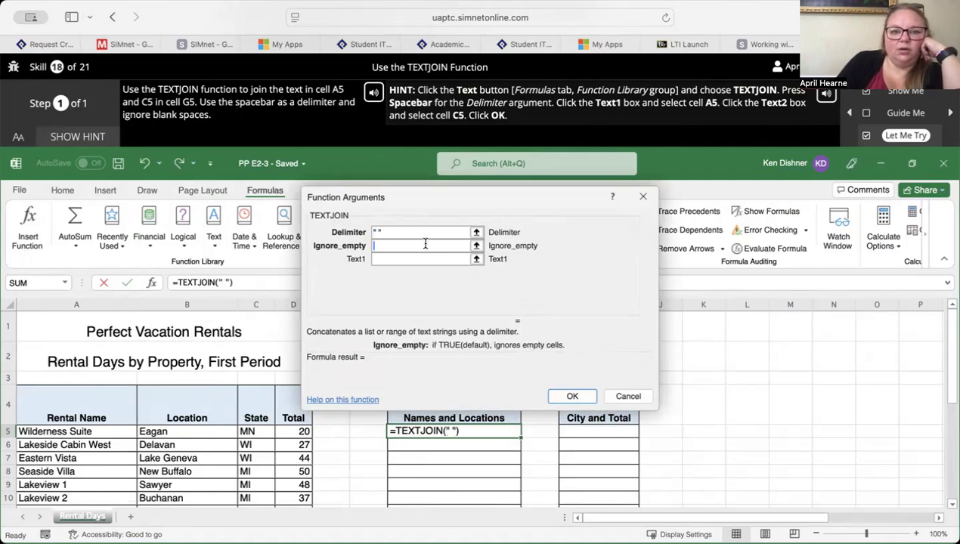
pyautogui.click(420, 259)
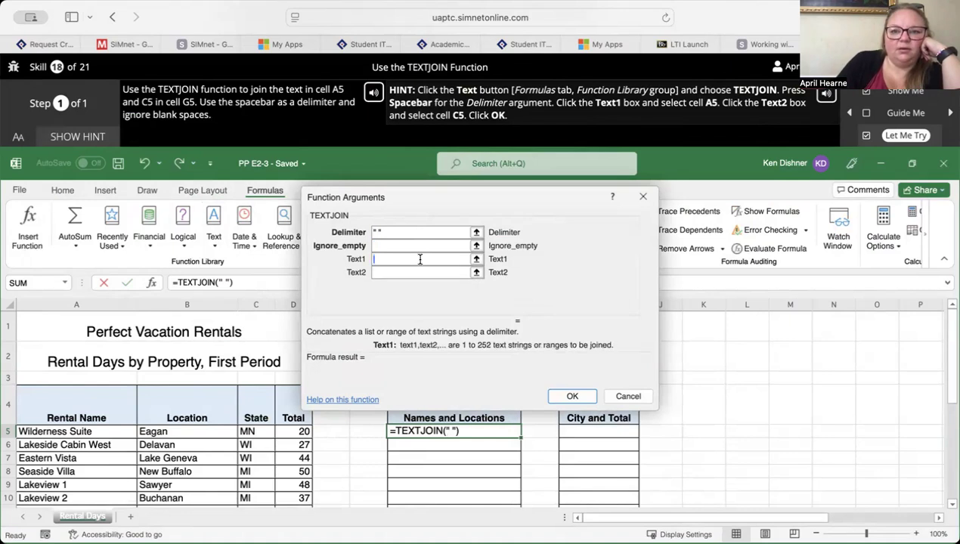
pyautogui.write('A5')
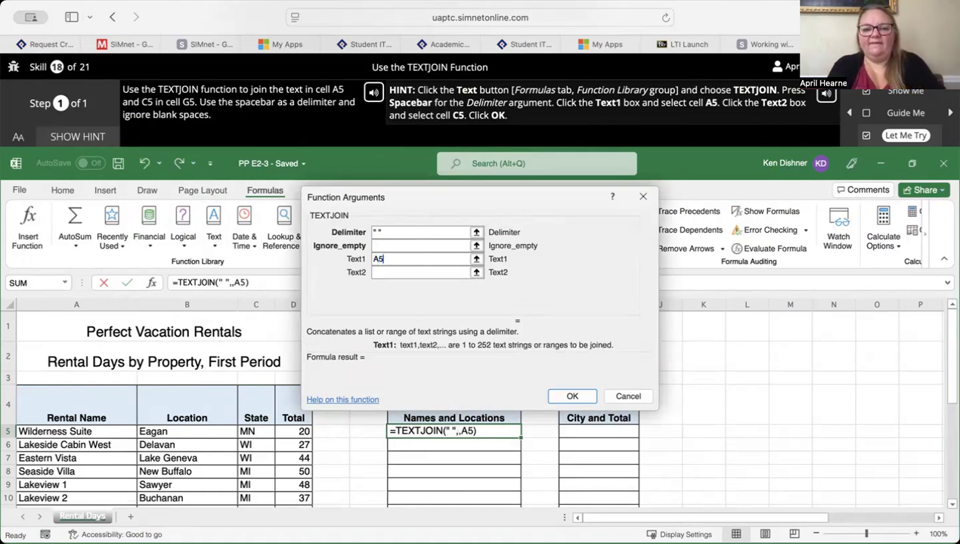
pyautogui.click(411, 271)
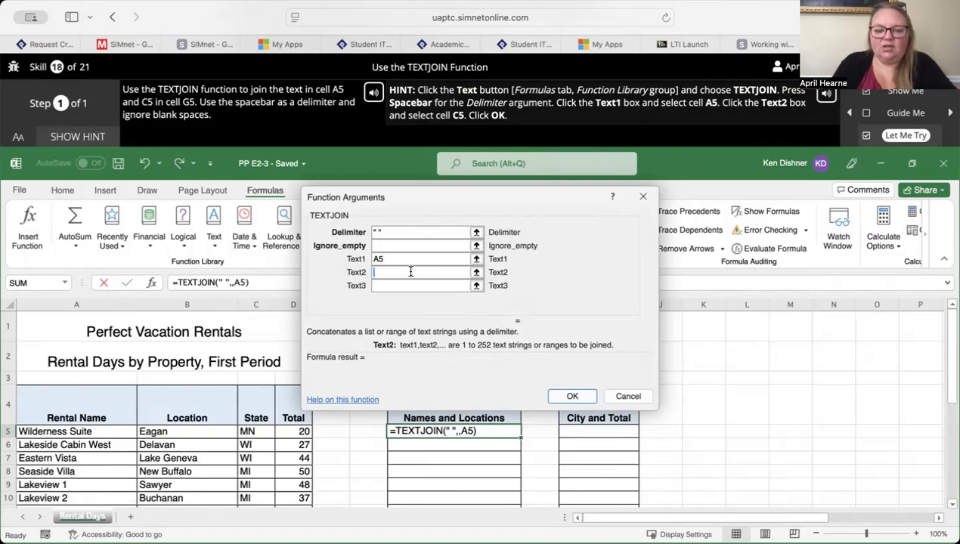
pyautogui.write('C5')
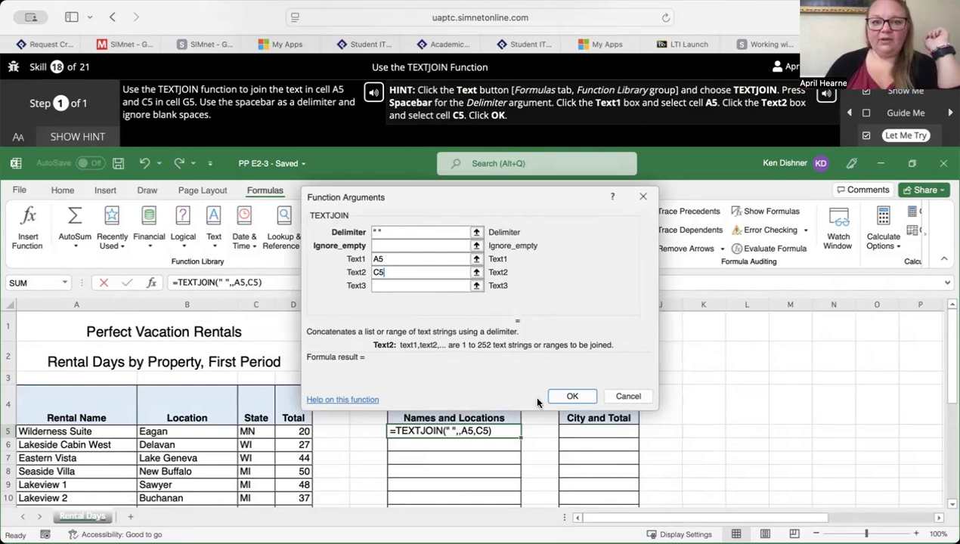
pyautogui.click(562, 397)
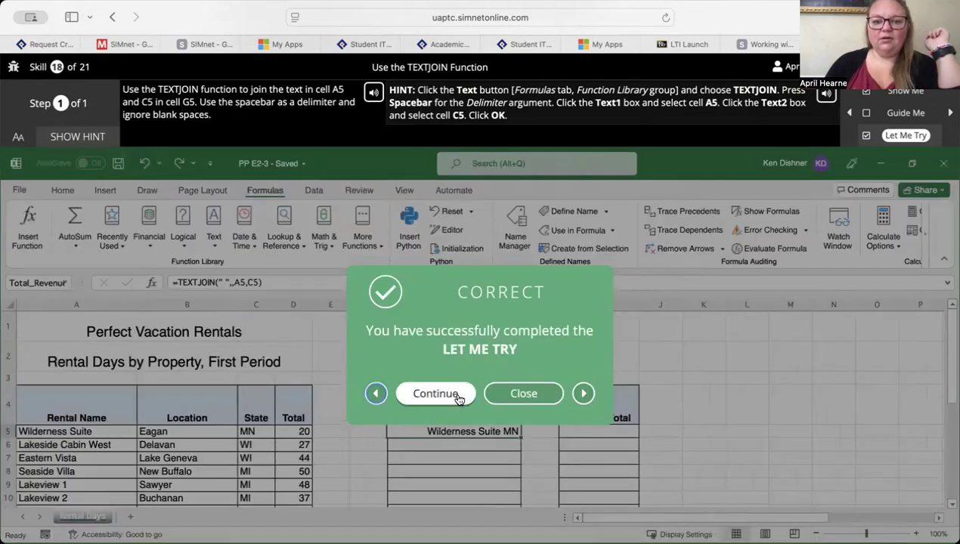
# - Continue to the CONCAT skill and open its Let Me Try exercise with the hint displayed
pyautogui.click(453, 393)
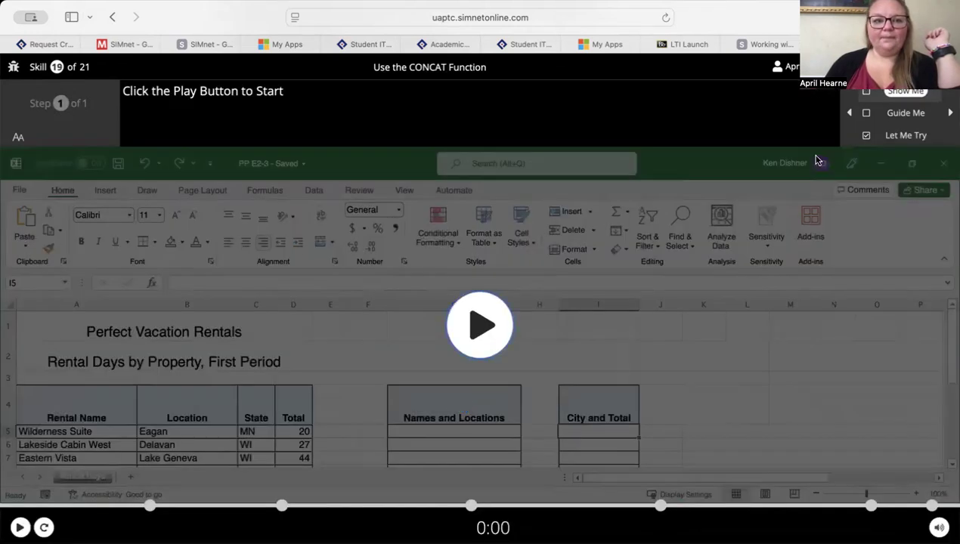
pyautogui.click(915, 136)
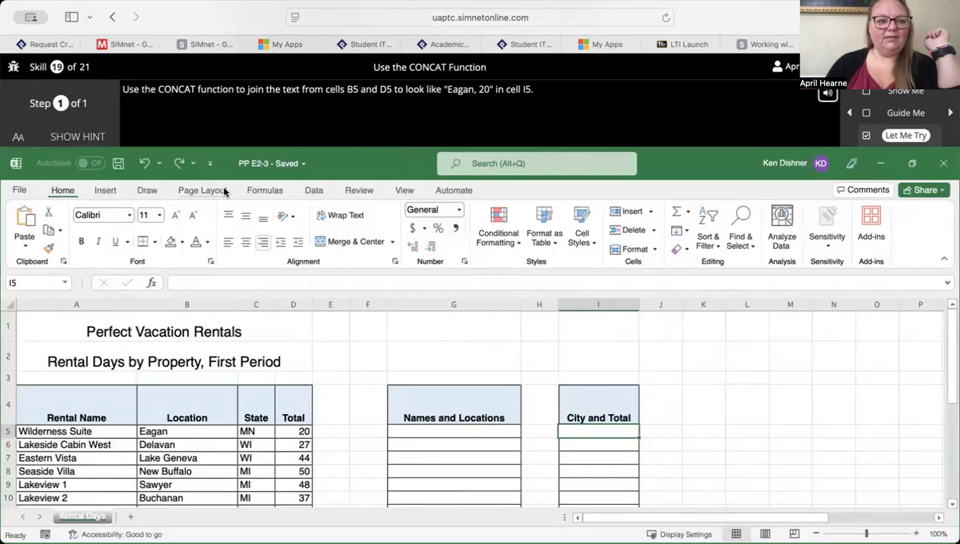
pyautogui.click(93, 138)
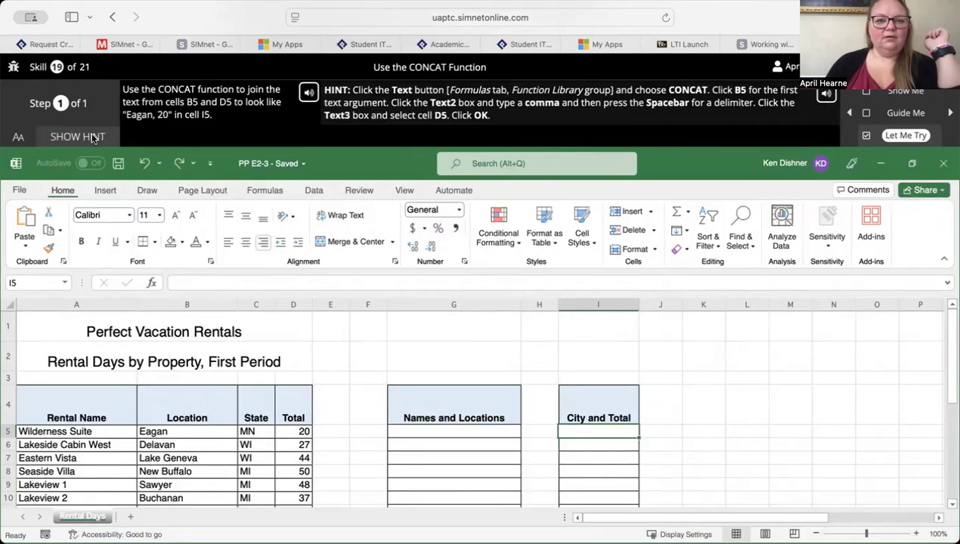
# - Try to build a CONCAT formula in cell I5 that joins B5, a space and D5
pyautogui.click(271, 193)
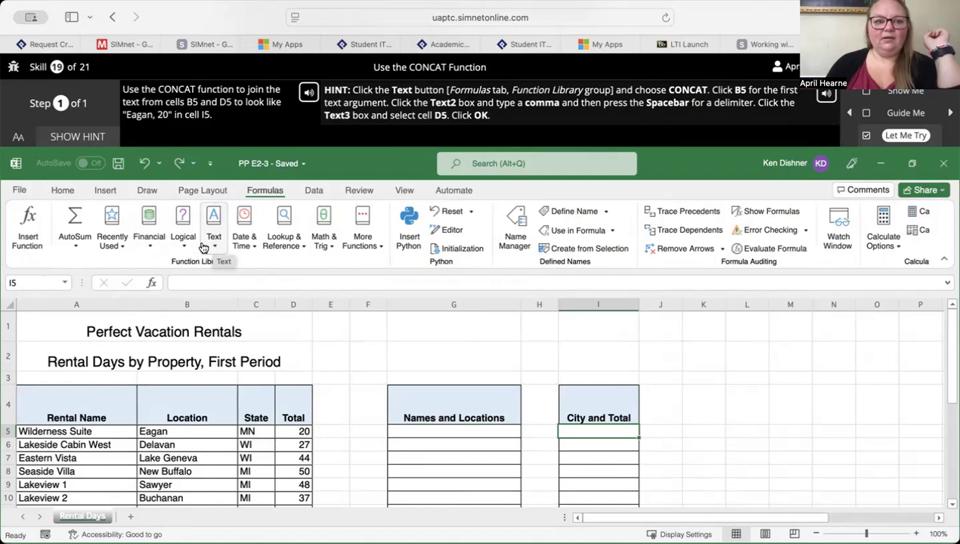
pyautogui.click(216, 241)
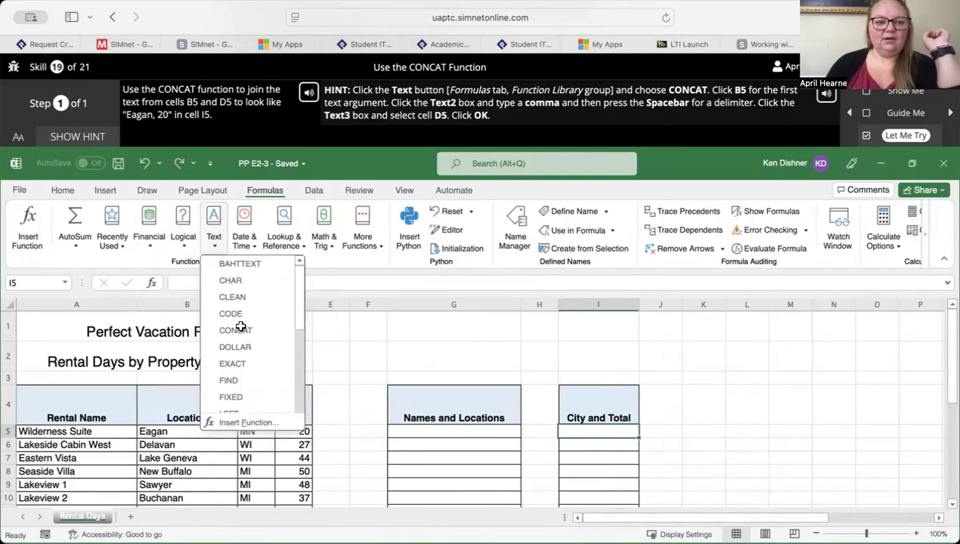
pyautogui.click(240, 330)
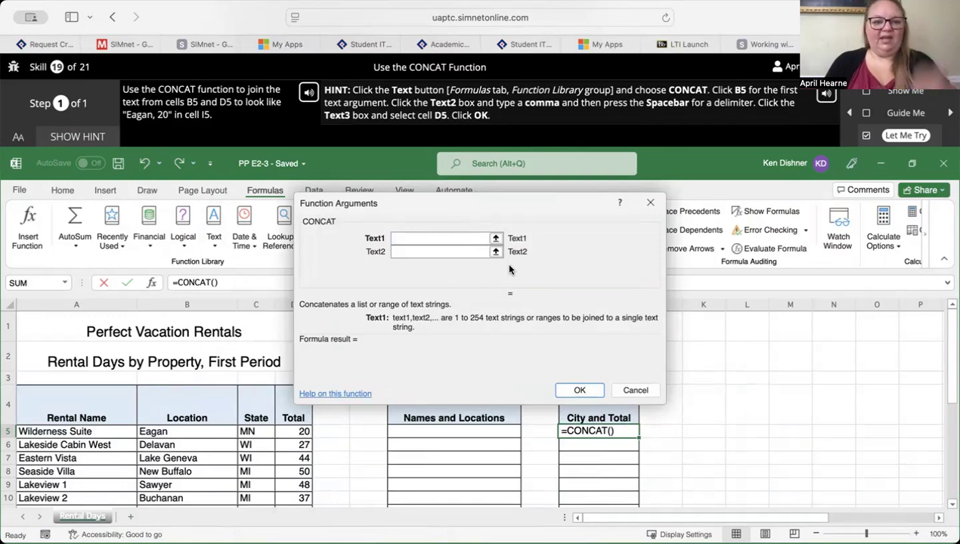
pyautogui.write('B5')
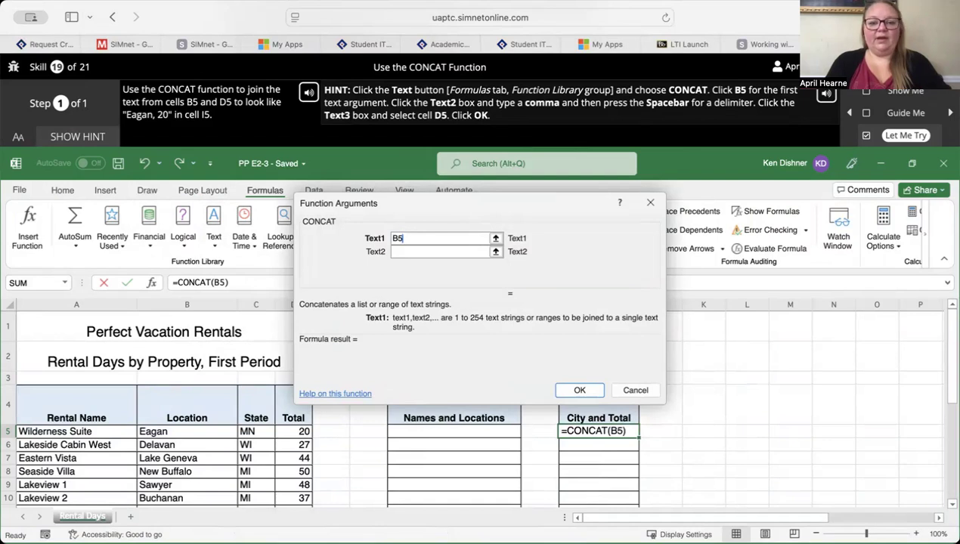
pyautogui.click(470, 253)
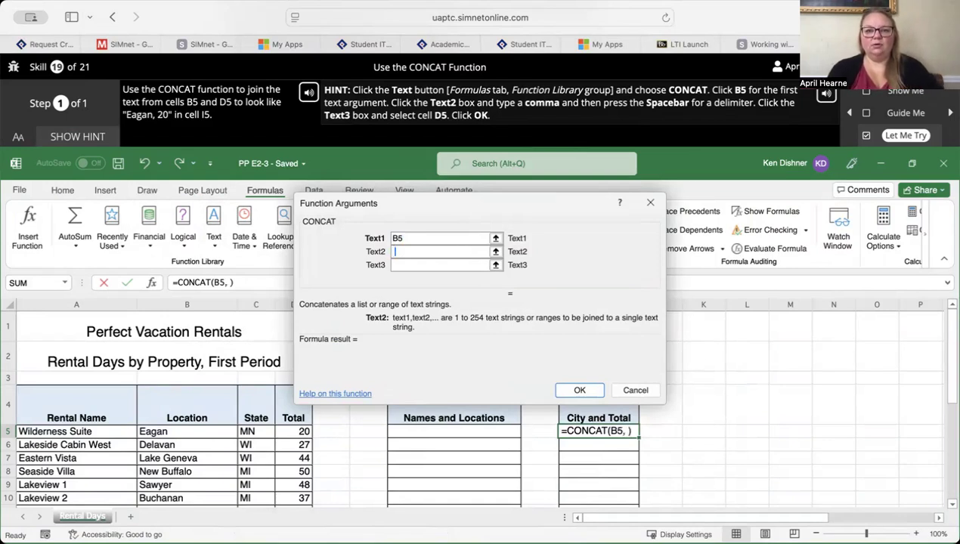
pyautogui.click(457, 264)
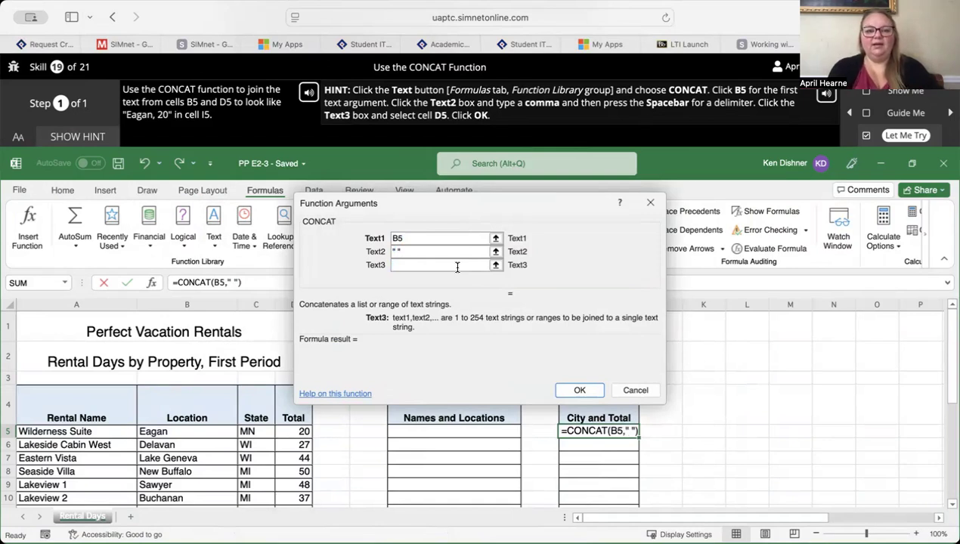
pyautogui.write('D5')
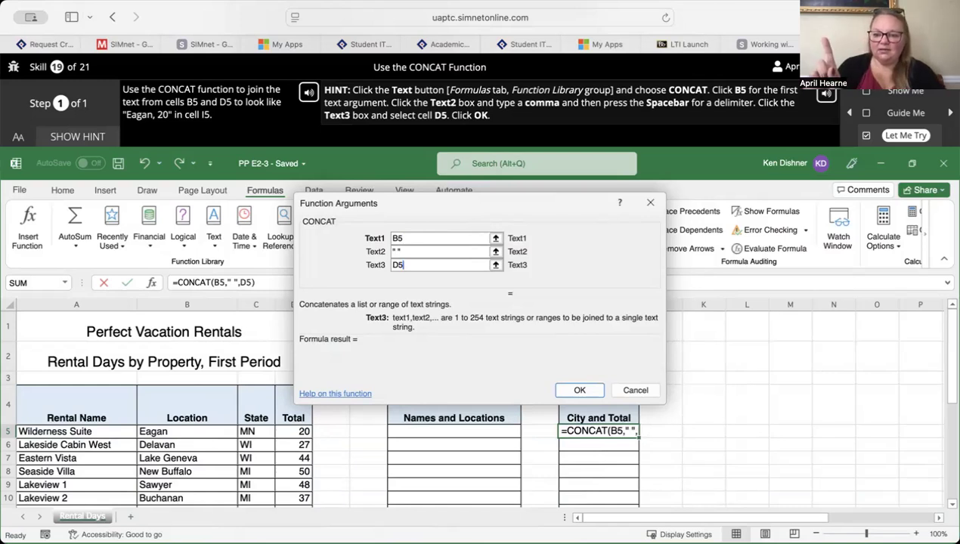
pyautogui.click(579, 391)
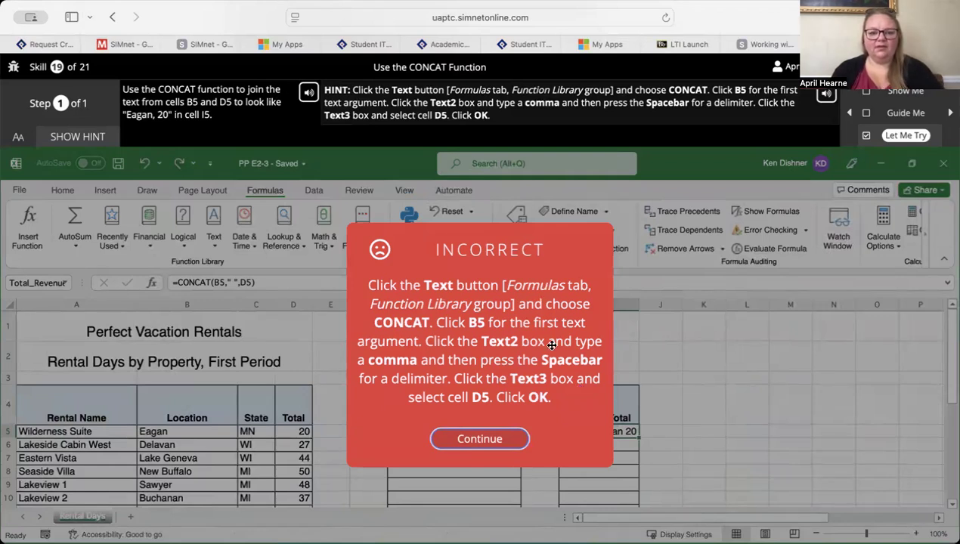
pyautogui.click(476, 450)
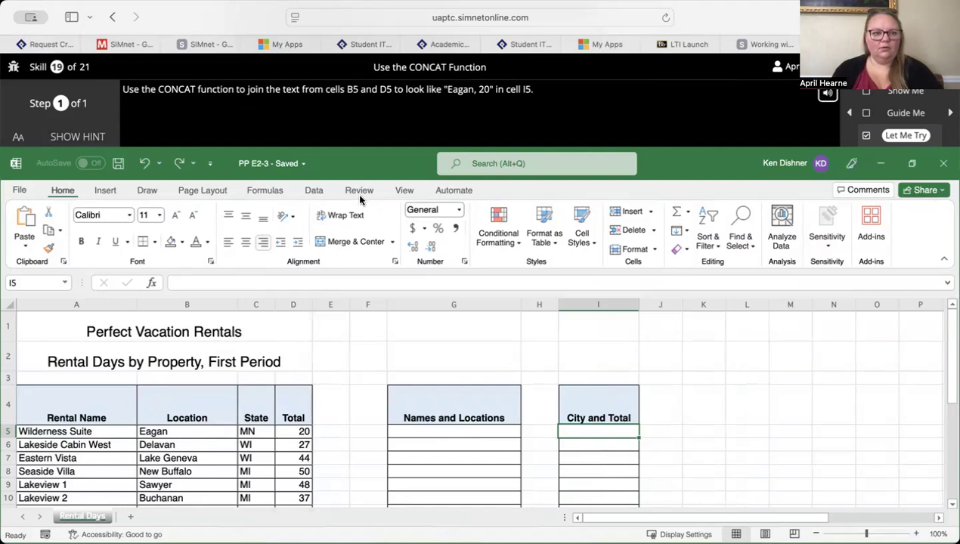
# - Insert a CONCAT function in cell I5 with B5 as Text1, a comma and space as Text2, and D5 as Text3
pyautogui.click(265, 192)
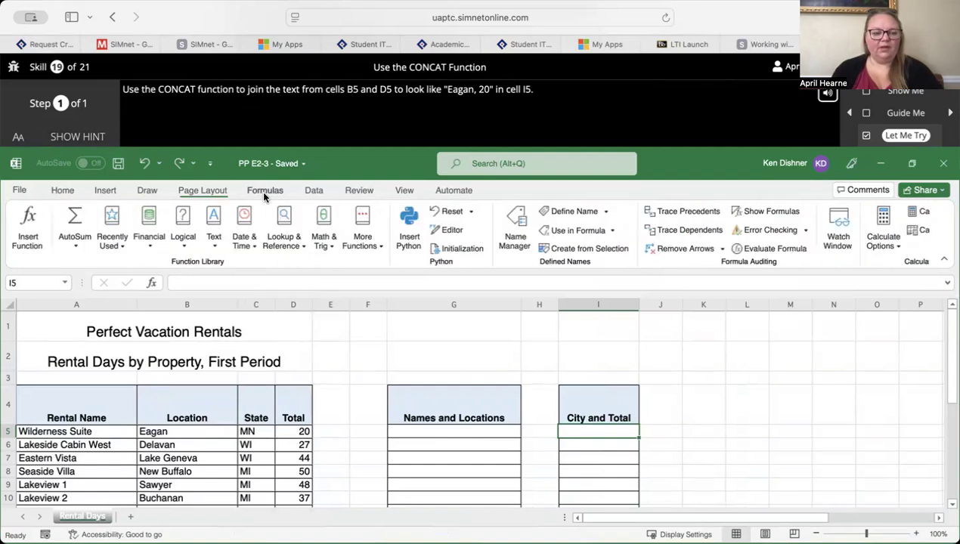
pyautogui.click(214, 238)
pyautogui.click(231, 331)
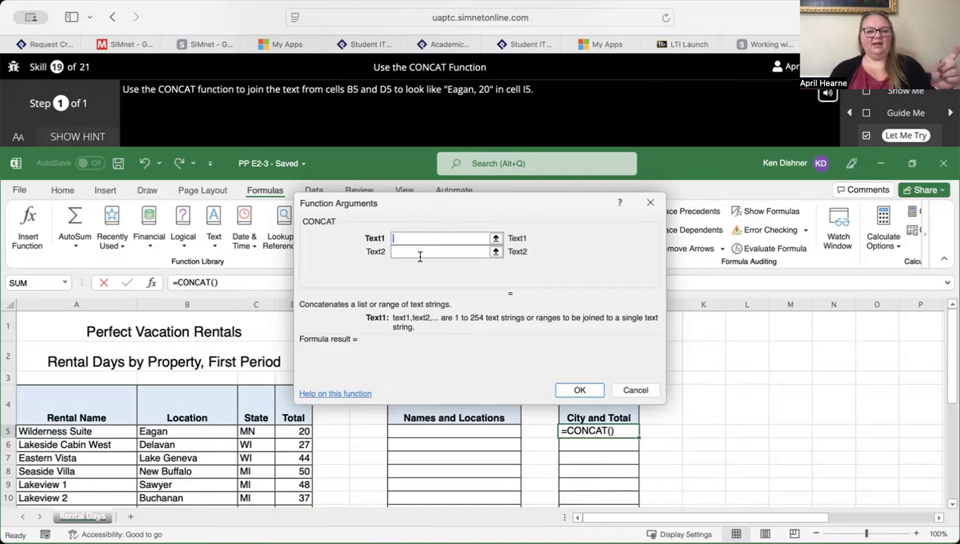
pyautogui.click(178, 431)
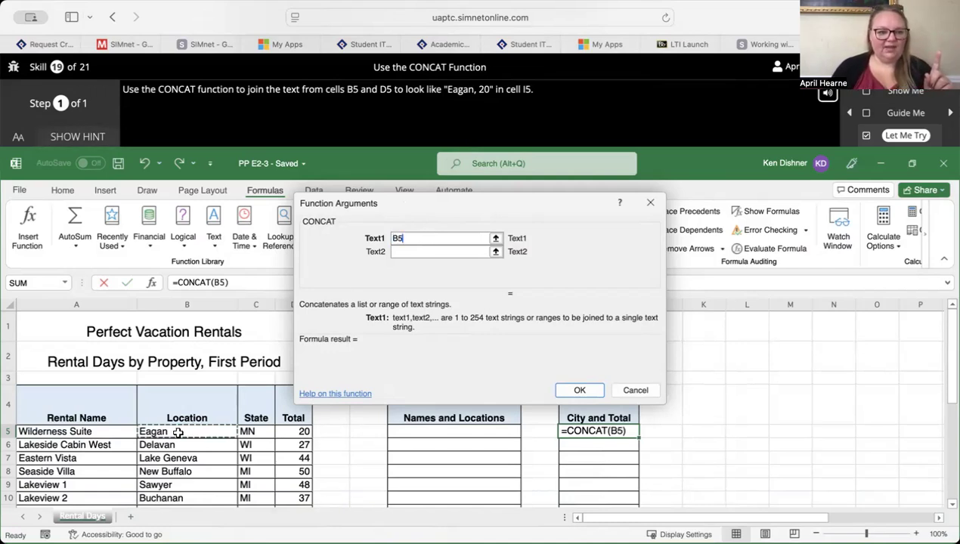
pyautogui.click(427, 251)
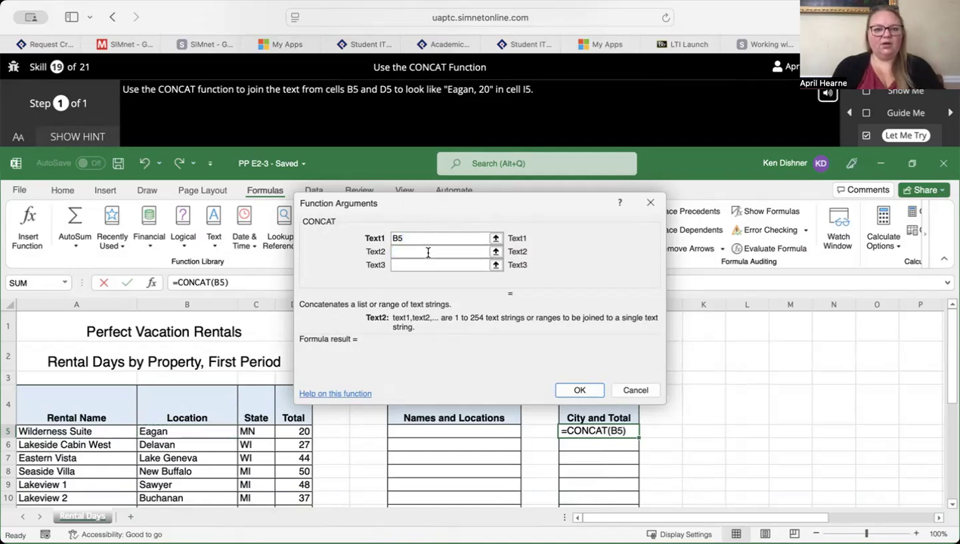
pyautogui.write(',')
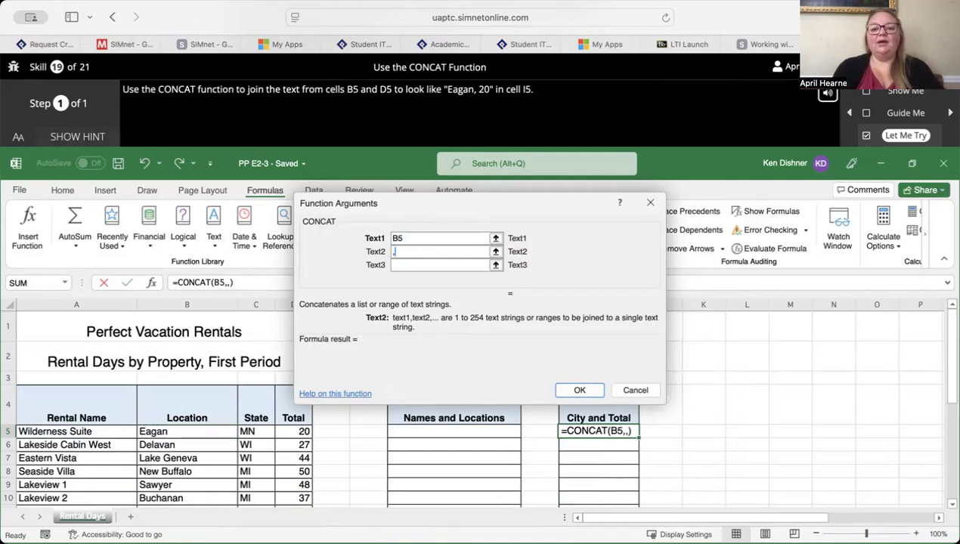
pyautogui.click(415, 266)
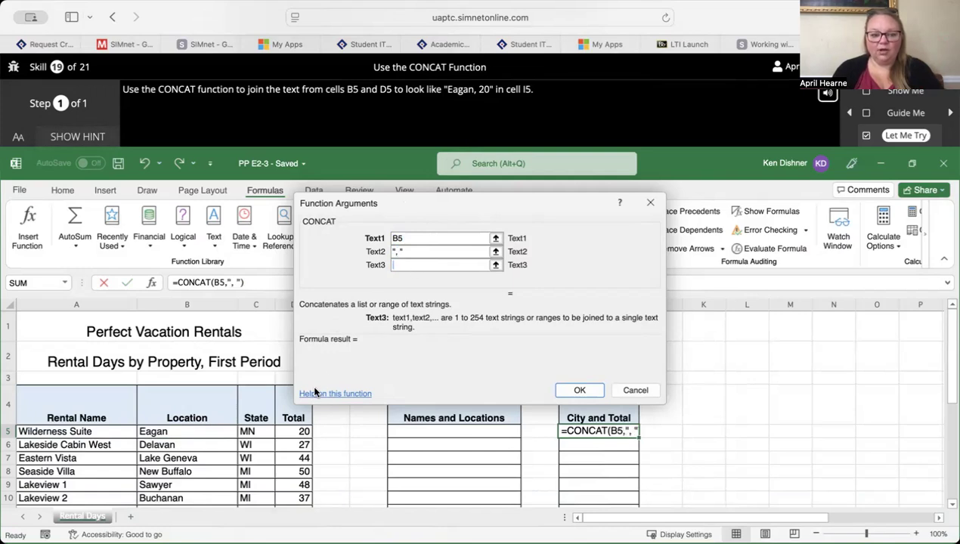
pyautogui.click(289, 431)
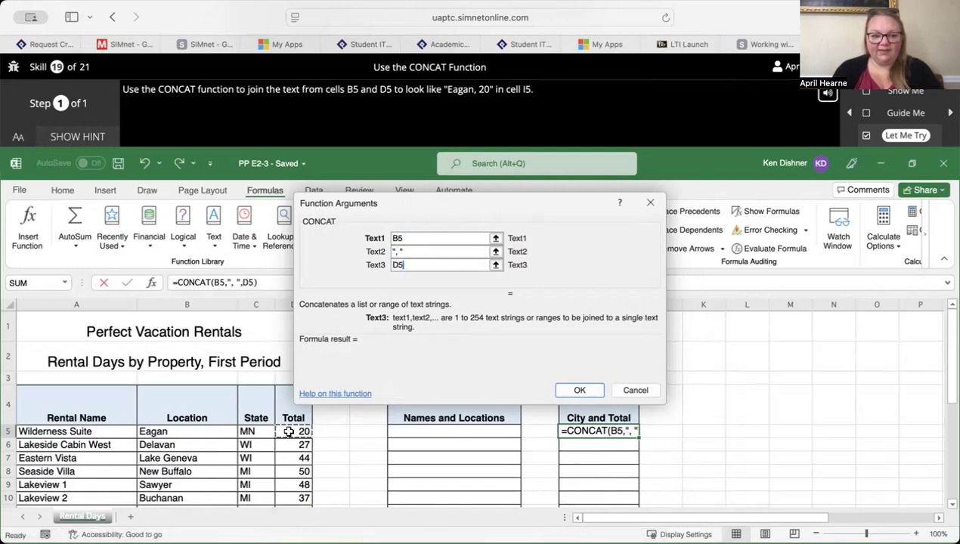
pyautogui.click(580, 390)
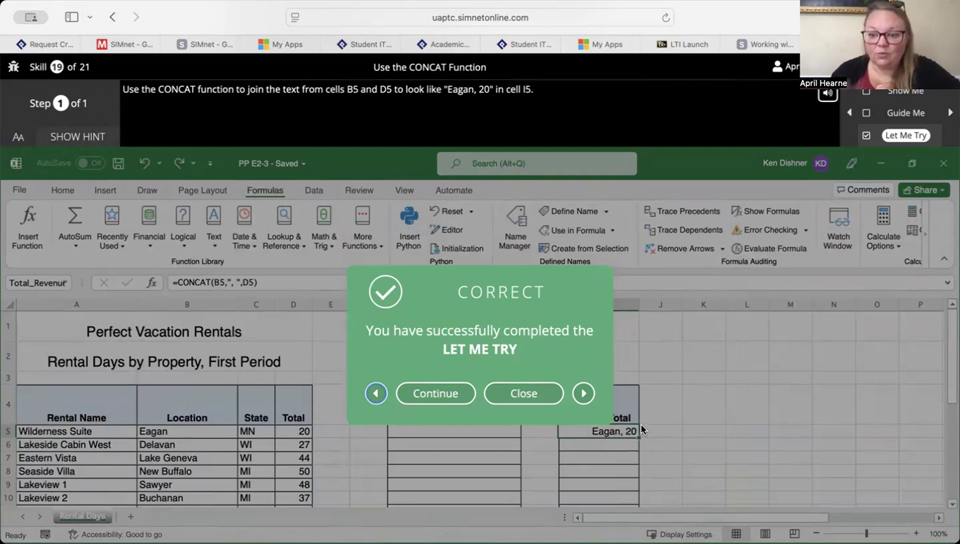
# - Continue to the SUMIF skill and open its Let Me Try exercise with the hint displayed
pyautogui.click(437, 393)
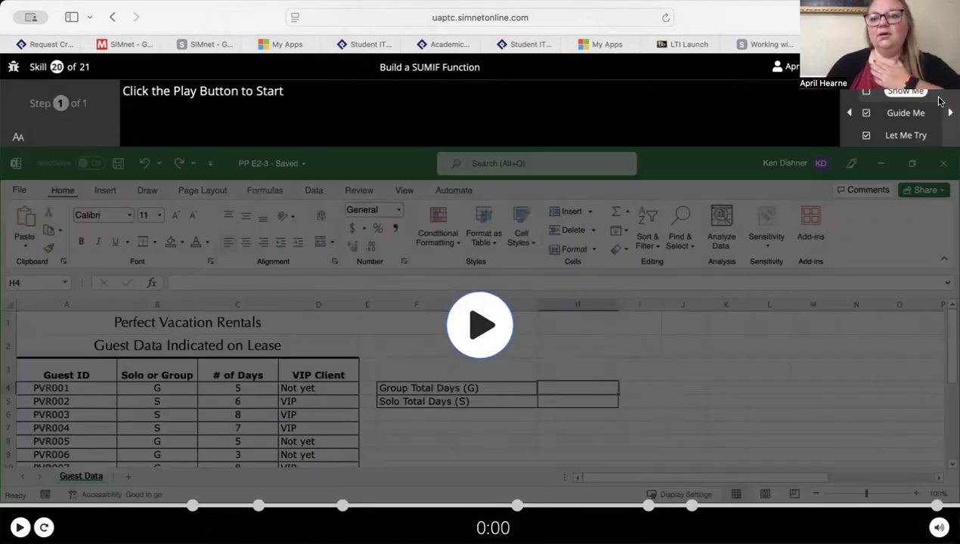
pyautogui.click(898, 136)
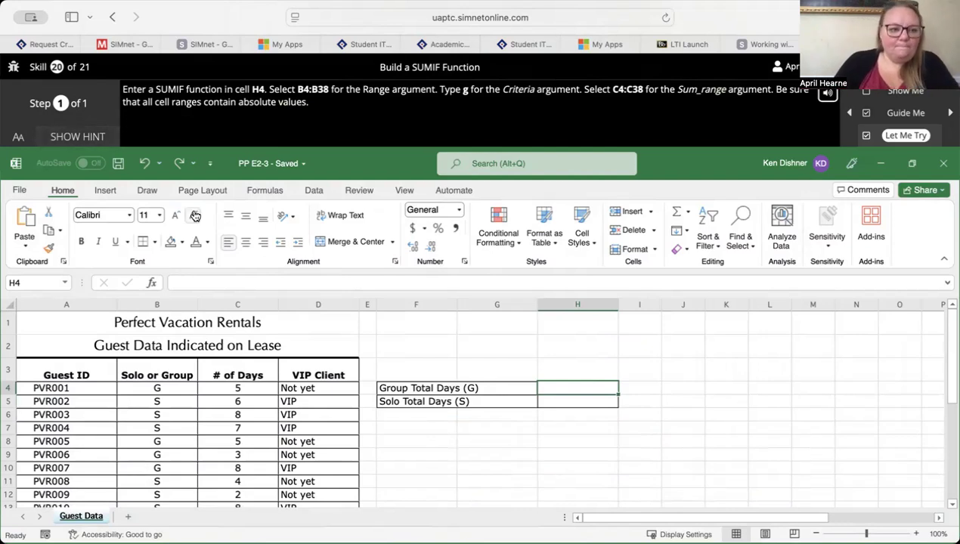
pyautogui.click(83, 137)
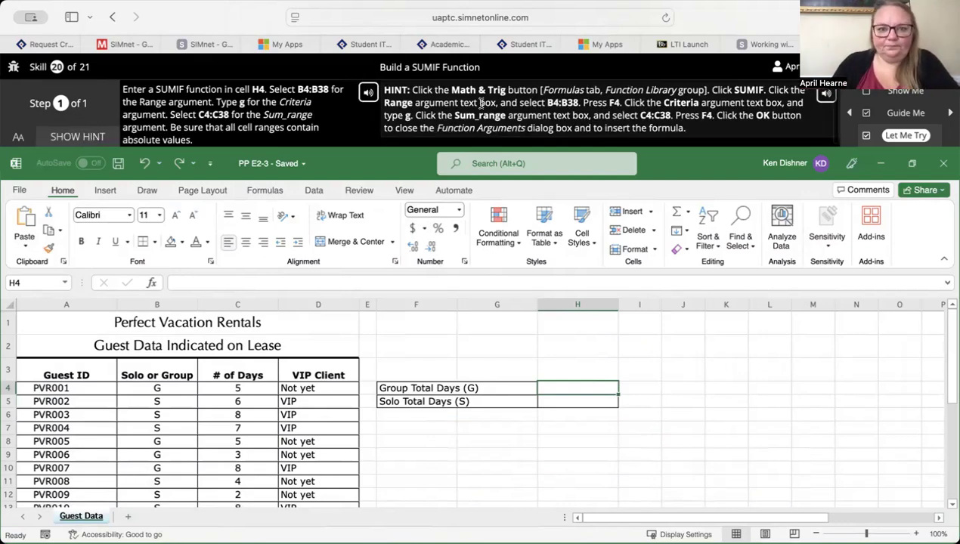
# - Start a SUMIF function in cell H4 with the absolute range $B$4:$B$38 as the Range argument
pyautogui.click(266, 190)
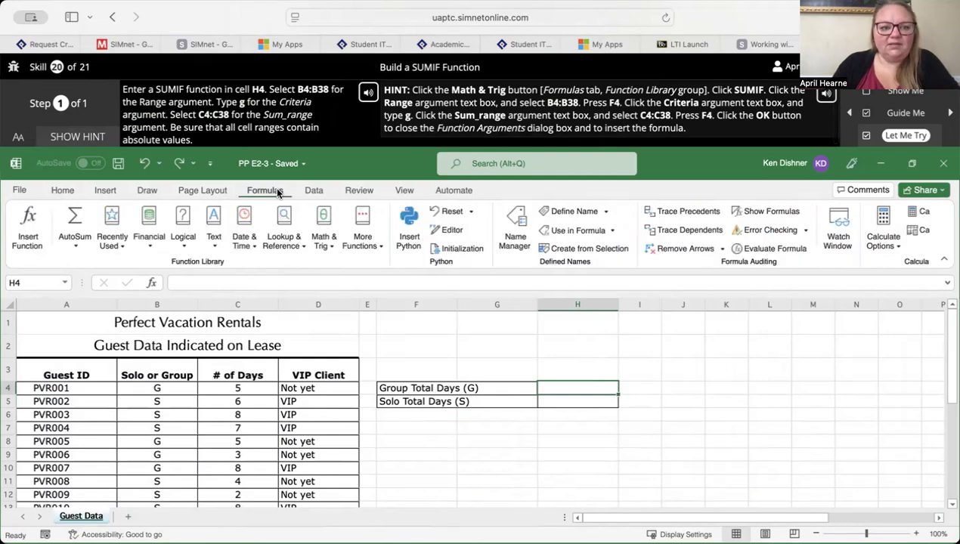
pyautogui.click(323, 243)
pyautogui.scroll(-20, 363, 340)
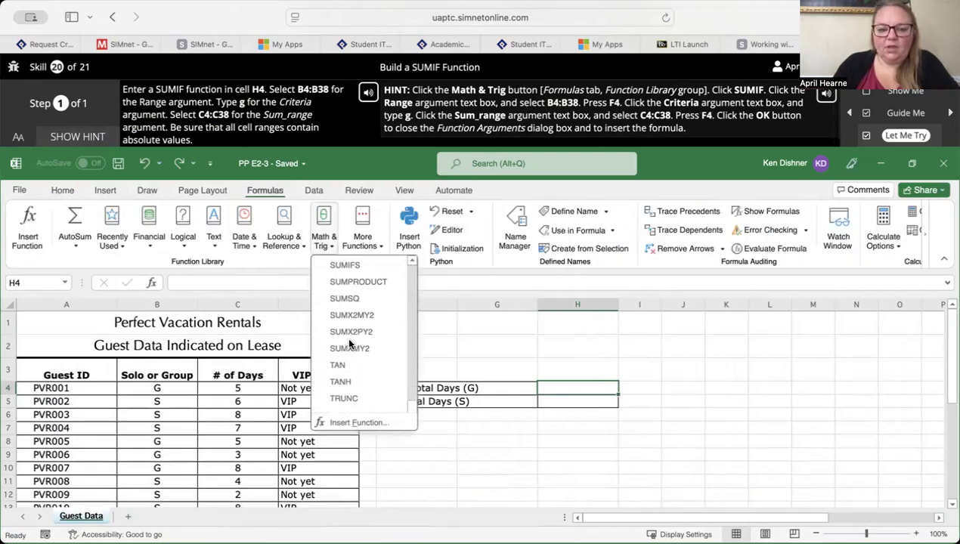
pyautogui.scroll(2, 358, 301)
pyautogui.click(355, 289)
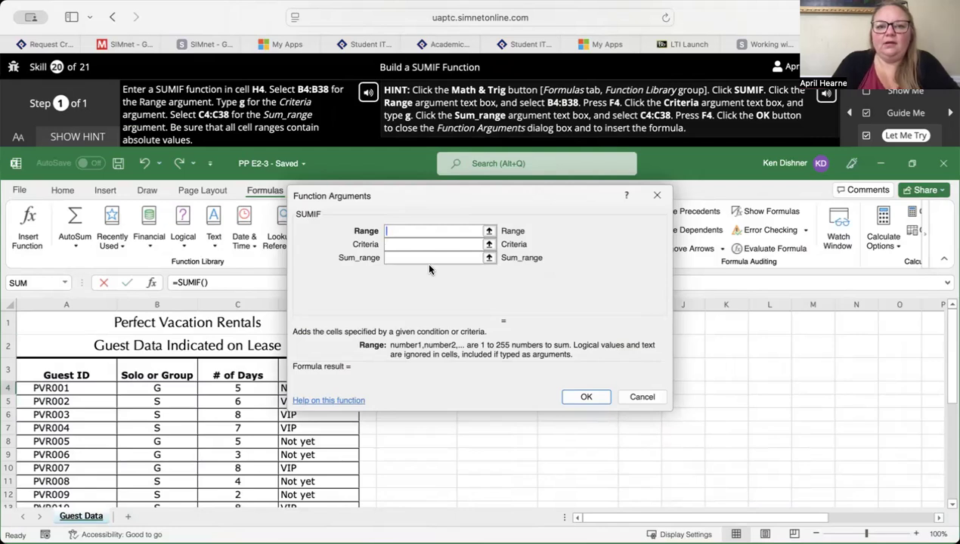
pyautogui.write('B4:B38')
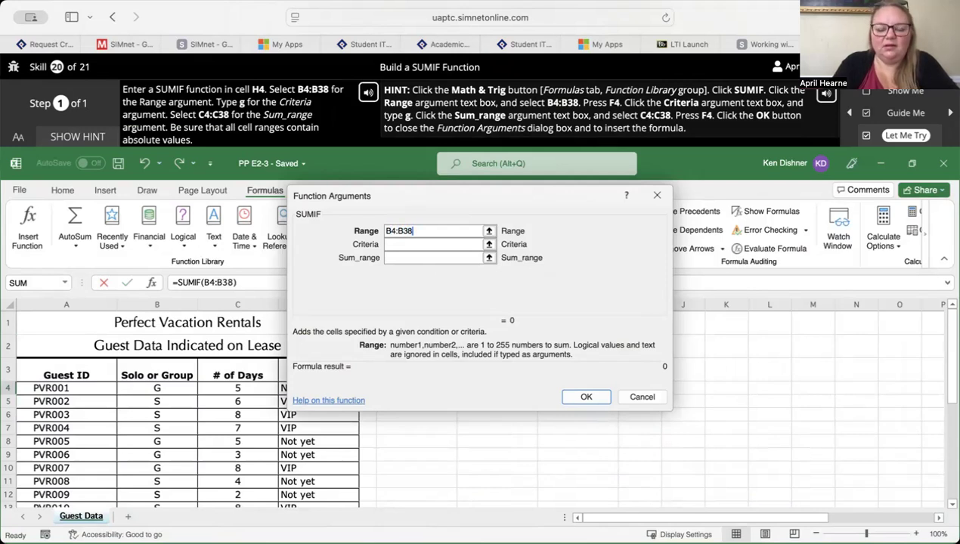
pyautogui.press('F4')
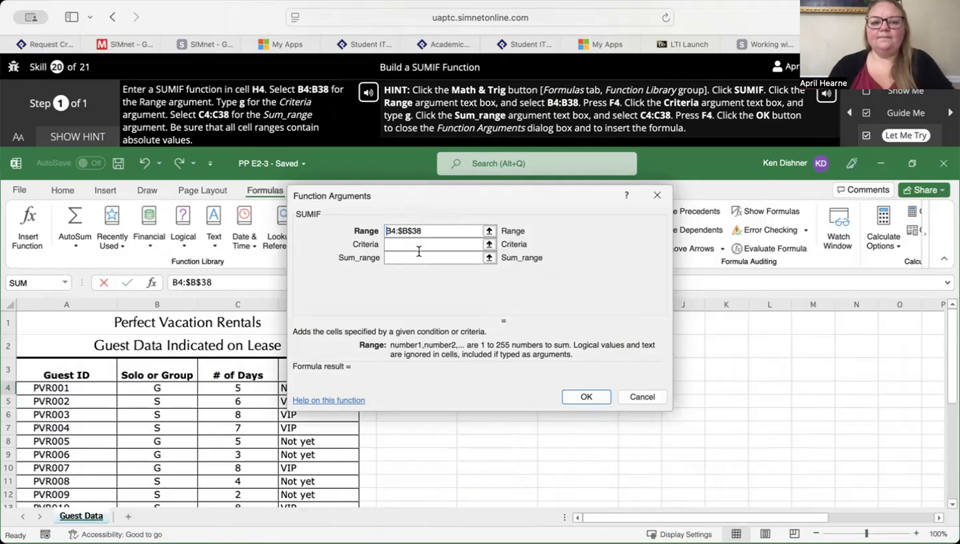
pyautogui.write('$B')
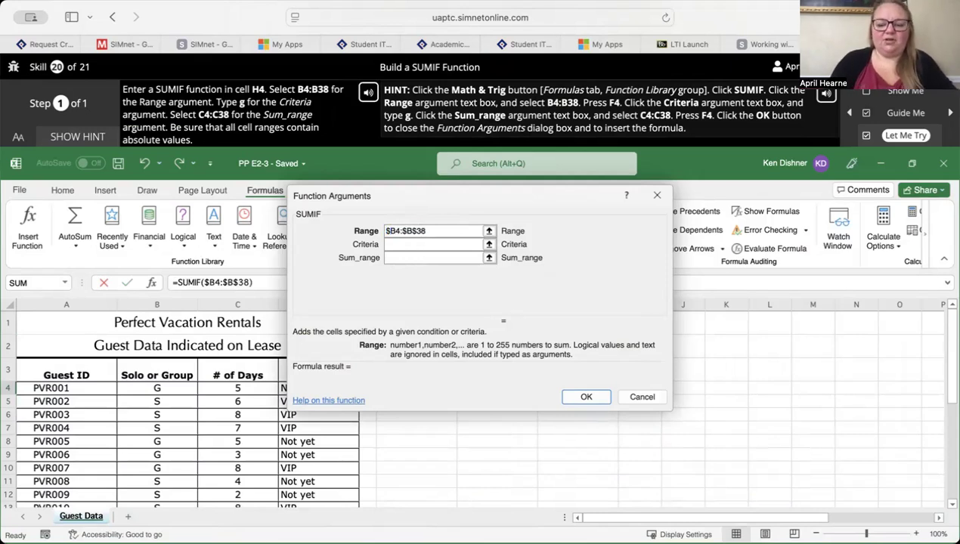
pyautogui.write('$')
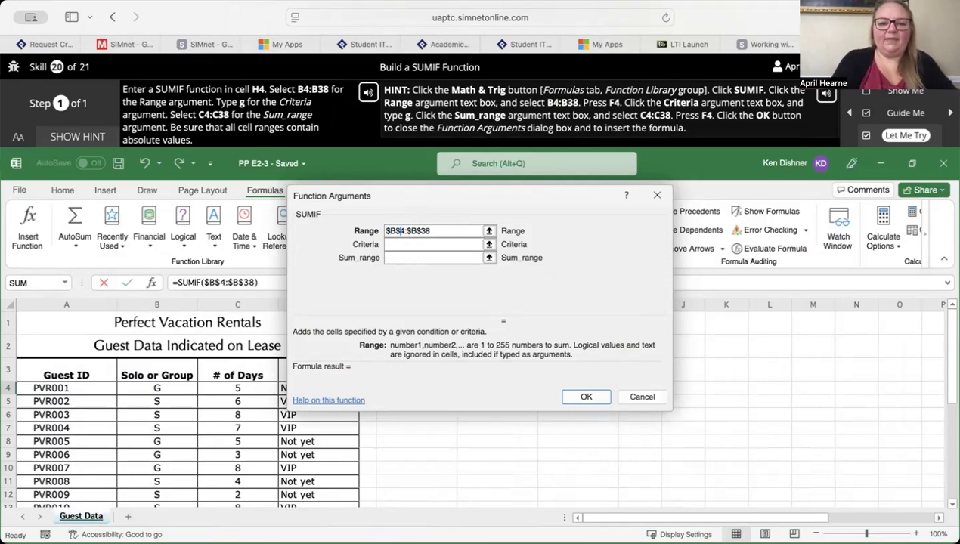
# - Set the SUMIF Criteria to G and Sum_range to the absolute range $C$4:$C$38, and insert the formula
pyautogui.click(428, 244)
pyautogui.write('G')
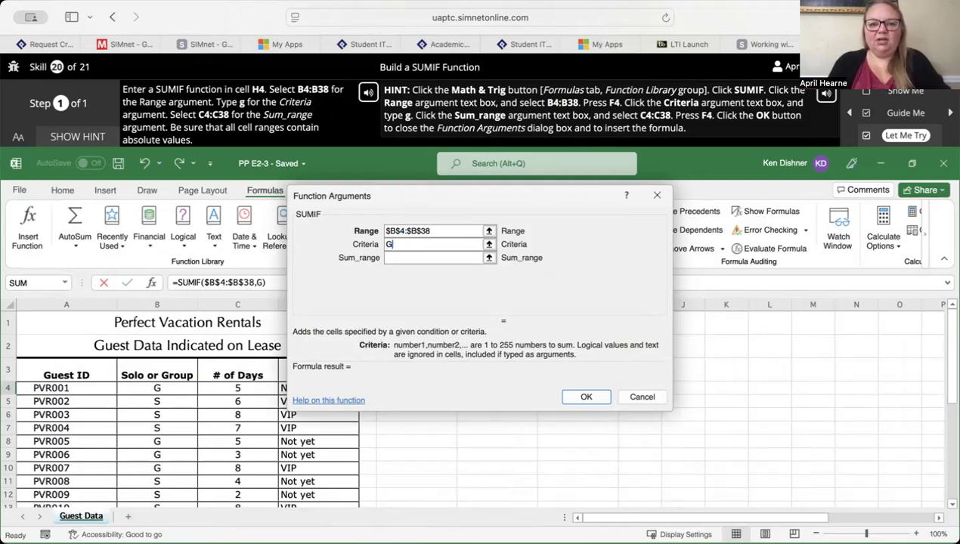
pyautogui.click(428, 258)
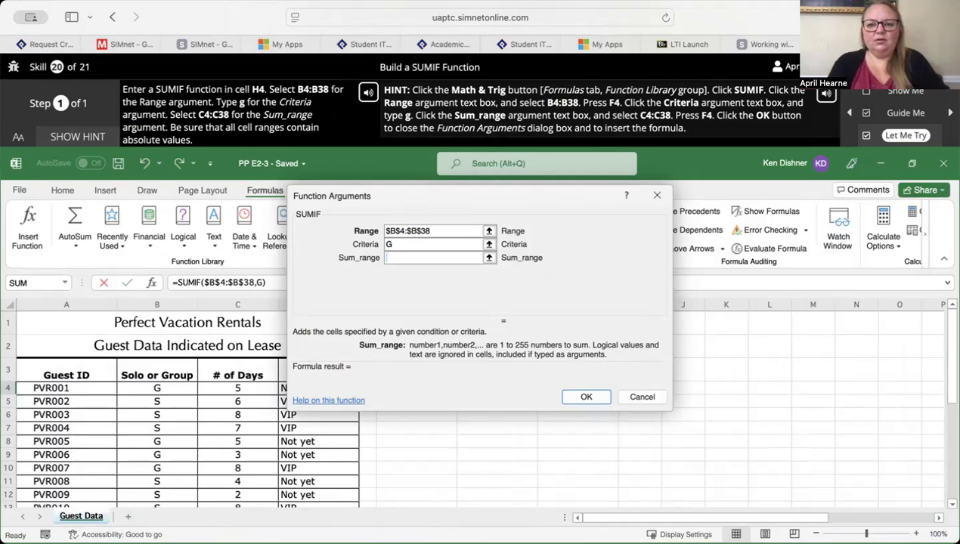
pyautogui.write('C4:C')
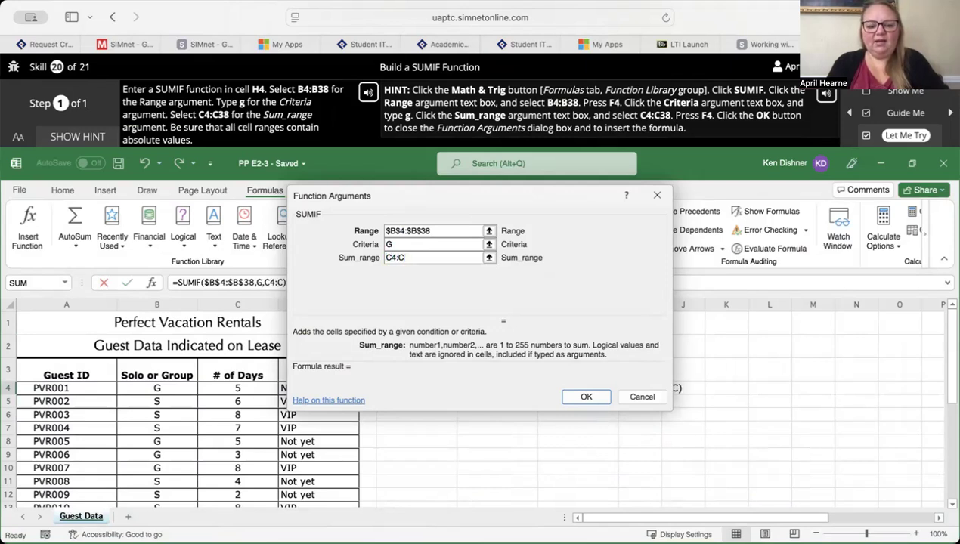
pyautogui.write('38')
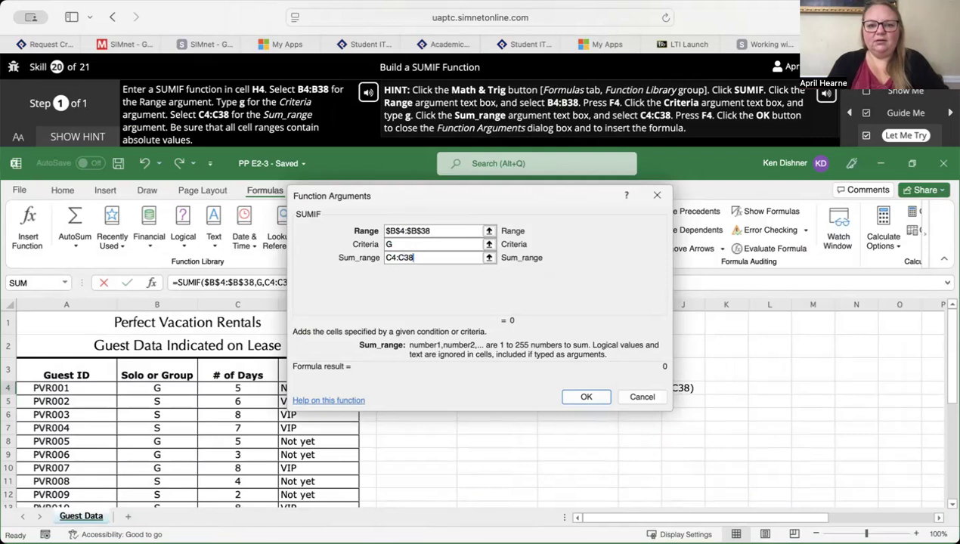
pyautogui.press('F4')
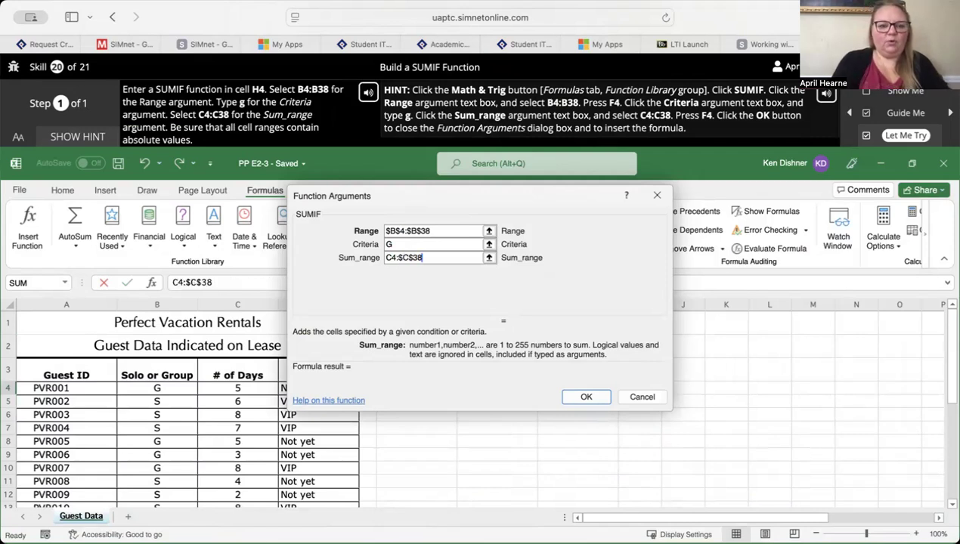
pyautogui.click(384, 257)
pyautogui.write('$')
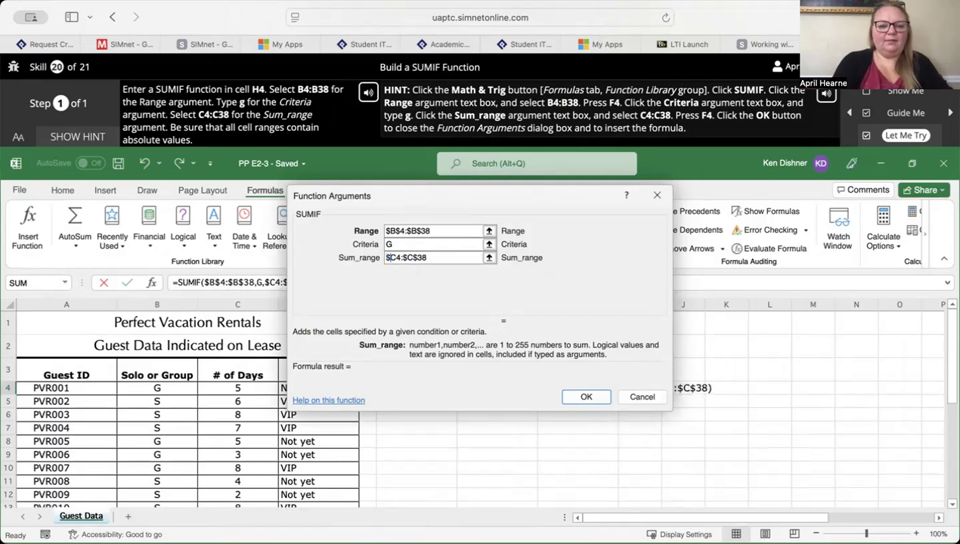
pyautogui.click(394, 256)
pyautogui.write('$')
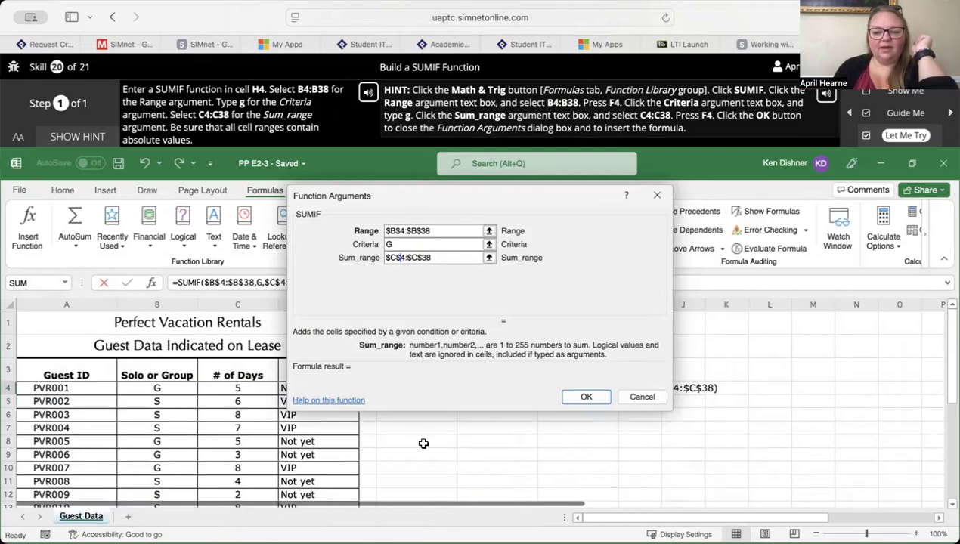
pyautogui.click(588, 398)
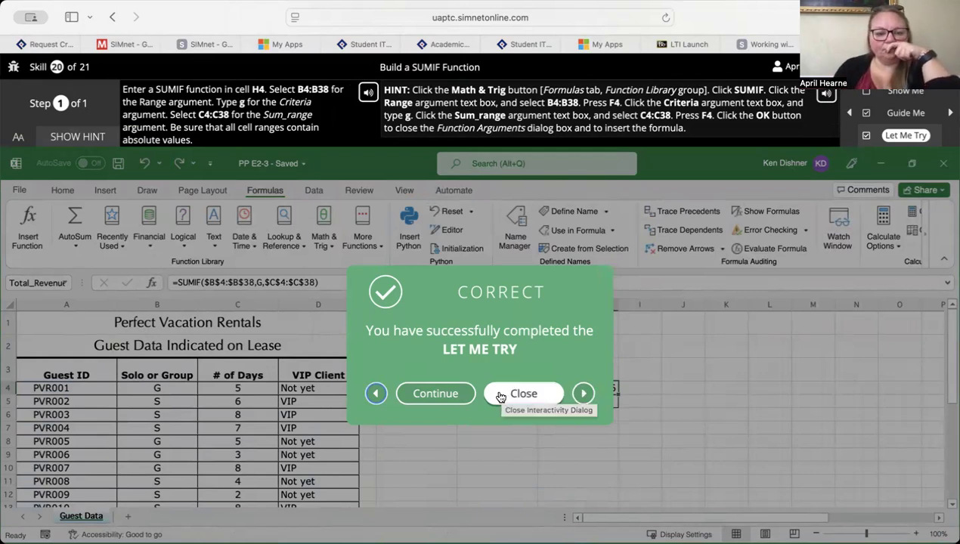
# - Continue to the SUMPRODUCT skill and open its Let Me Try exercise with the hint displayed
pyautogui.click(437, 395)
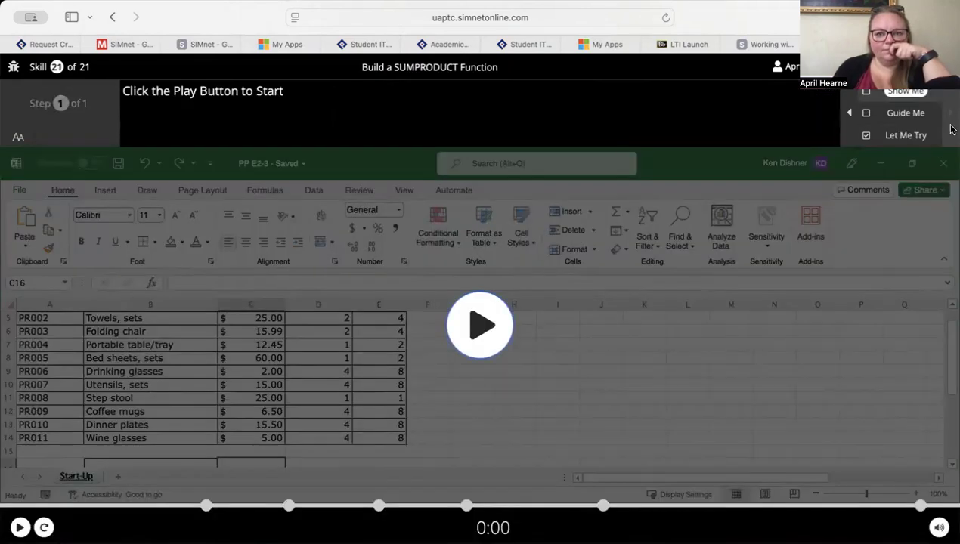
pyautogui.click(904, 136)
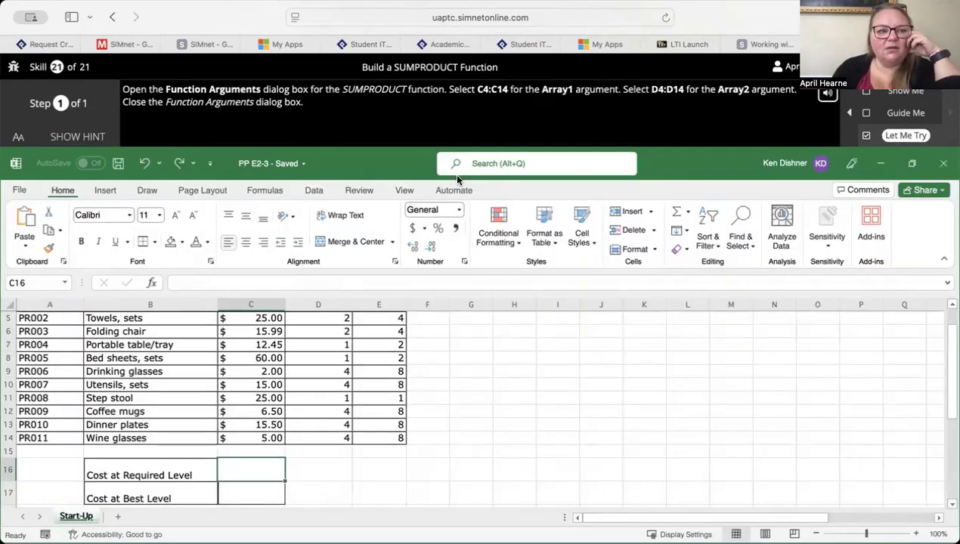
pyautogui.click(94, 137)
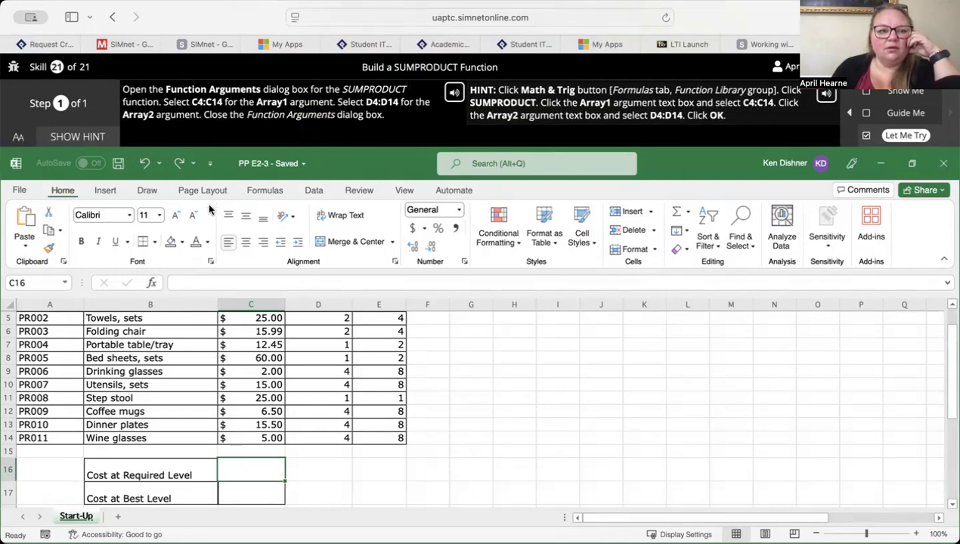
# - Insert a SUMPRODUCT function in cell C16 with C4:C14 as Array1 and D4:D14 as Array2
pyautogui.click(263, 191)
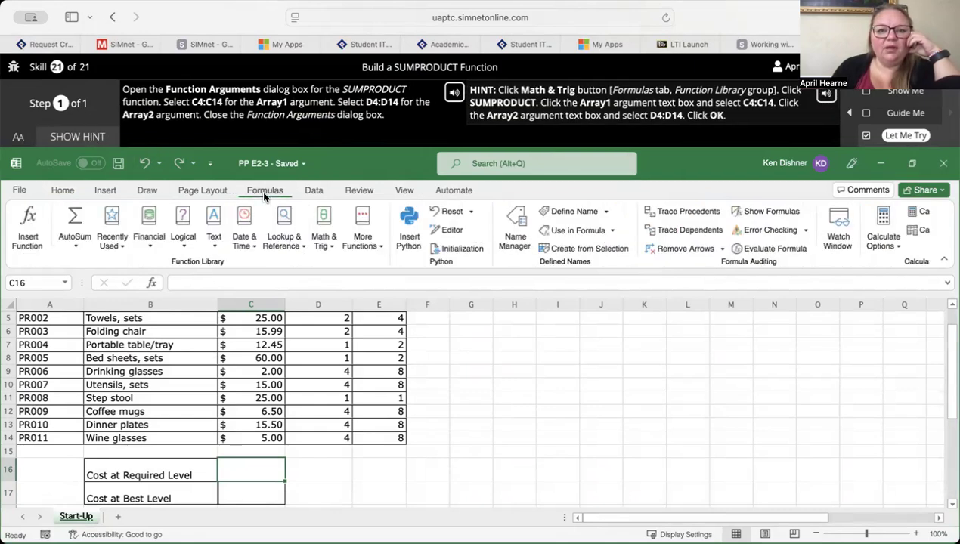
pyautogui.click(323, 245)
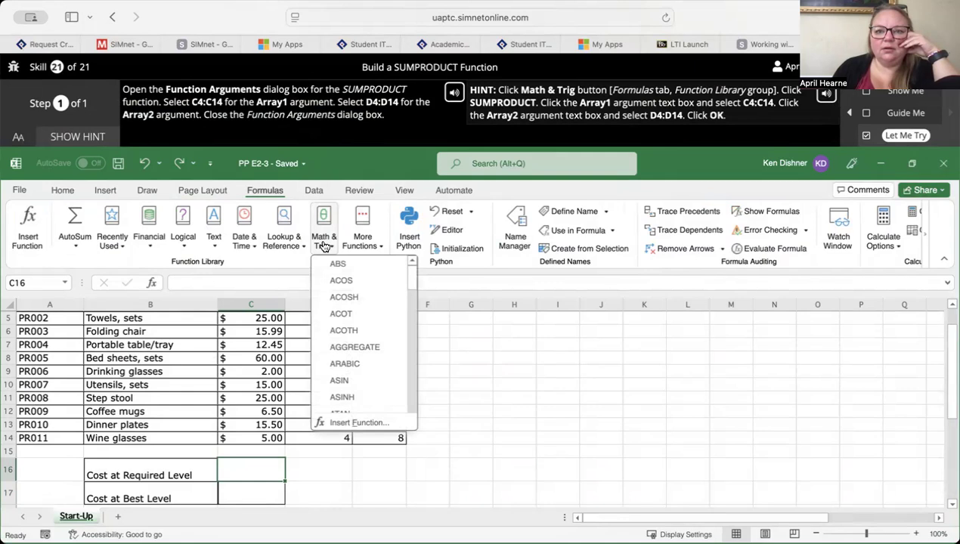
pyautogui.scroll(-20, 340, 364)
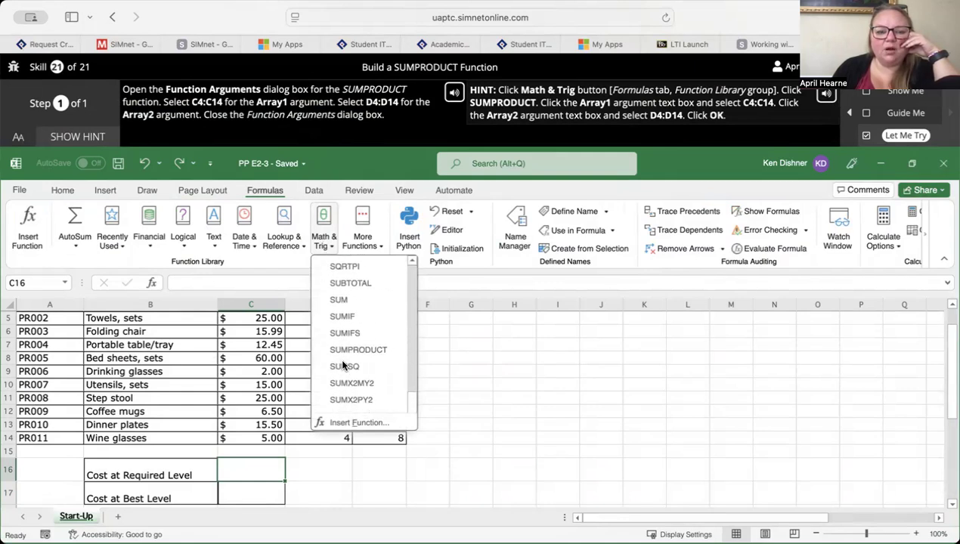
pyautogui.click(347, 352)
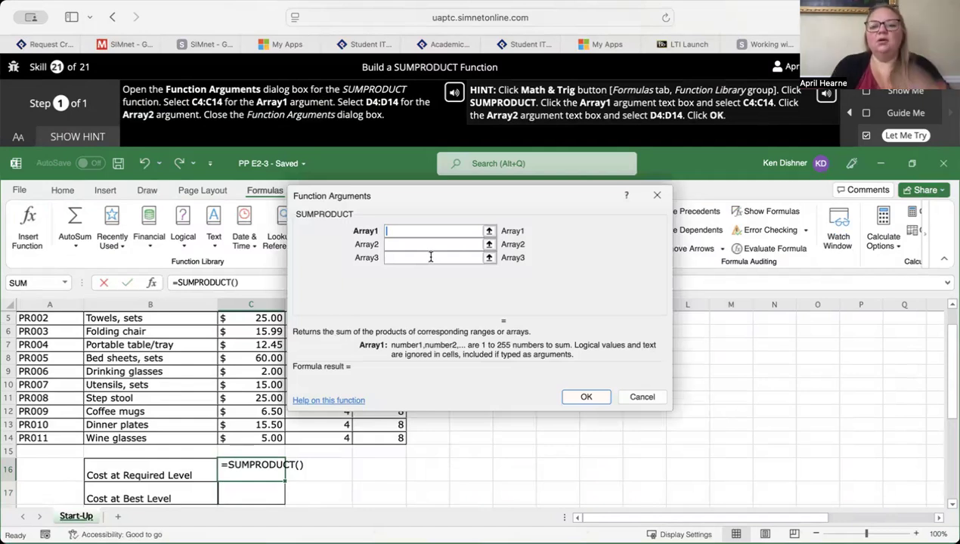
pyautogui.write('C4')
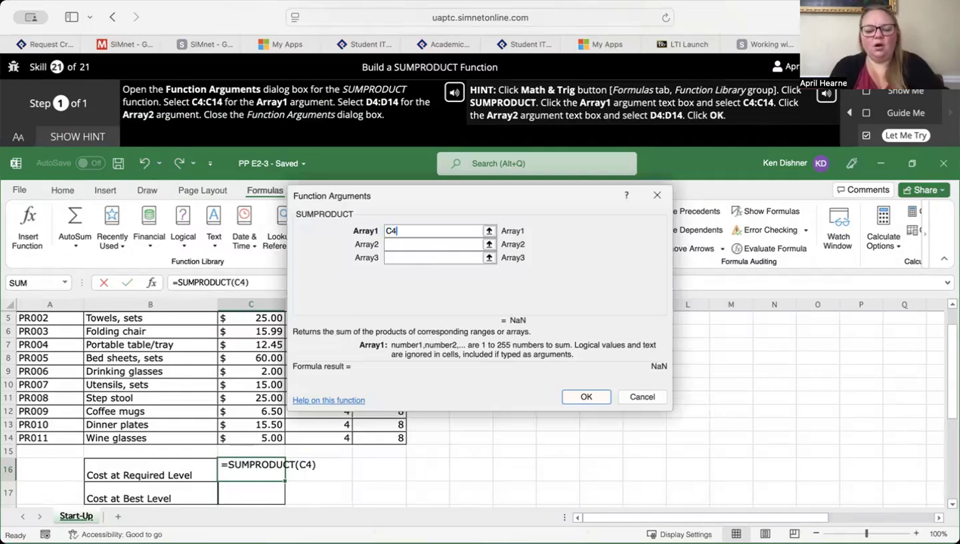
pyautogui.write(':C14')
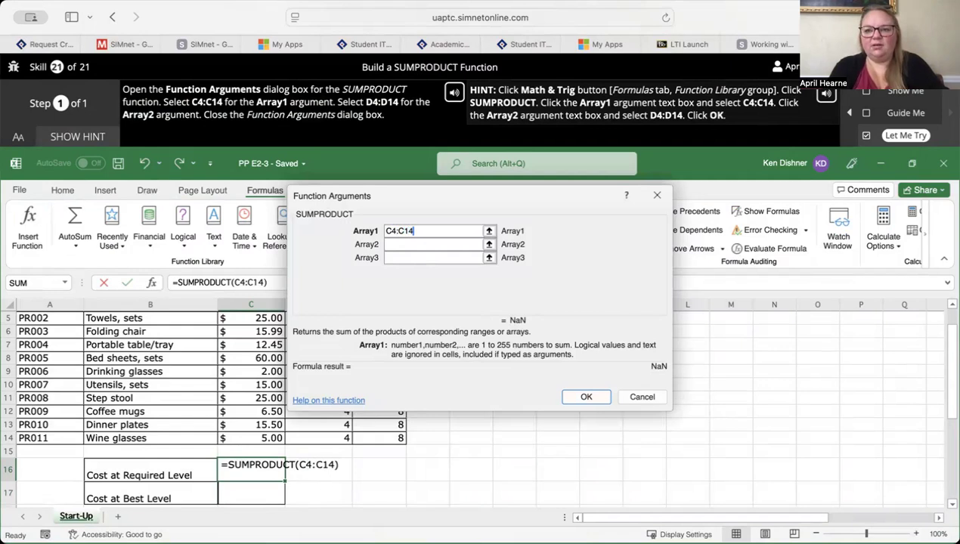
pyautogui.click(423, 244)
pyautogui.write('D')
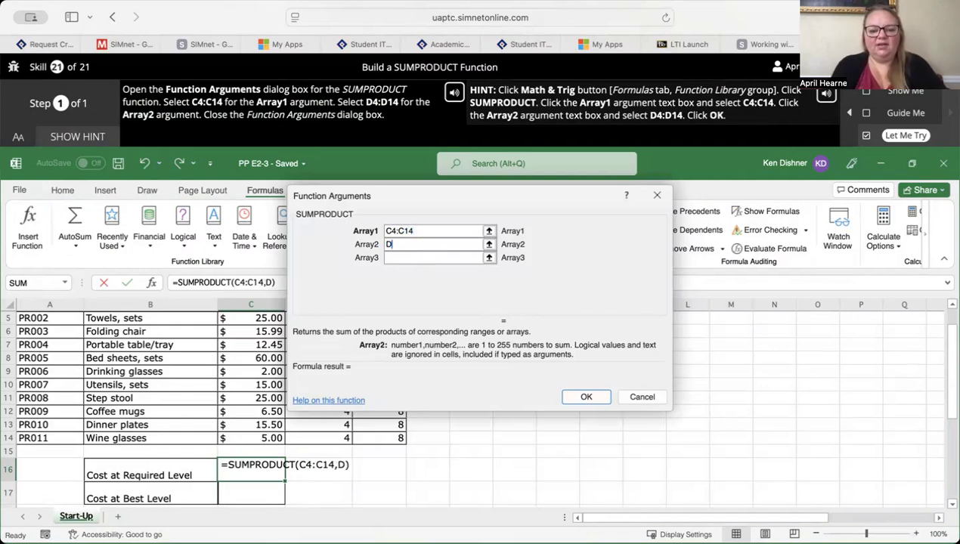
pyautogui.write('4:D14')
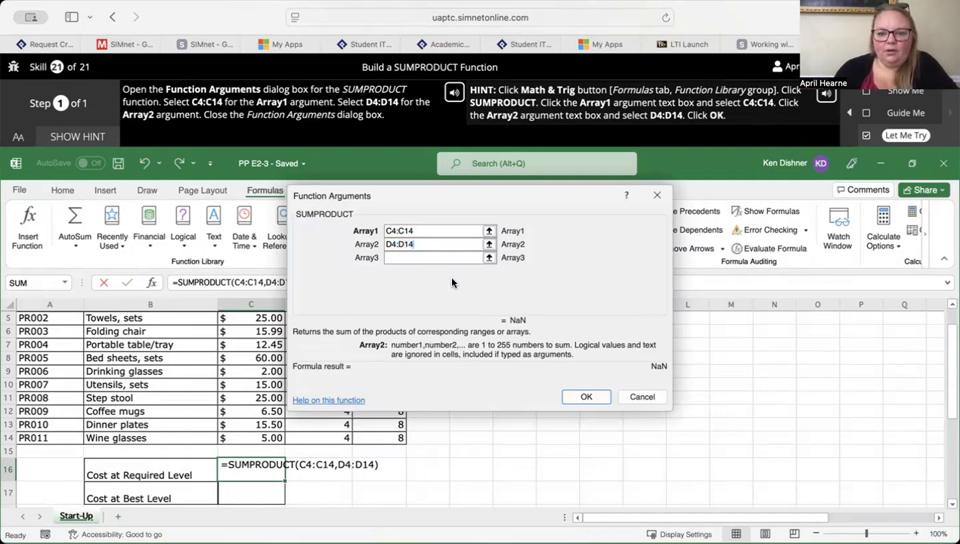
pyautogui.click(584, 396)
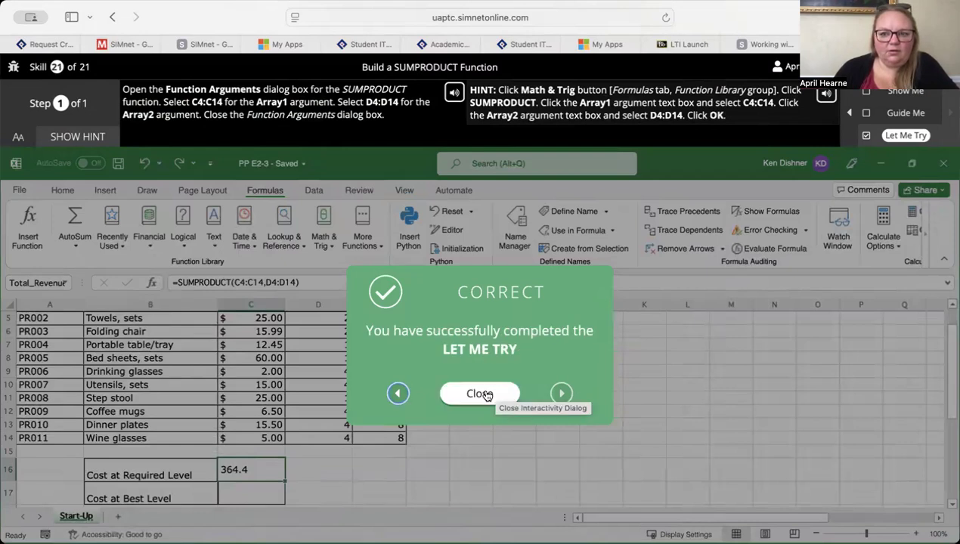
# - Close the completed SUMPRODUCT exercise and advance the SimBook past Pause & Practice: Excel 2-3 to the Chapter Summary
pyautogui.click(488, 395)
pyautogui.scroll(-2, 524, 443)
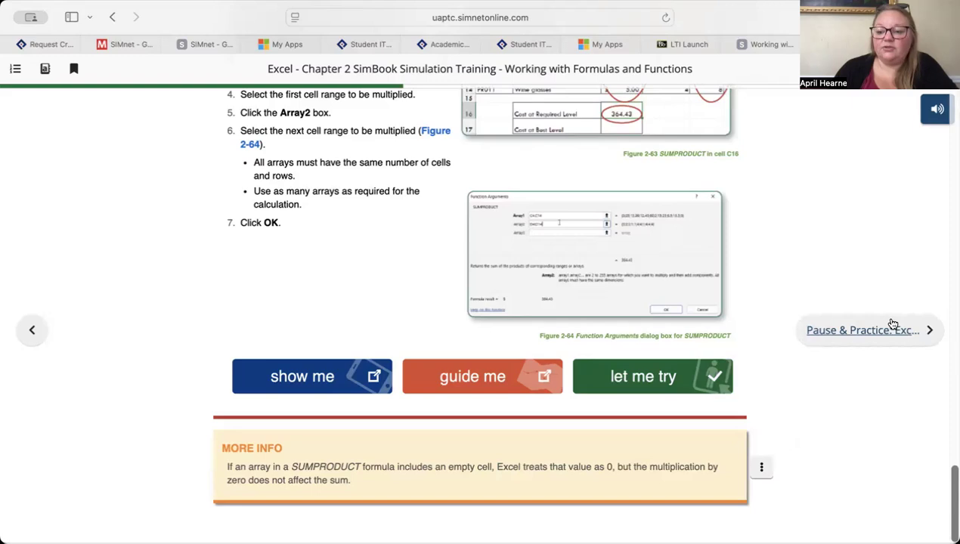
pyautogui.click(892, 324)
pyautogui.scroll(-3, 435, 441)
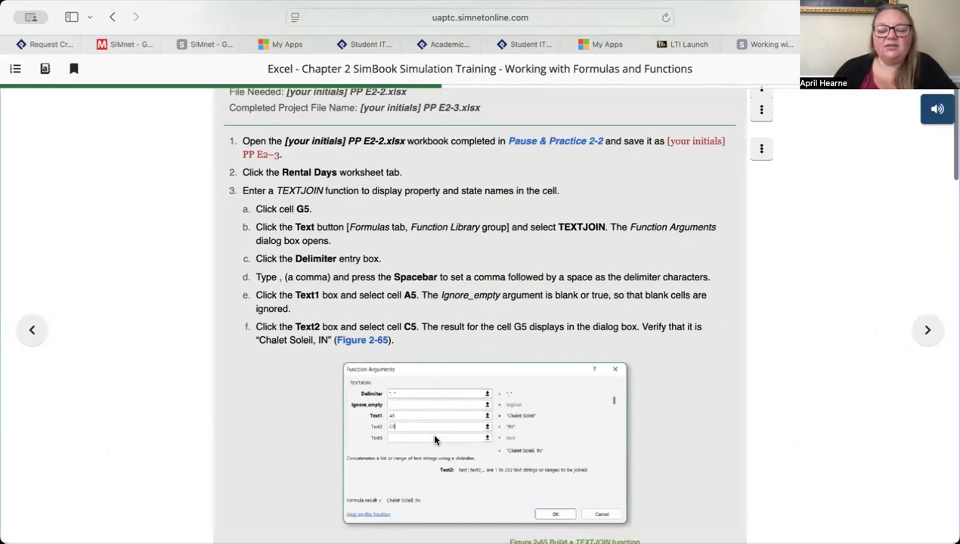
pyautogui.scroll(2, 435, 441)
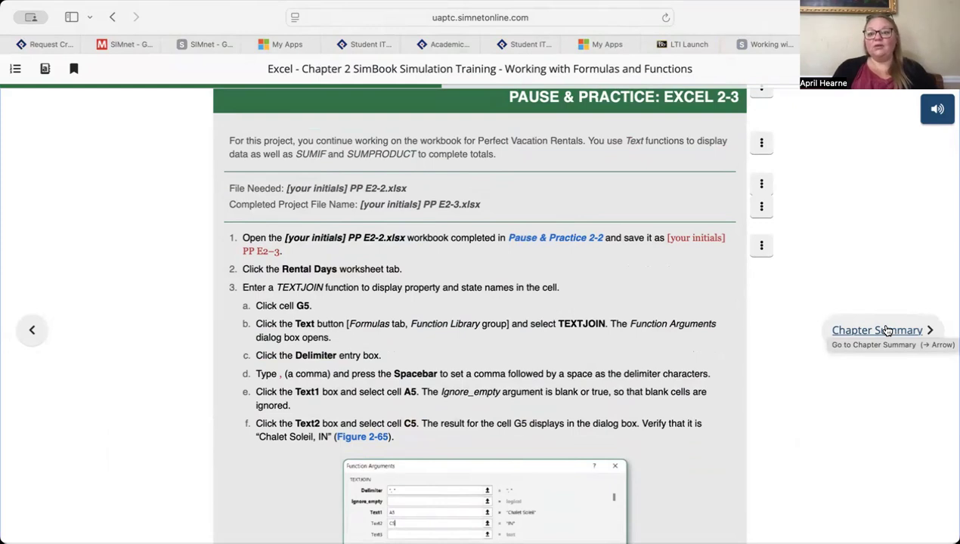
pyautogui.click(888, 330)
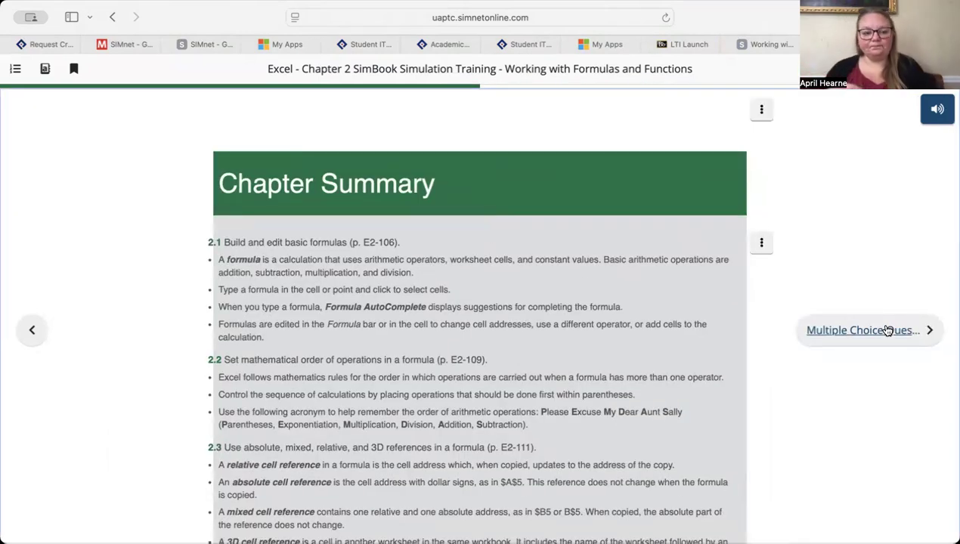